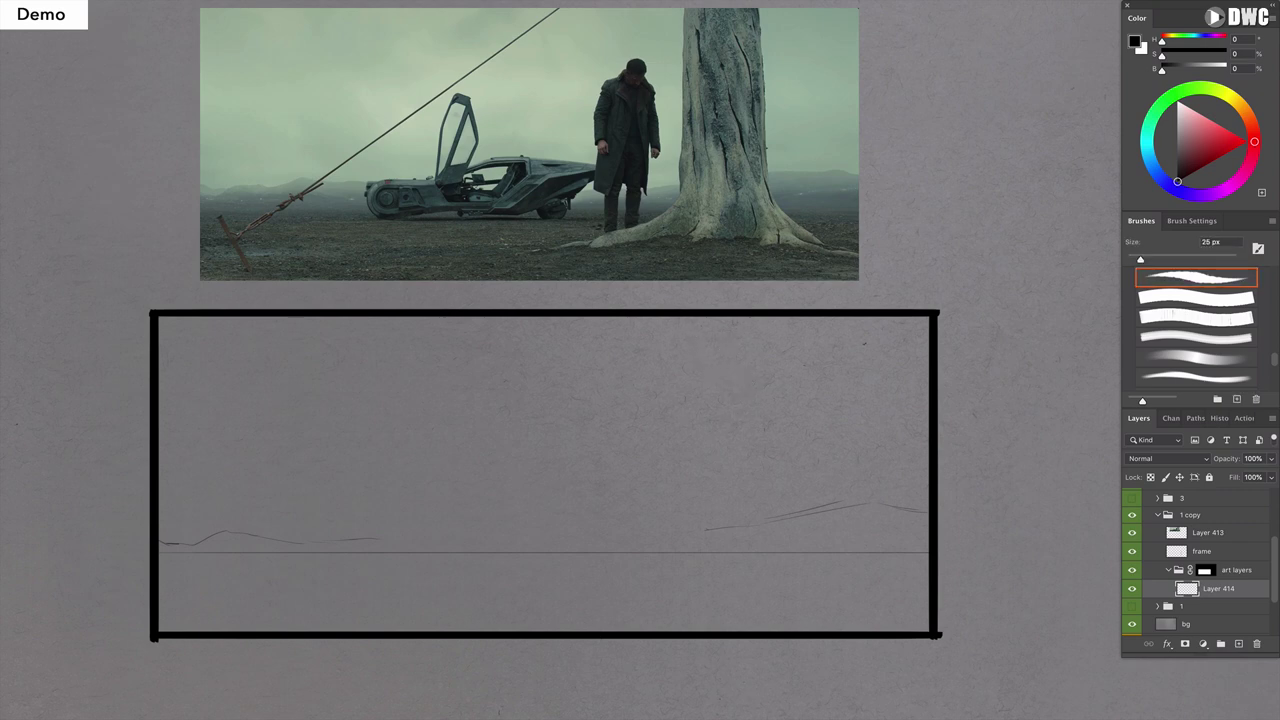
Sketch the tree trunk and its spreading roots in the right part of the frame.
mouse_move(732, 344)
left_mouse_down()
mouse_move(732, 322)
mouse_move(710, 360)
mouse_move(706, 524)
mouse_move(616, 572)
left_mouse_up()
left_click_drag(731, 561, 835, 558)
mouse_move(796, 322)
left_mouse_down()
mouse_move(801, 525)
mouse_move(816, 554)
mouse_move(847, 568)
mouse_move(808, 574)
mouse_move(894, 590)
left_mouse_up()
Erase the horizon and hill lines that cross the base of the tree and continue to its right.
key("period")
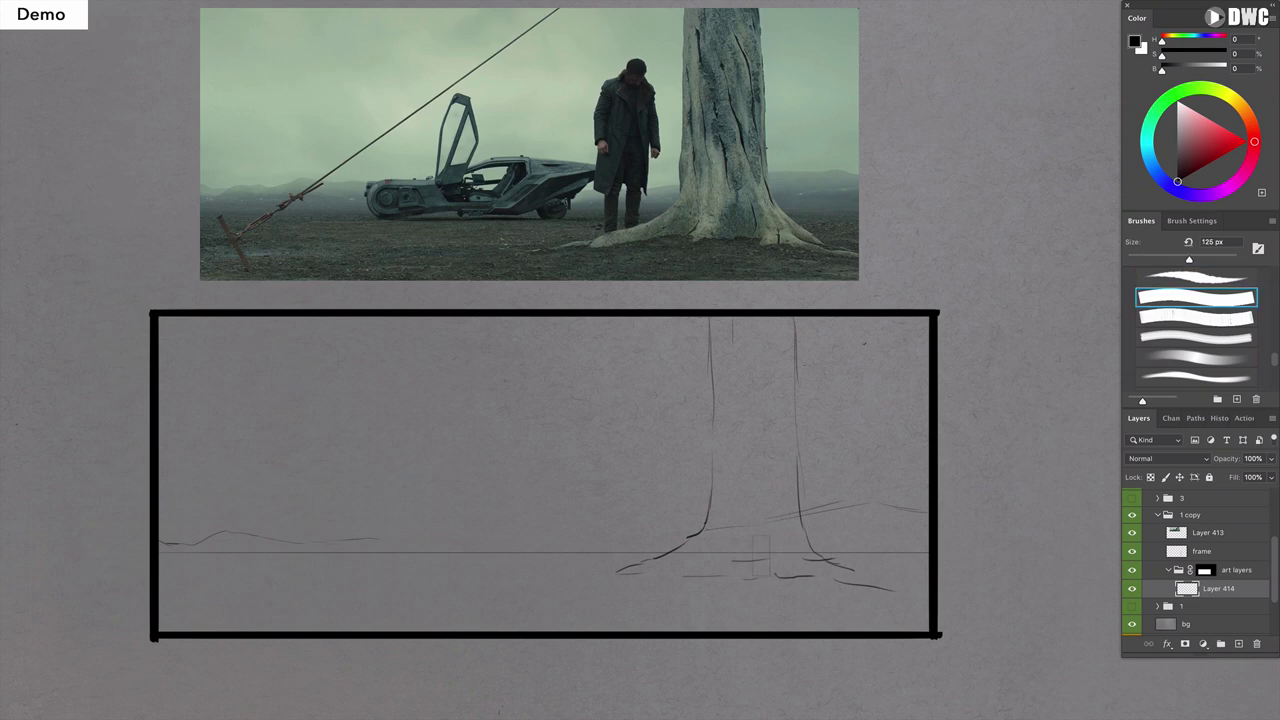
left_click_drag(761, 556, 730, 550)
key("b")
left_click_drag(840, 546, 906, 549)
key("e")
key("b")
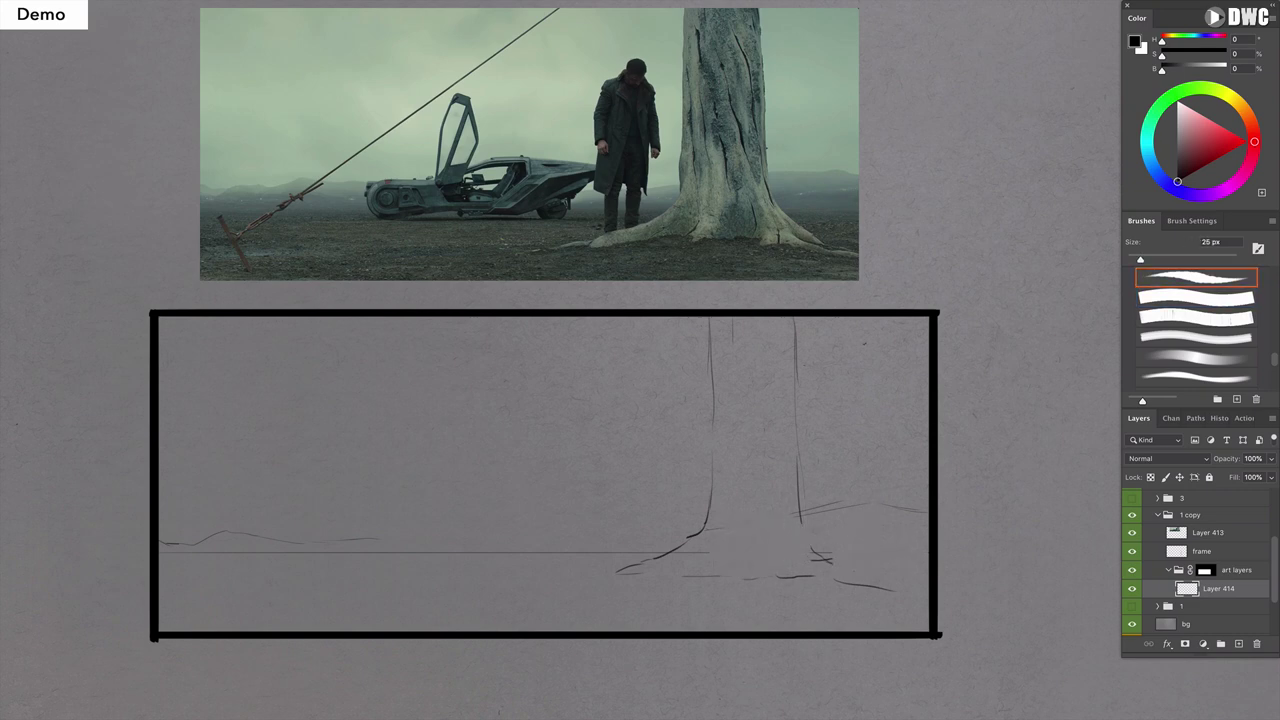
Redraw the horizon line right of the tree and erase the old horizon between the left hills and the tree.
left_click_drag(808, 541, 908, 541)
key("period")
mouse_move(249, 565)
left_mouse_down()
mouse_move(207, 565)
mouse_move(558, 570)
mouse_move(624, 540)
left_mouse_up()
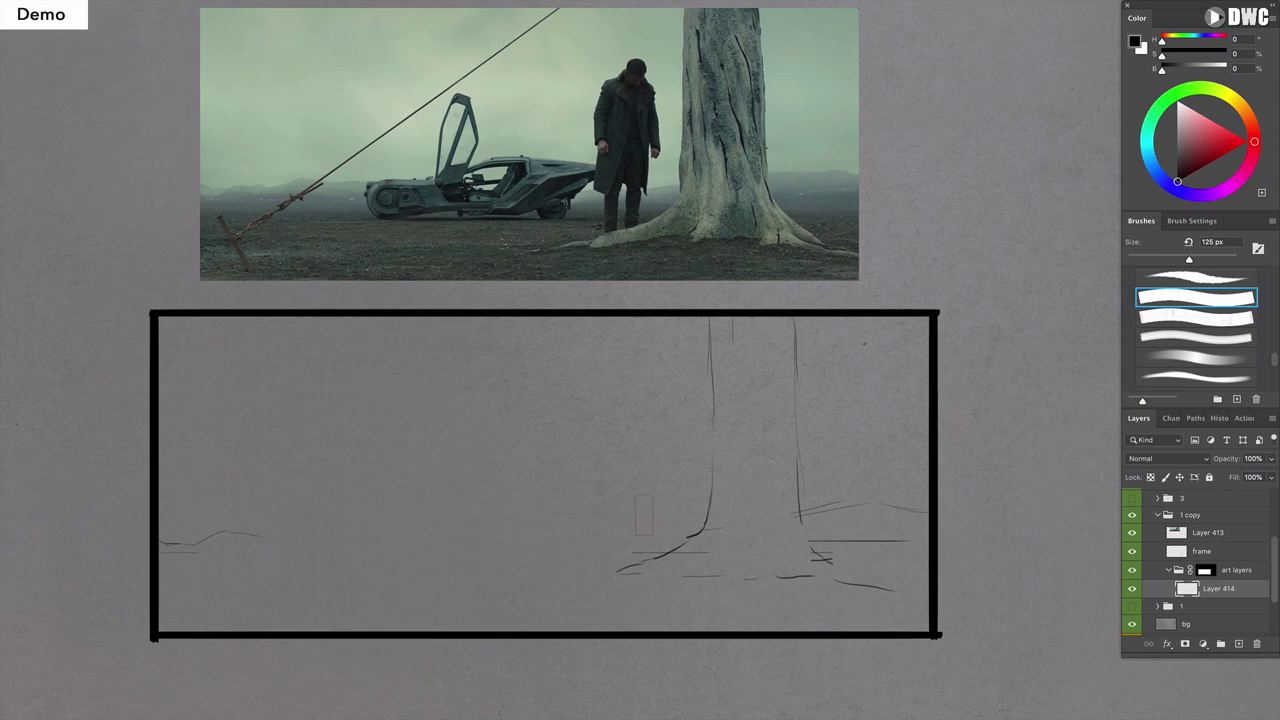
key("b")
Select the hill and horizon lines at the frame's left edge, move them slightly up, and deselect.
key("m")
mouse_move(150, 503)
left_mouse_down()
mouse_move(294, 554)
mouse_move(332, 596)
left_mouse_up()
key("v")
mouse_move(254, 543)
left_mouse_down()
mouse_move(253, 529)
mouse_move(228, 533)
left_mouse_up()
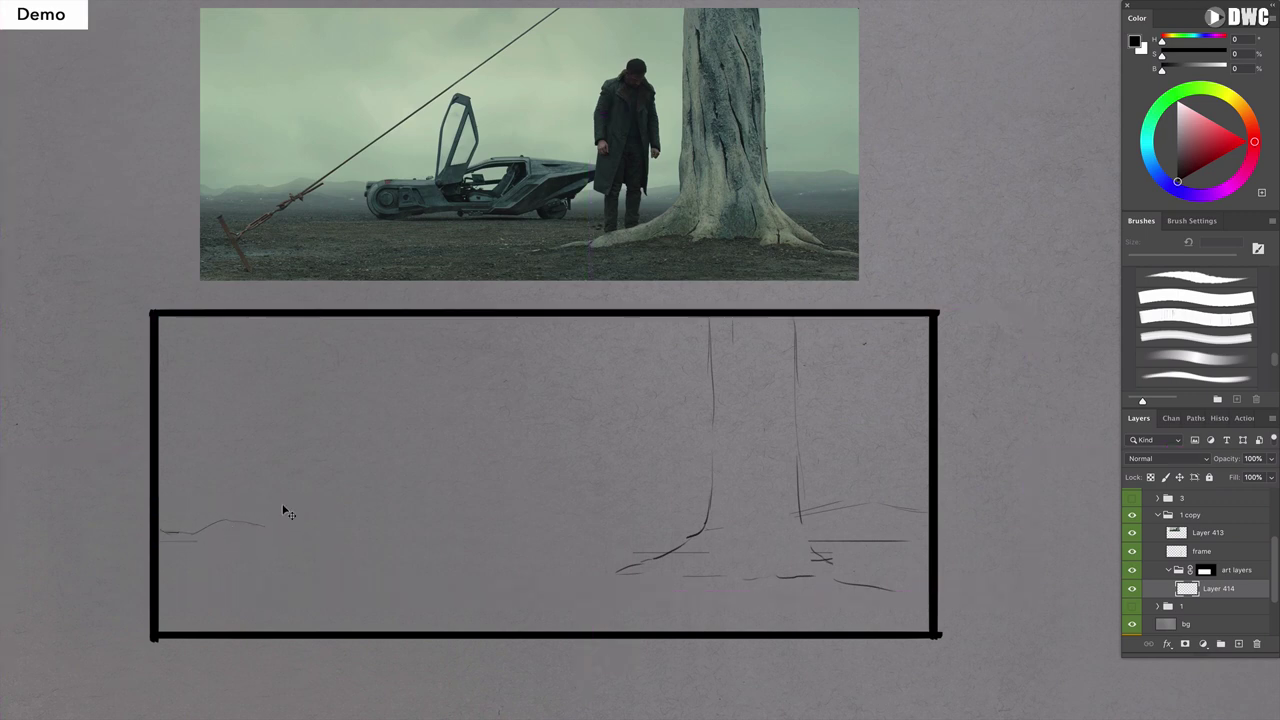
key("ctrl+d")
Sketch the standing man's coat outline and legs left of the tree with a thin brush reduced to 10 px.
key("b")
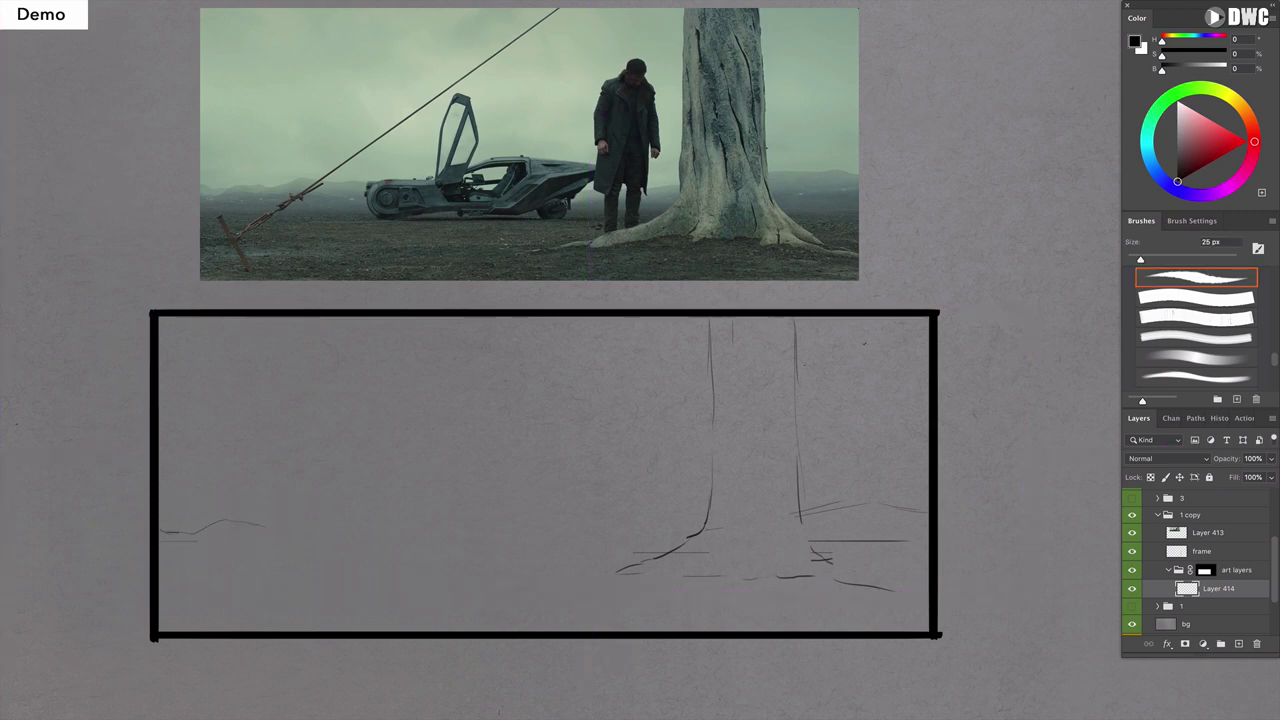
key("bracketright")
key("bracketright")
key("bracketleft")
key("bracketleft")
key("bracketleft")
key("bracketleft")
key("bracketleft")
mouse_move(595, 464)
left_mouse_down()
mouse_move(606, 564)
mouse_move(638, 560)
left_mouse_up()
key("bracketleft")
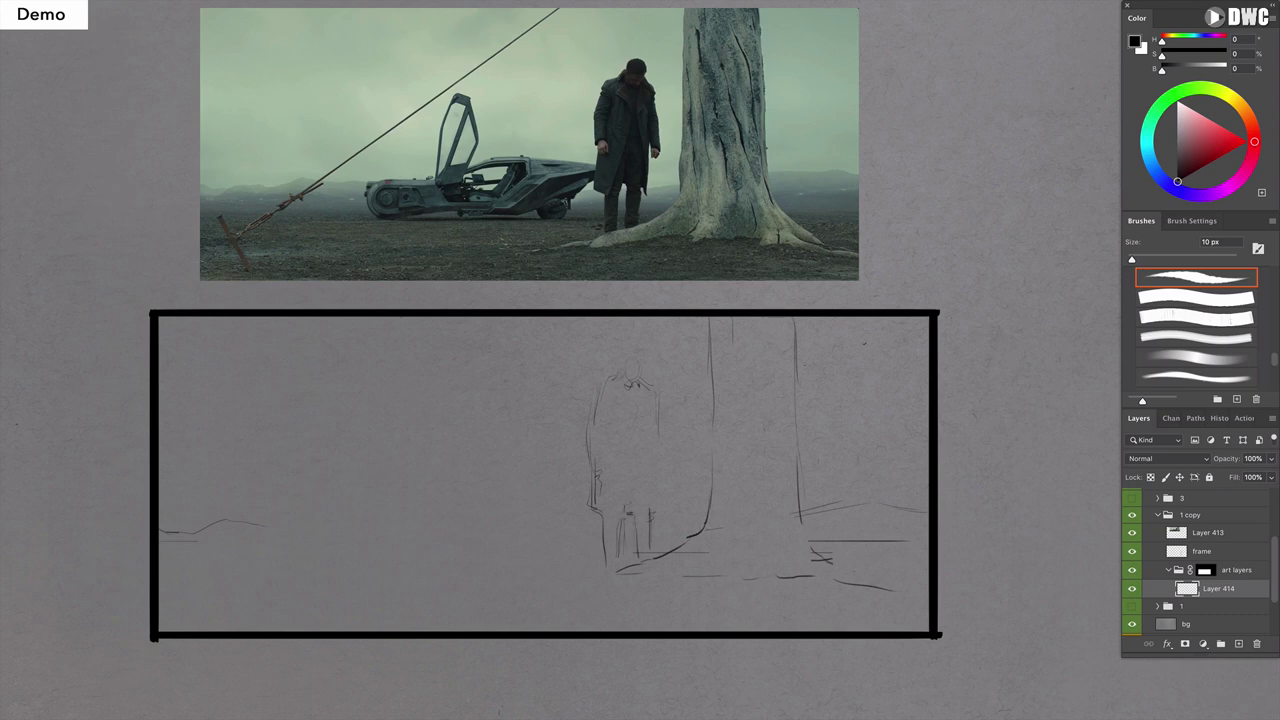
Draw the man's right-hand coat side, arm, collar and head, and enlarge the brush to 20 px.
left_click_drag(658, 490, 660, 530)
key("bracketright")
left_click_drag(653, 390, 660, 488)
left_click_drag(637, 390, 637, 416)
key("bracketright")
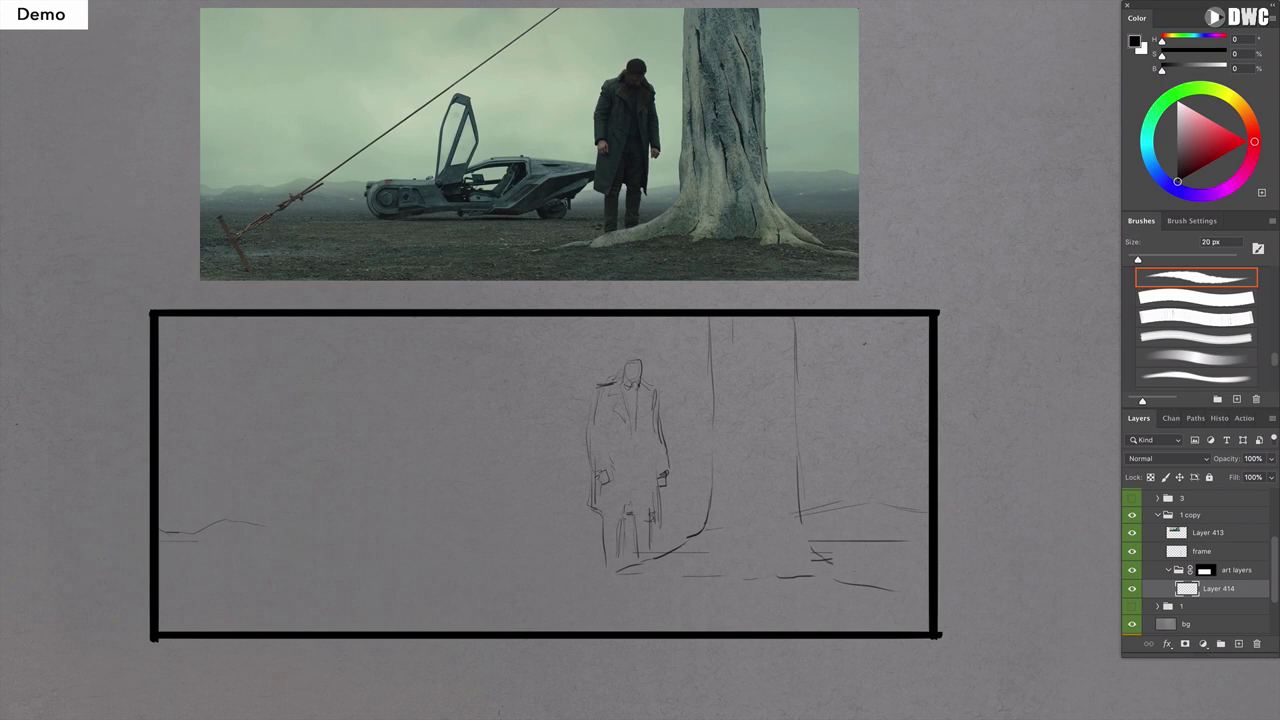
Redraw the front edge of the man's coat and extend the tree root to the left past his feet.
left_click_drag(624, 438, 616, 524)
key("ctrl+z")
key("ctrl+z")
key("ctrl+z")
left_click_drag(626, 432, 616, 504)
left_click_drag(616, 568, 532, 578)
Draw the car's base line left of the man and erase its left part with the curved front strokes.
mouse_move(314, 530)
left_mouse_down()
mouse_move(307, 552)
mouse_move(568, 545)
left_mouse_up()
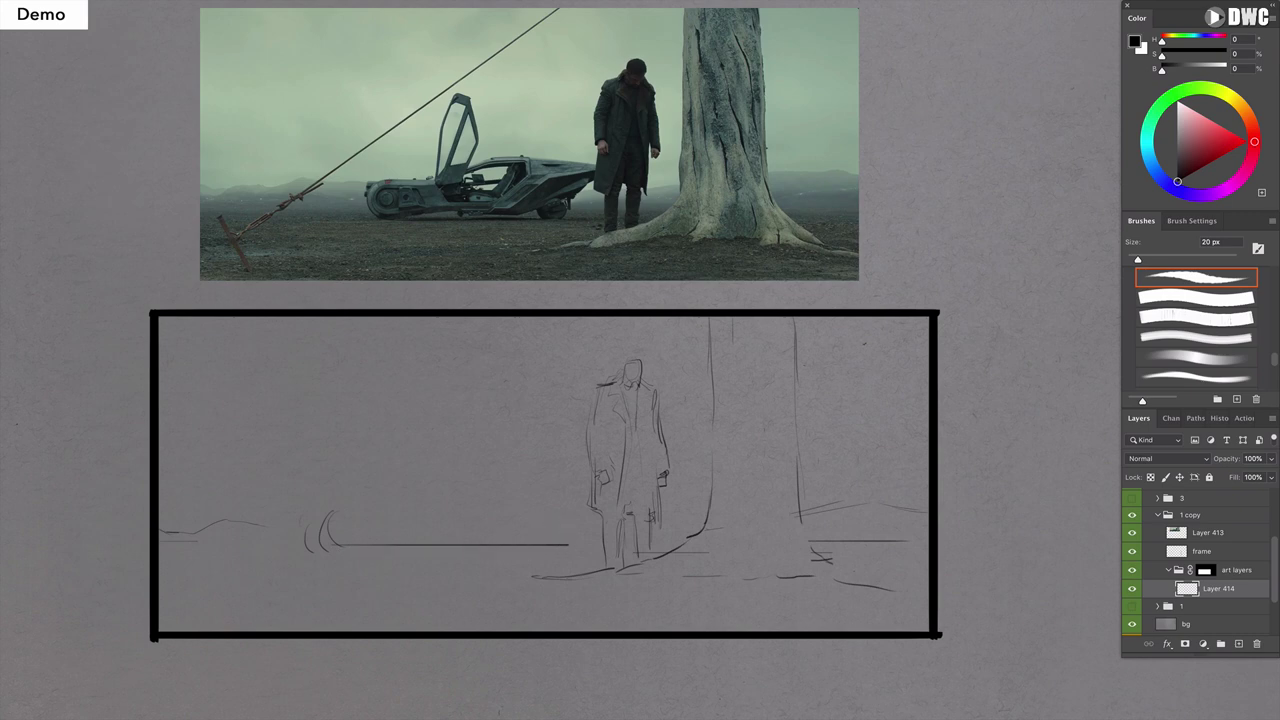
key("period")
left_click_drag(310, 535, 420, 535)
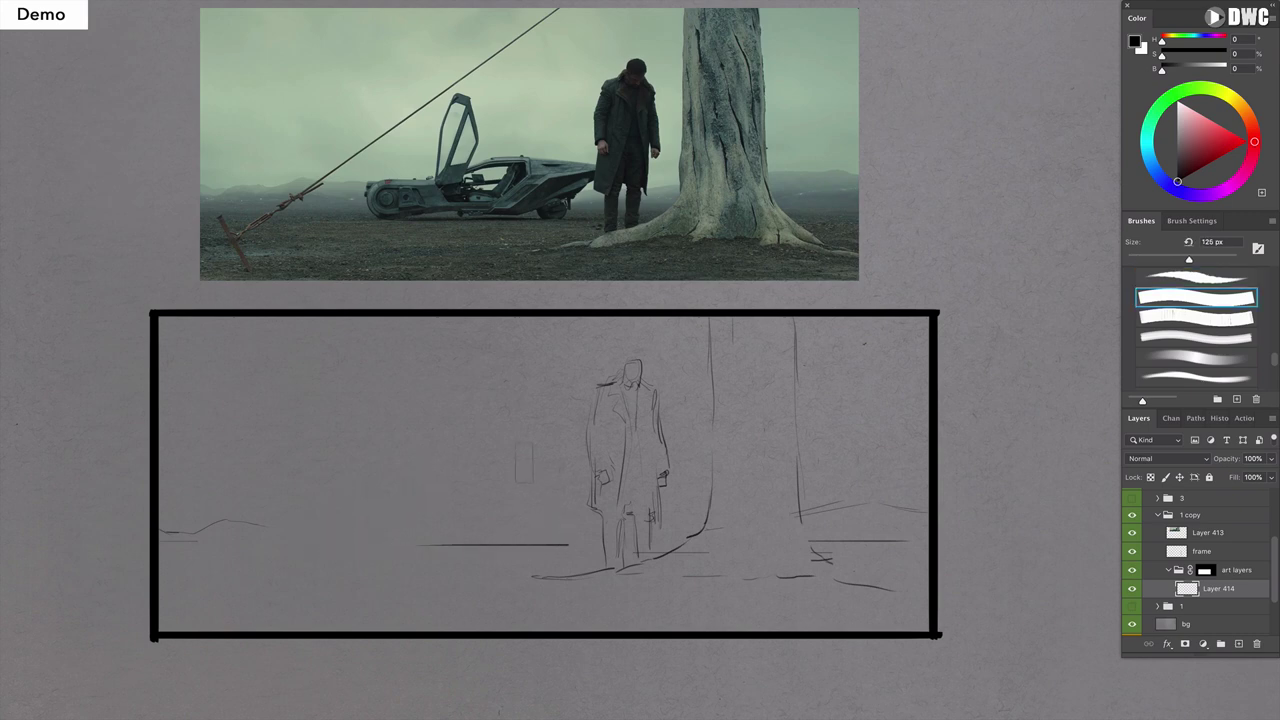
key("b")
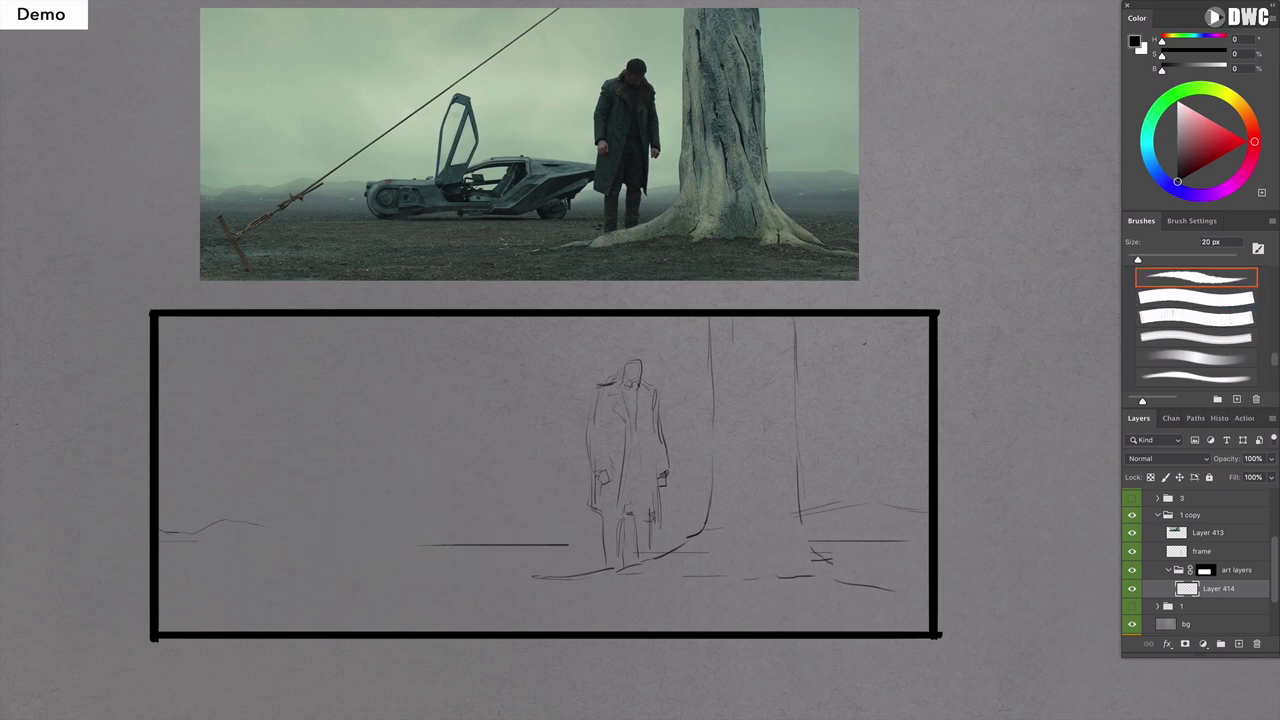
Sketch the car's long, low body outline between the left hills and the man with the 20 px brush.
mouse_move(538, 488)
left_mouse_down()
mouse_move(582, 491)
mouse_move(562, 522)
left_mouse_up()
left_click_drag(486, 542, 532, 526)
left_click_drag(468, 544, 560, 528)
left_click_drag(482, 493, 584, 489)
mouse_move(400, 520)
left_mouse_down()
mouse_move(442, 499)
mouse_move(344, 540)
mouse_move(492, 537)
left_mouse_up()
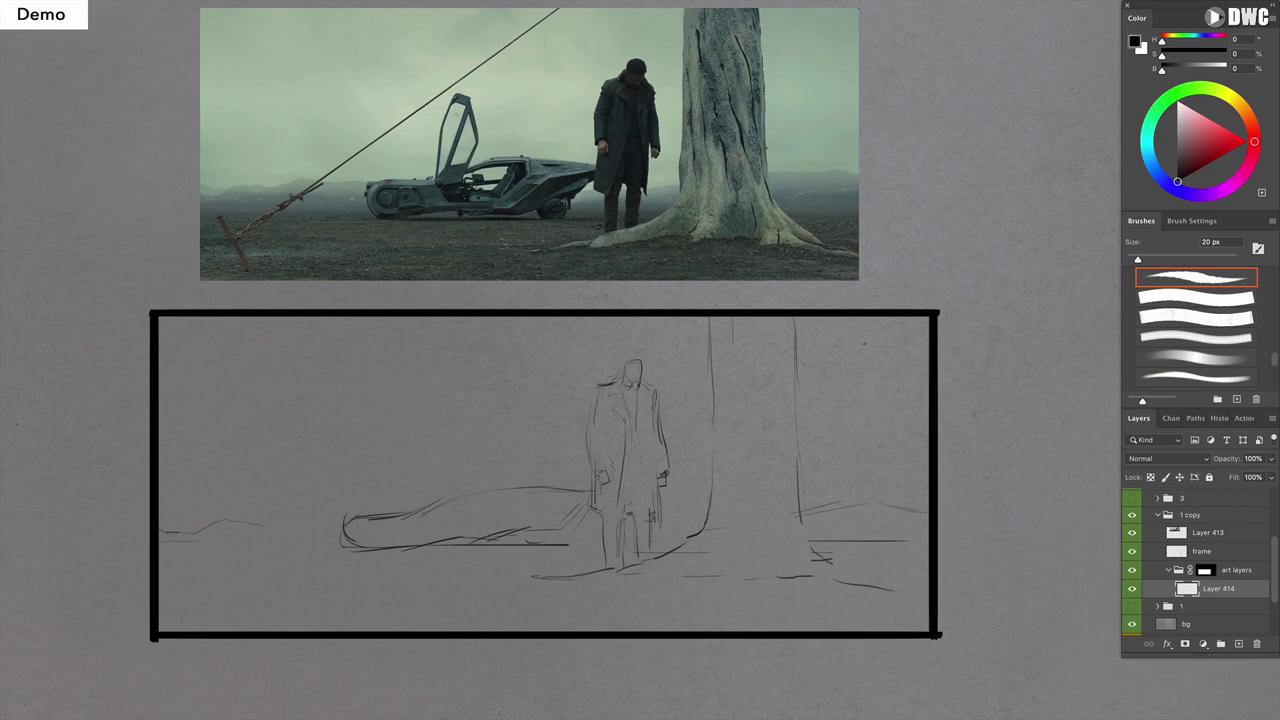
Refine the car's underside with a straight ground line and clean up the lines around the rear wheel.
mouse_move(384, 547)
left_mouse_down()
mouse_move(572, 527)
mouse_move(482, 530)
left_mouse_up()
key("e")
key("comma")
left_click_drag(371, 552, 579, 552)
key("super+z")
mouse_move(384, 550)
left_mouse_down()
mouse_move(568, 550)
mouse_move(529, 540)
mouse_move(541, 523)
left_mouse_up()
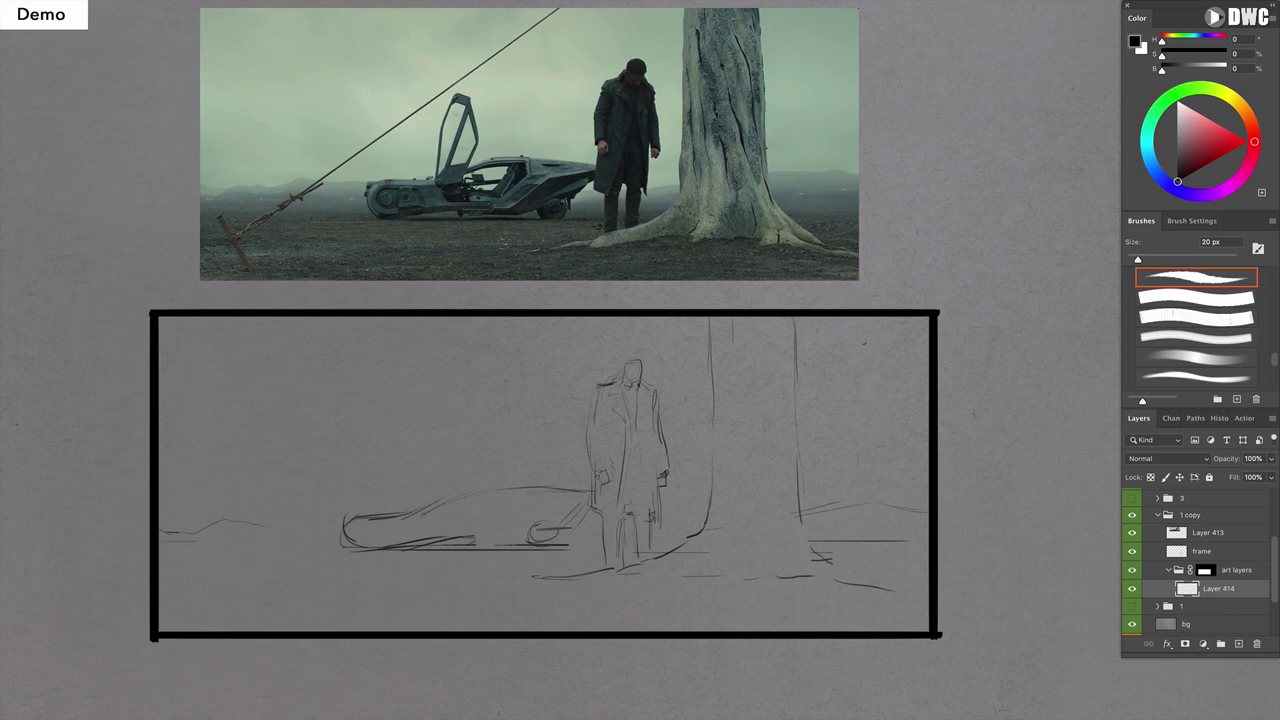
Sketch the car's raised door as a tall, pointed panel rising from the middle of the body.
mouse_move(436, 502)
left_mouse_down()
mouse_move(439, 426)
mouse_move(466, 424)
mouse_move(477, 444)
mouse_move(467, 496)
left_mouse_up()
left_click_drag(480, 443, 462, 510)
left_click_drag(456, 511, 440, 514)
mouse_move(442, 416)
left_mouse_down()
mouse_move(464, 411)
mouse_move(439, 460)
left_mouse_up()
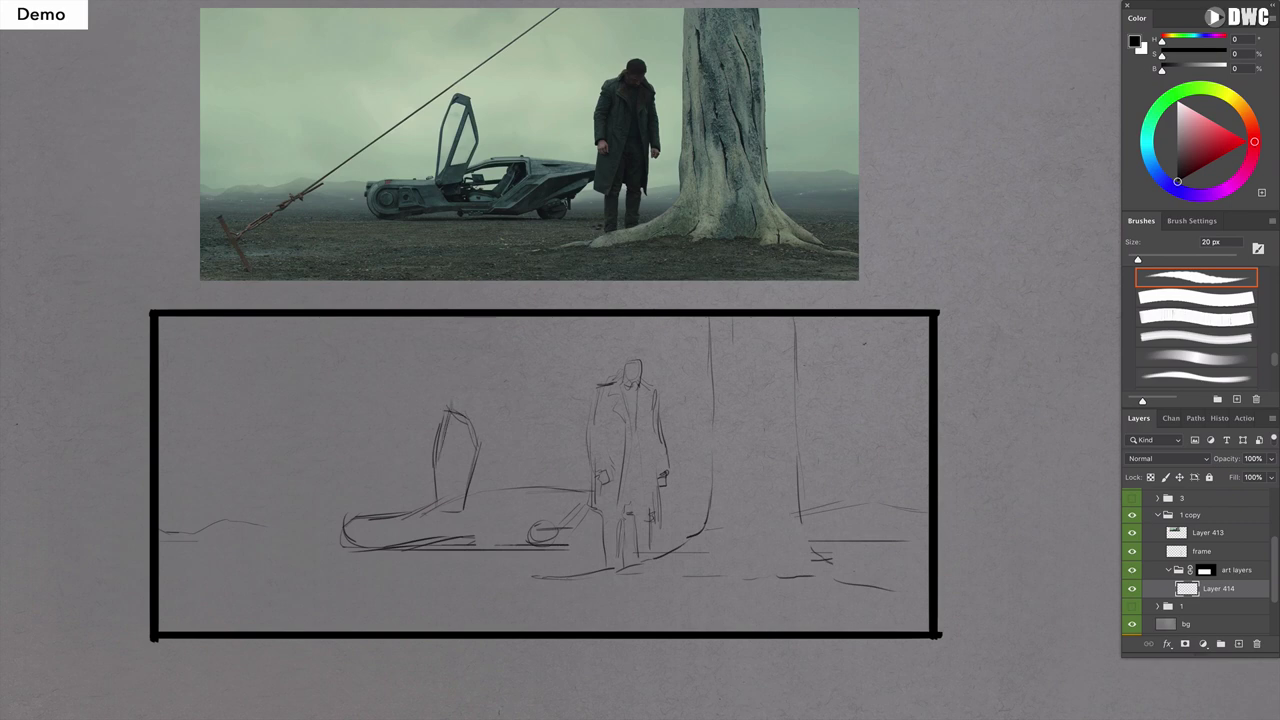
Add the inner frame lines of the raised door and draw the cockpit opening with its seat.
mouse_move(476, 418)
left_mouse_down()
mouse_move(481, 444)
mouse_move(447, 497)
mouse_move(453, 456)
left_mouse_up()
mouse_move(453, 456)
left_mouse_down()
mouse_move(439, 497)
mouse_move(452, 482)
mouse_move(462, 502)
mouse_move(440, 526)
mouse_move(504, 528)
mouse_move(504, 482)
mouse_move(526, 484)
mouse_move(506, 530)
mouse_move(514, 514)
mouse_move(482, 520)
left_mouse_up()
mouse_move(464, 518)
left_mouse_down()
mouse_move(450, 522)
mouse_move(500, 517)
left_mouse_up()
left_click_drag(514, 493, 498, 516)
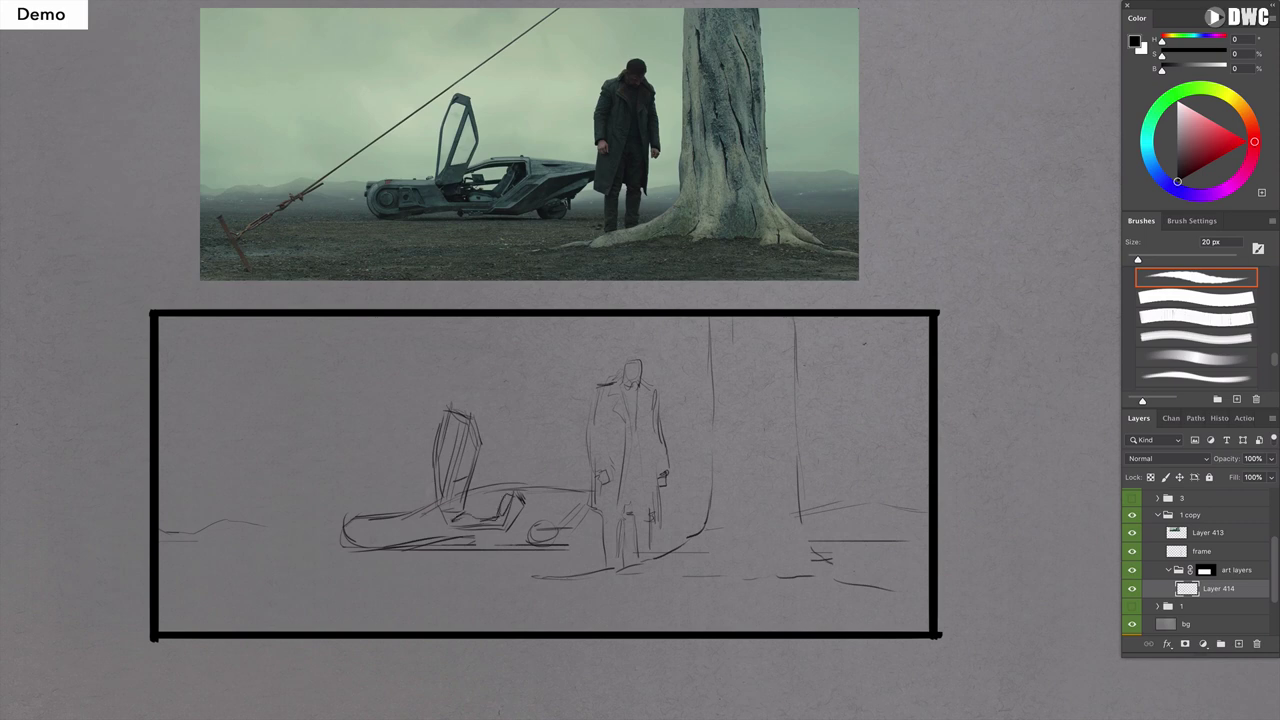
Square off the car's front end with a straight top edge and add the front wheel details.
mouse_move(394, 510)
left_mouse_down()
mouse_move(422, 506)
mouse_move(350, 520)
mouse_move(368, 507)
mouse_move(350, 508)
mouse_move(346, 534)
mouse_move(420, 507)
mouse_move(338, 512)
mouse_move(346, 500)
left_mouse_up()
key("e")
key("b")
key("e")
key("comma")
key("e")
key("b")
mouse_move(368, 517)
left_mouse_down()
mouse_move(360, 531)
mouse_move(409, 518)
mouse_move(379, 537)
left_mouse_up()
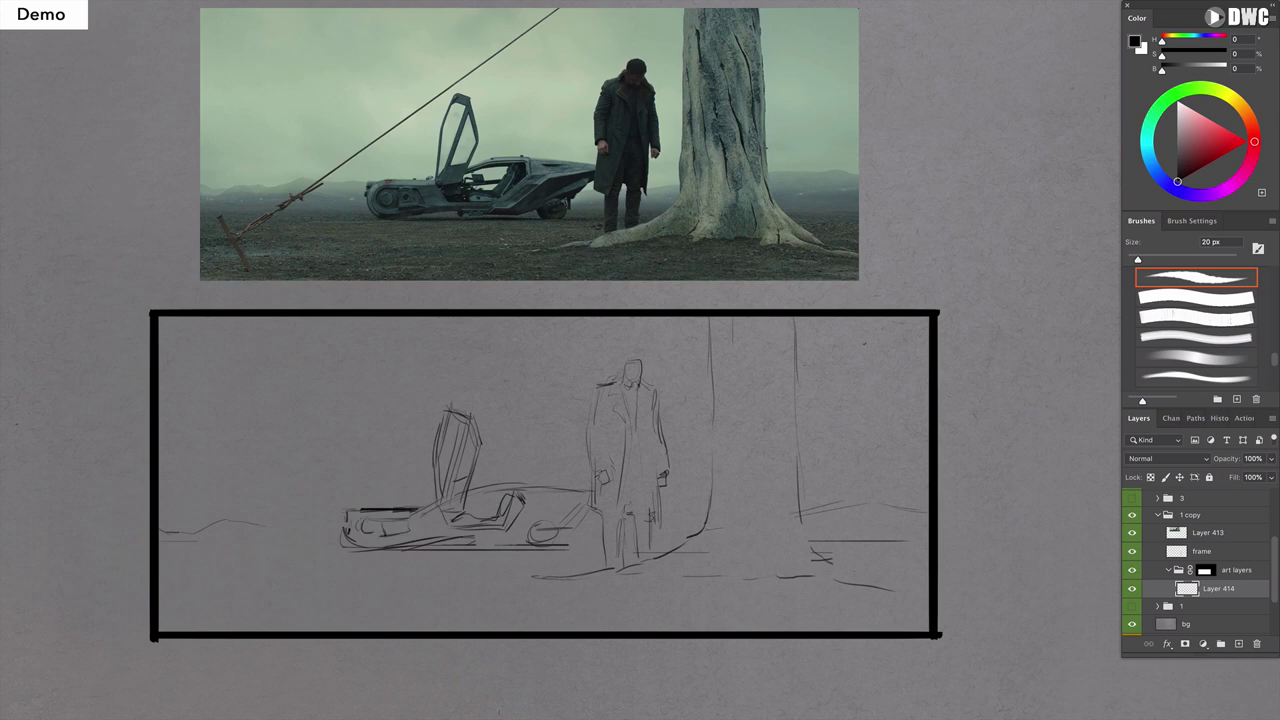
Extend the distant hills to the car and redraw them on both sides of the tree, erasing the old right-hand lines.
left_click_drag(262, 525, 322, 518)
mouse_move(660, 523)
left_mouse_down()
mouse_move(862, 490)
mouse_move(928, 500)
left_mouse_up()
key("e")
left_click_drag(804, 508, 852, 508)
key("b")
Rename the sketch layer to "draw" and create a new layer beneath it.
double_click(1205, 590)
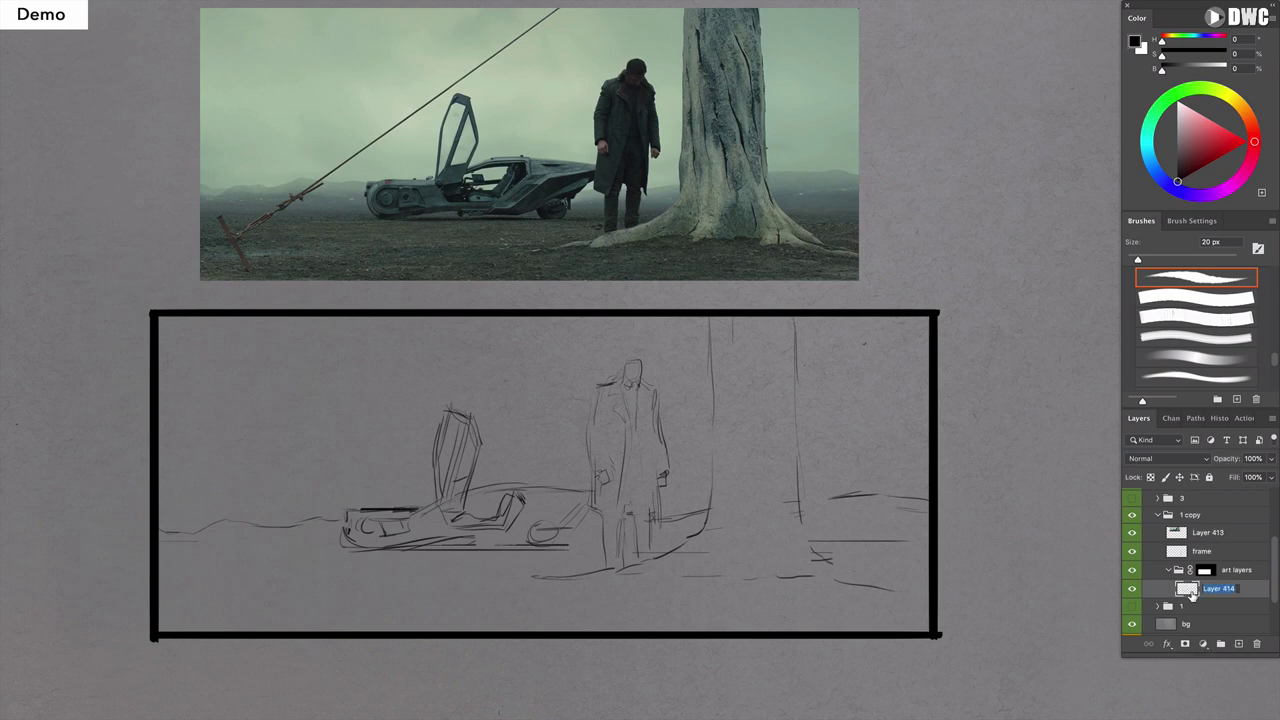
type("draw")
key("Return")
left_click(1238, 644, "ctrl")
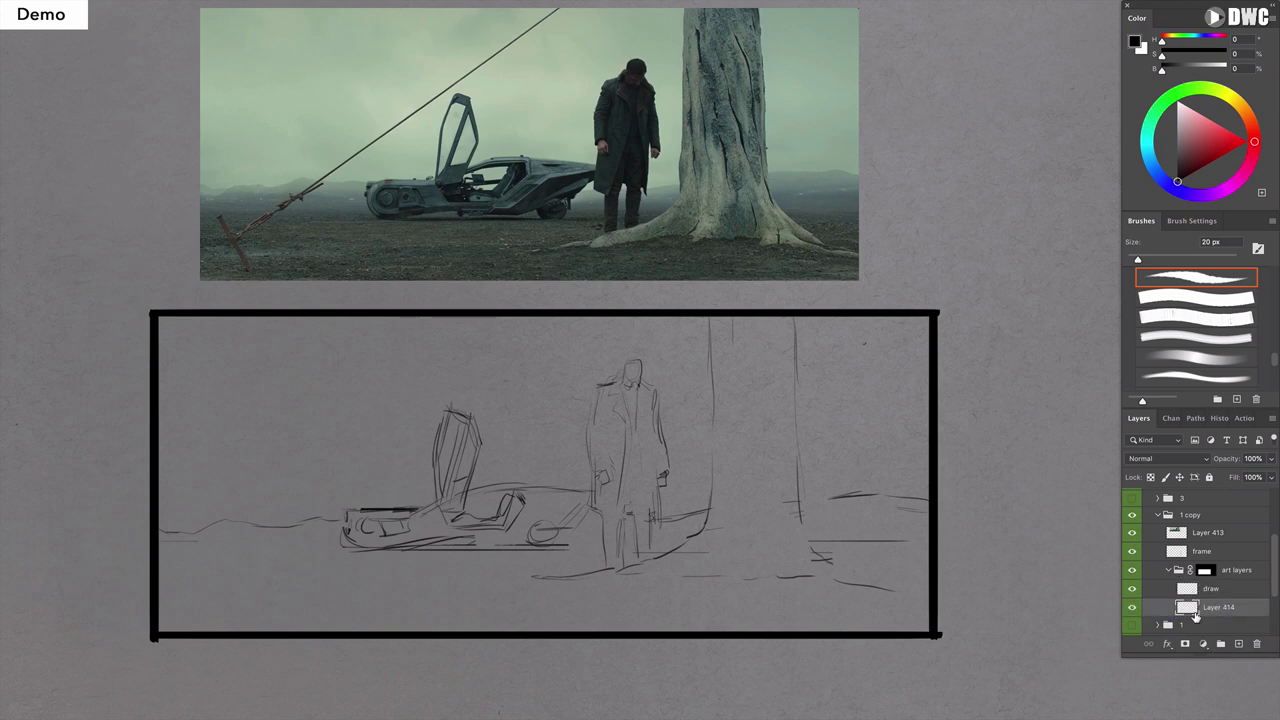
Load the art layers group's mask as a selection and fill the new layer with the grey-teal colour #758a8b.
key("g")
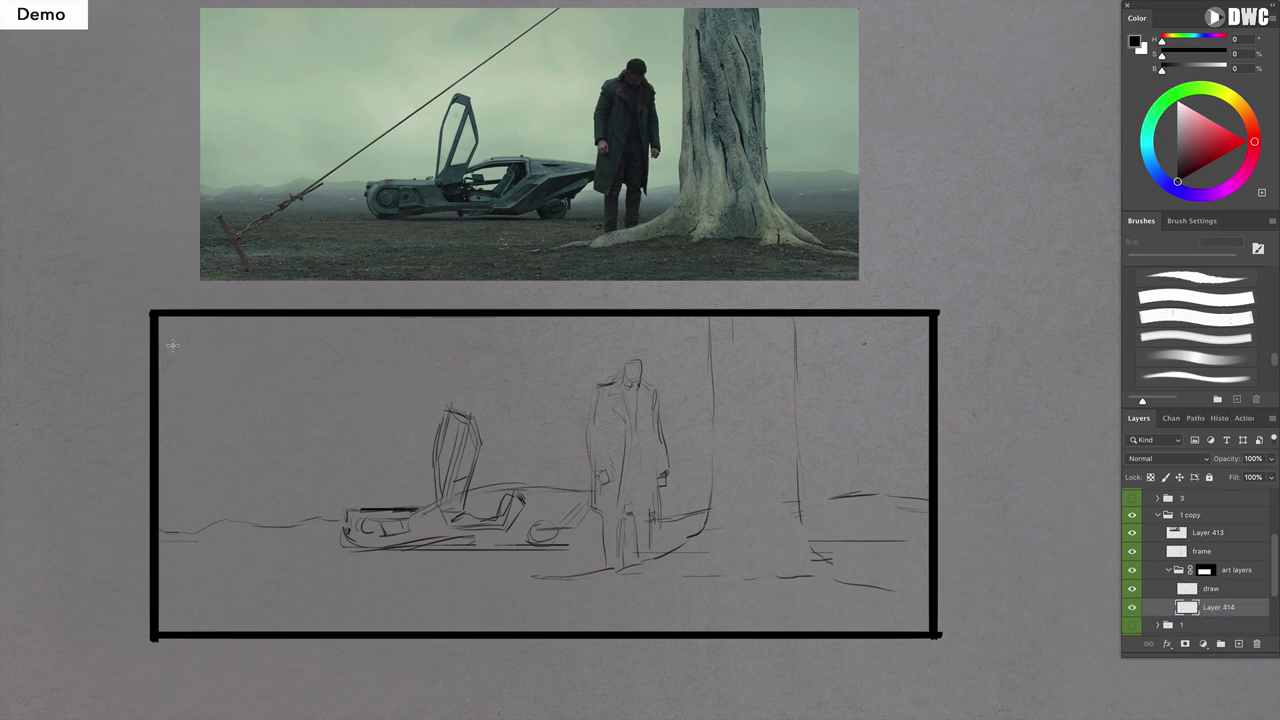
left_click(1206, 570, "ctrl")
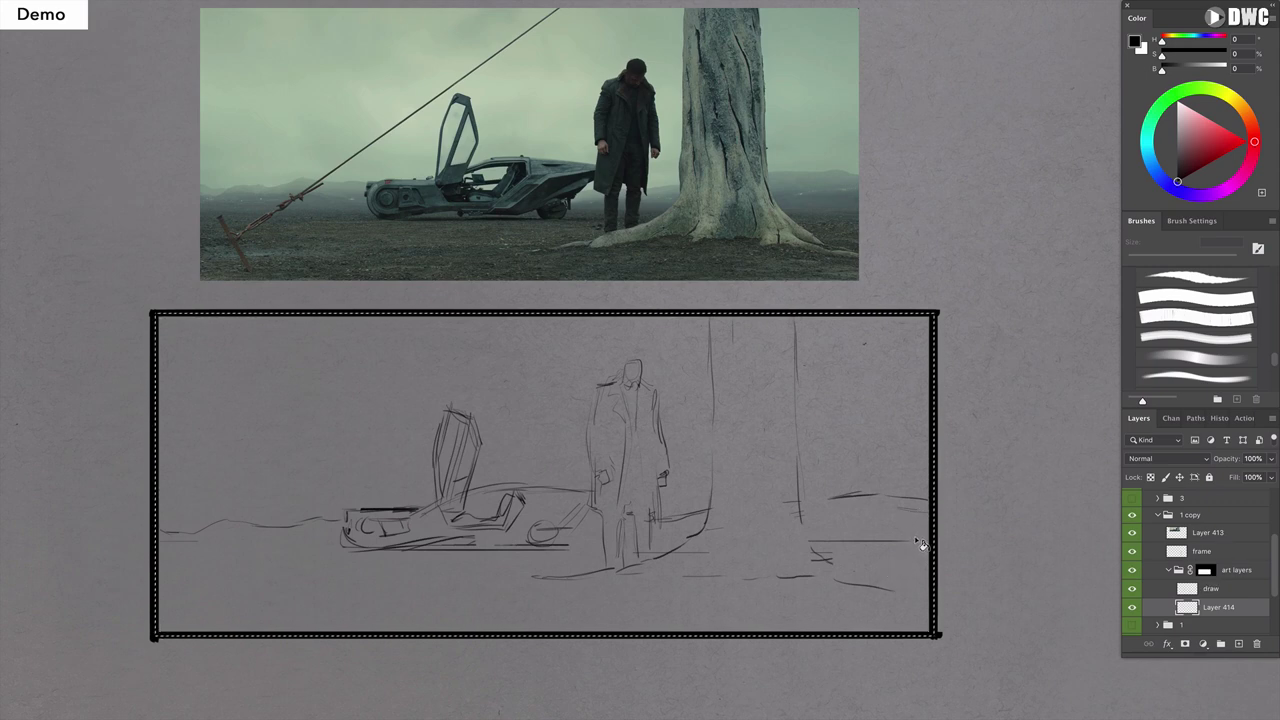
left_click(1134, 41)
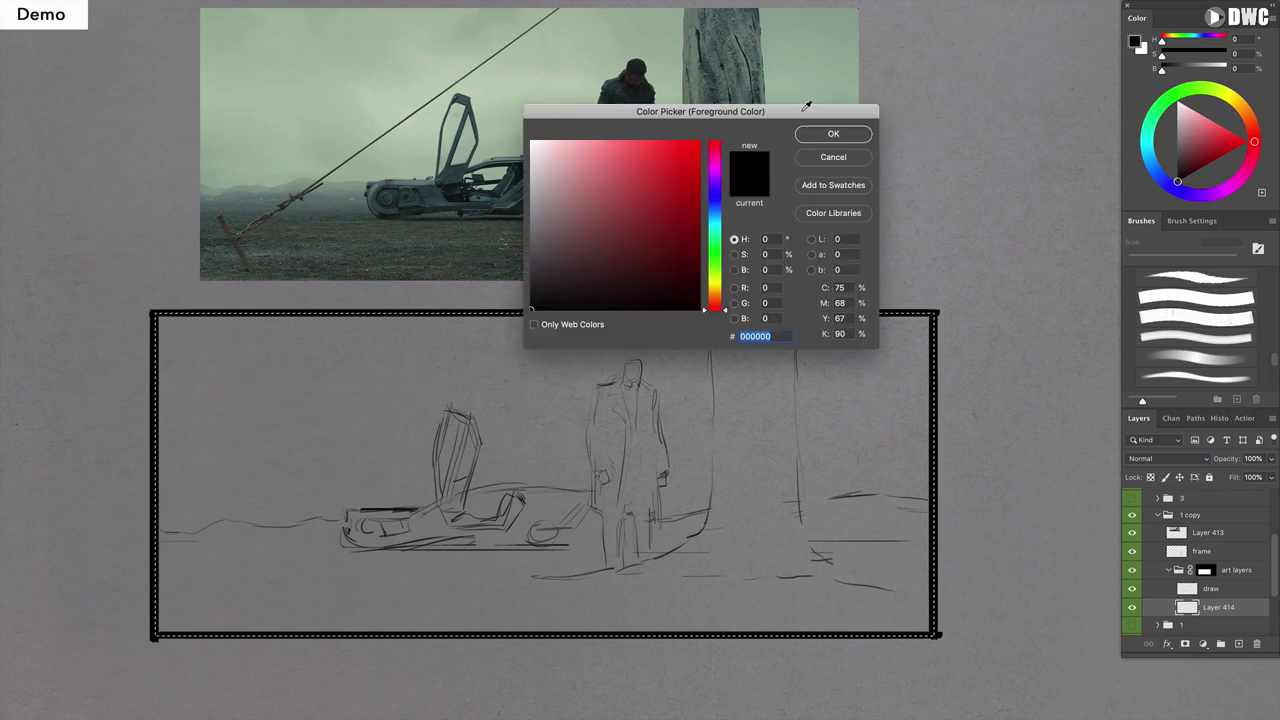
left_click_drag(806, 106, 983, 256)
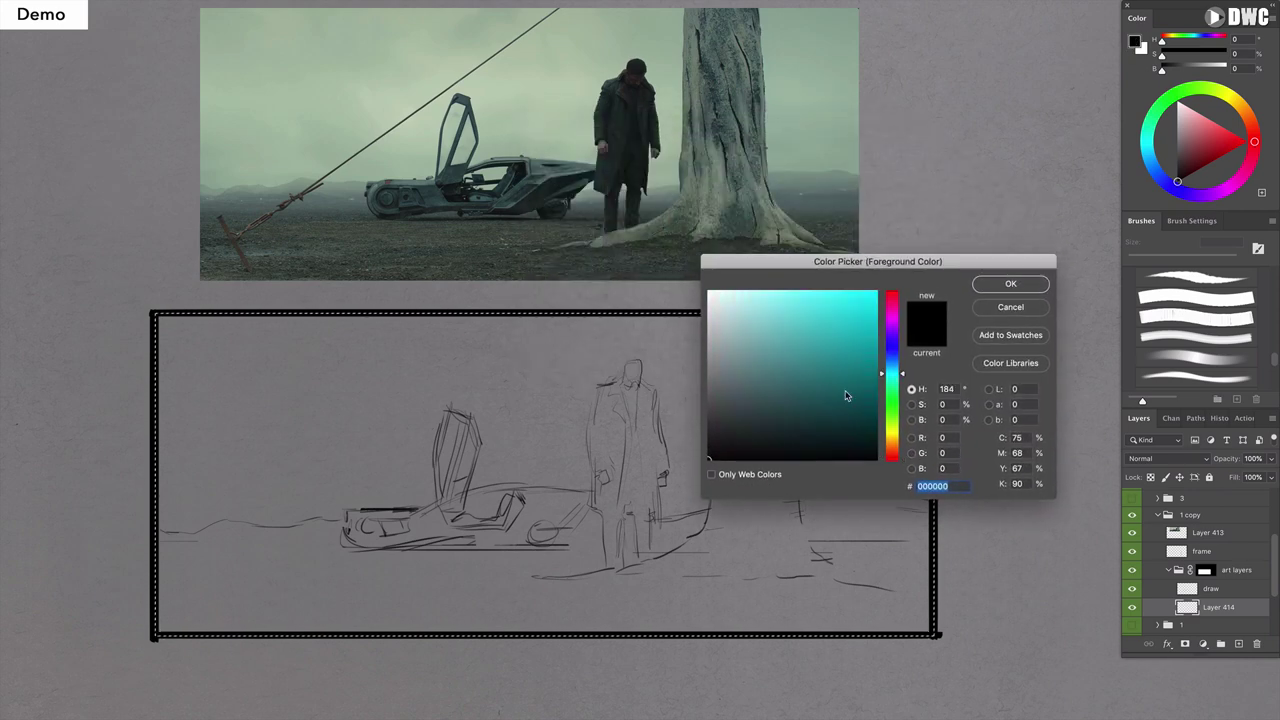
left_click(722, 355)
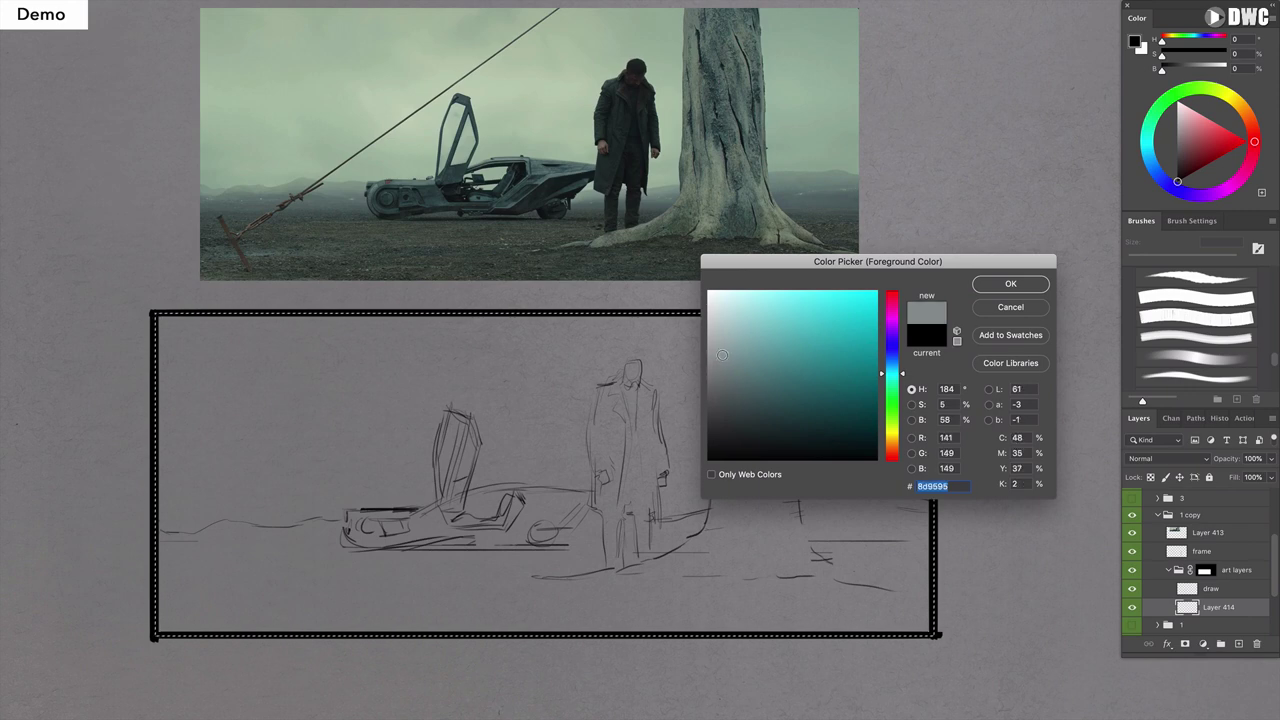
left_click(734, 367)
left_click(990, 286)
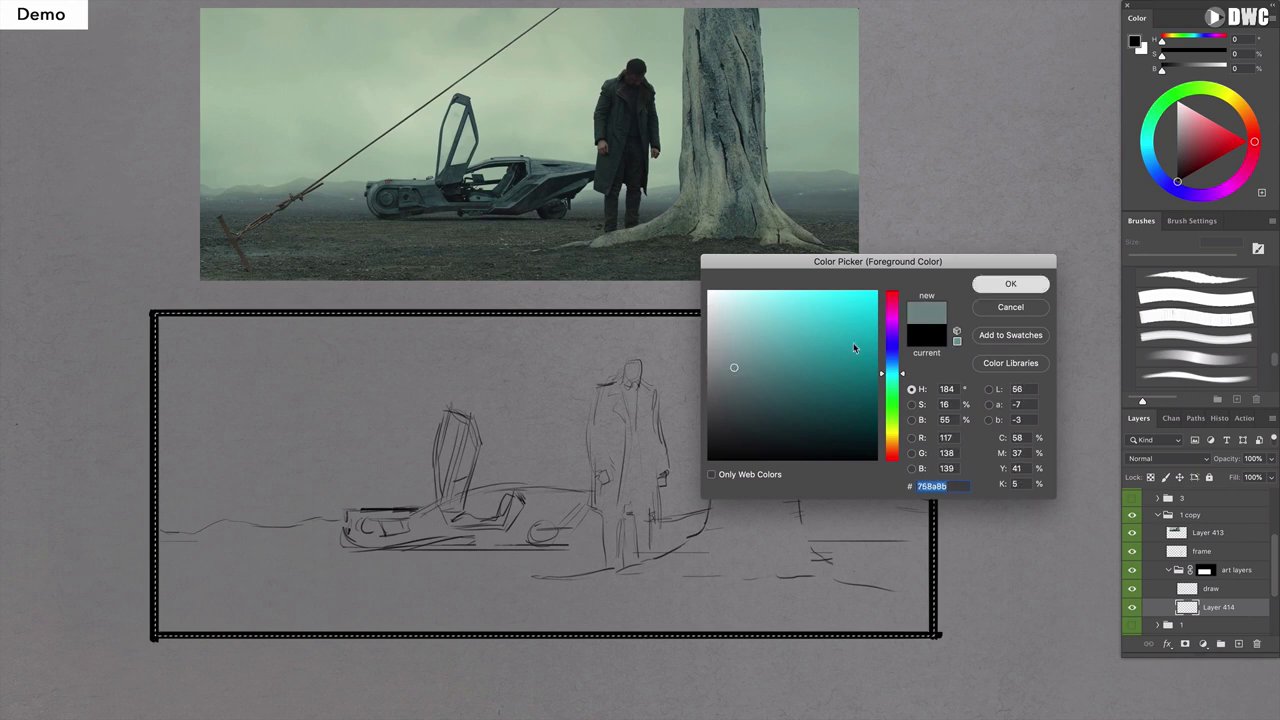
key("Return")
key("alt+BackSpace")
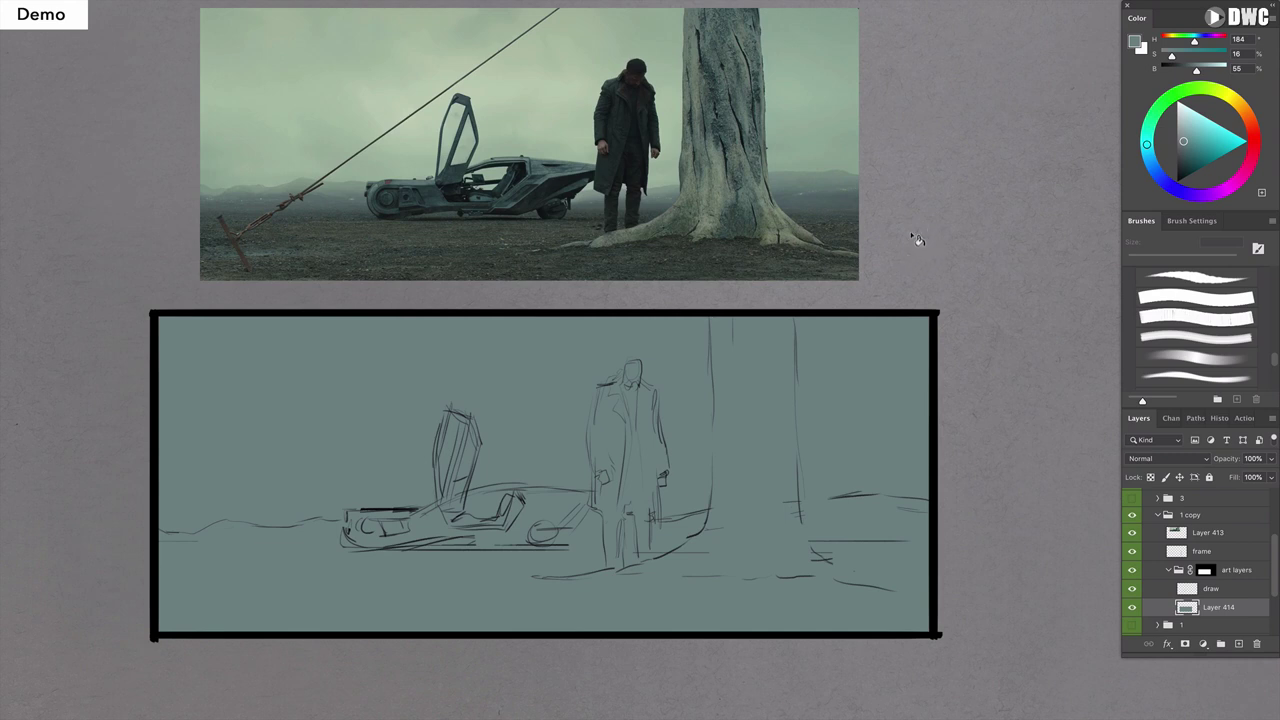
On another new layer, lasso the ground below the hill line, fill it with teal (H 179, S 26, B 51), and deselect.
left_click(1238, 644)
mouse_move(926, 600)
left_mouse_down()
mouse_move(937, 506)
mouse_move(891, 496)
mouse_move(578, 533)
mouse_move(317, 519)
mouse_move(273, 532)
mouse_move(289, 527)
mouse_move(234, 521)
mouse_move(195, 538)
mouse_move(156, 527)
mouse_move(157, 638)
mouse_move(950, 640)
left_mouse_up()
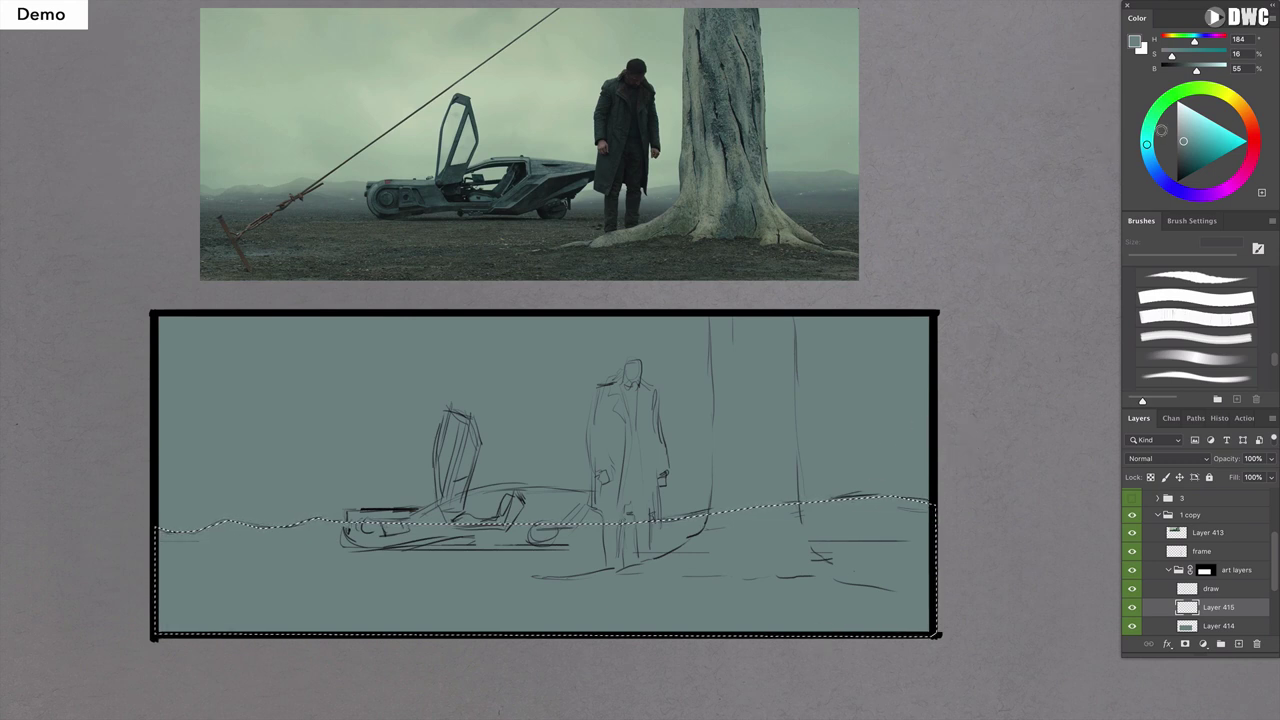
left_click(1187, 146)
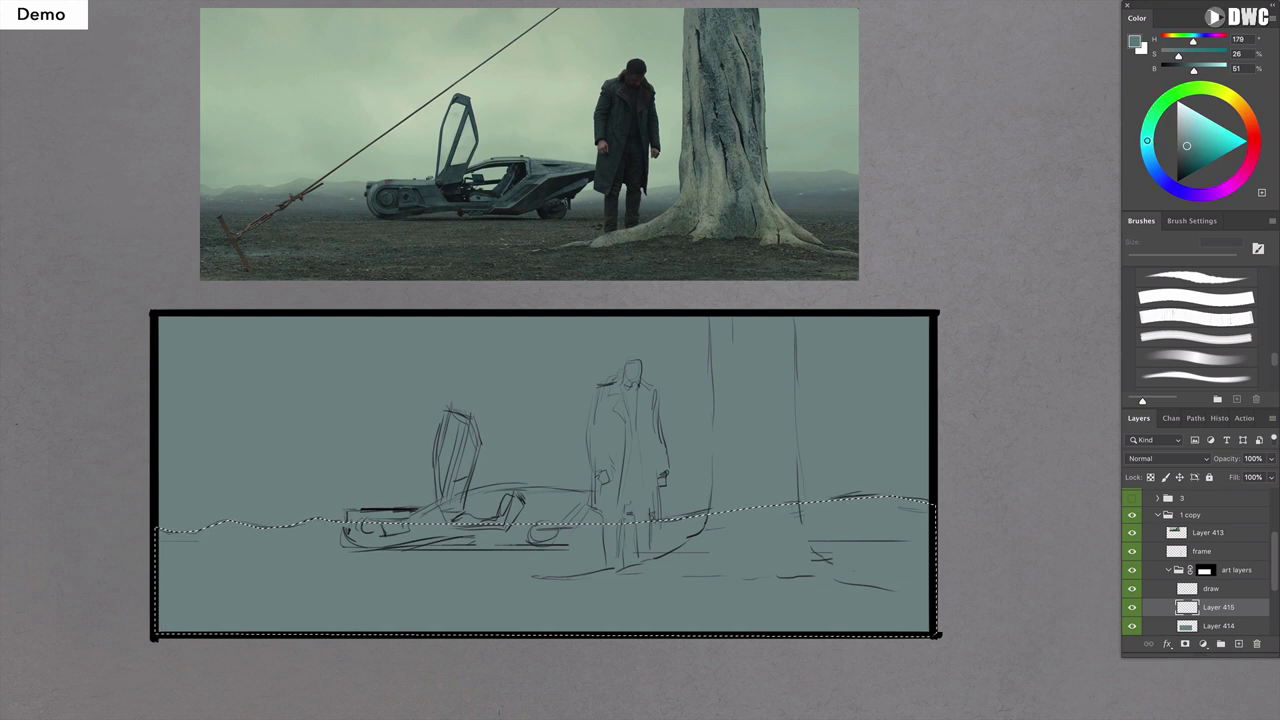
left_click(516, 597)
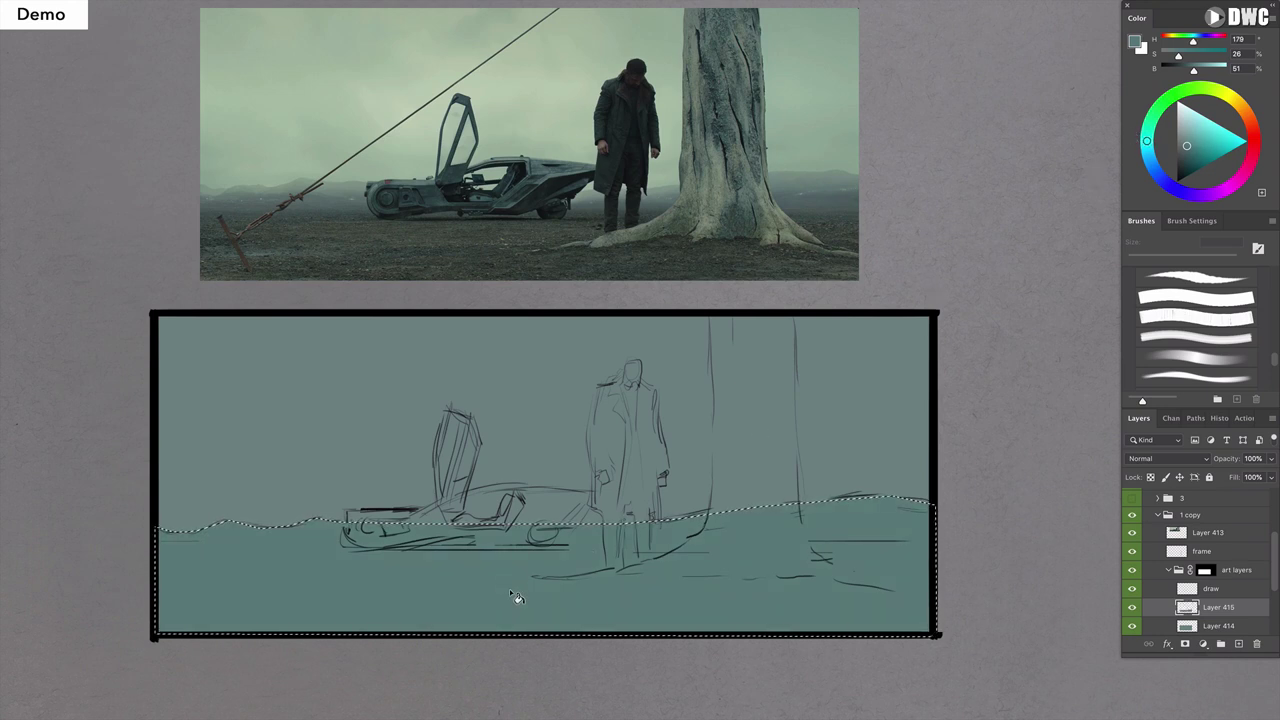
key("ctrl+d")
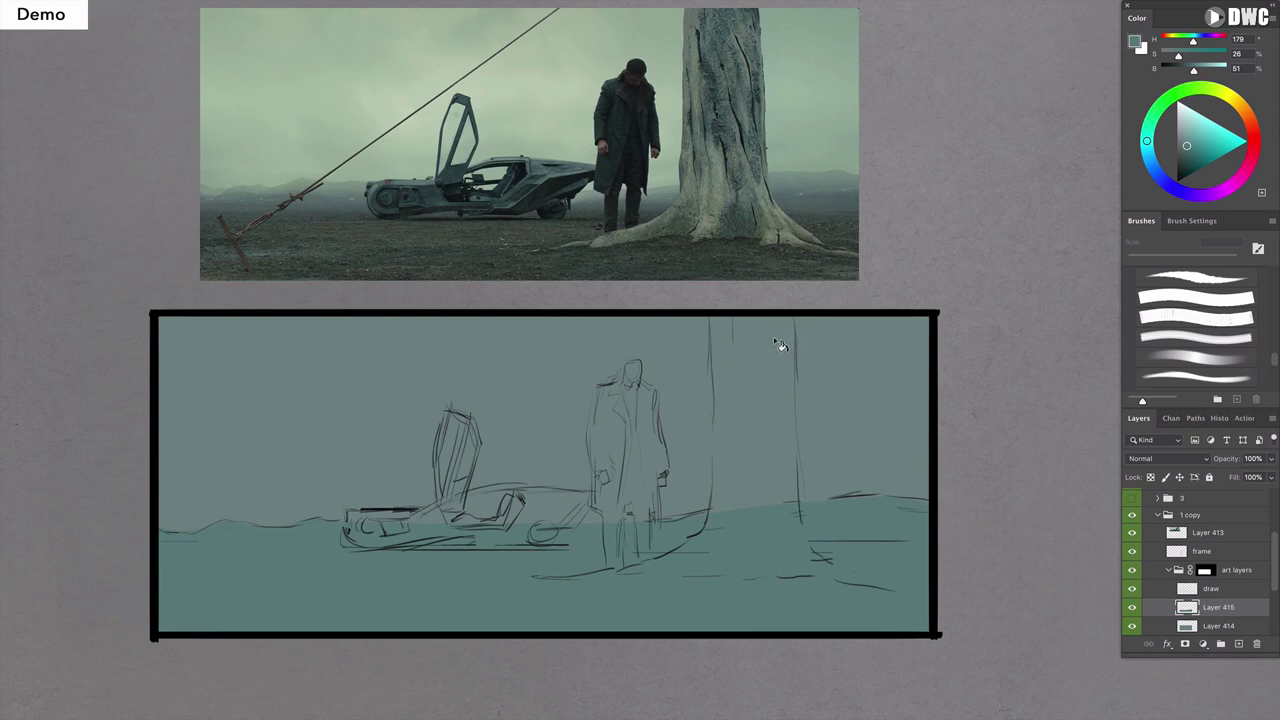
Adjust the ground layer's Hue/Saturation to hue -7, saturation -36 and lightness -17.
key("ctrl+u")
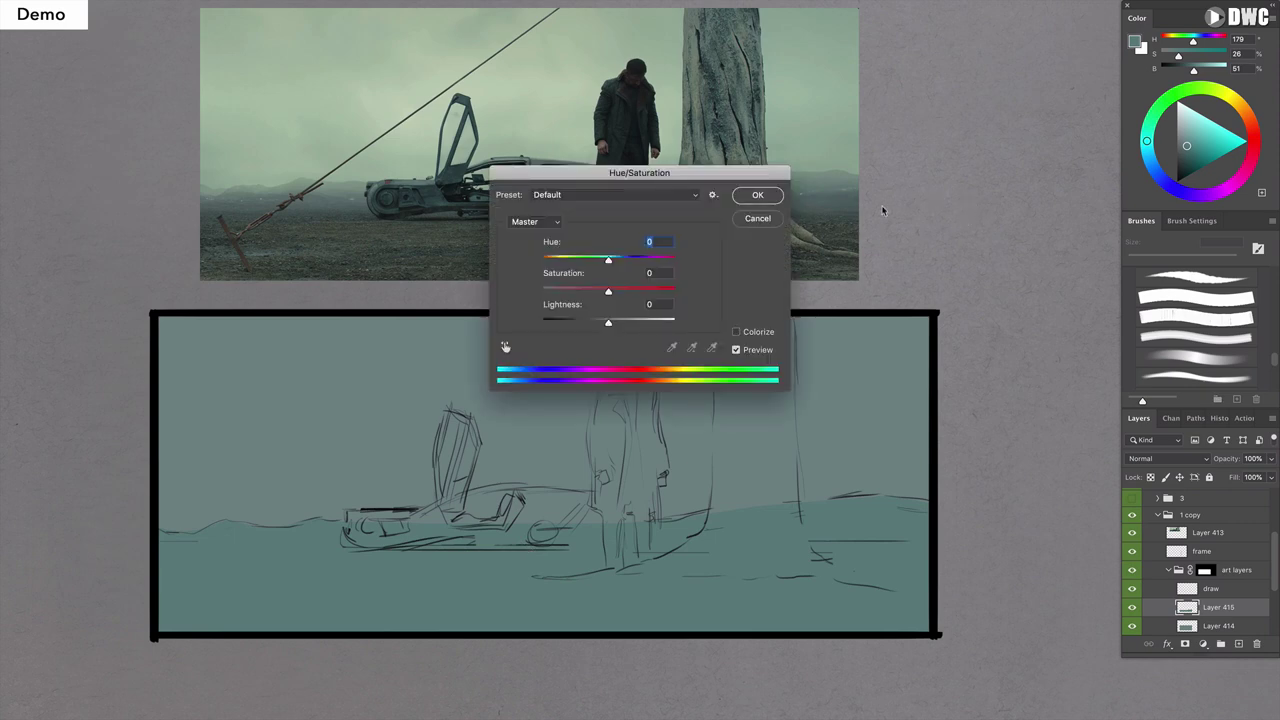
left_click_drag(603, 294, 604, 262)
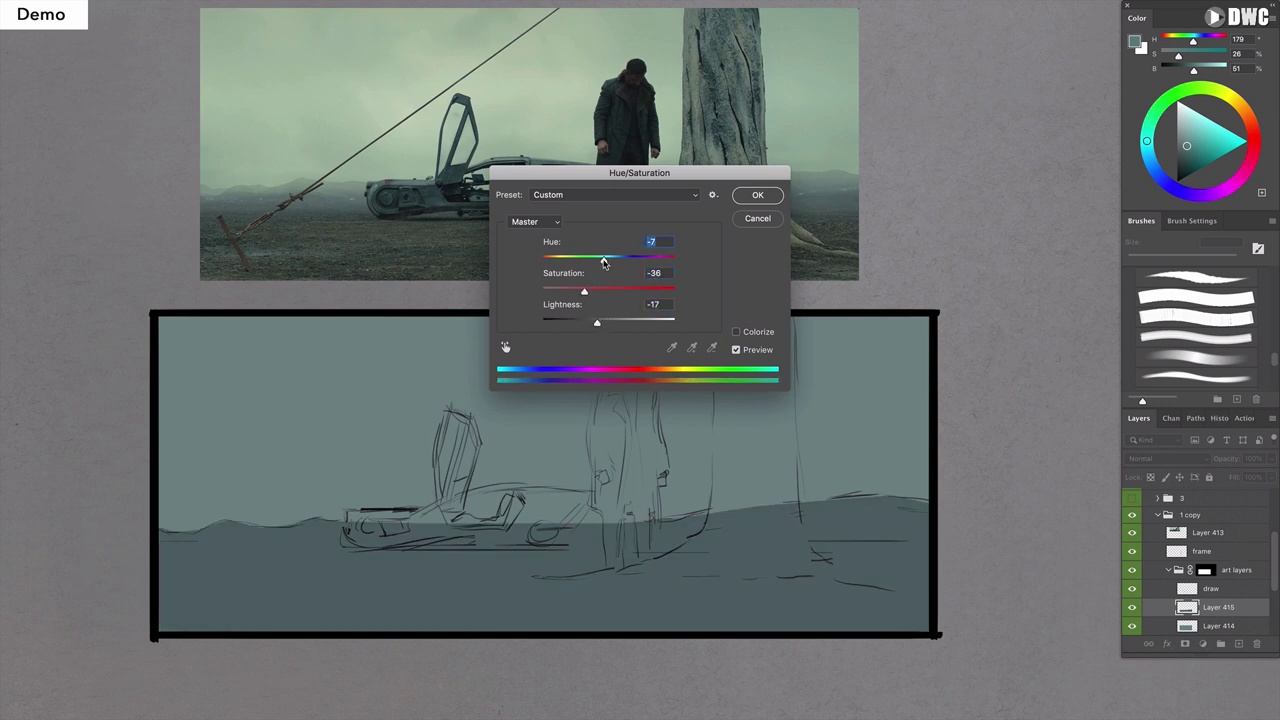
left_click(757, 195)
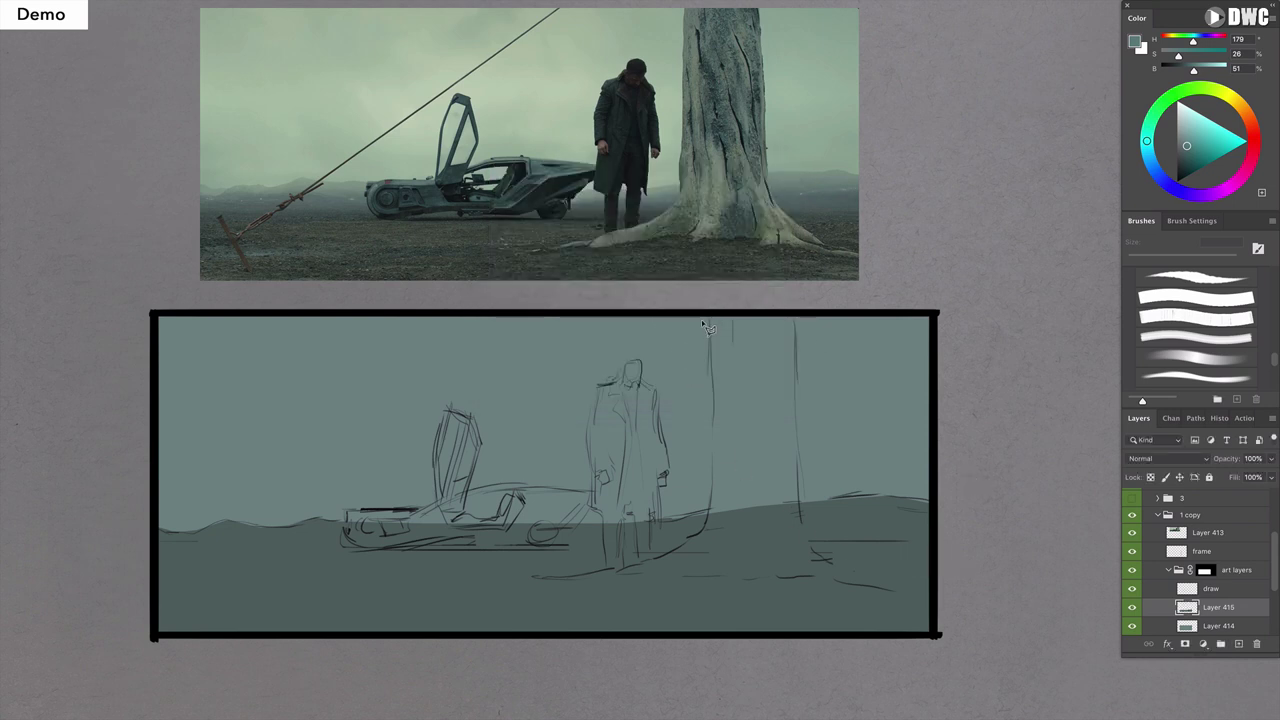
Lasso the tree's outline along the sketch lines, including the trunk and the roots spreading across the ground to the frame's edge.
left_click_drag(712, 322, 714, 438)
mouse_move(716, 507)
left_mouse_down()
mouse_move(631, 570)
mouse_move(537, 582)
left_mouse_up()
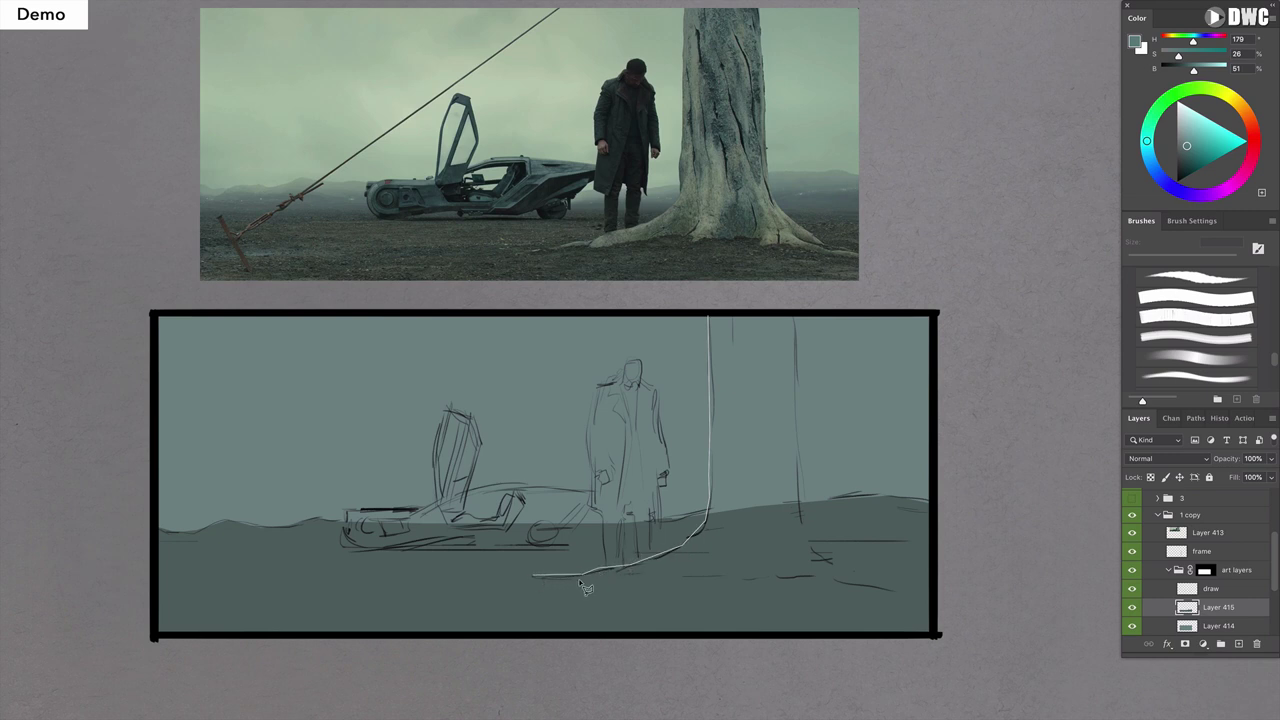
left_click(579, 583, "shift")
left_click(613, 579, "shift")
left_click(646, 579, "shift")
left_click(686, 577, "shift")
left_click(763, 580, "shift")
left_click(796, 580, "shift")
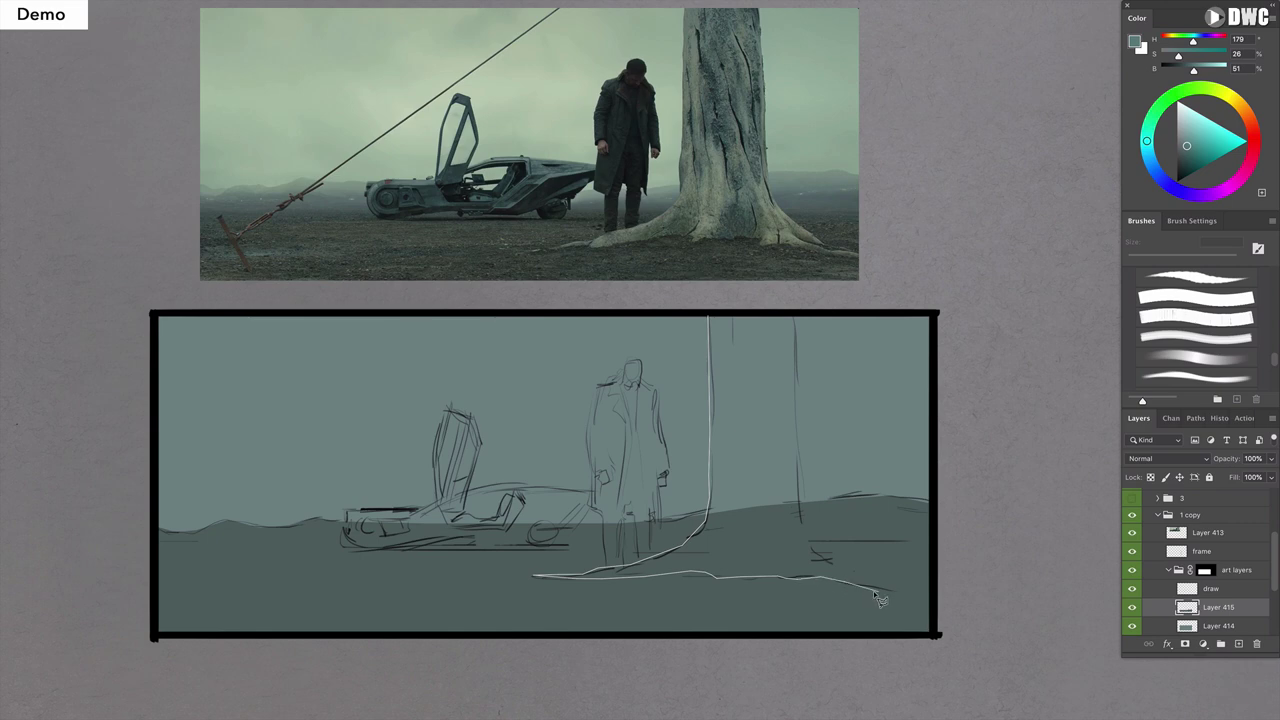
left_click(933, 597, "shift")
left_click(933, 602)
left_click(933, 590)
mouse_move(885, 582)
left_mouse_down()
mouse_move(831, 561)
mouse_move(801, 518)
mouse_move(786, 322)
mouse_move(797, 460)
mouse_move(798, 410)
left_mouse_up()
left_click_drag(797, 320, 795, 319)
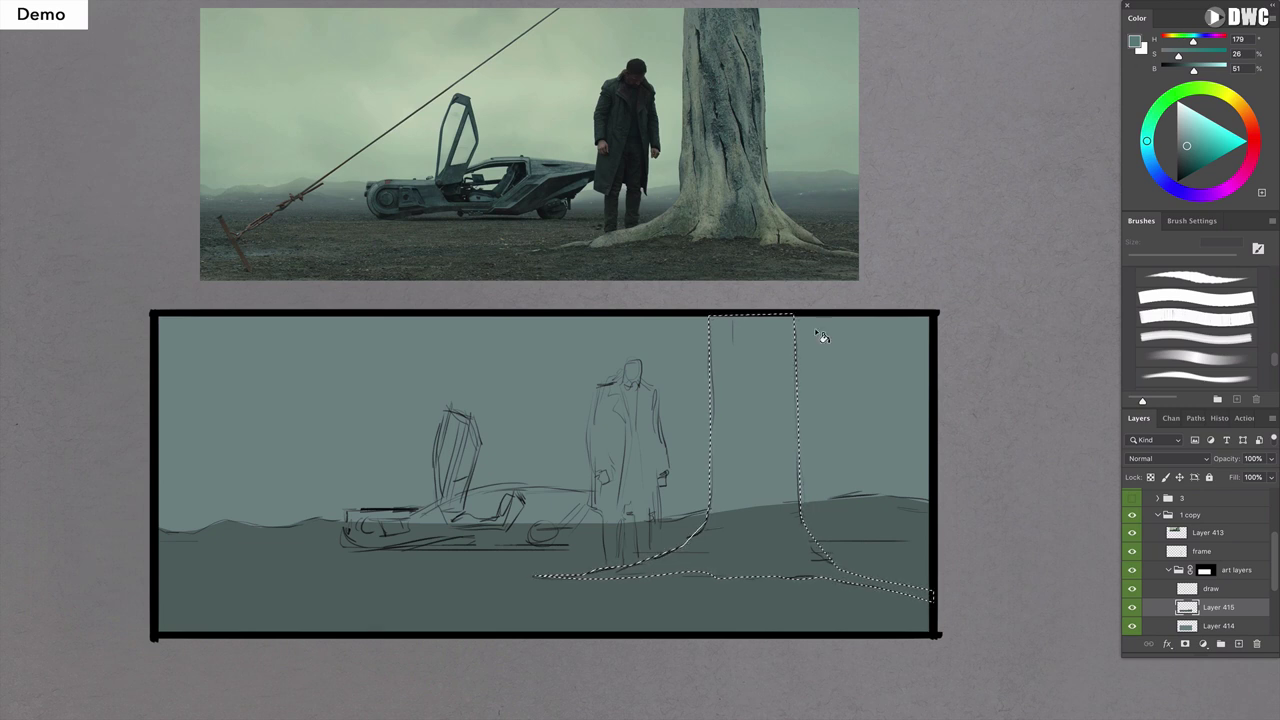
Fill the tree selection on a new layer with grey-teal (H 171, S 18, B 46) and deselect.
left_click(767, 554)
left_click_drag(1191, 71, 1189, 72)
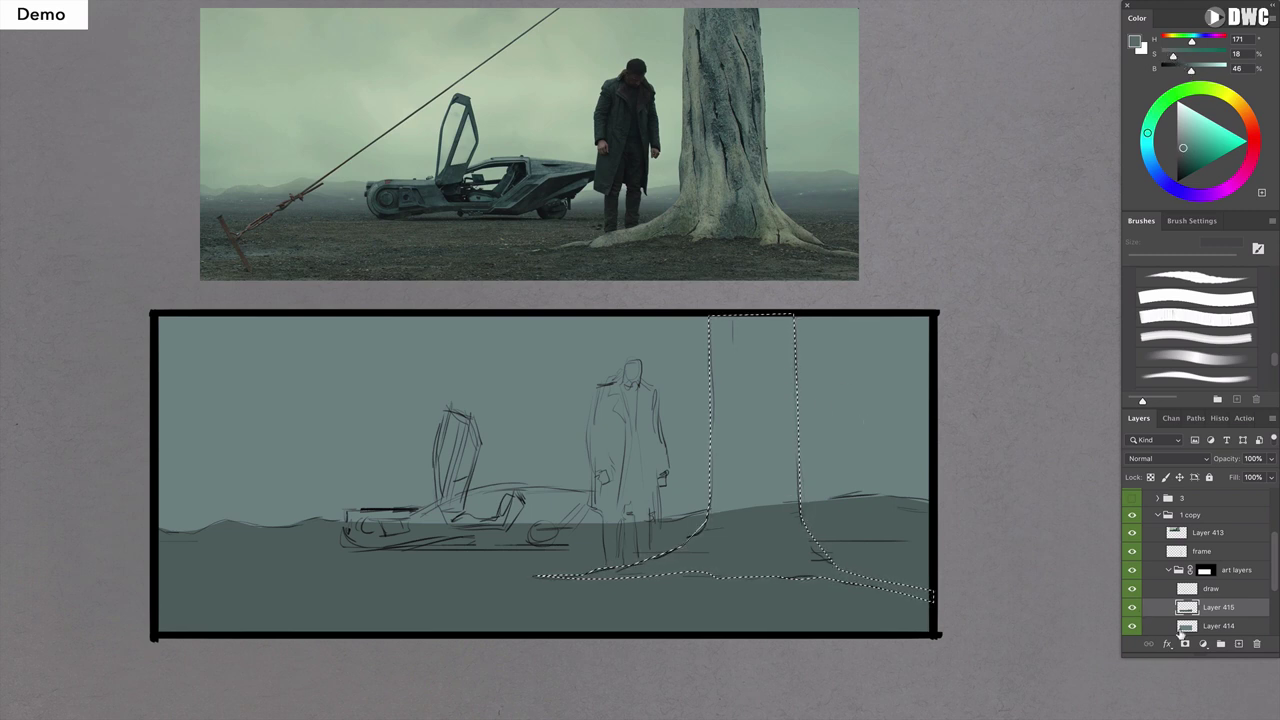
left_click(1239, 645)
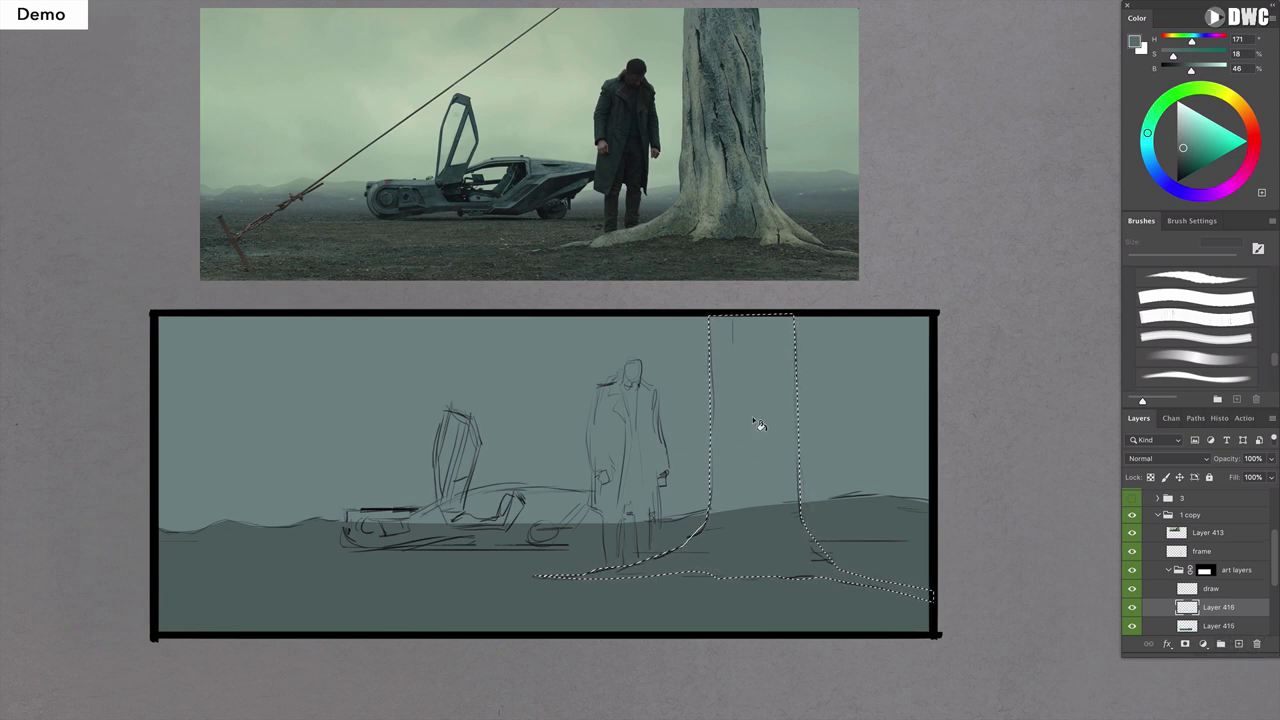
key("ctrl+d")
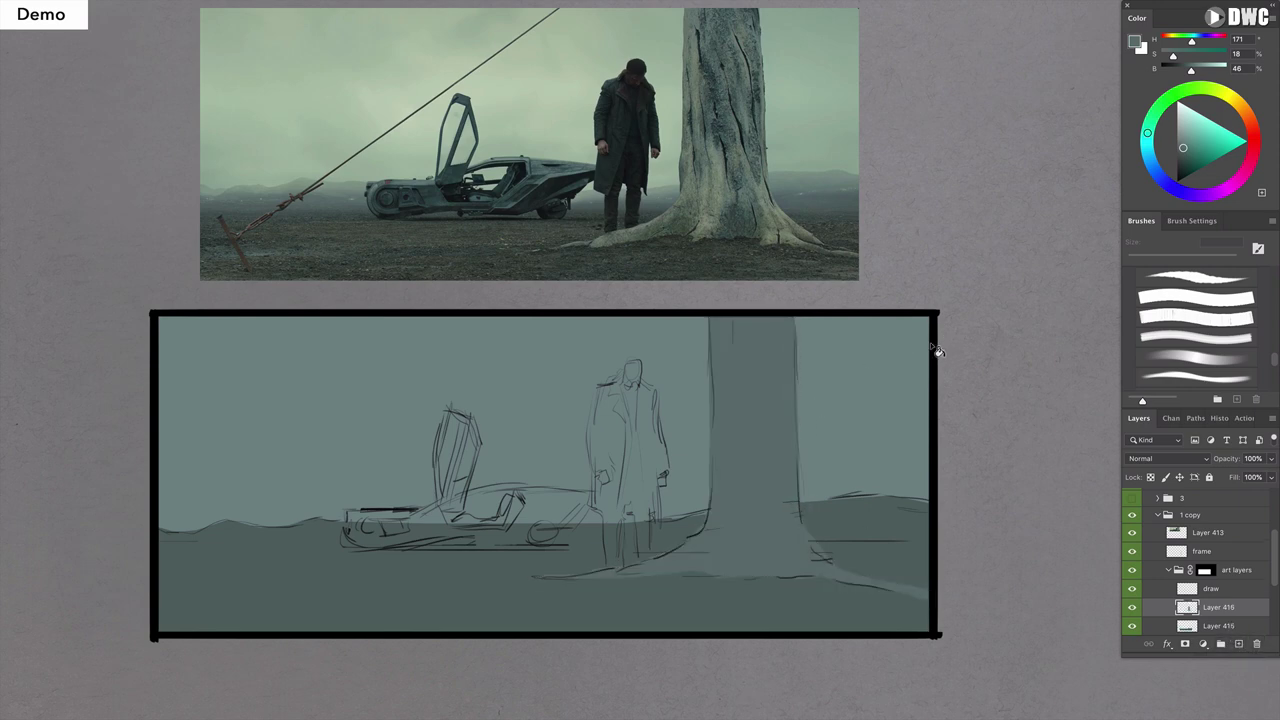
Paint in the tree's root flare on the side away from the man with the flat textured brush at 25 px.
key("b")
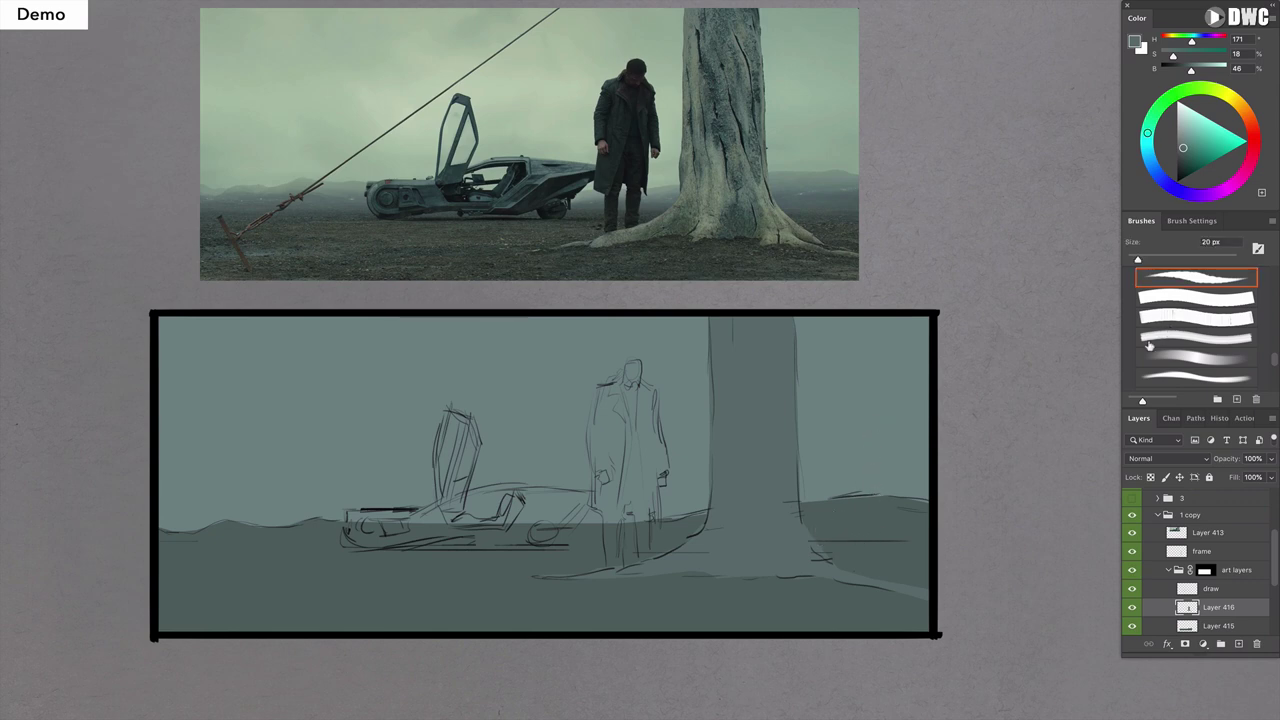
left_click(1185, 300)
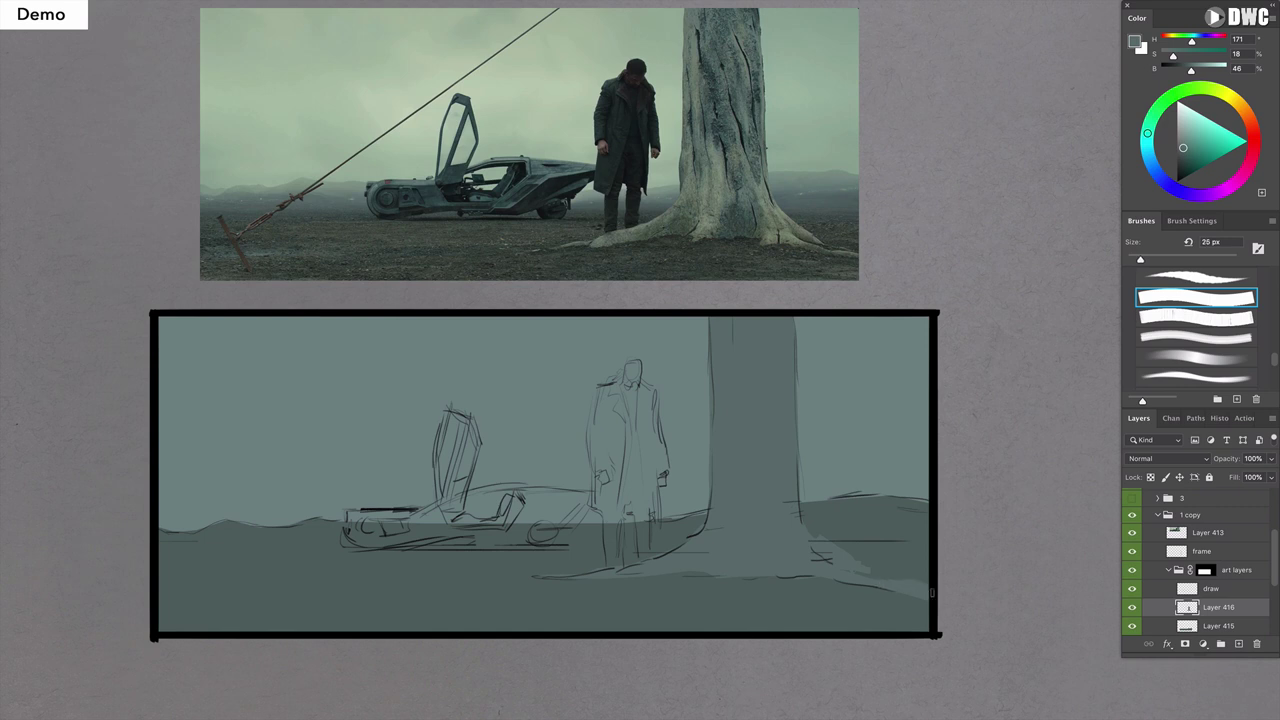
key("bracketright")
key("bracketright")
key("bracketright")
key("bracketright")
key("bracketright")
key("bracketright")
key("bracketright")
key("bracketright")
key("bracketleft")
key("bracketleft")
key("bracketleft")
key("bracketleft")
key("bracketleft")
key("bracketleft")
On a new layer above the tree, lasso the outline of the car body, leaving out the raised door.
left_click_drag(1274, 562, 1275, 576)
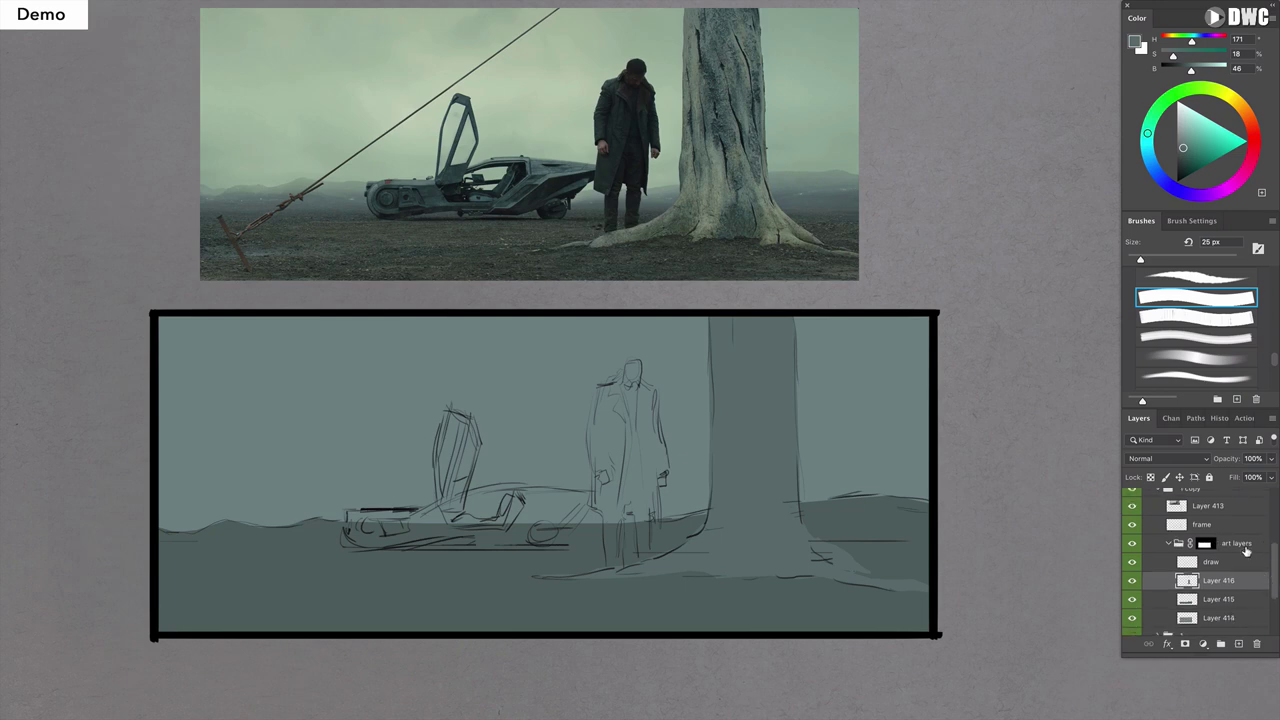
left_click(1238, 645)
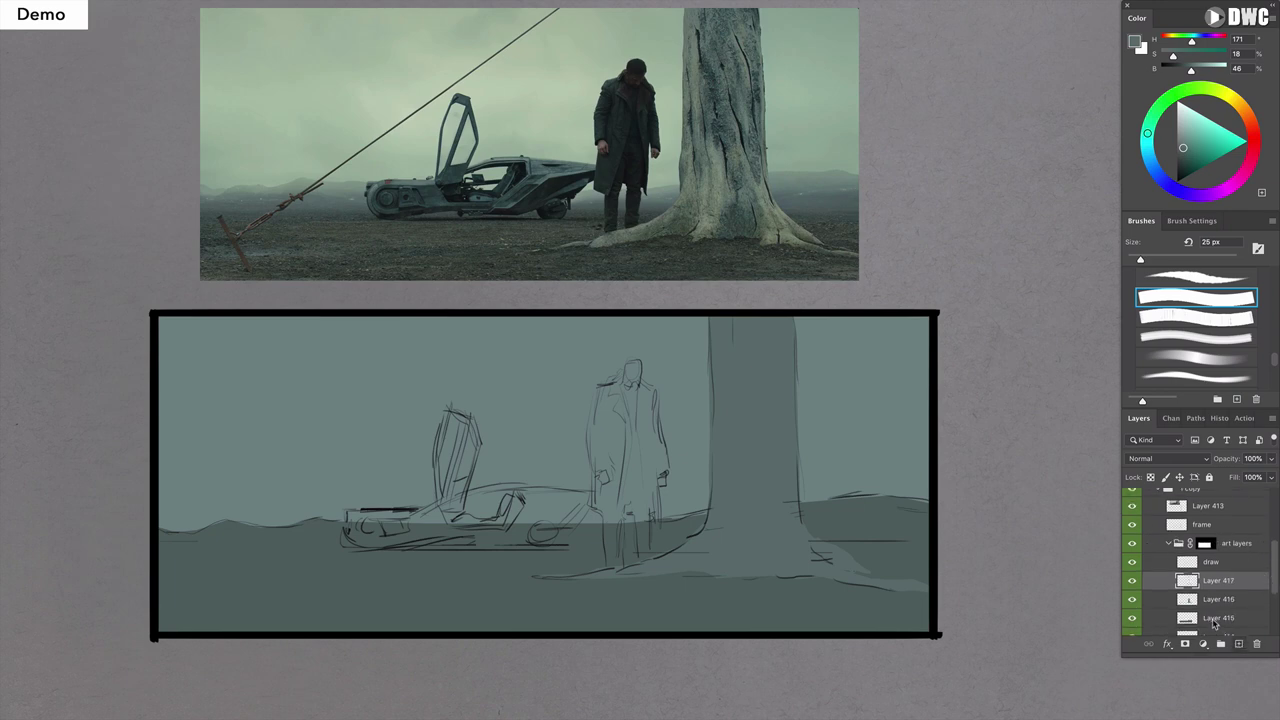
left_click(597, 490)
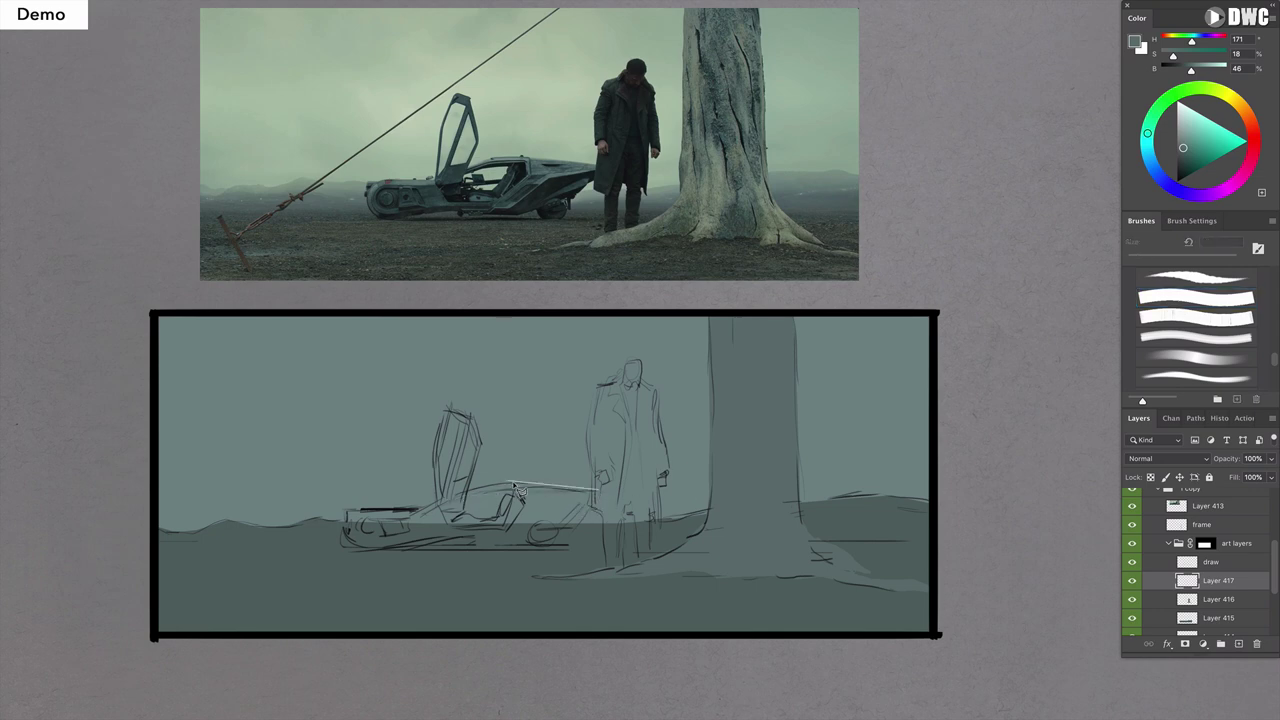
left_click(509, 485)
left_click_drag(478, 498, 424, 514)
left_click_drag(422, 512, 347, 519)
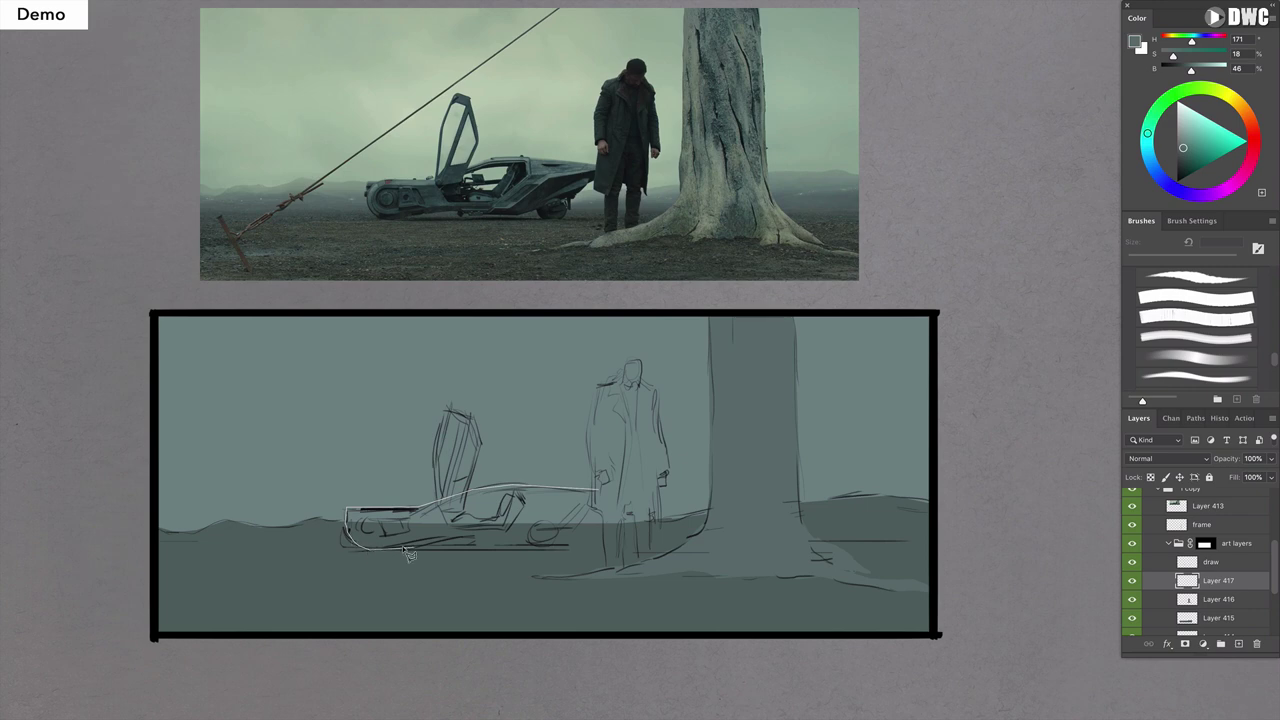
left_click(397, 549)
left_click_drag(432, 548, 522, 549)
left_click(572, 529)
left_click_drag(598, 508, 600, 498)
Fill the car body selection with dark teal (H 178, S 18, B 31) and deselect.
left_click(1180, 64)
left_click_drag(1194, 44, 1196, 45)
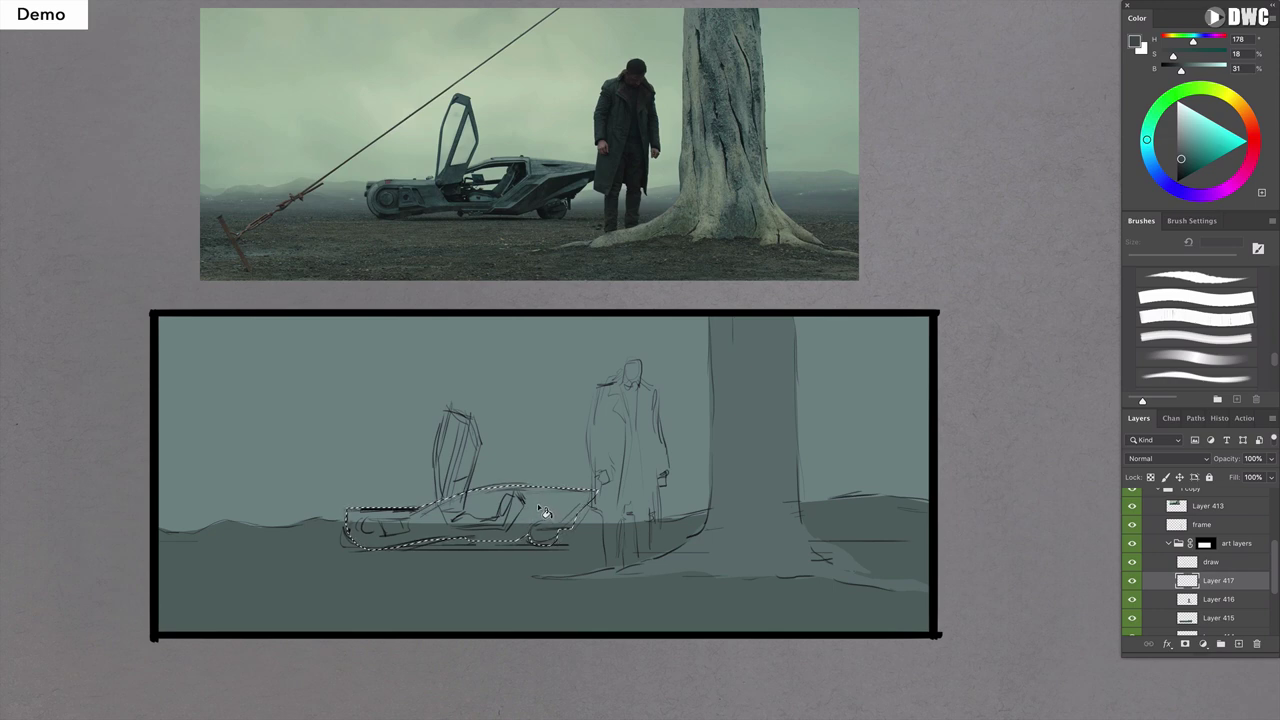
key("alt+BackSpace")
key("ctrl+d")
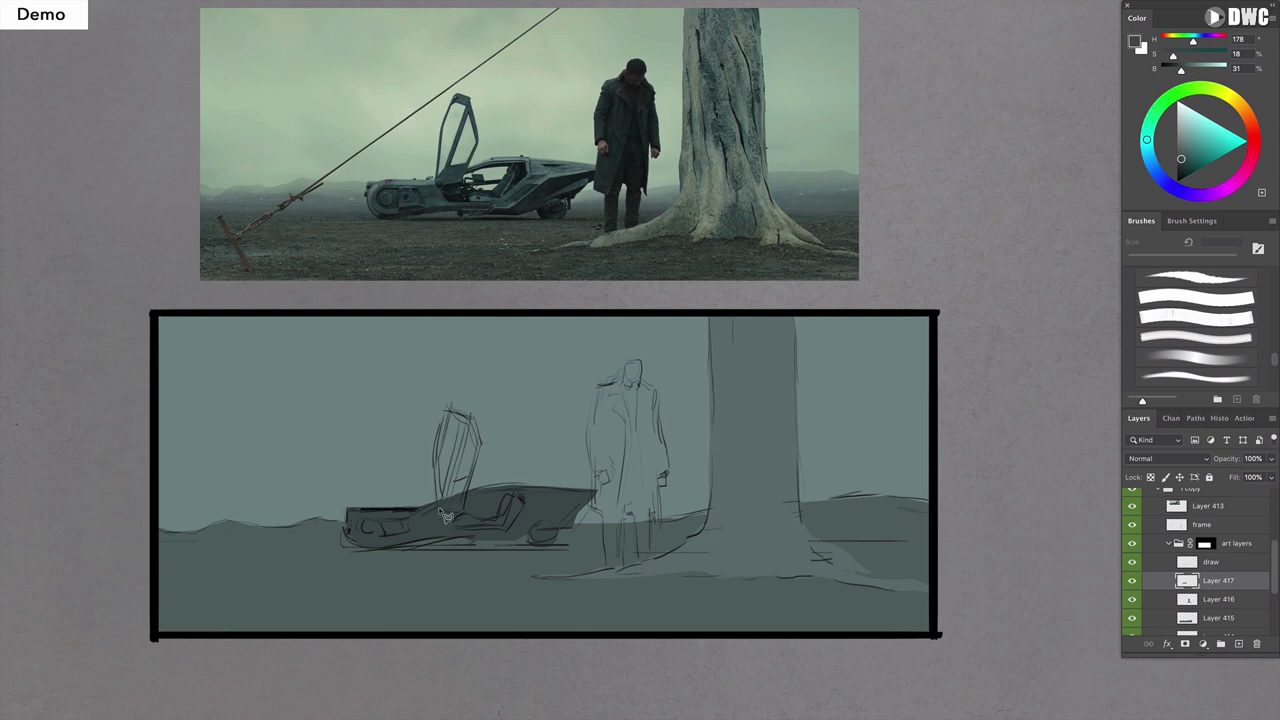
Lasso the car's raised door, fill it with the same dark teal, and deselect.
left_click(447, 406)
left_click(472, 414)
mouse_move(478, 424)
left_mouse_down()
mouse_move(486, 448)
mouse_move(455, 508)
left_mouse_up()
key("g")
left_click(446, 440)
key("super+d")
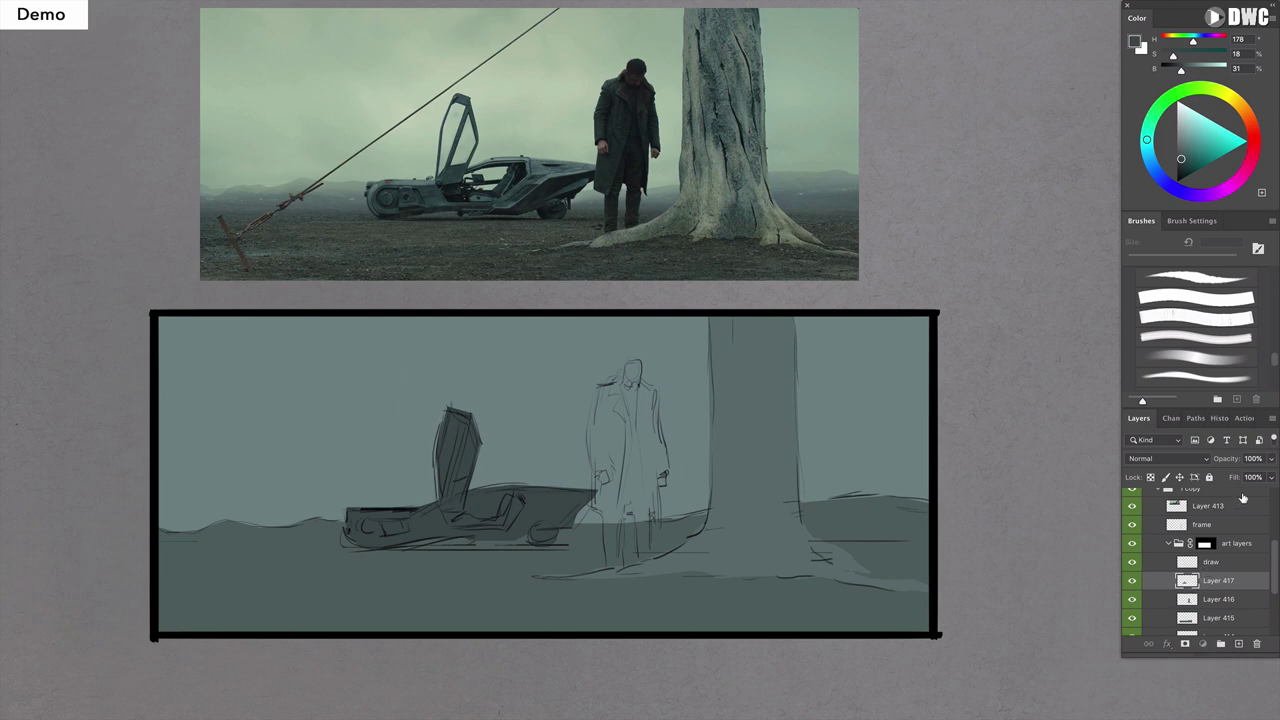
Lower the draw layer's opacity to 27% and toggle the sketch and car layers to check the flat shapes.
left_click(1208, 563)
left_click(1228, 478)
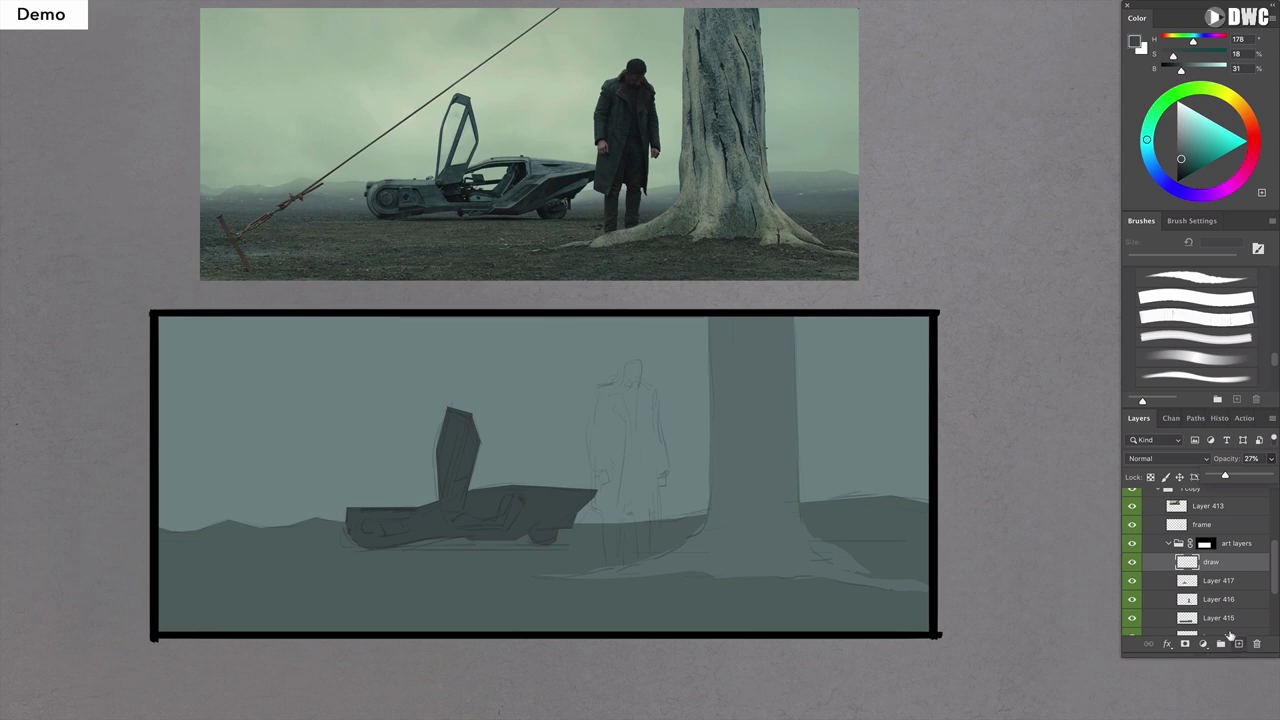
left_click(1132, 563)
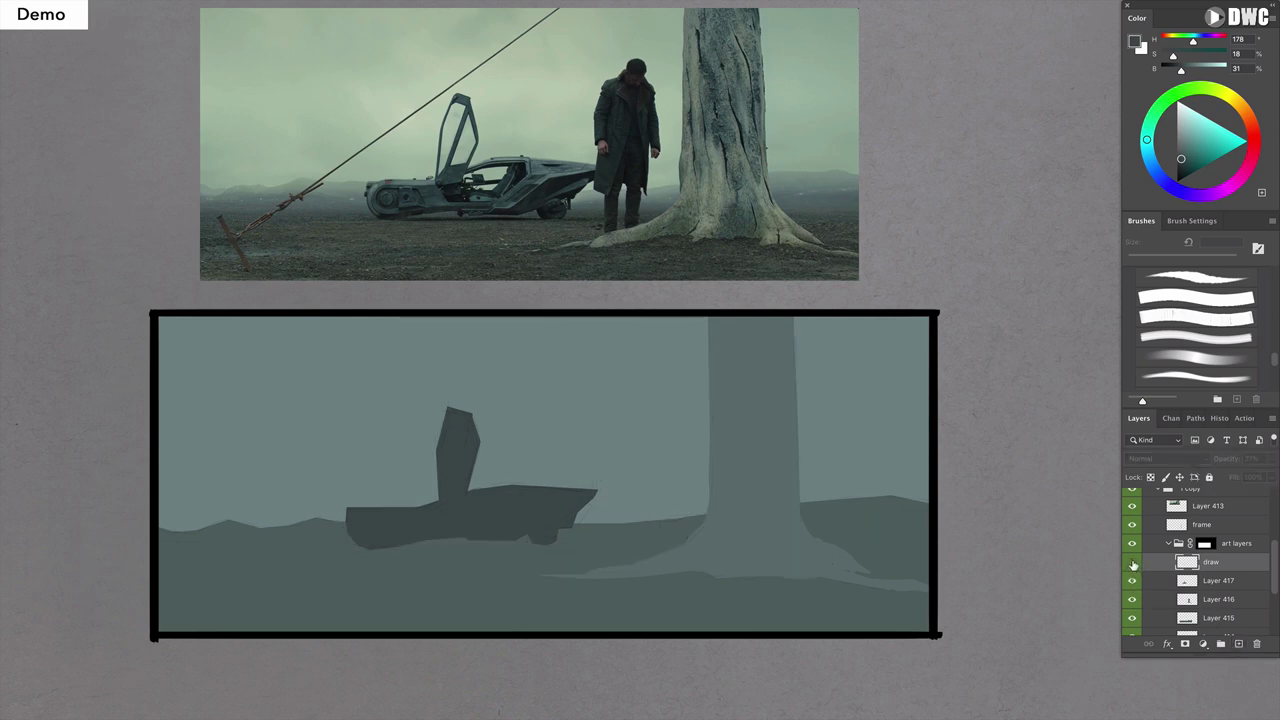
left_click(1132, 563)
left_click(1250, 582)
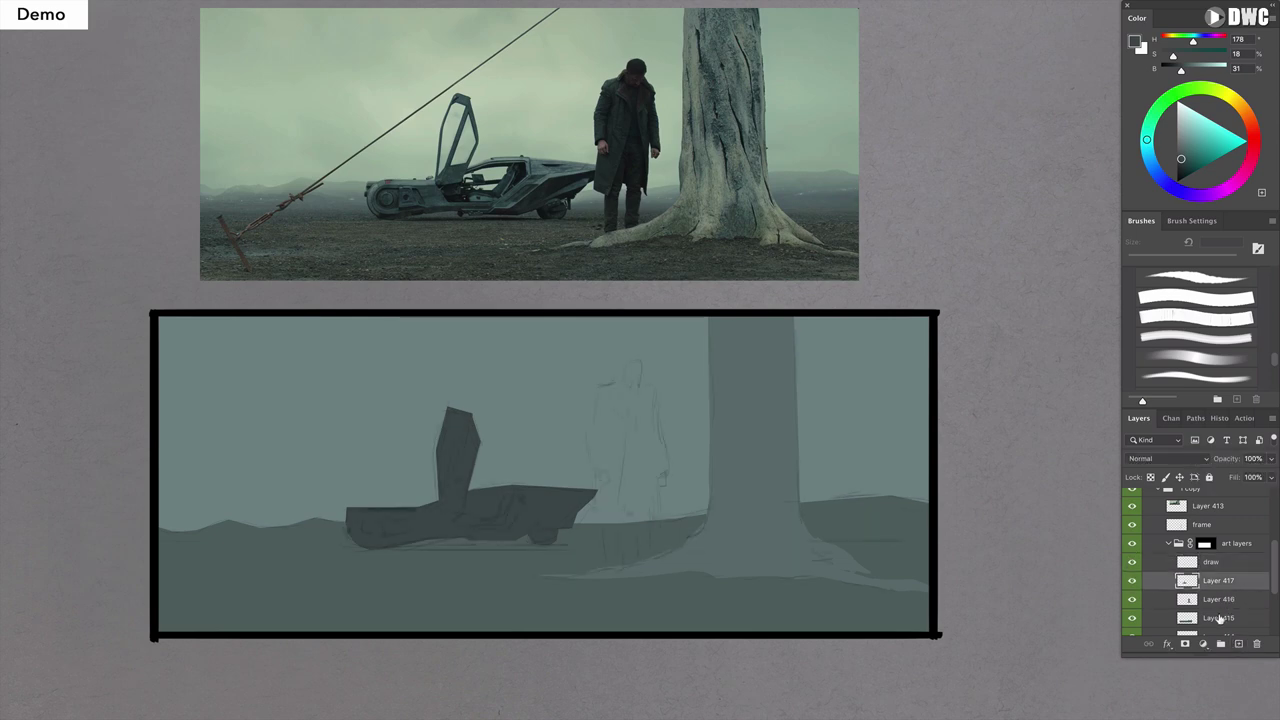
left_click(1132, 581)
left_click(1132, 581)
left_click(1238, 643)
key("super+z")
key("b")
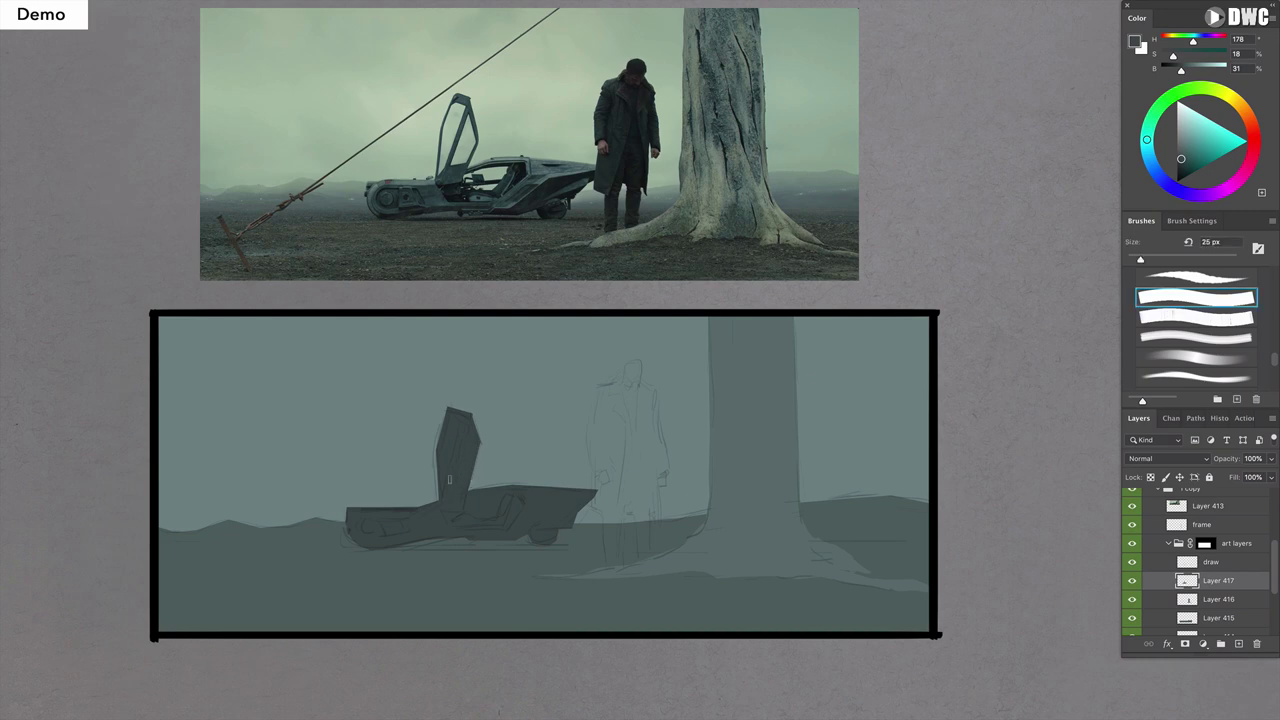
Lasso the cabin opening in the car body and delete the fill inside it.
key("l")
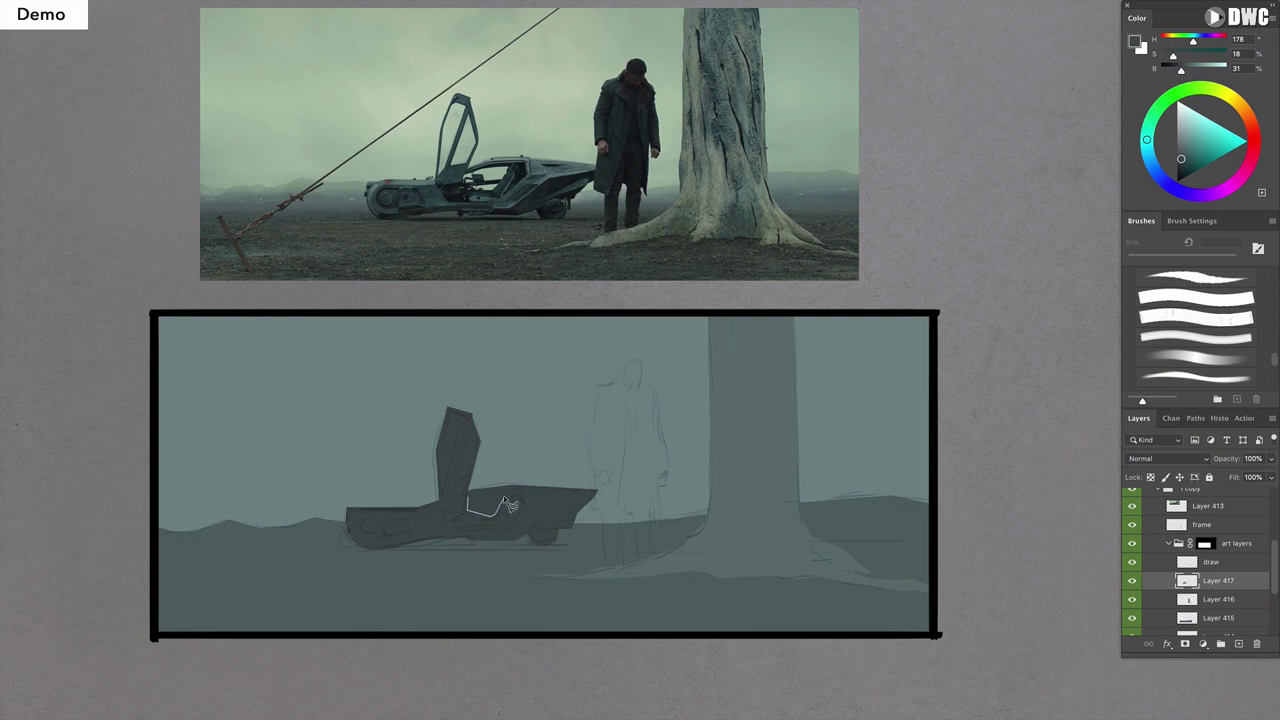
left_click(506, 492)
left_click(468, 497)
key("ctrl+BackSpace")
Lasso the inner area of the raised door, delete its fill to leave only the frame, and deselect.
left_click(439, 449)
left_click(442, 494)
left_click(450, 483)
left_click(481, 452)
double_click(466, 421)
key("Delete")
key("super+d")
On a new layer, paint the door's inner strut and the cabin interior details, reducing the brush to 10 px.
key("b")
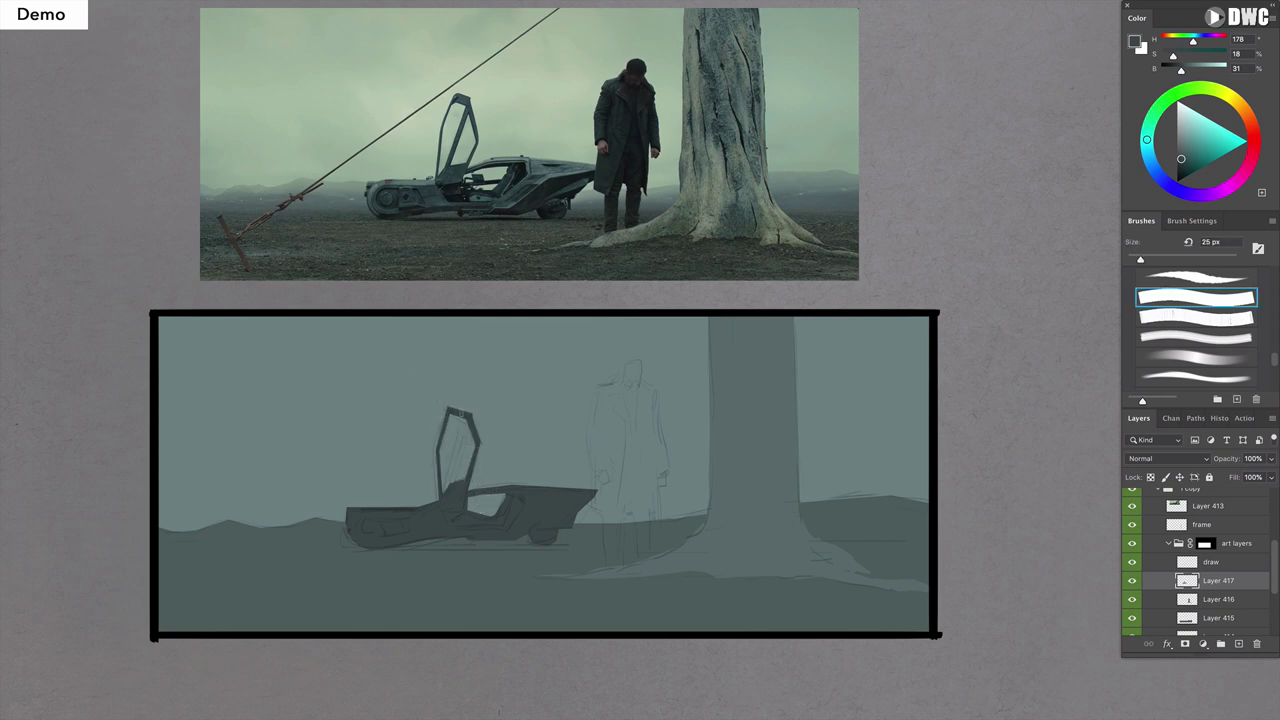
key("bracketleft")
left_click(1238, 644)
left_click_drag(469, 420, 452, 484)
key("bracketleft")
left_click_drag(467, 509, 502, 505)
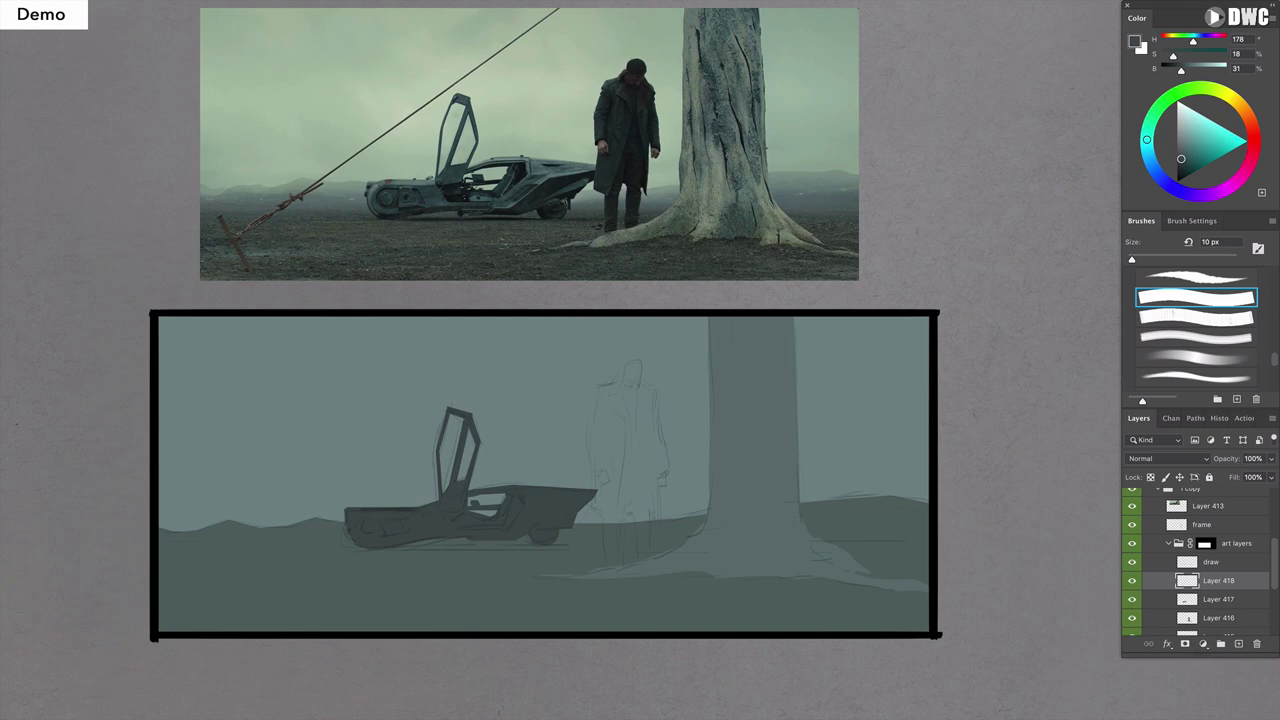
Merge the painted details into the car's fill layer and name the result "car".
double_click(1218, 581)
type("ca")
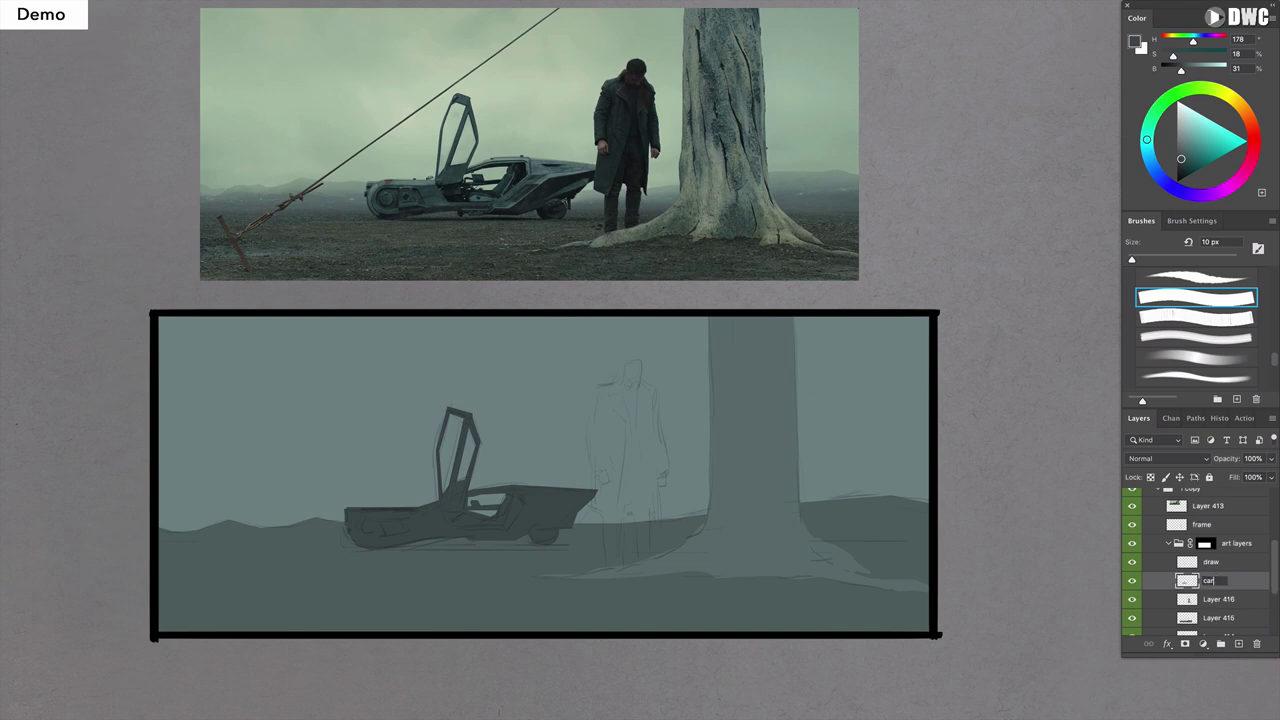
type("r")
Create a new layer above the car and lasso the man's full silhouette from head and coat to both legs.
left_click(1238, 643)
key("l")
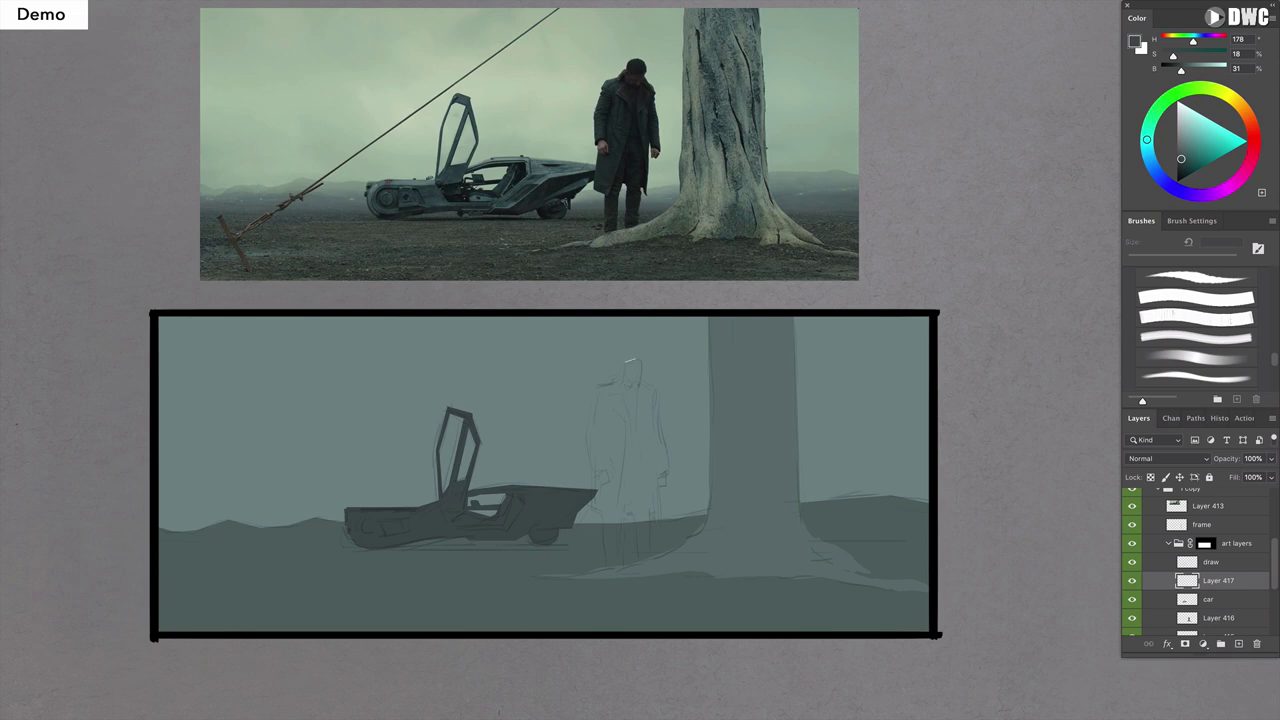
left_click(623, 378)
mouse_move(596, 390)
left_mouse_down()
mouse_move(588, 468)
mouse_move(588, 450)
mouse_move(604, 565)
left_mouse_up()
mouse_move(635, 512)
left_mouse_down()
mouse_move(650, 552)
mouse_move(654, 458)
left_mouse_up()
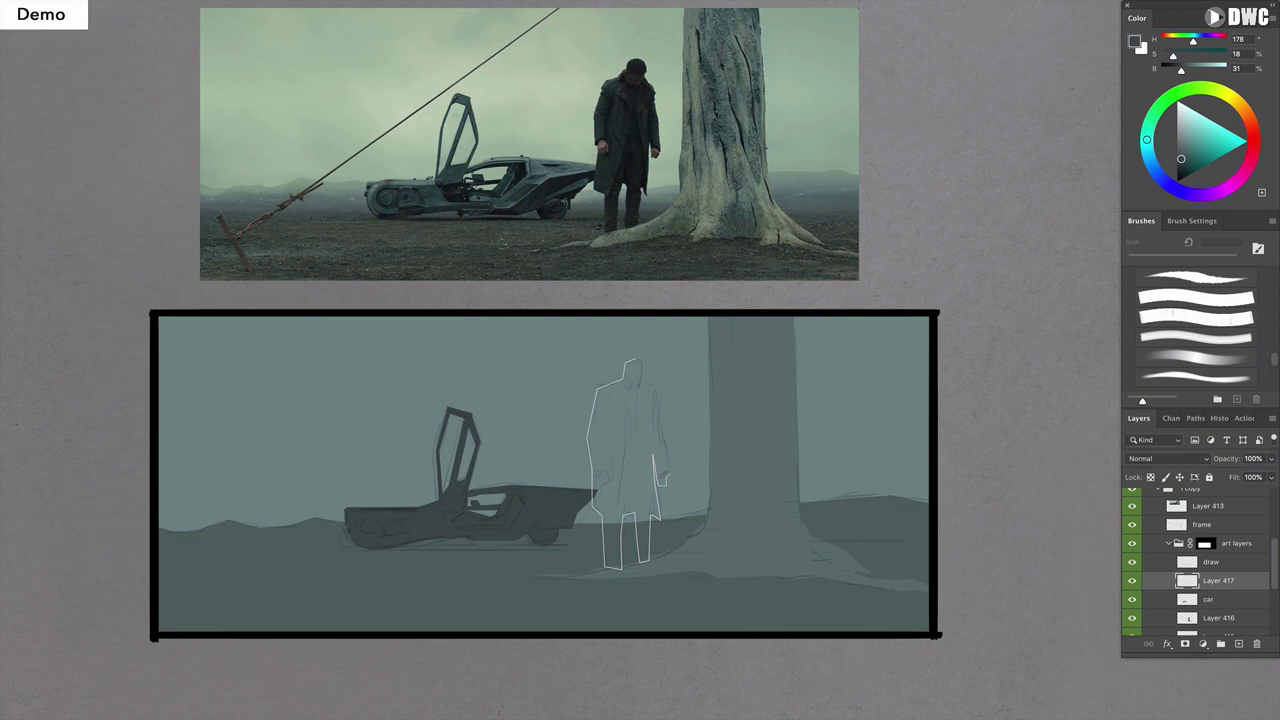
left_click(668, 474)
key("Return")
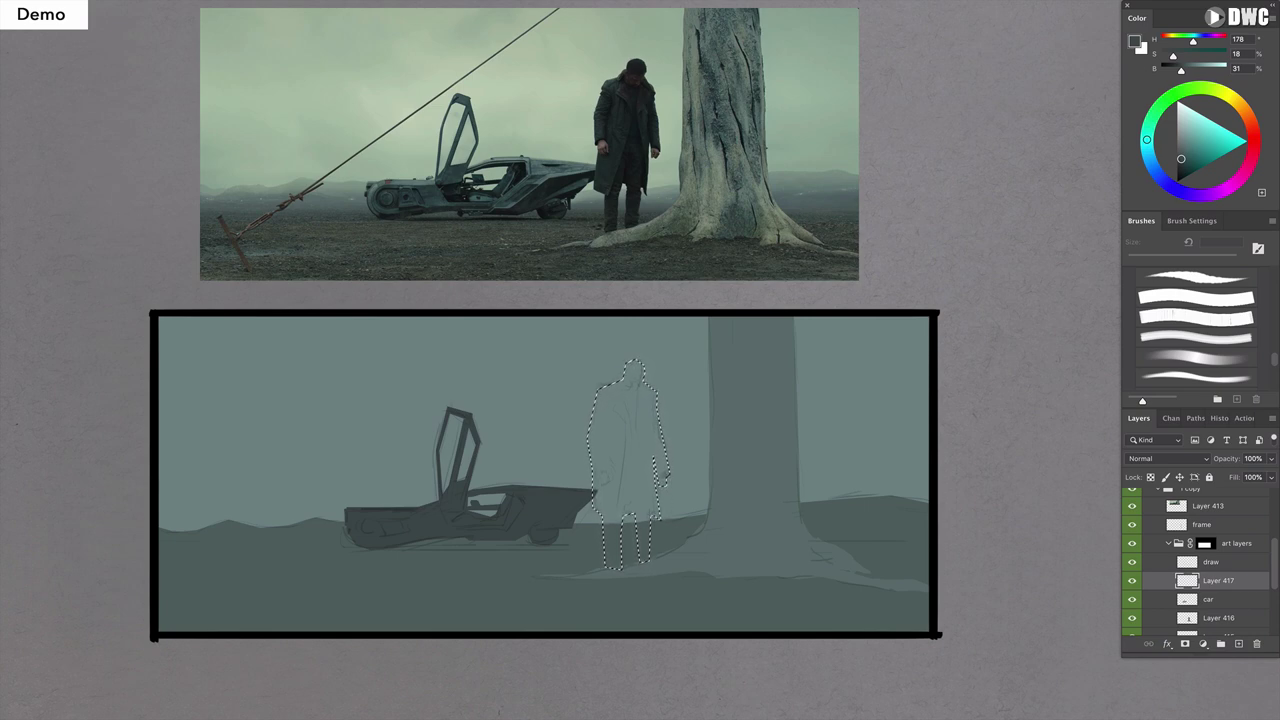
Fill the man's silhouette with near-black teal (H 174, S 25, B 18) on a new layer, deselect, and place it directly above the car layer.
left_click(1181, 161)
left_click_drag(1181, 161, 1147, 136)
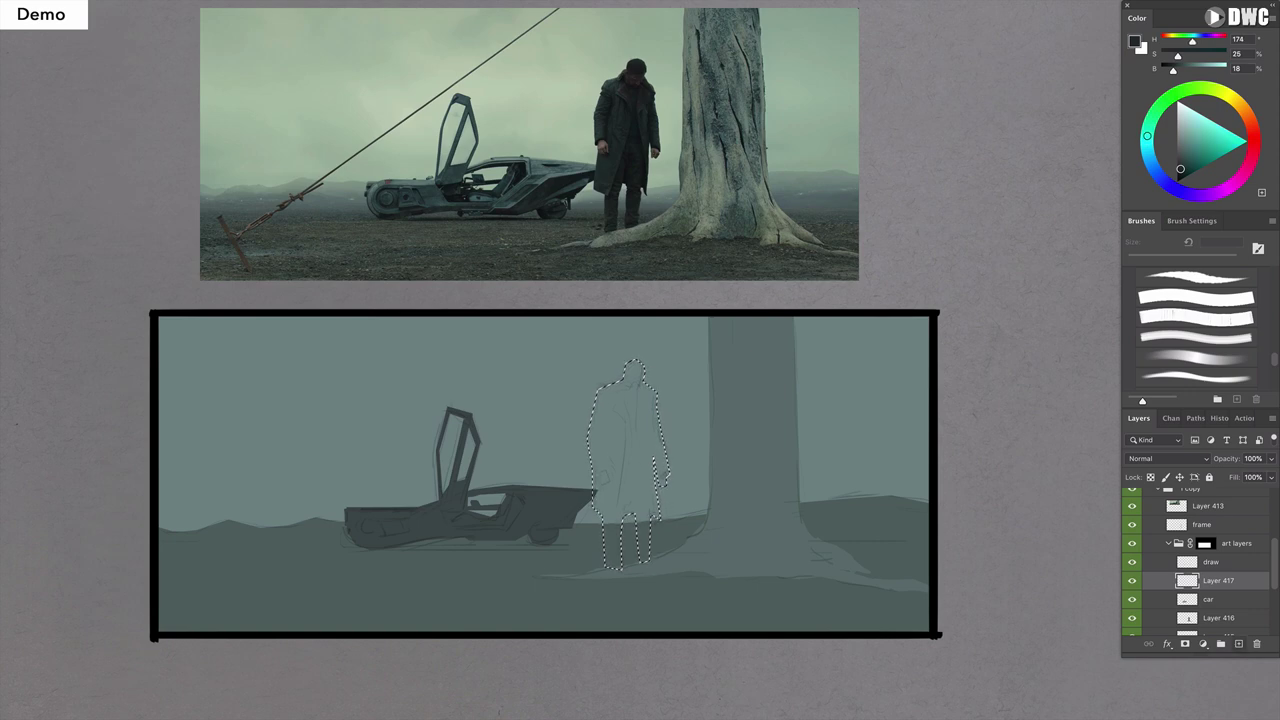
key("ctrl+shift+alt+n")
key("alt+BackSpace")
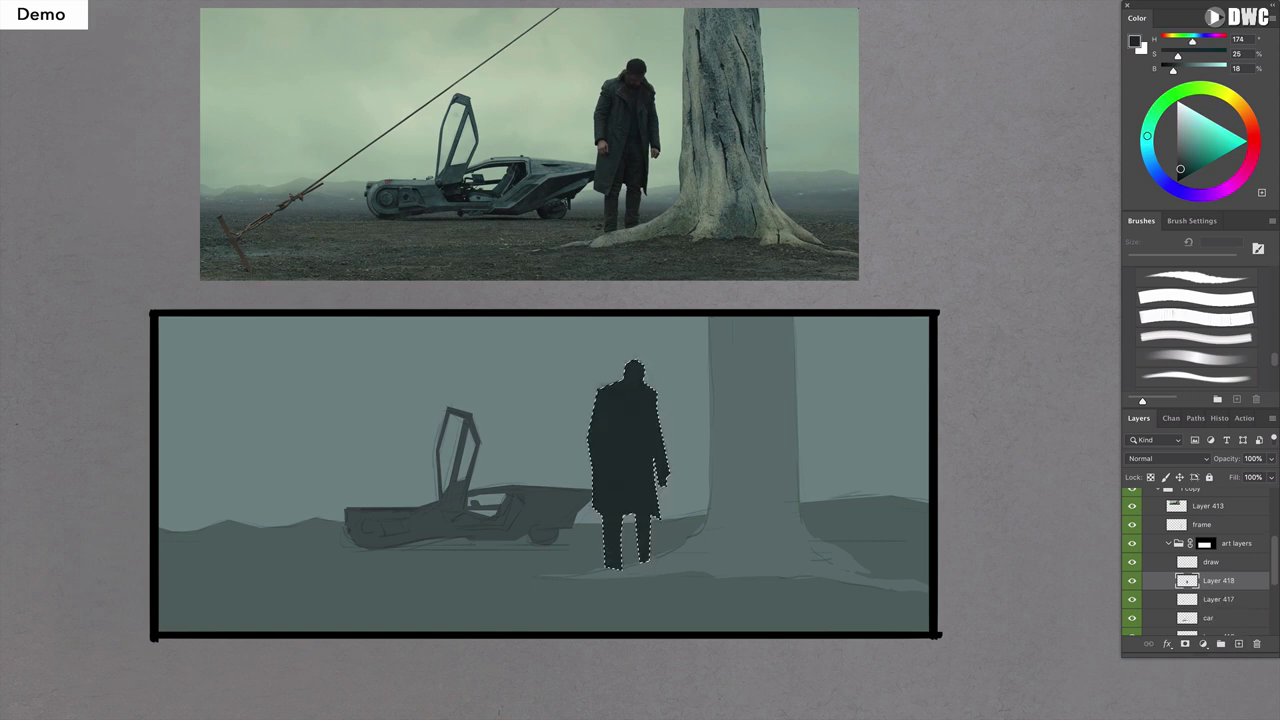
key("ctrl+d")
left_click_drag(1218, 580, 1218, 608)
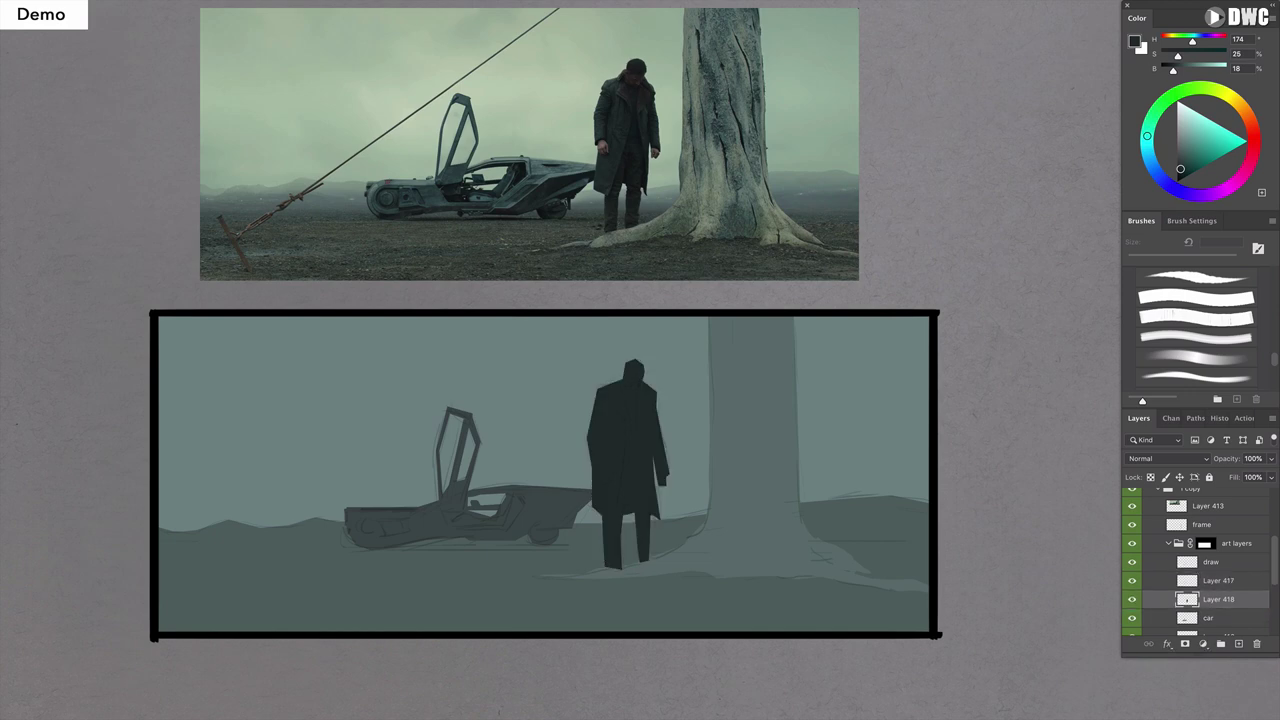
Rename the tree's fill layer to "tree" and toggle its visibility to check its contents.
scroll(1200, 562, "down", 2)
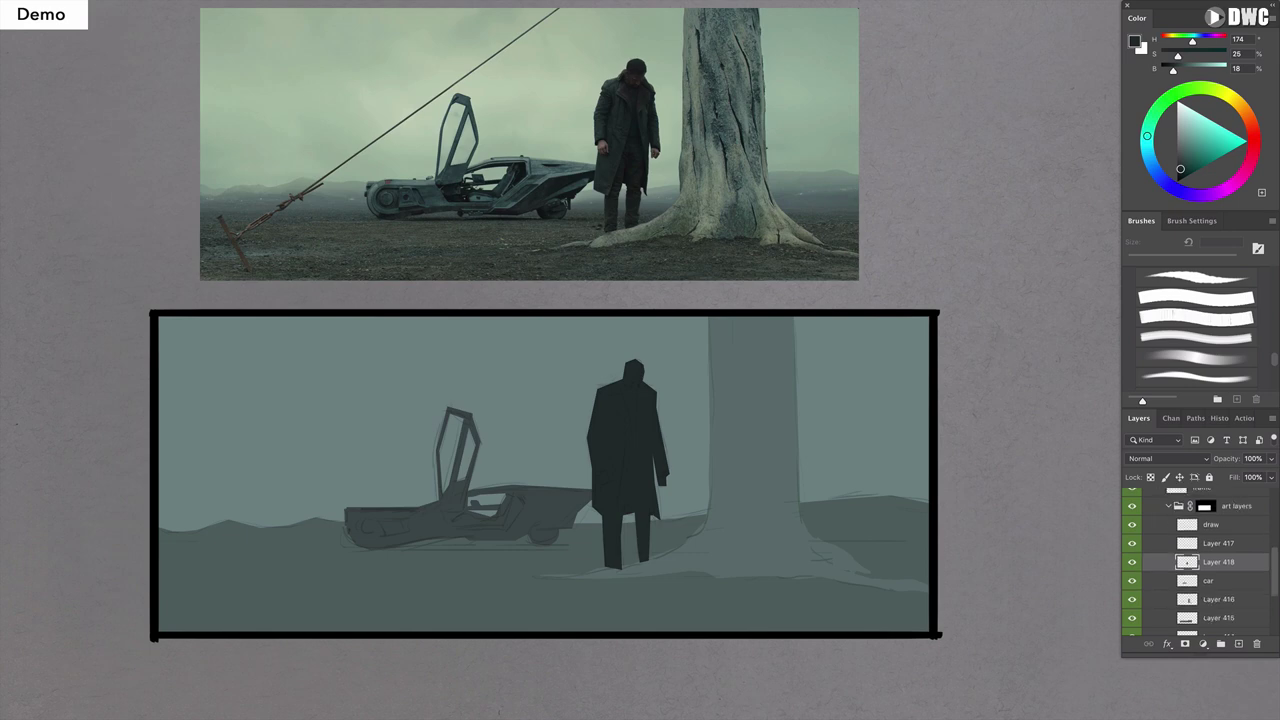
double_click(1218, 599)
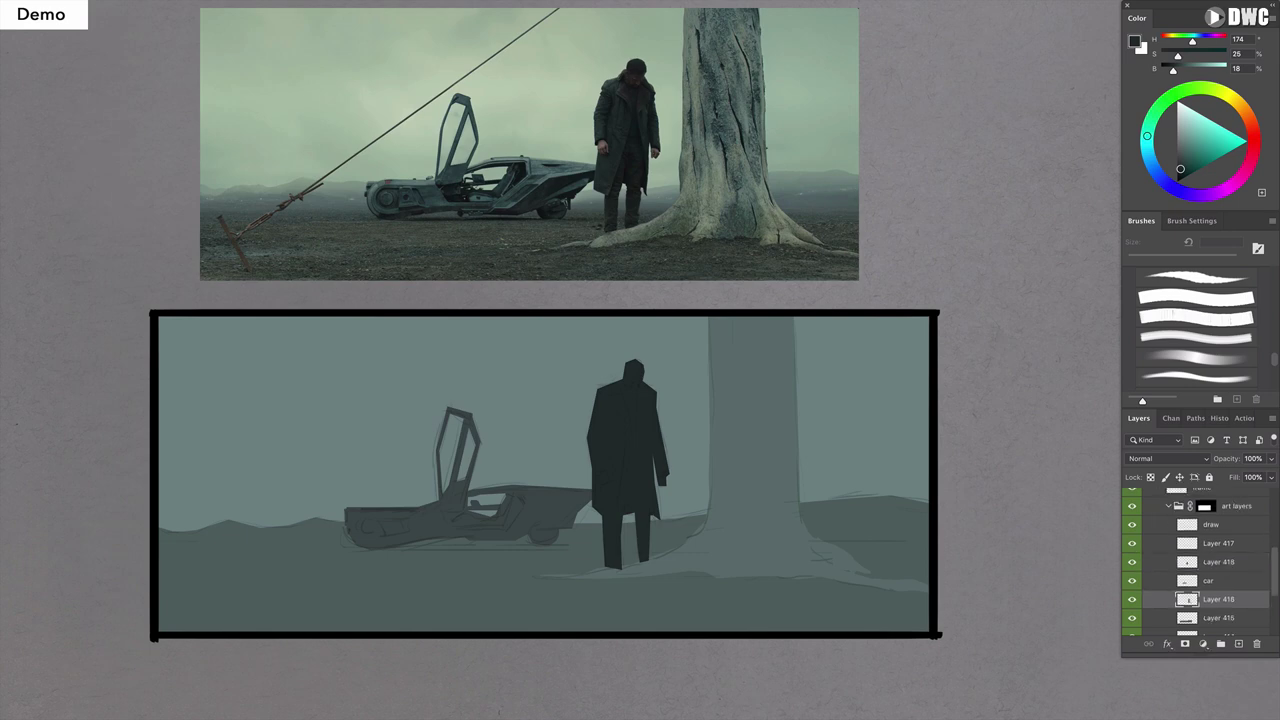
type("tree")
key("Return")
left_click(1132, 599)
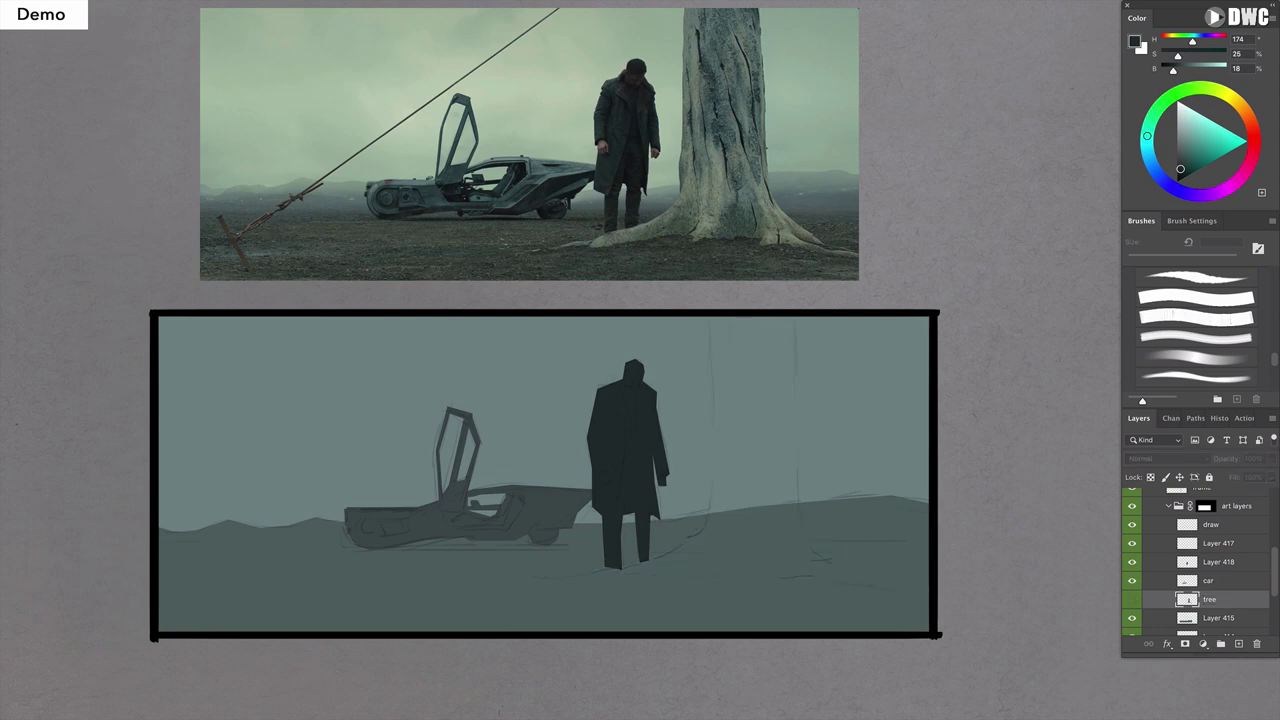
left_click(1132, 599)
Move the tree layer above the man's layer and delete the empty layer above it.
left_click_drag(1215, 599, 1190, 558)
left_click(1218, 543)
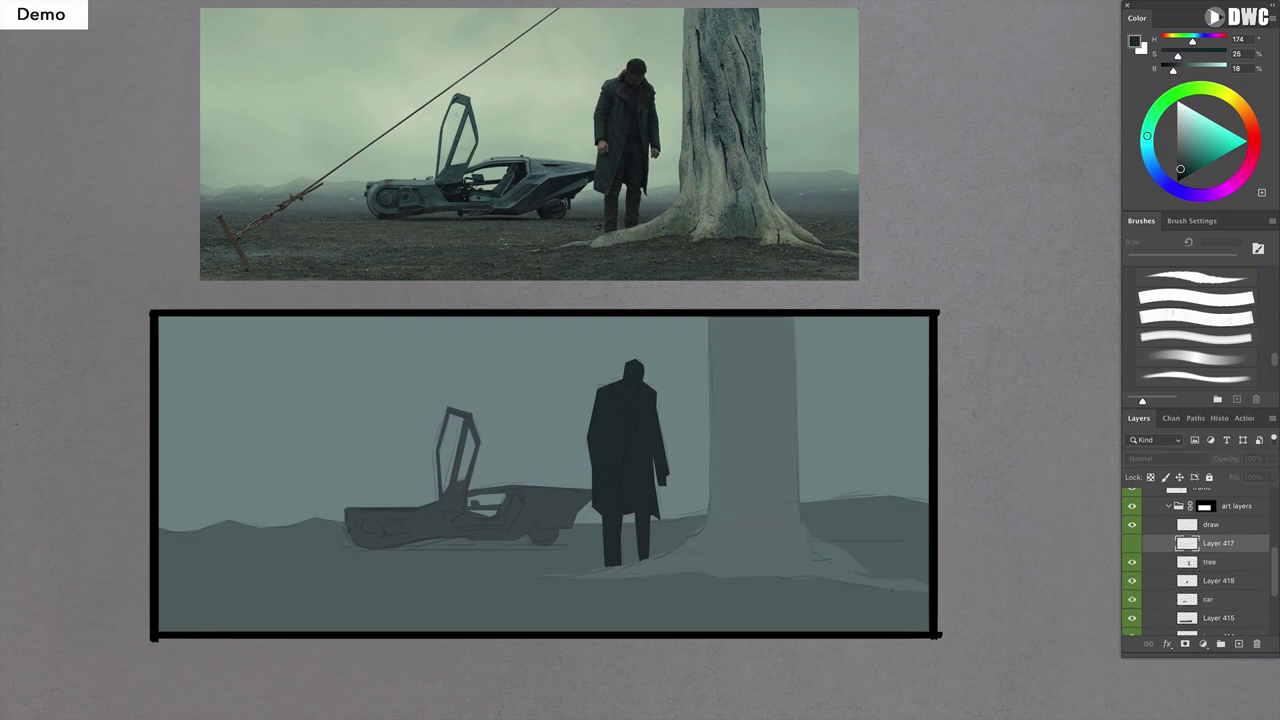
key("BackSpace")
left_click(1218, 562)
key("b")
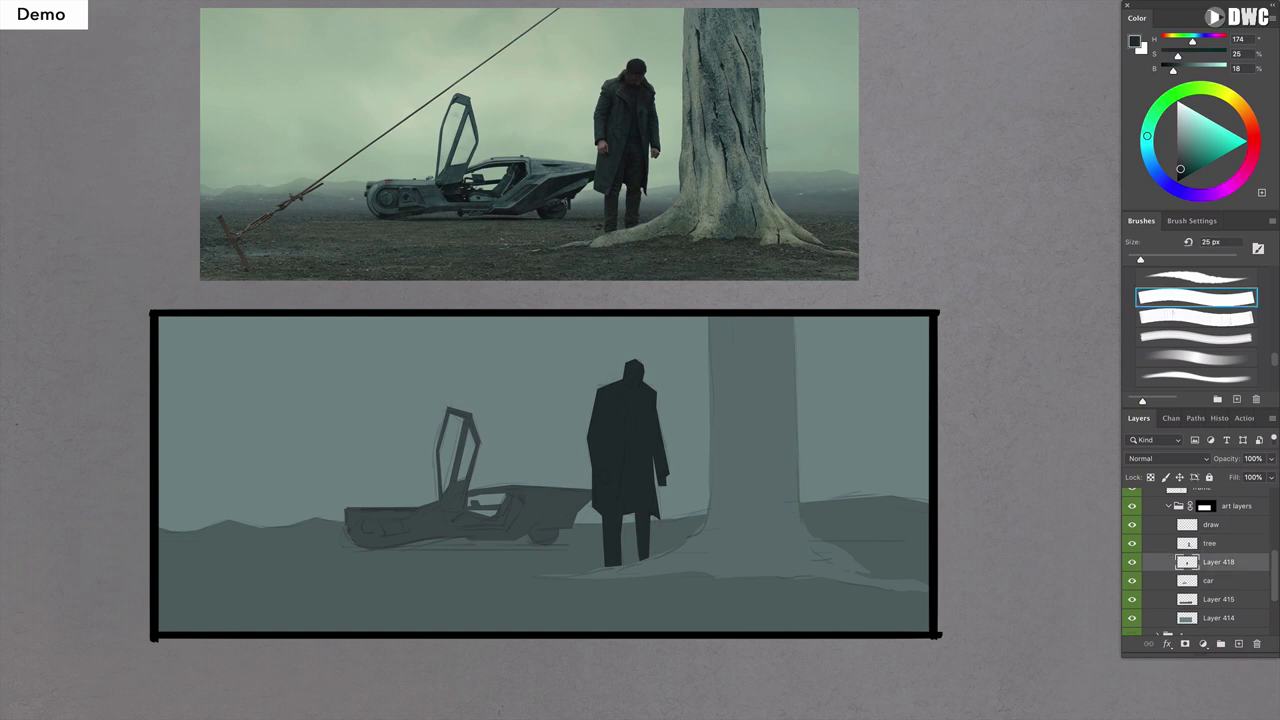
Refine the man's silhouette with a small 8 px brush, rounding his hand and the coat's hem.
key("bracketleft")
key("bracketleft")
key("bracketleft")
key("]")
key("]")
key("]")
key("bracketleft")
key("bracketleft")
key("bracketleft")
key("bracketright")
key("bracketright")
key("bracketright")
key("bracketleft")
key("bracketleft")
key("bracketleft")
key("bracketright")
key("bracketright")
key("bracketright")
key("bracketleft")
key("bracketleft")
key("bracketleft")
left_click_drag(653, 466, 657, 520)
key("bracketright")
key("bracketright")
key("bracketright")
key("bracketleft")
key("bracketleft")
key("bracketleft")
key("bracketleft")
key("bracketleft")
key("bracketleft")
Rename the man's silhouette layer to "char".
double_click(1219, 562)
type("char")
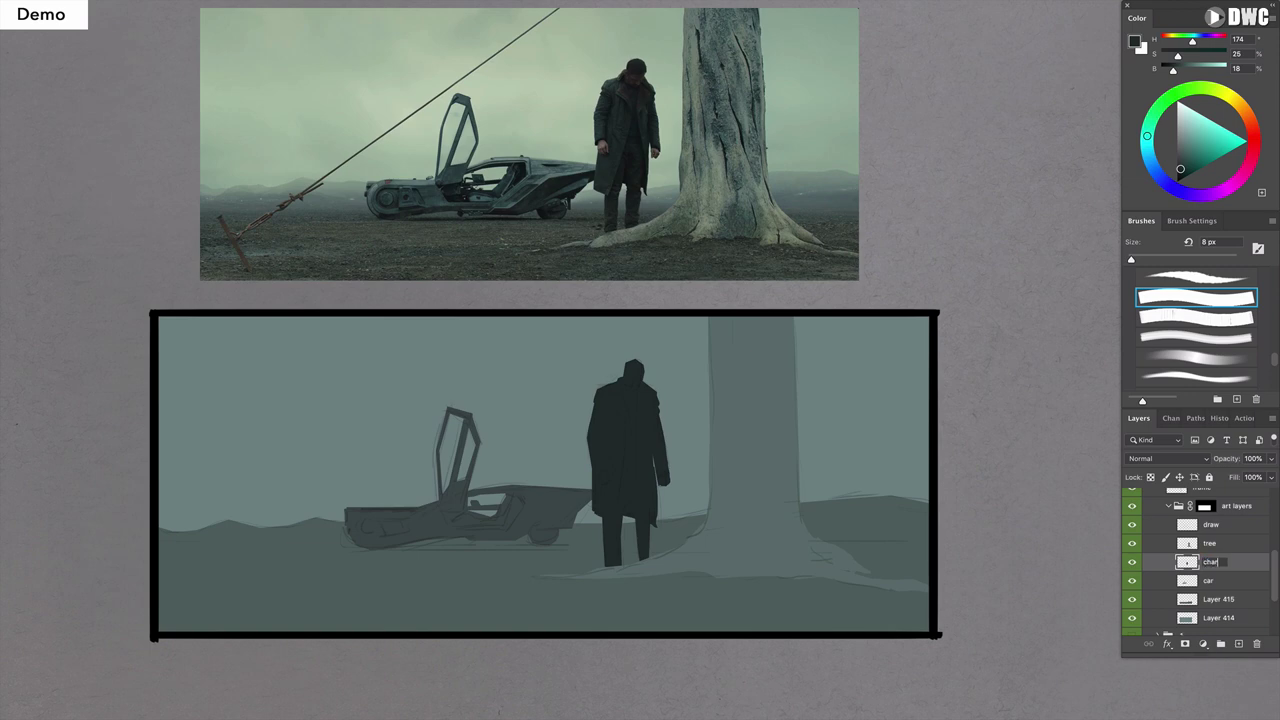
key("Return")
Shift the hue of the lowest art layer, the sky fill, to -15 with a Hue/Saturation adjustment.
left_click(1219, 617)
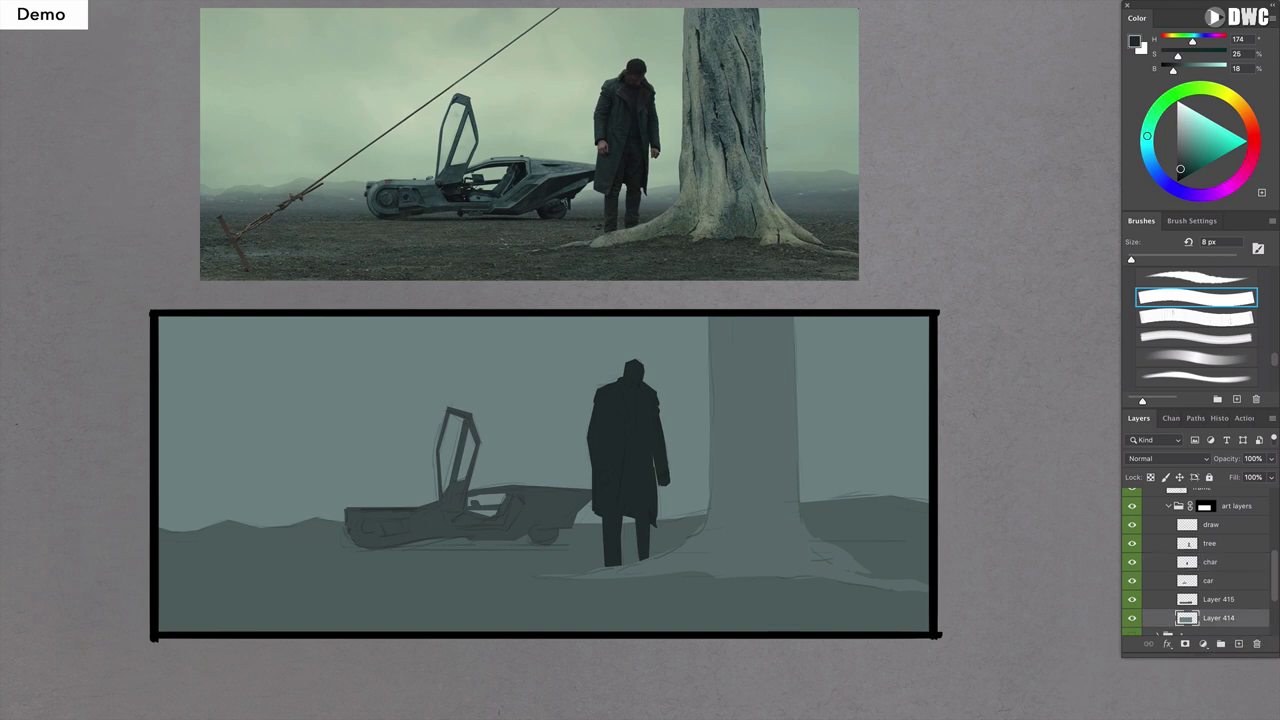
scroll(1200, 560, "down", 1)
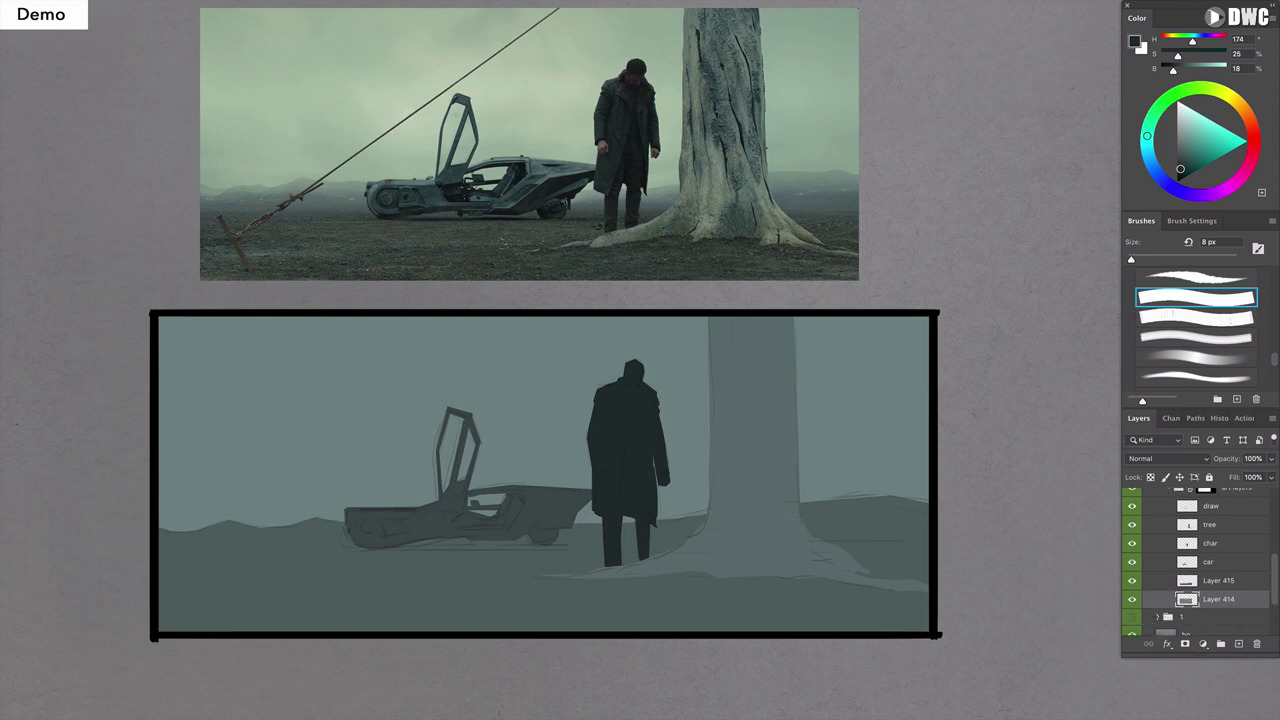
key("ctrl+u")
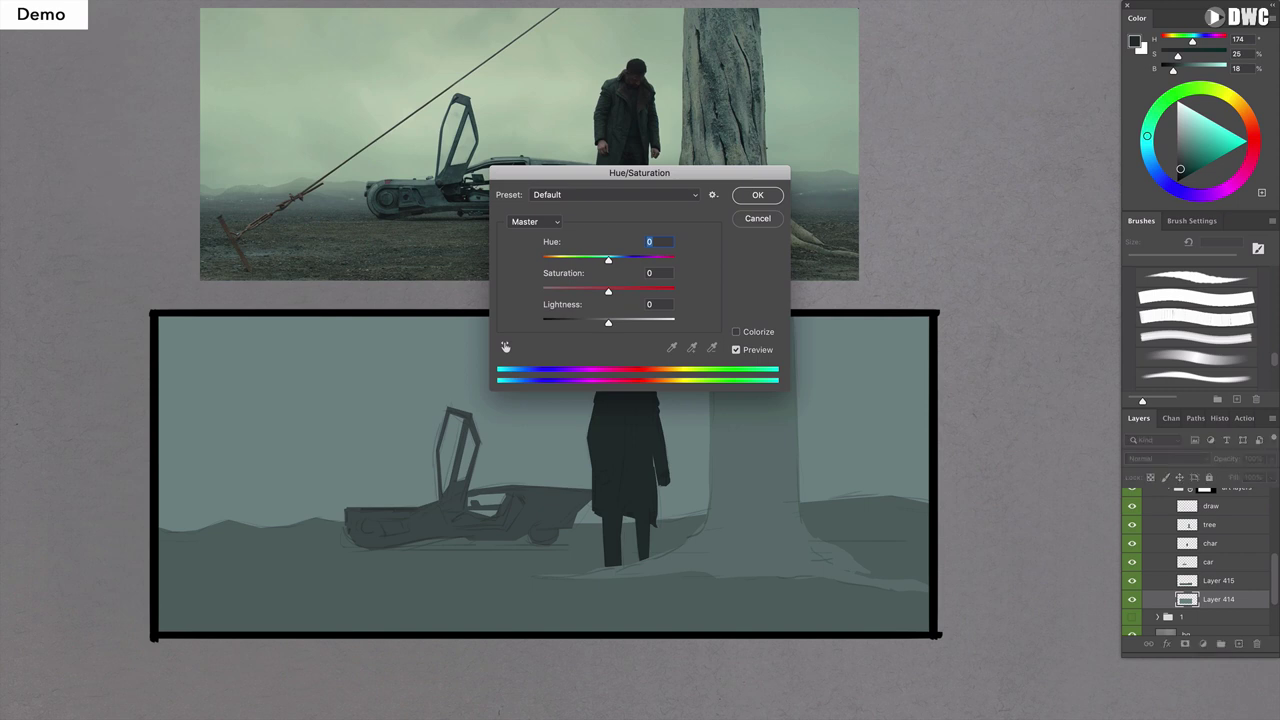
left_click_drag(639, 172, 849, 357)
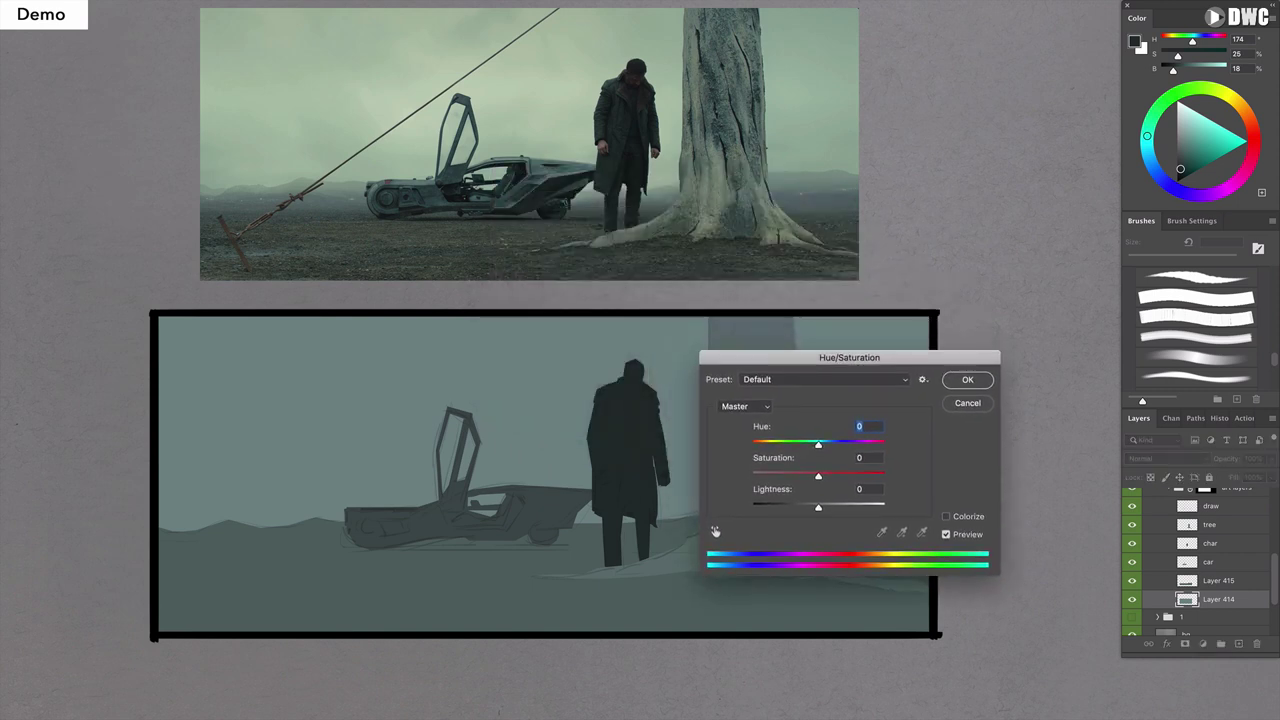
left_click_drag(818, 444, 811, 444)
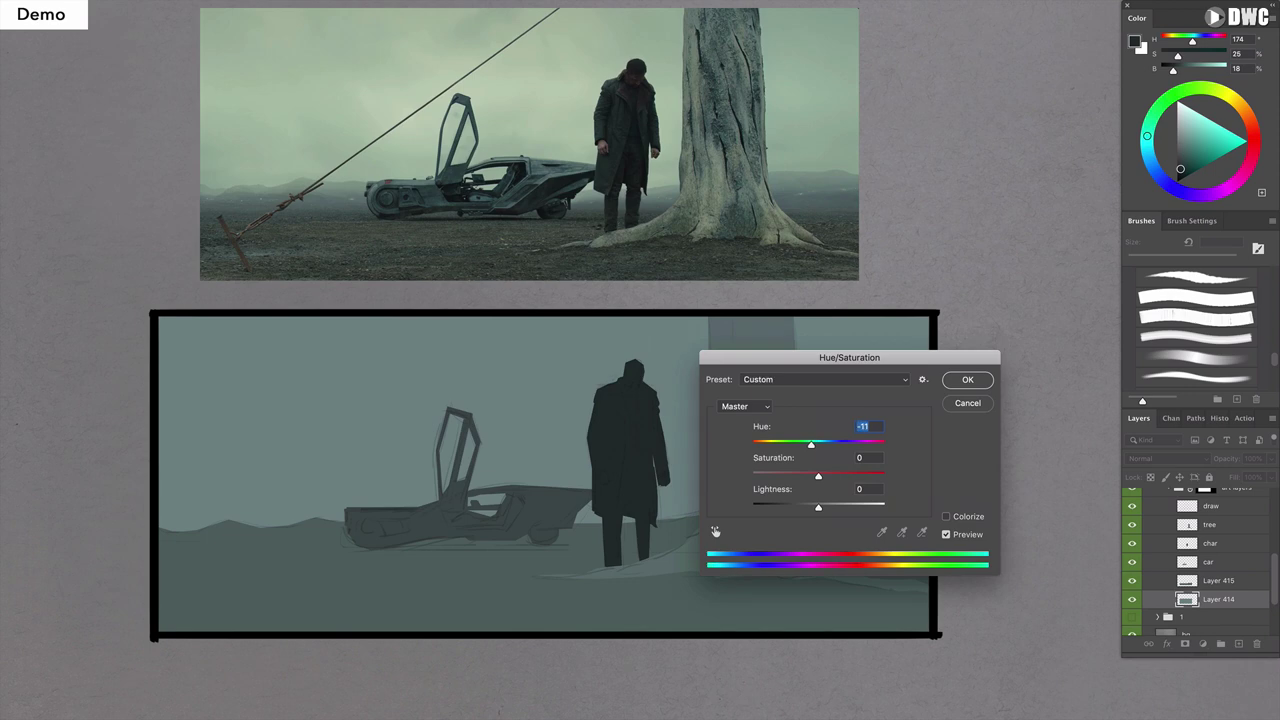
key("Down")
key("Down")
key("Down")
key("Down")
left_click_drag(849, 357, 1030, 382)
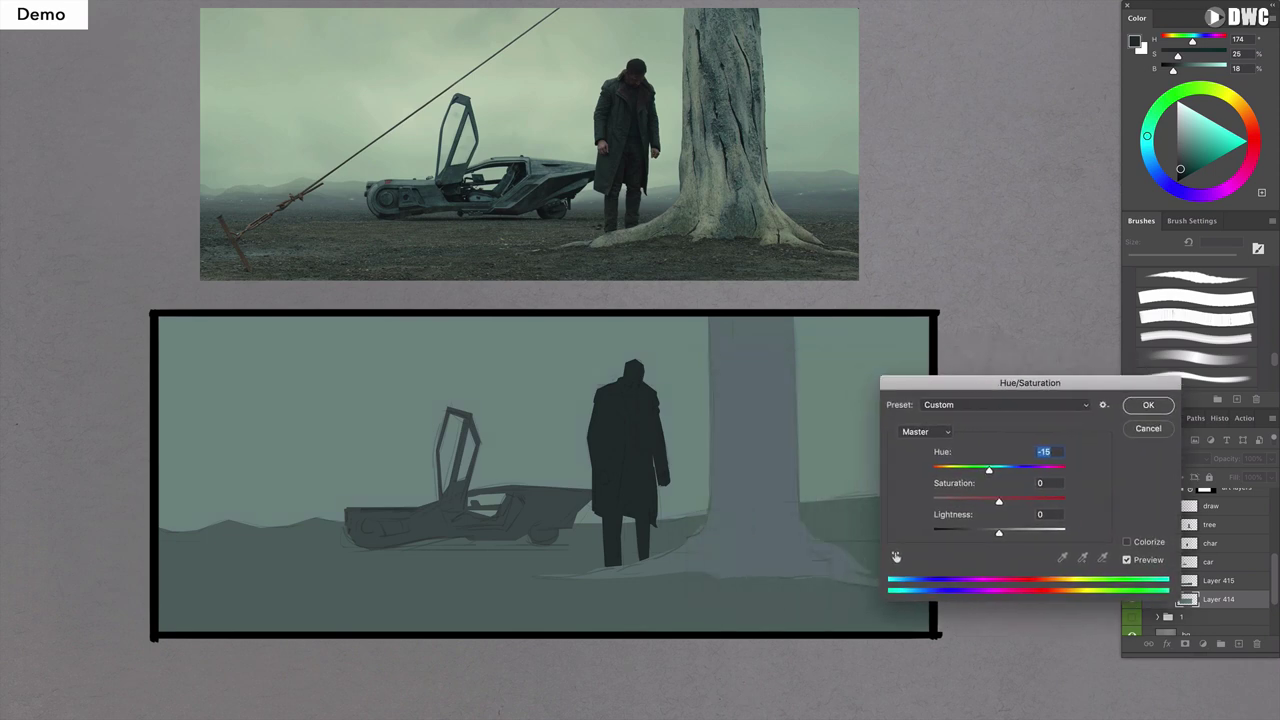
Set the sky's saturation to +8 and hue to -23, and apply the adjustment.
key("Tab")
key("shift+Up")
key("shift+Up")
key("shift+Up")
key("Up")
key("shift+Down")
key("shift+Down")
key("Down")
key("Down")
key("Down")
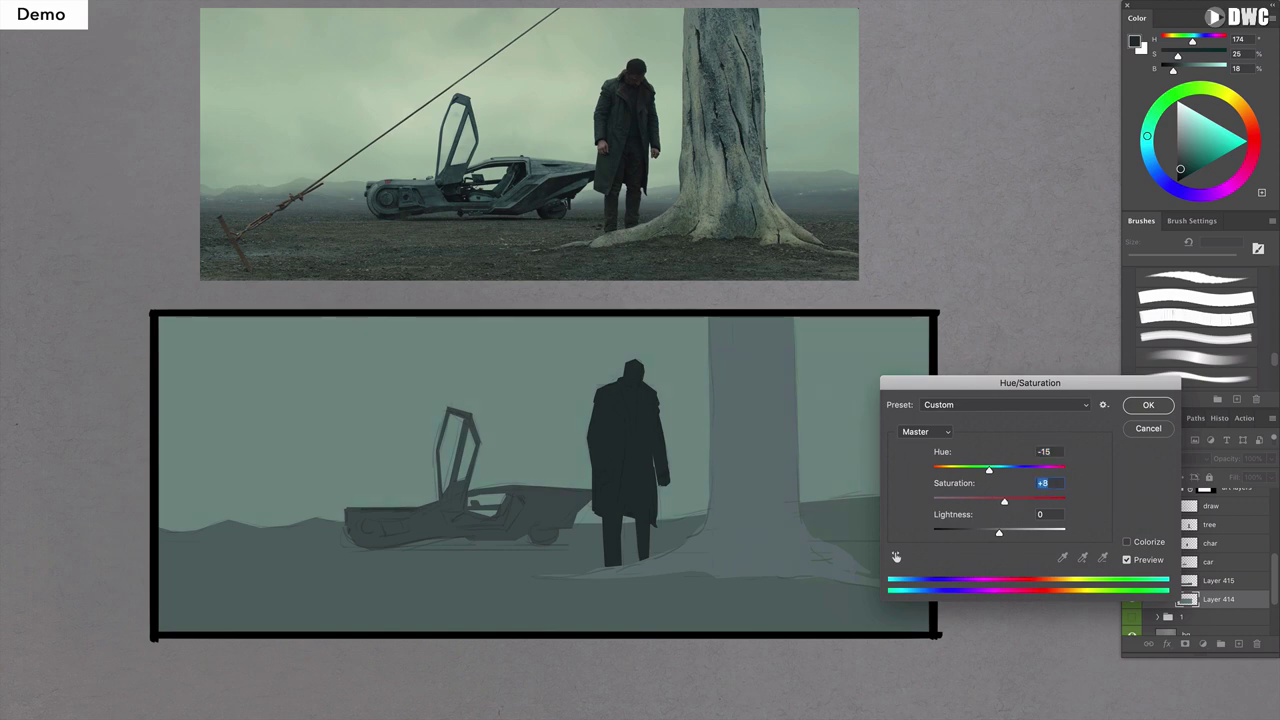
key("shift+Tab")
key("shift+Down")
key("Up")
key("Up")
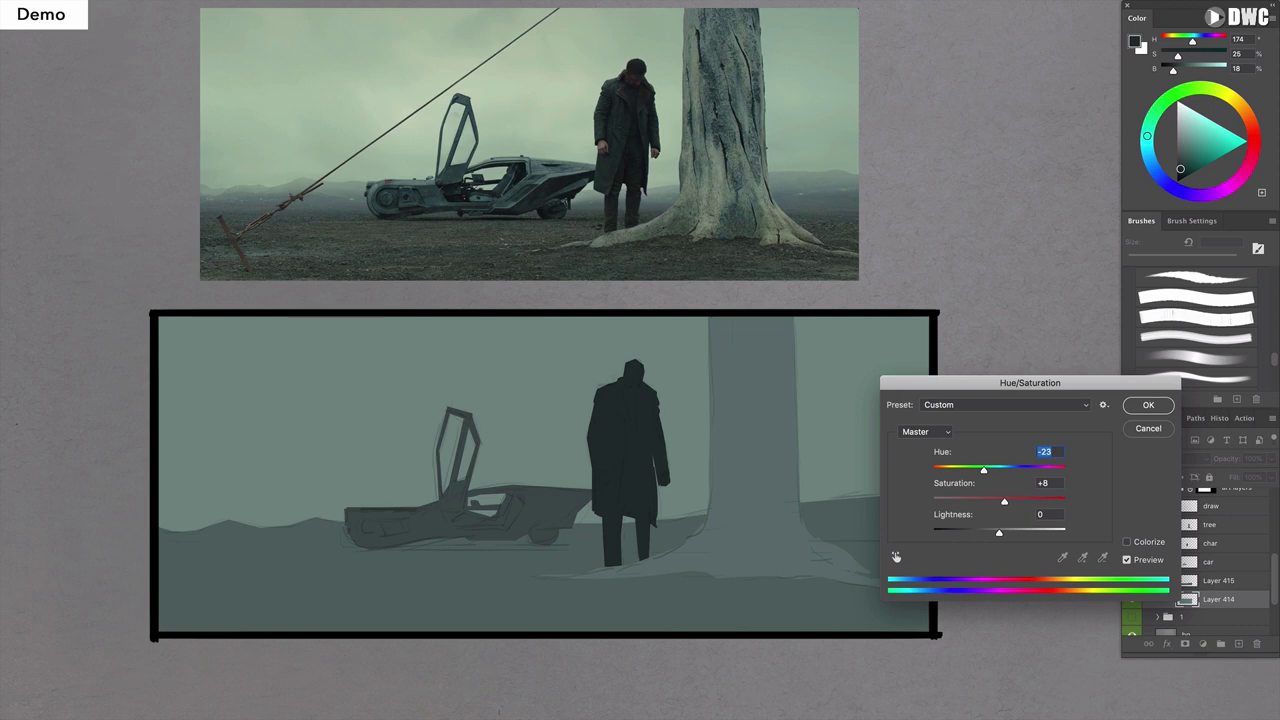
key("Return")
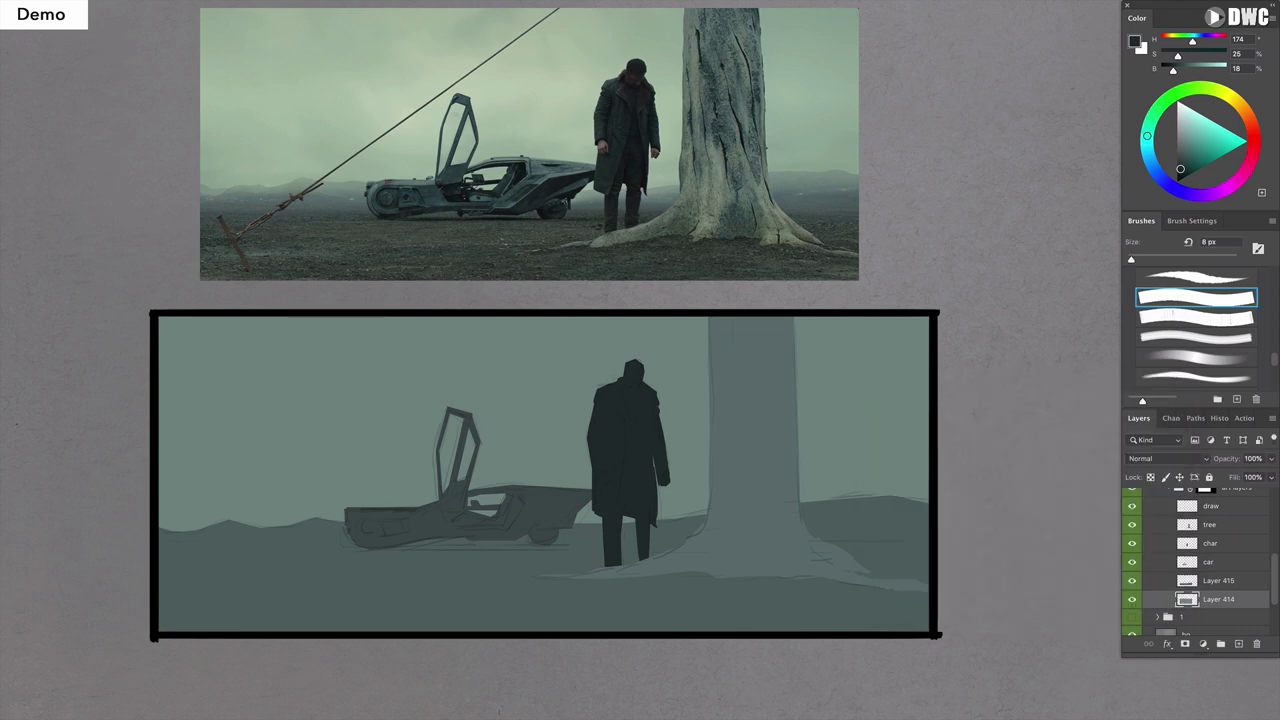
Choose the Gradient tool, sample the sky and change the foreground colour to a lighter yellowish green, #93a891.
key("l")
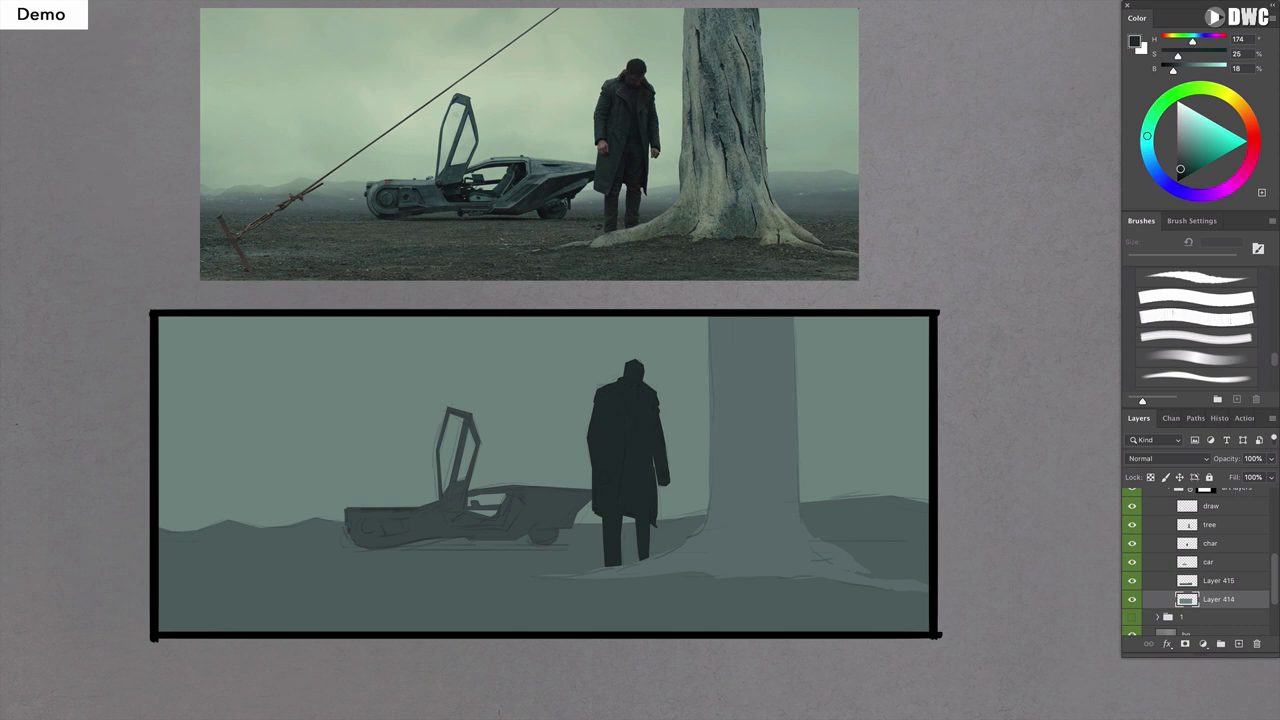
key("g")
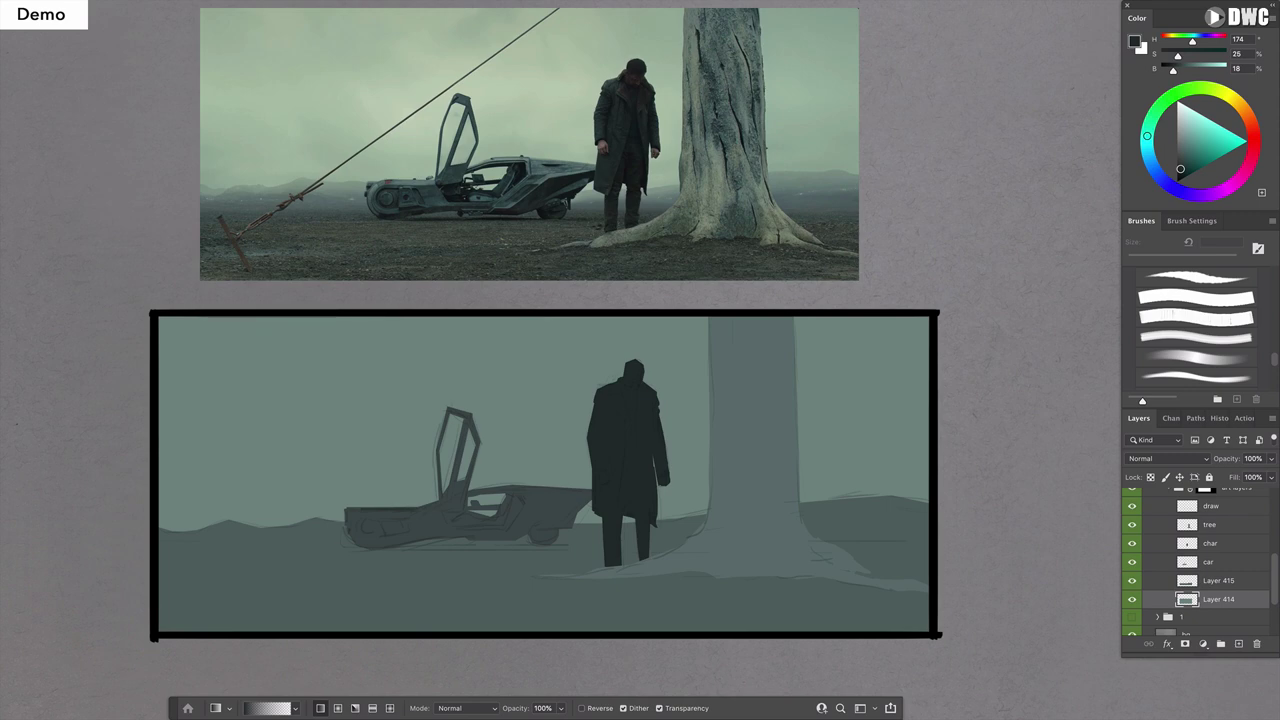
left_click(285, 405, "alt")
key("n")
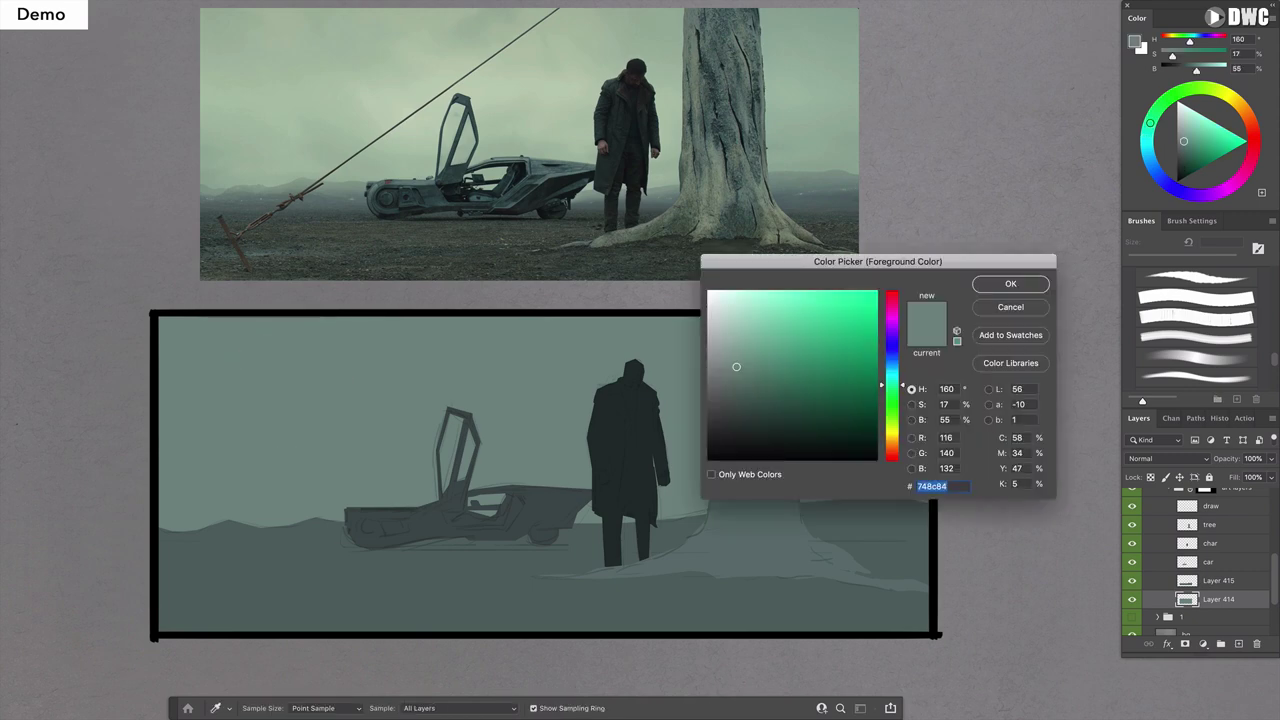
left_click_drag(736, 367, 731, 348)
left_click_drag(892, 385, 892, 403)
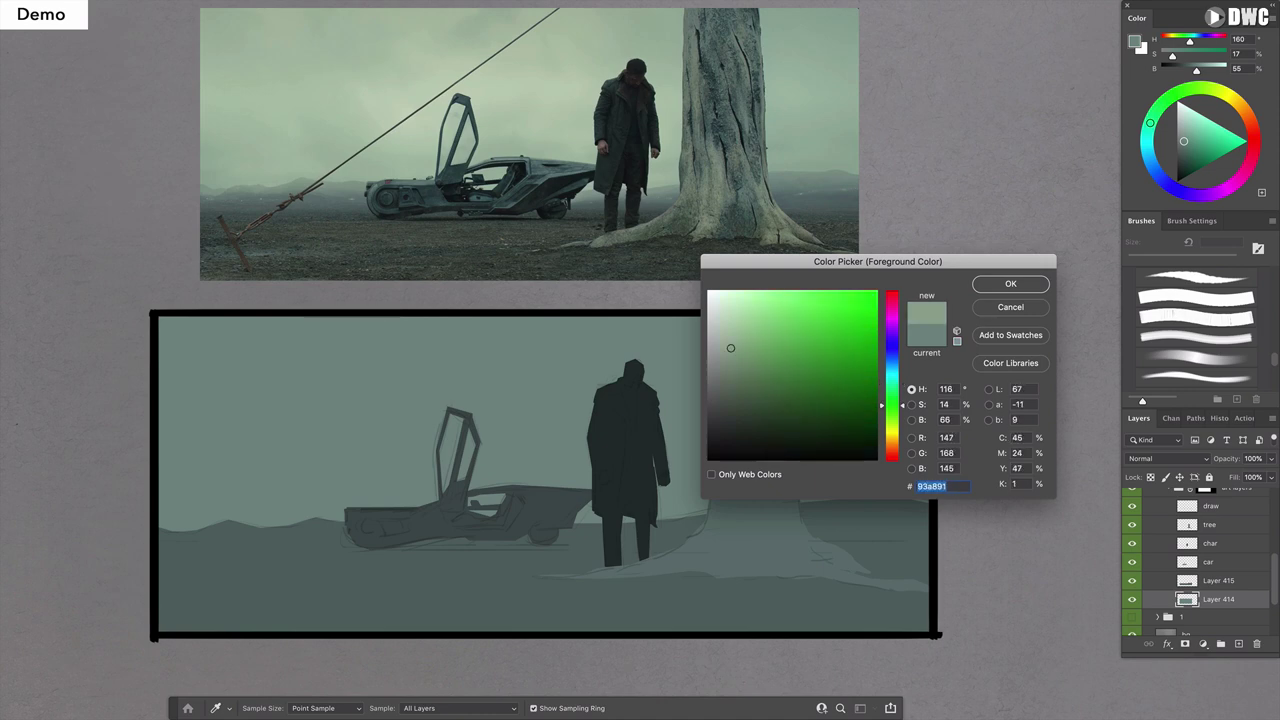
key("Return")
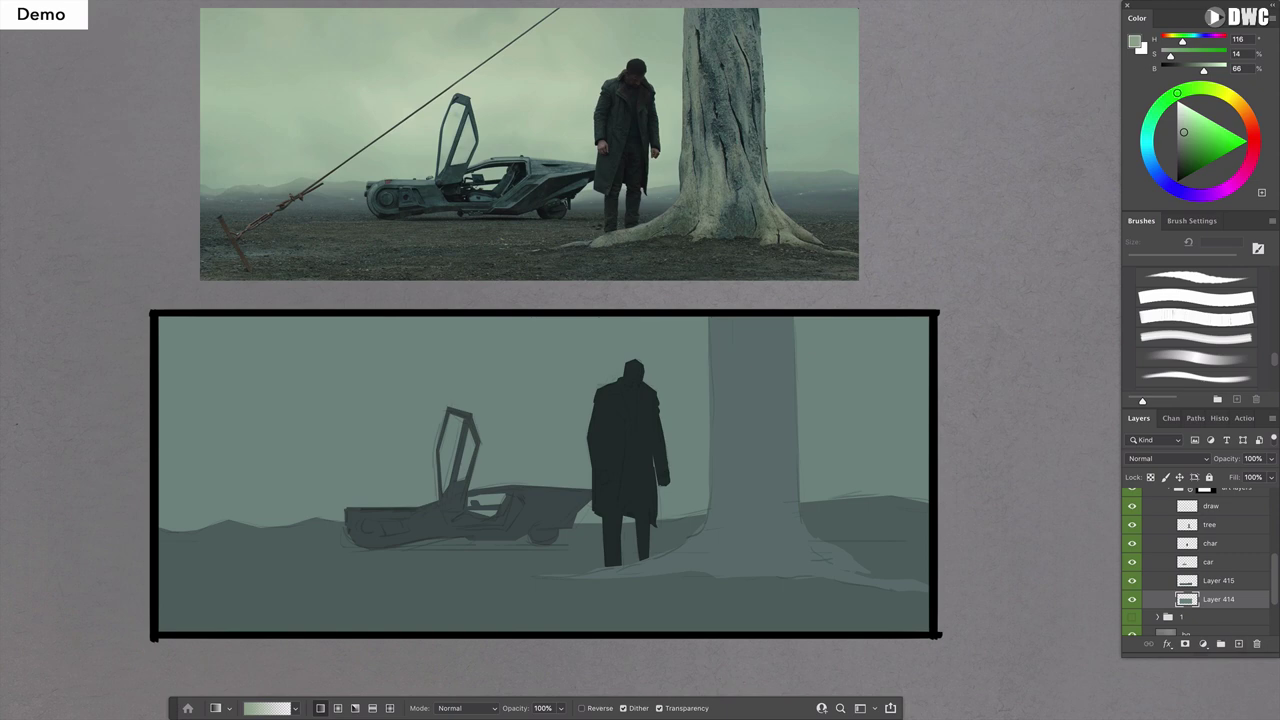
Fade a vertical gradient upward from the horizon within the frame on a new layer, and lower its opacity to 49%.
key("ctrl+a")
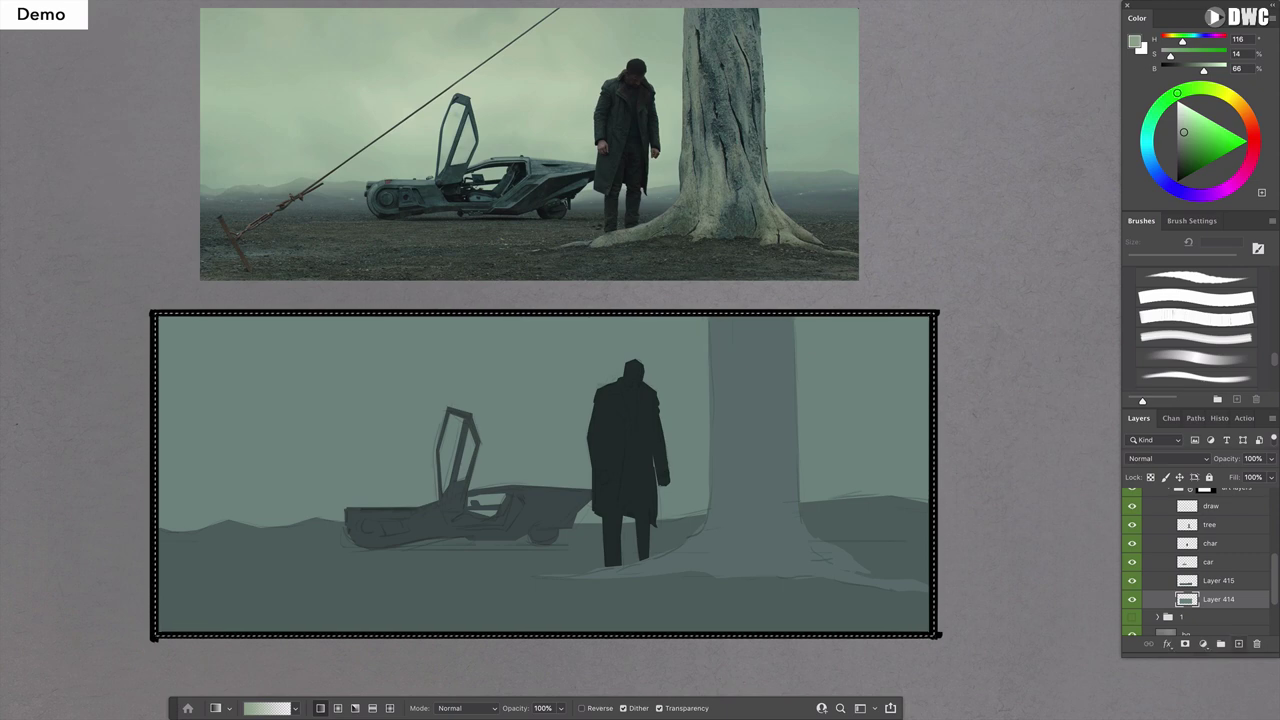
key("ctrl+shift+alt+n")
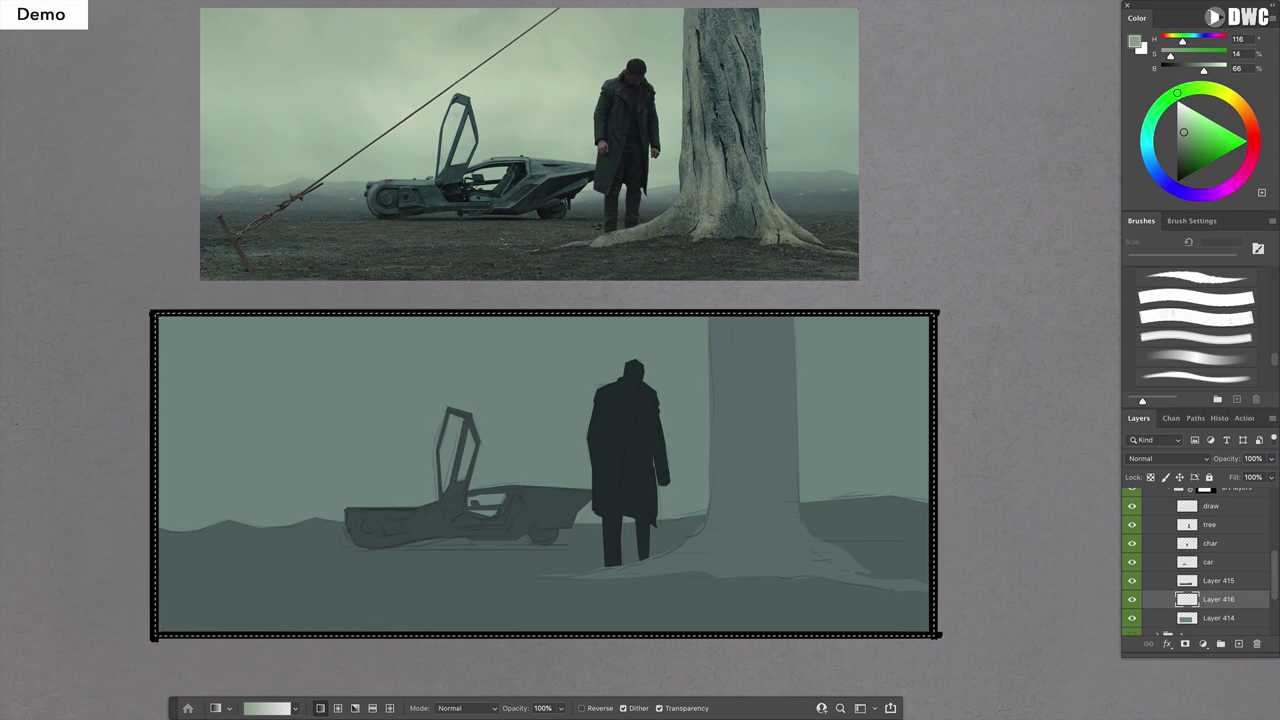
left_click_drag(540, 530, 540, 400)
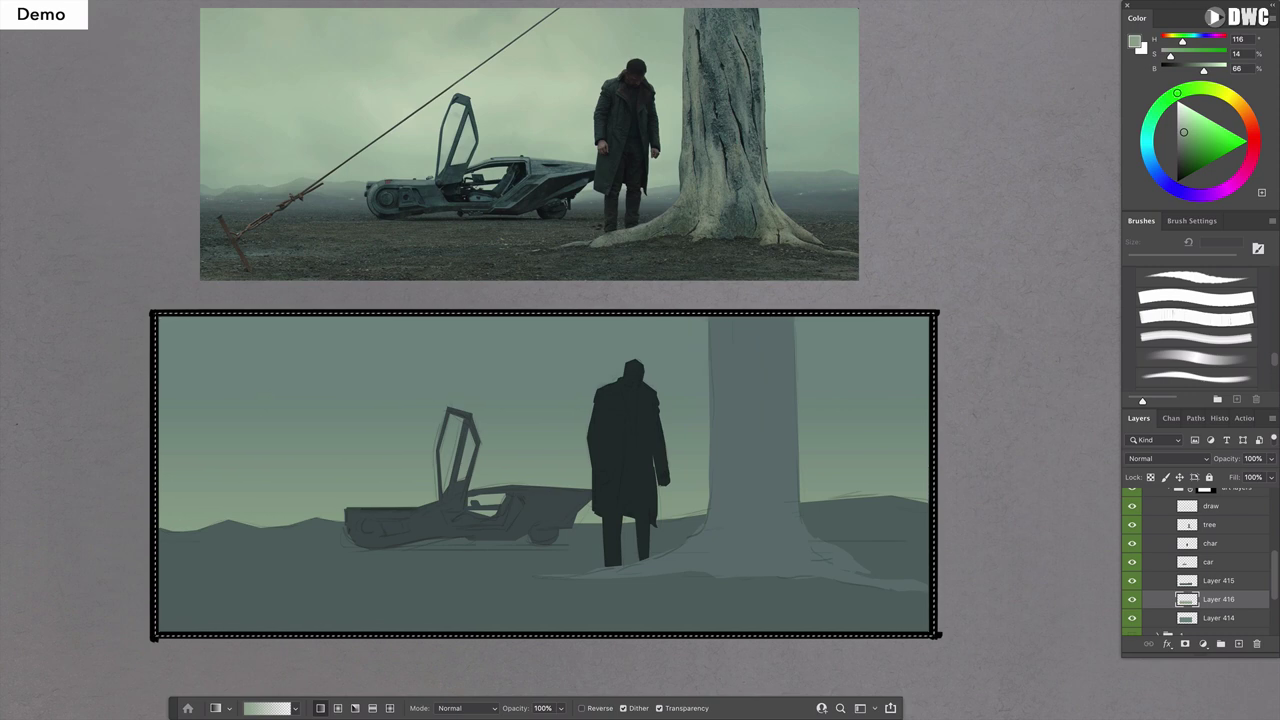
left_click(1271, 458)
left_click_drag(1270, 477, 1237, 477)
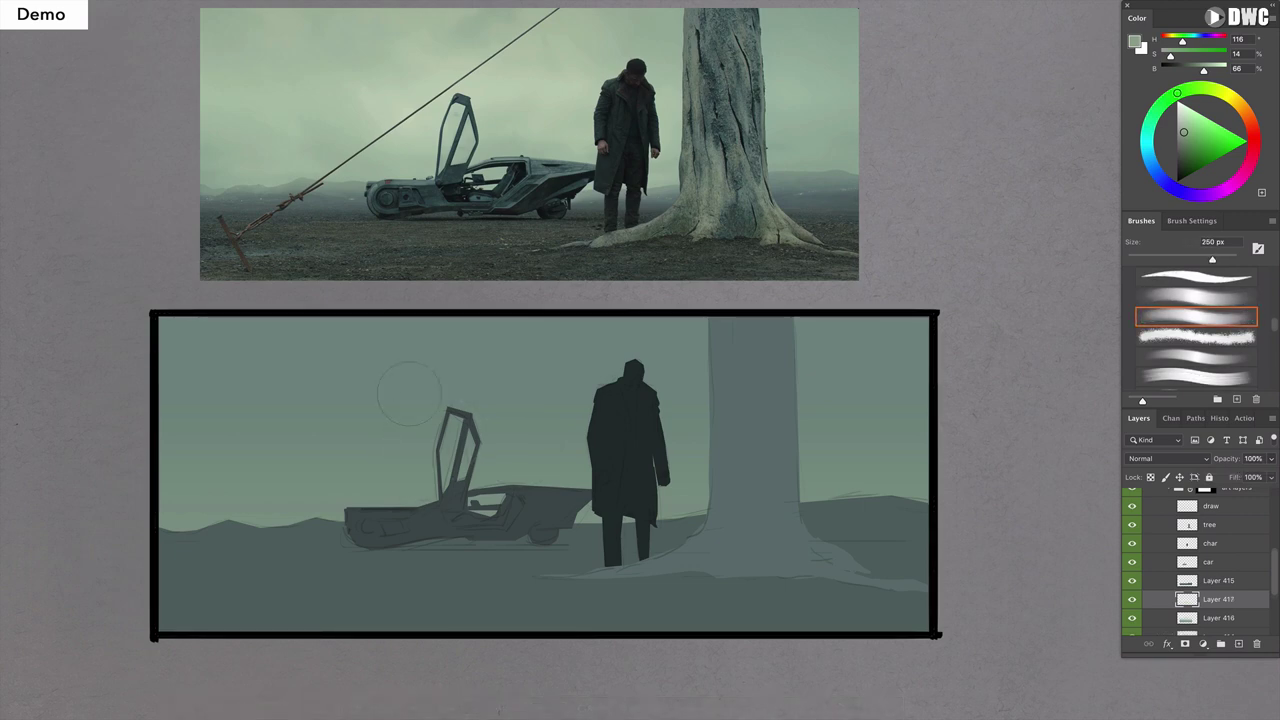
Brush a faint light-green glow into the sky above the car on a new layer with a 250 px soft brush.
key("bracketleft")
key("bracketleft")
key("bracketright")
left_click_drag(530, 410, 482, 414)
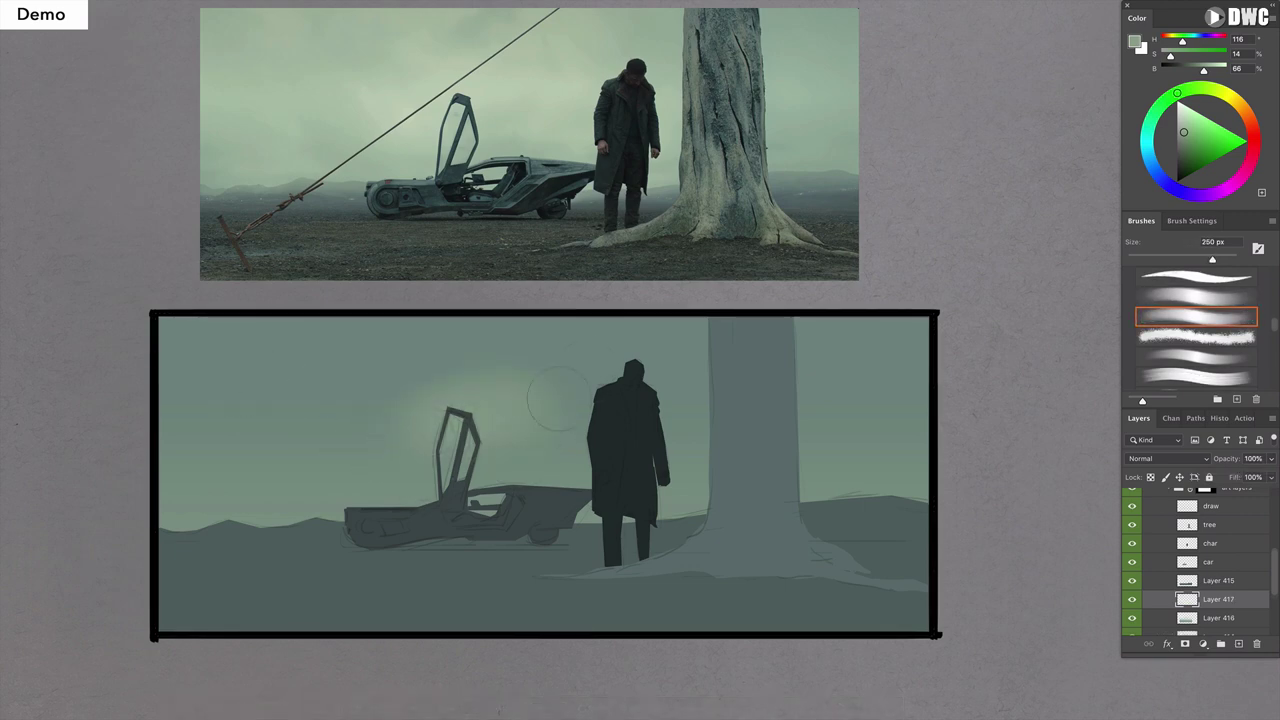
Set the colour to pale green (H 114, S 9, B 91), try a 400 px glow stroke behind the car and undo it.
mouse_move(1205, 70)
left_mouse_down()
mouse_move(1217, 70)
mouse_move(1183, 41)
mouse_move(1166, 57)
mouse_move(1219, 70)
left_mouse_up()
key("bracketright")
key("bracketright")
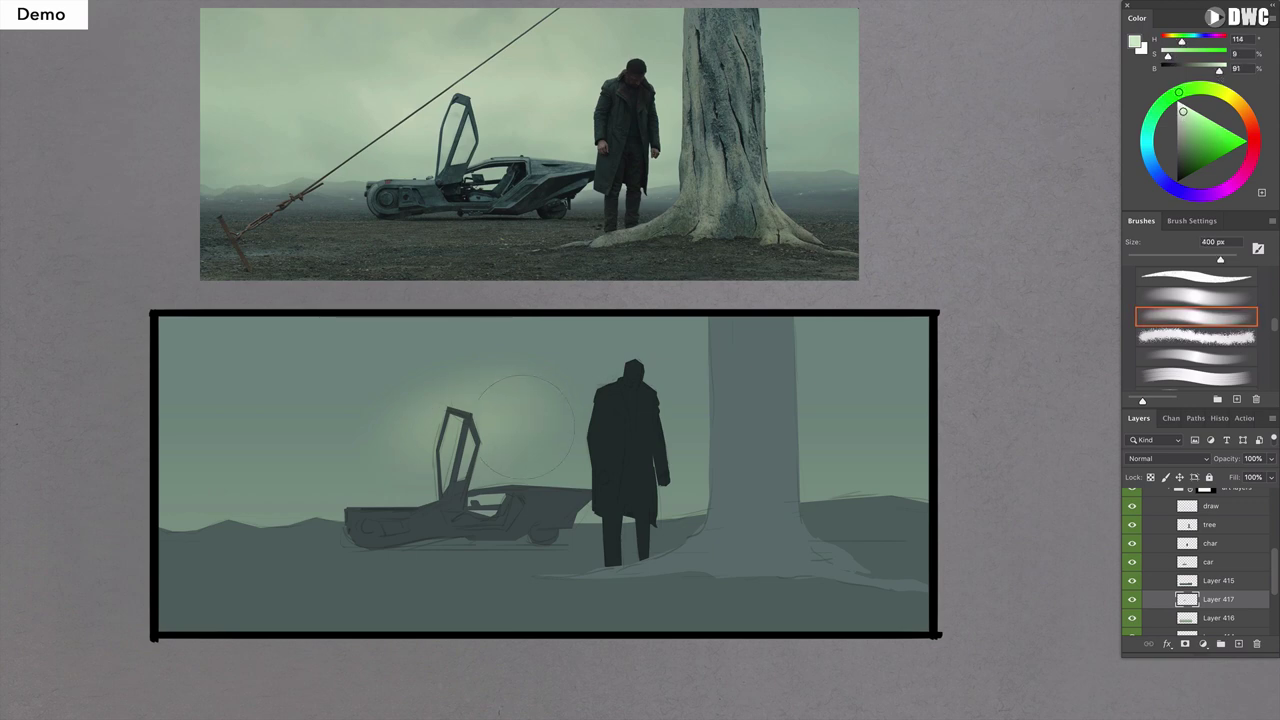
mouse_move(525, 420)
left_mouse_down()
mouse_move(362, 406)
mouse_move(416, 423)
left_mouse_up()
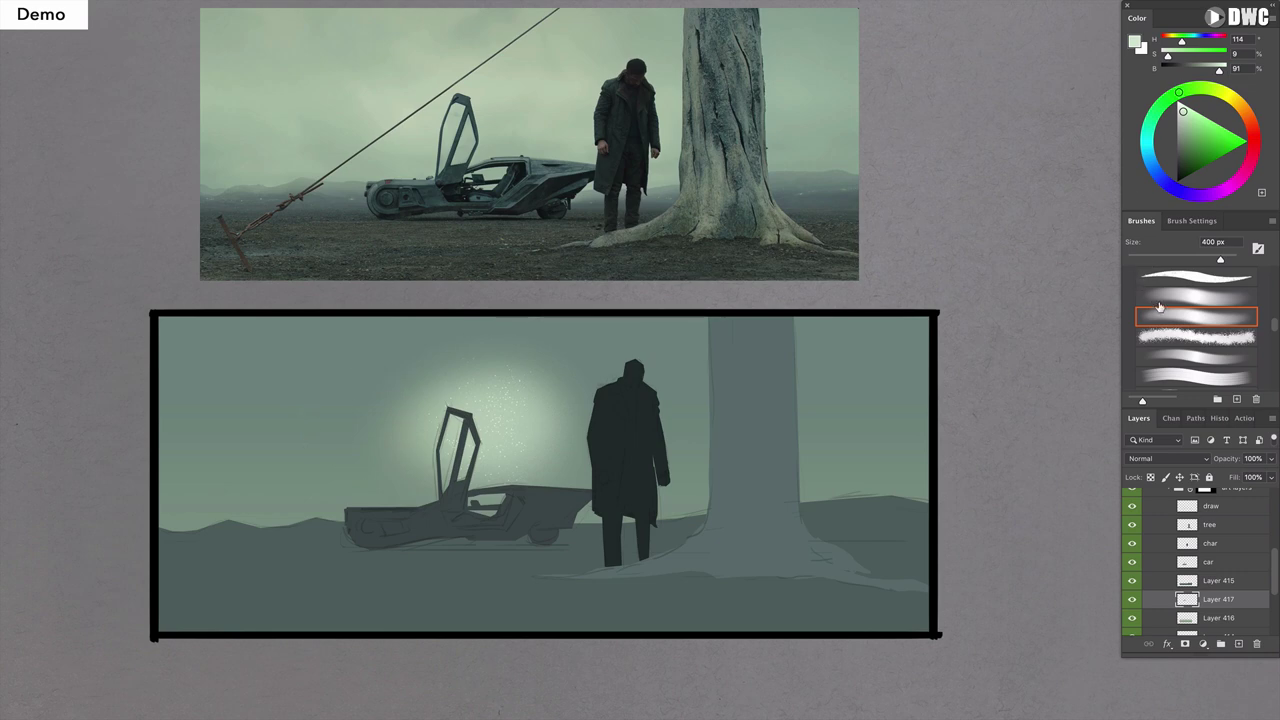
key("ctrl+z")
Switch to the smoother soft brush at 300 px and paint a broad pale glow from the sky's left side to behind the man.
left_click(1196, 295)
key("bracketright")
key("bracketright")
key("bracketright")
key("bracketright")
key("bracketright")
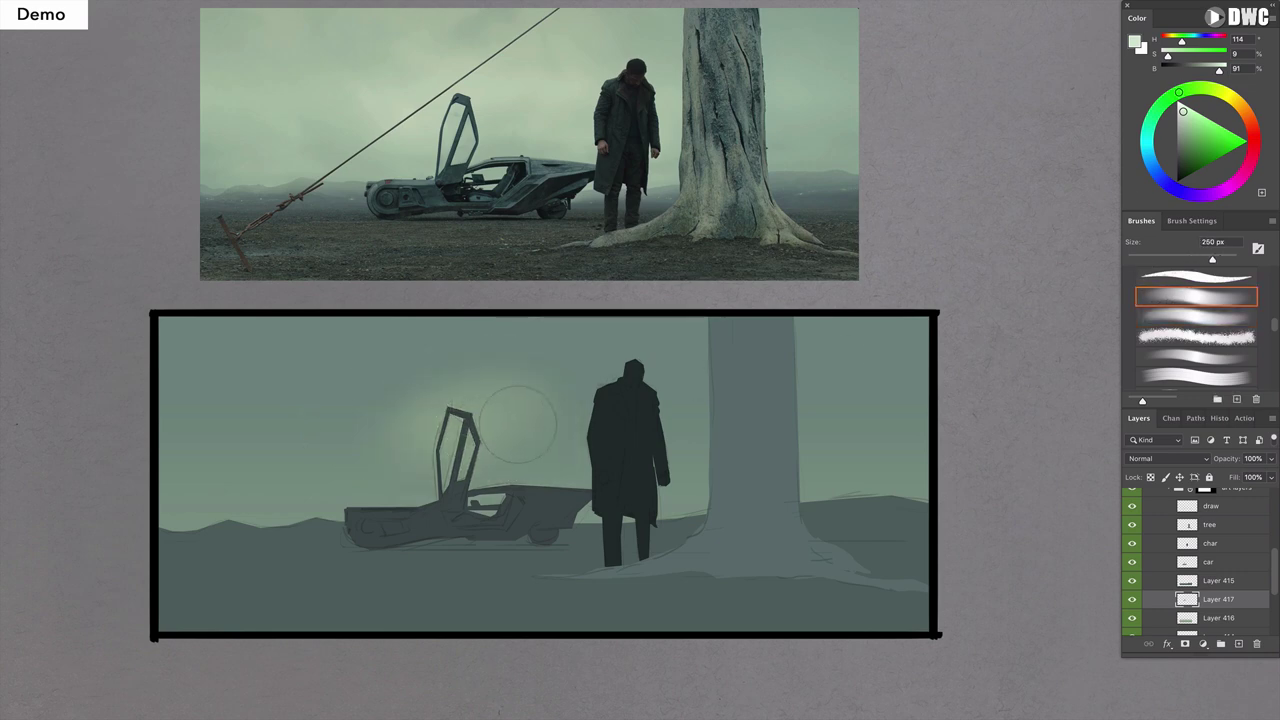
mouse_move(445, 435)
left_mouse_down()
mouse_move(320, 443)
mouse_move(368, 399)
mouse_move(369, 428)
mouse_move(333, 395)
mouse_move(306, 420)
mouse_move(274, 422)
mouse_move(308, 402)
mouse_move(199, 423)
mouse_move(218, 442)
mouse_move(272, 430)
left_mouse_up()
key("bracketleft")
key("bracketright")
mouse_move(332, 401)
left_mouse_down()
mouse_move(383, 363)
mouse_move(463, 369)
mouse_move(463, 409)
mouse_move(462, 373)
mouse_move(420, 368)
mouse_move(627, 432)
left_mouse_up()
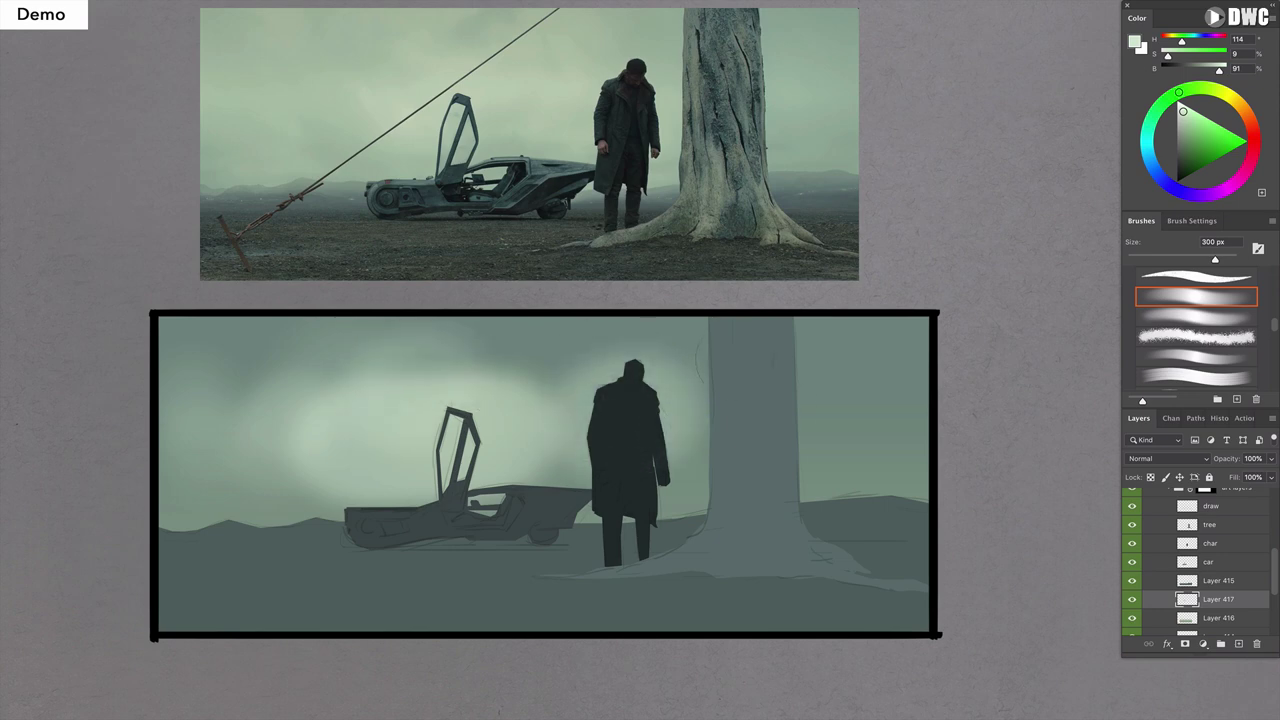
Extend the pale glow to both sides of the tree trunk and soften the cloud edges above the car.
left_click_drag(734, 361, 700, 435)
mouse_move(800, 418)
left_mouse_down()
mouse_move(878, 410)
mouse_move(835, 420)
mouse_move(870, 425)
left_mouse_up()
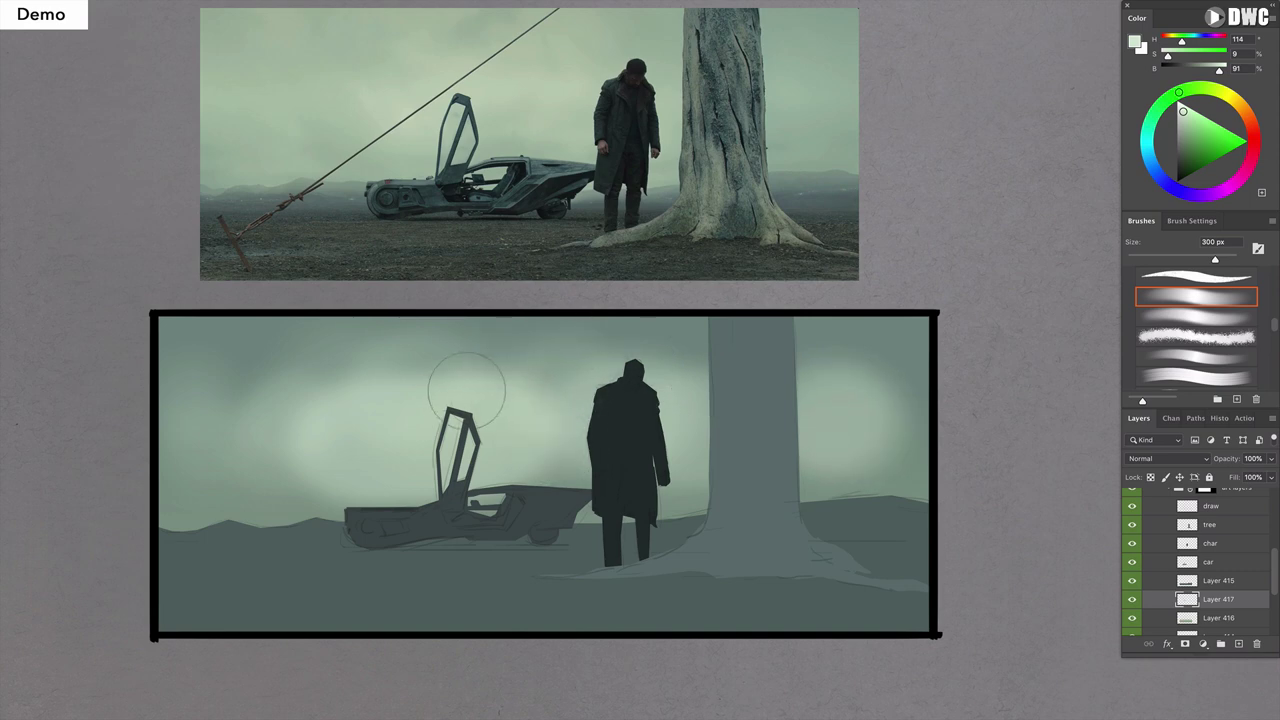
mouse_move(271, 429)
left_mouse_down()
mouse_move(287, 389)
mouse_move(266, 405)
mouse_move(220, 389)
mouse_move(415, 395)
mouse_move(421, 379)
mouse_move(543, 377)
left_mouse_up()
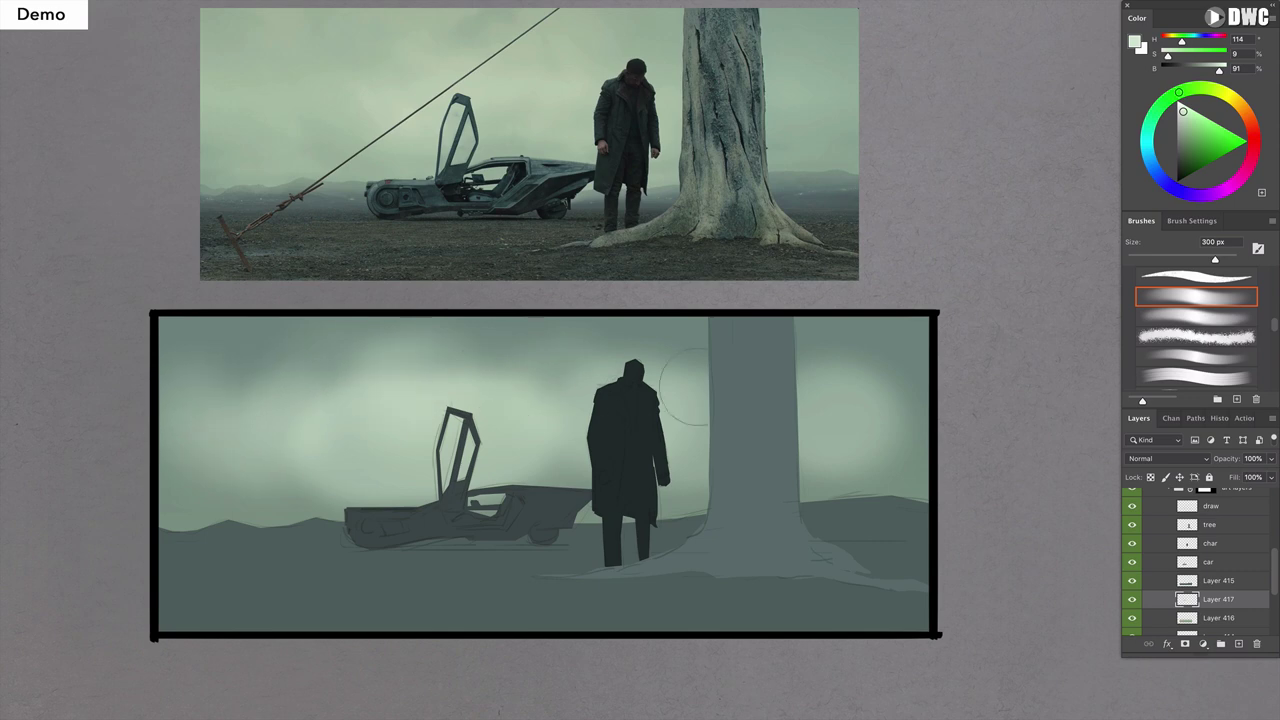
Adjust the glow layer with Hue/Saturation, raising saturation, setting lightness to -6 and fine-tuning the hue.
key("ctrl+u")
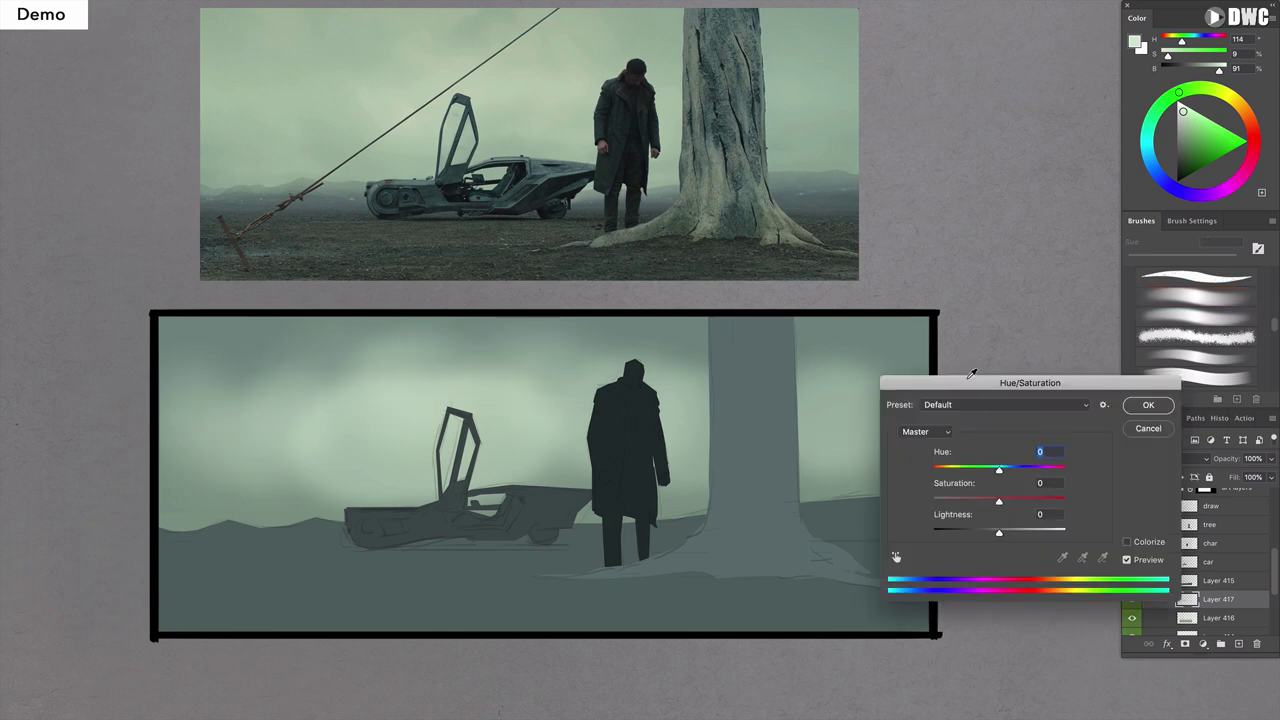
left_click_drag(1000, 502, 995, 532)
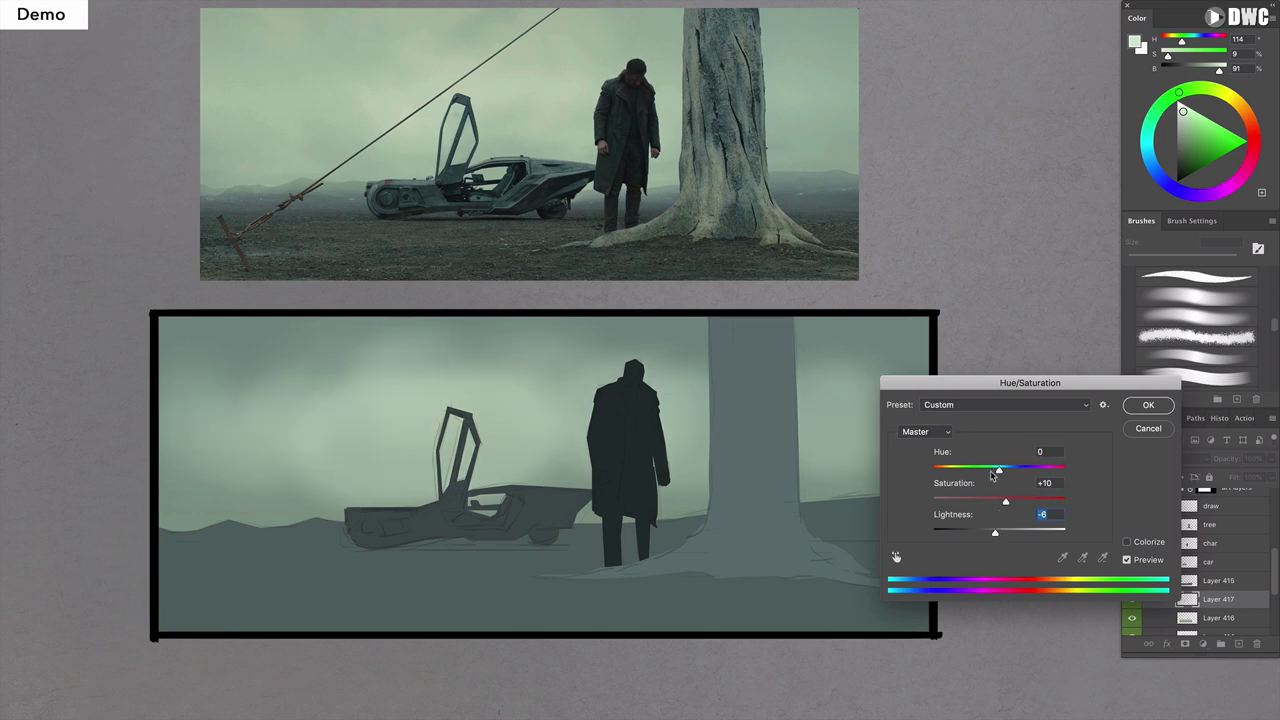
left_click_drag(997, 470, 1010, 480)
left_click(1021, 500)
left_click(1015, 502)
left_click_drag(1001, 470, 995, 481)
left_click(1148, 405)
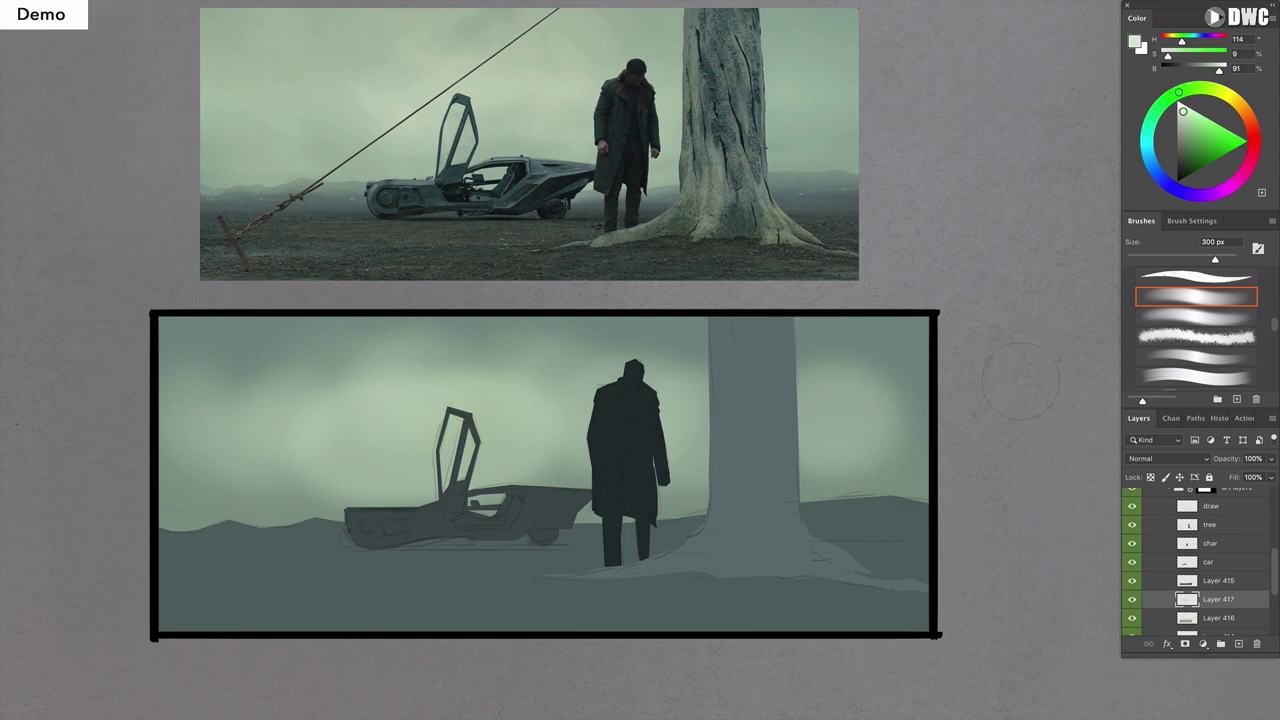
Select the horizon gradient layer, hide the glow to sample the green just above the horizon, and show the glow again.
left_click(1190, 620)
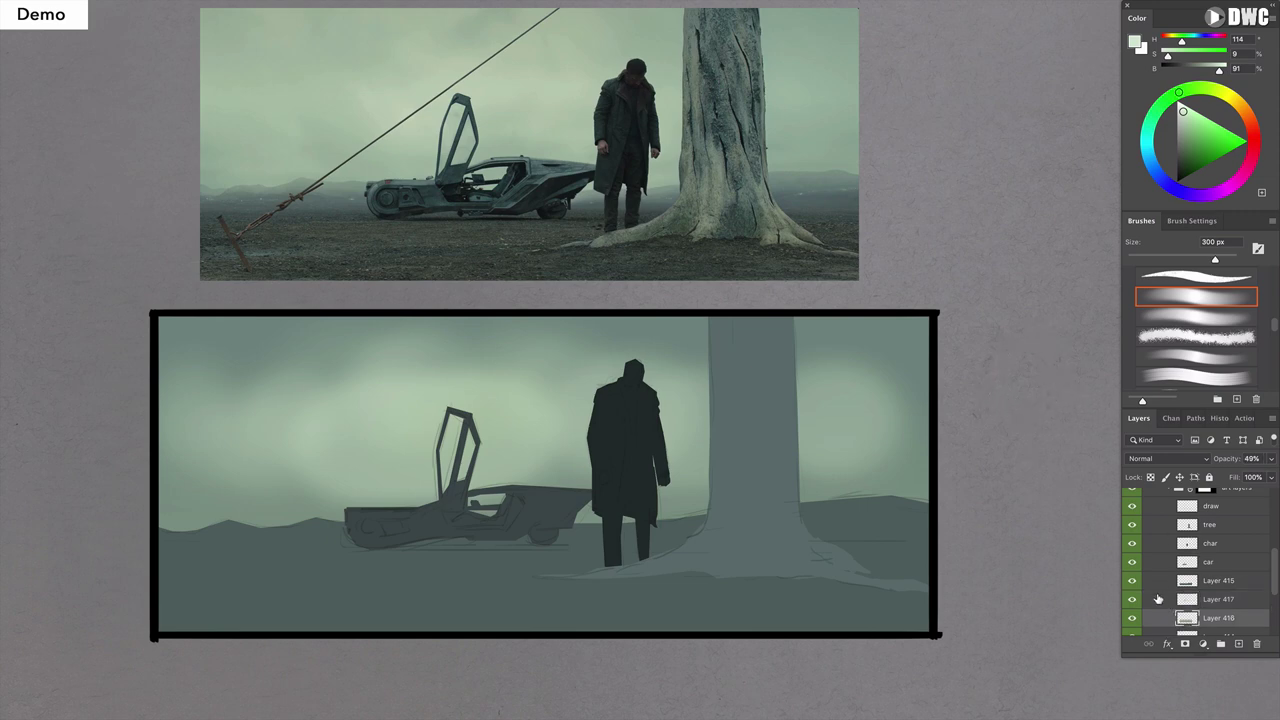
left_click(1132, 600)
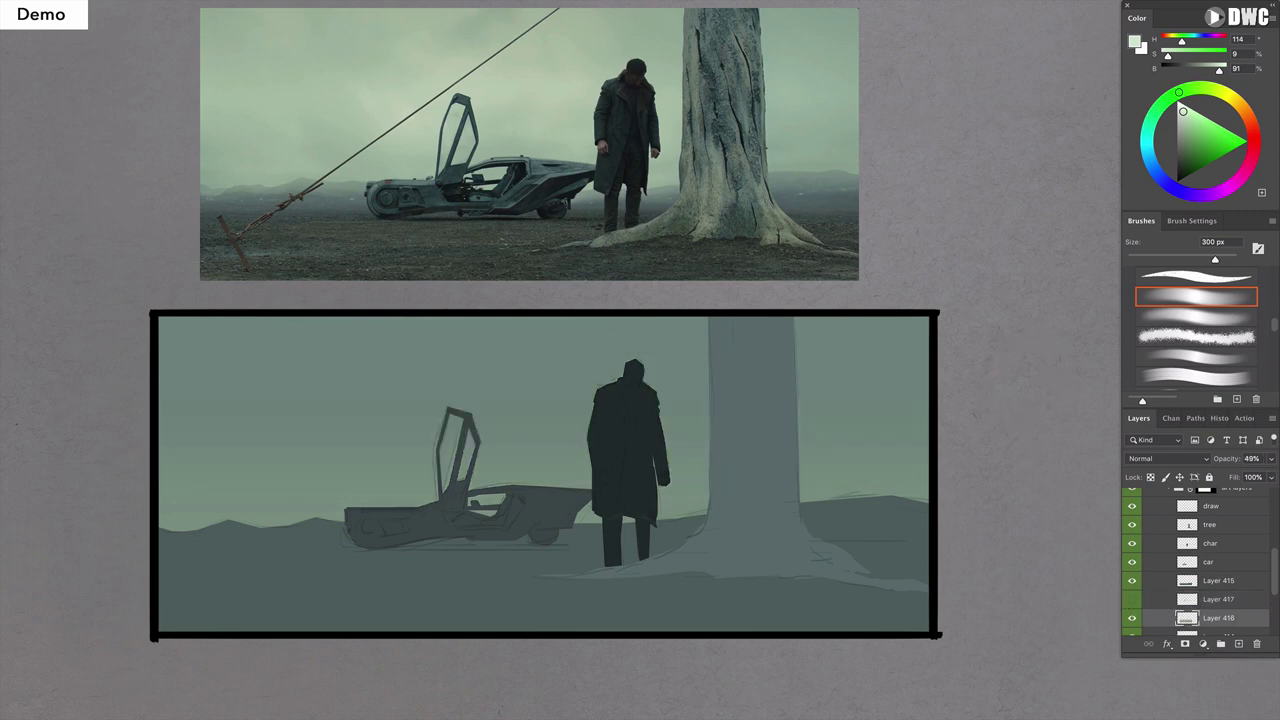
left_click(280, 512)
left_click(1130, 600)
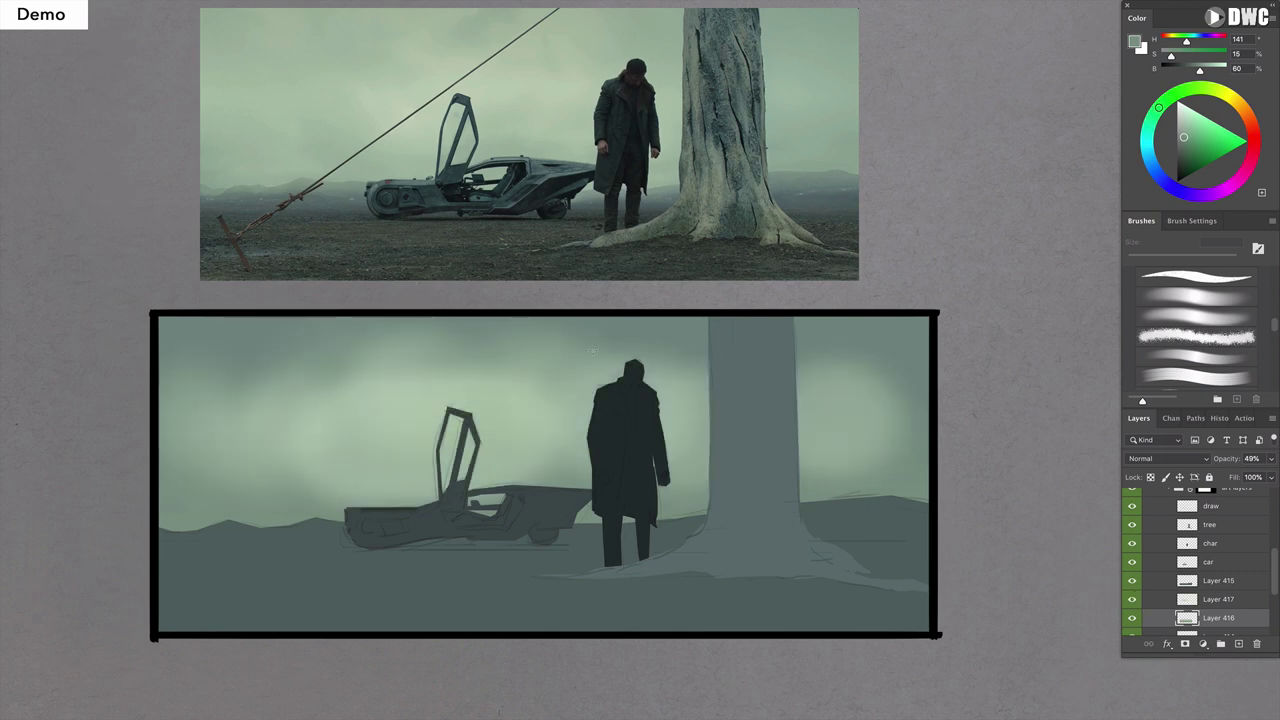
Add a gradient to the upper sky on a new layer above the glow, and adjust it with Hue/Saturation to saturation +19, lightness +30.
left_click(1200, 599)
left_click(1238, 643)
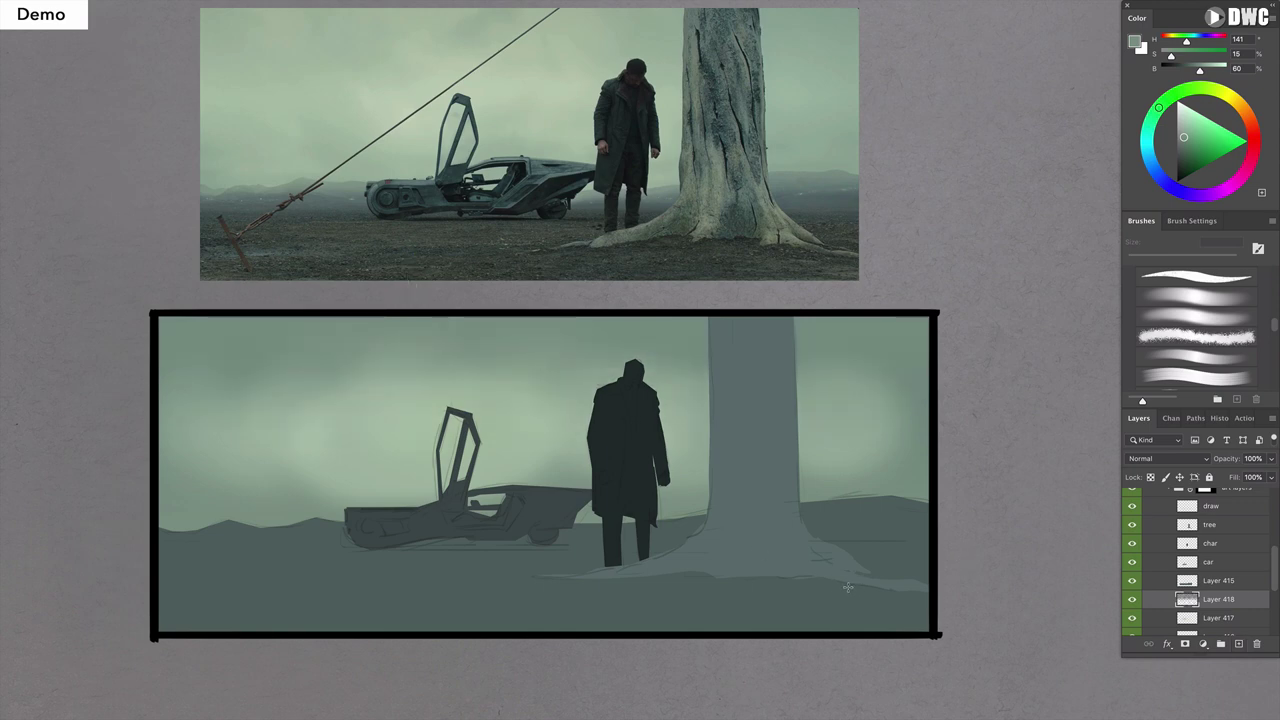
key("ctrl+u")
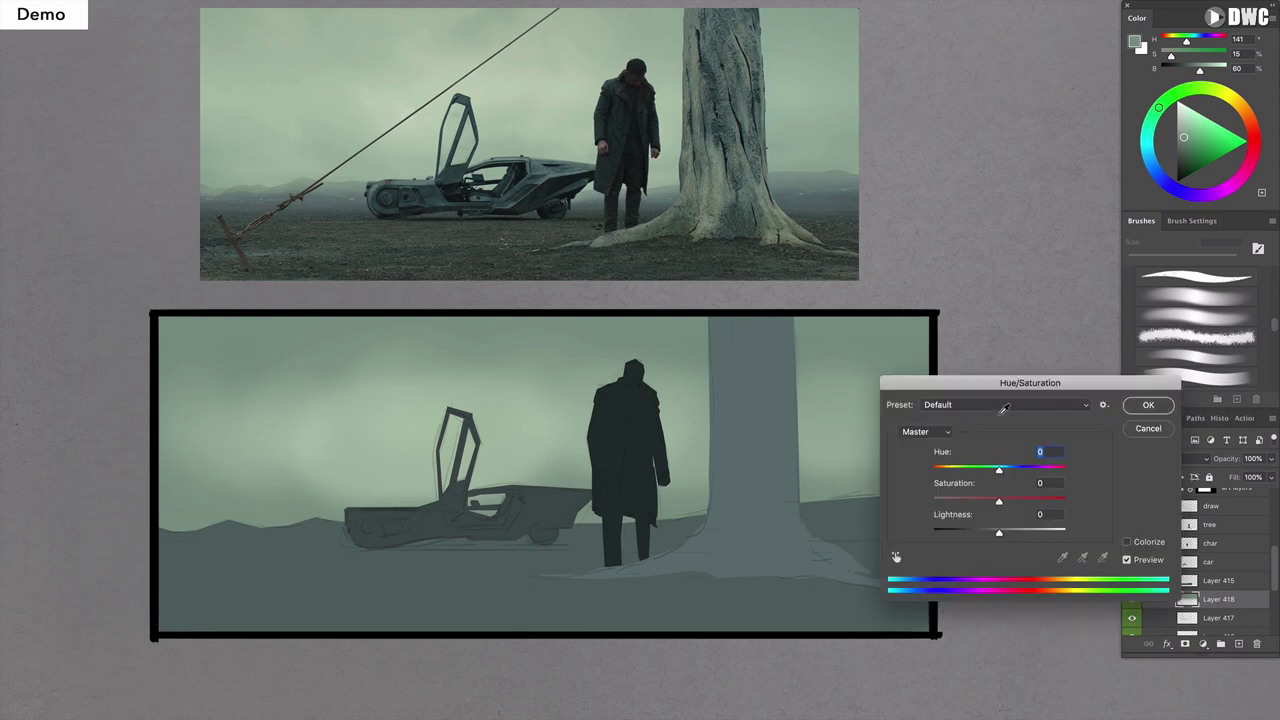
left_click(1009, 533)
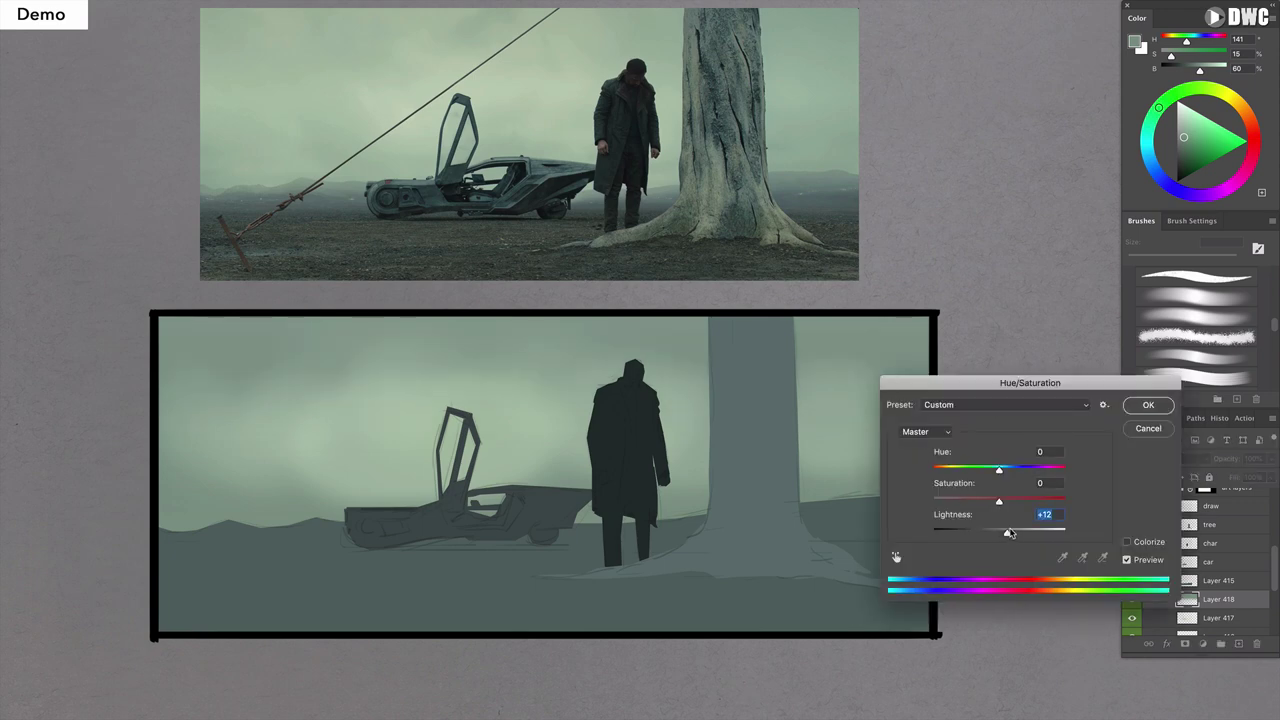
left_click_drag(1012, 533, 1015, 535)
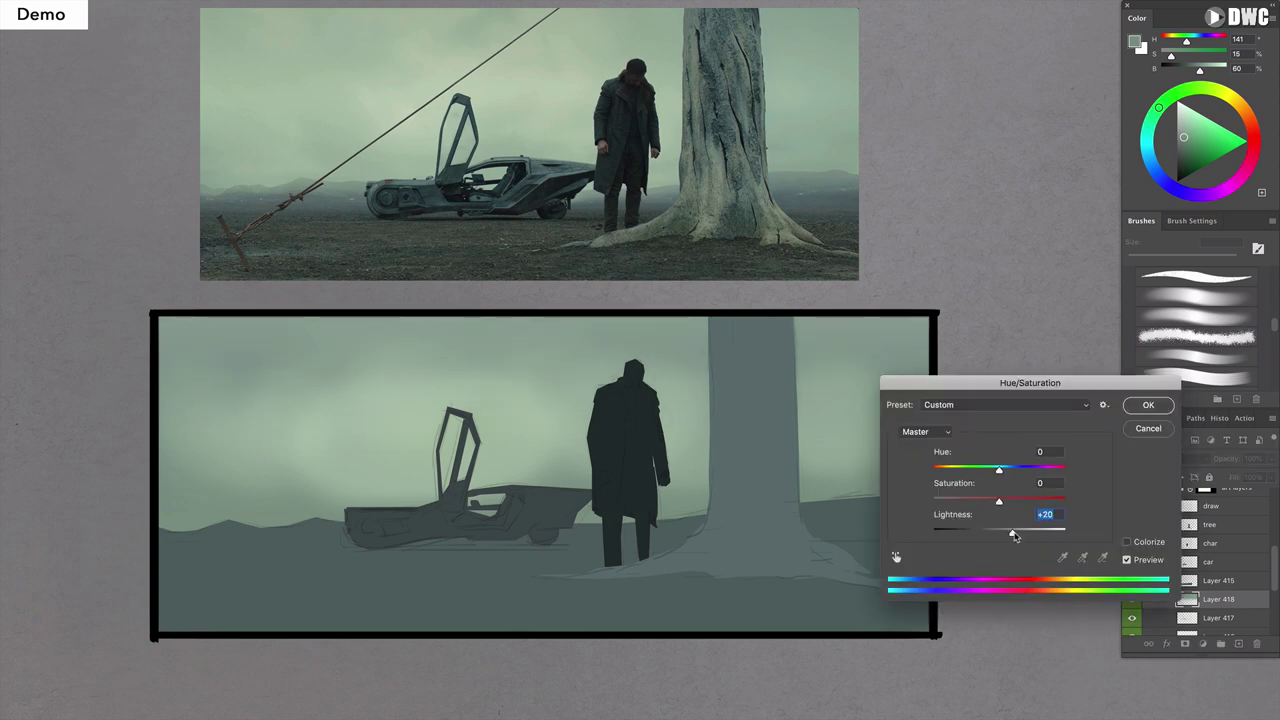
left_click(1013, 501)
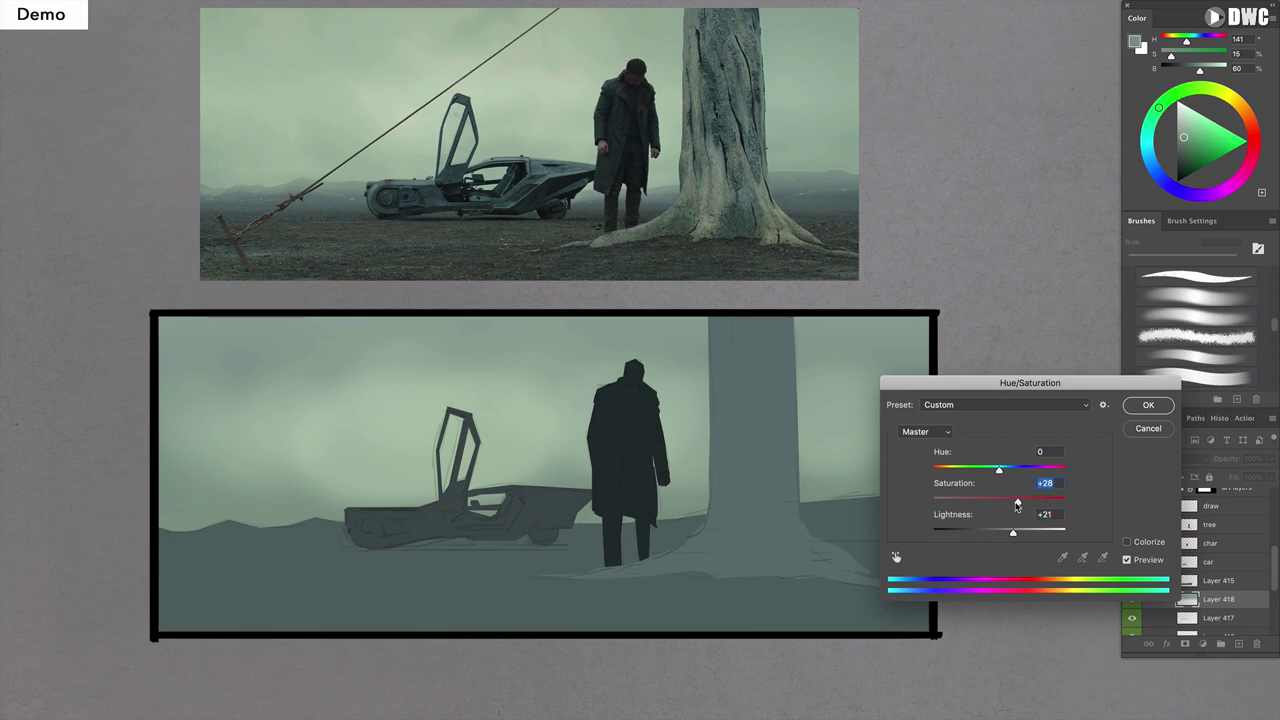
left_click(1022, 533)
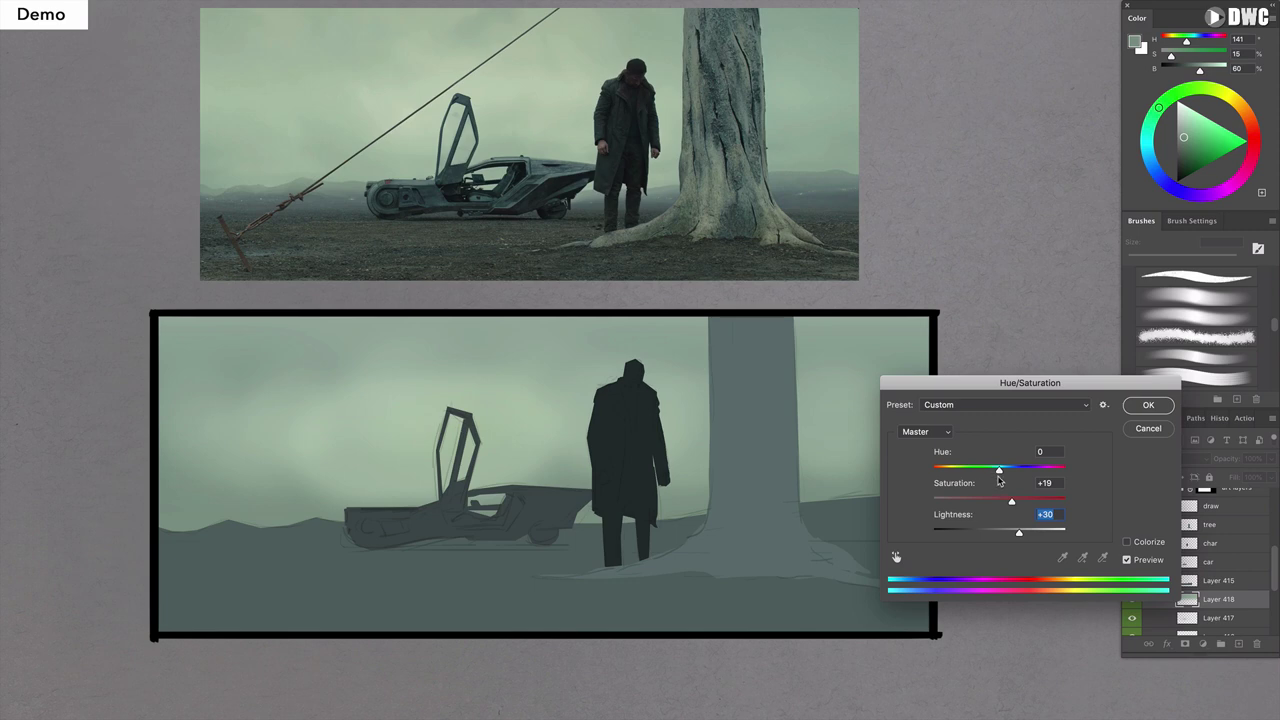
left_click(1140, 408)
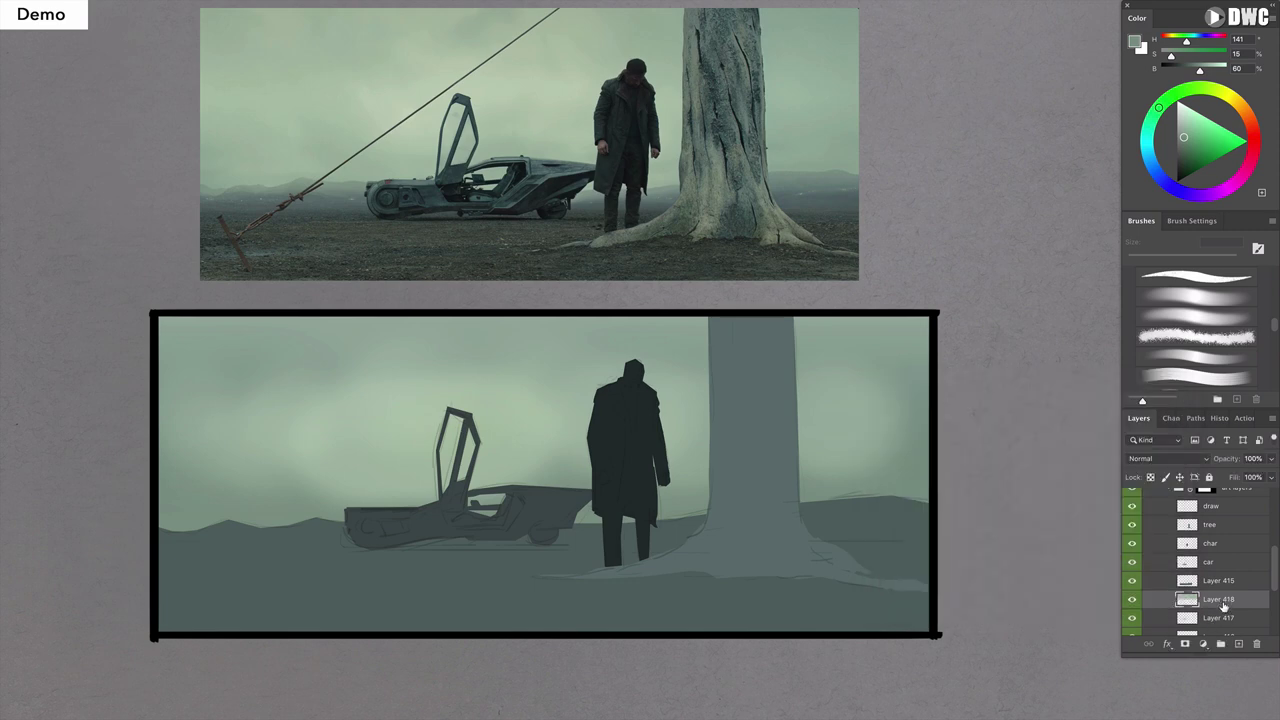
Reorder the new gradient layer below the glow layer and merge the glow into it.
left_click_drag(1226, 615, 1222, 626)
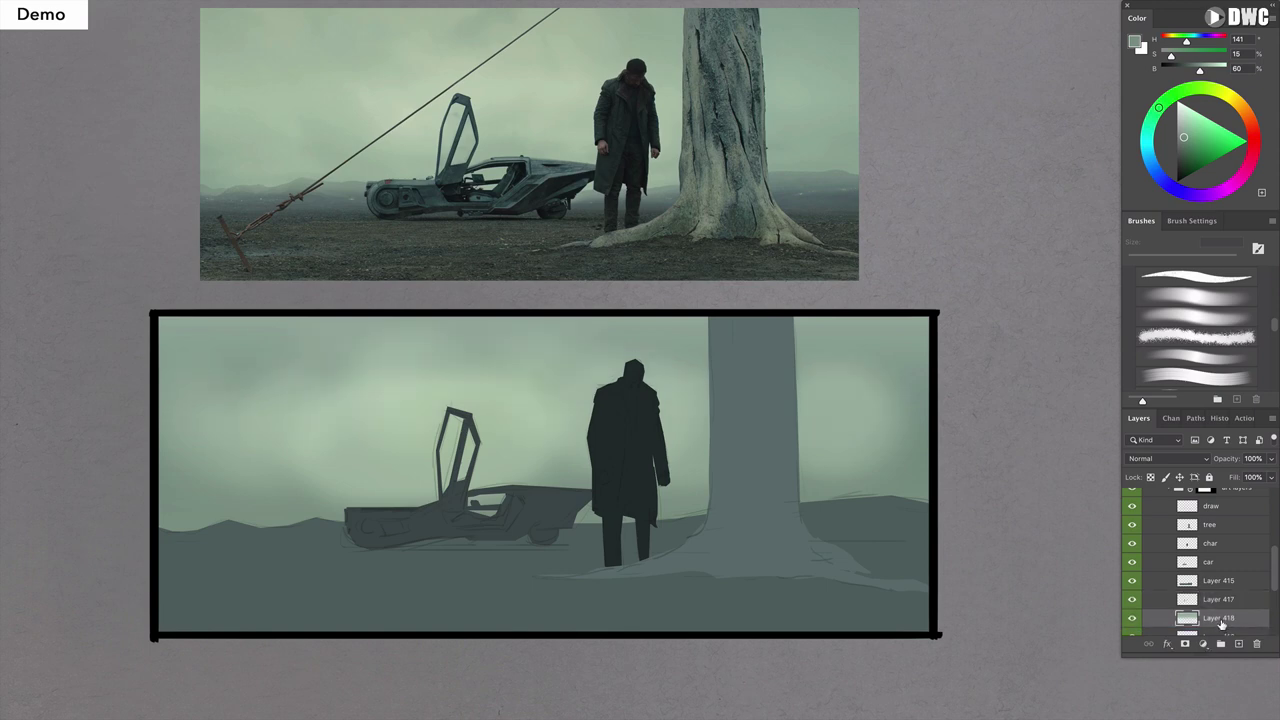
left_click(1215, 599)
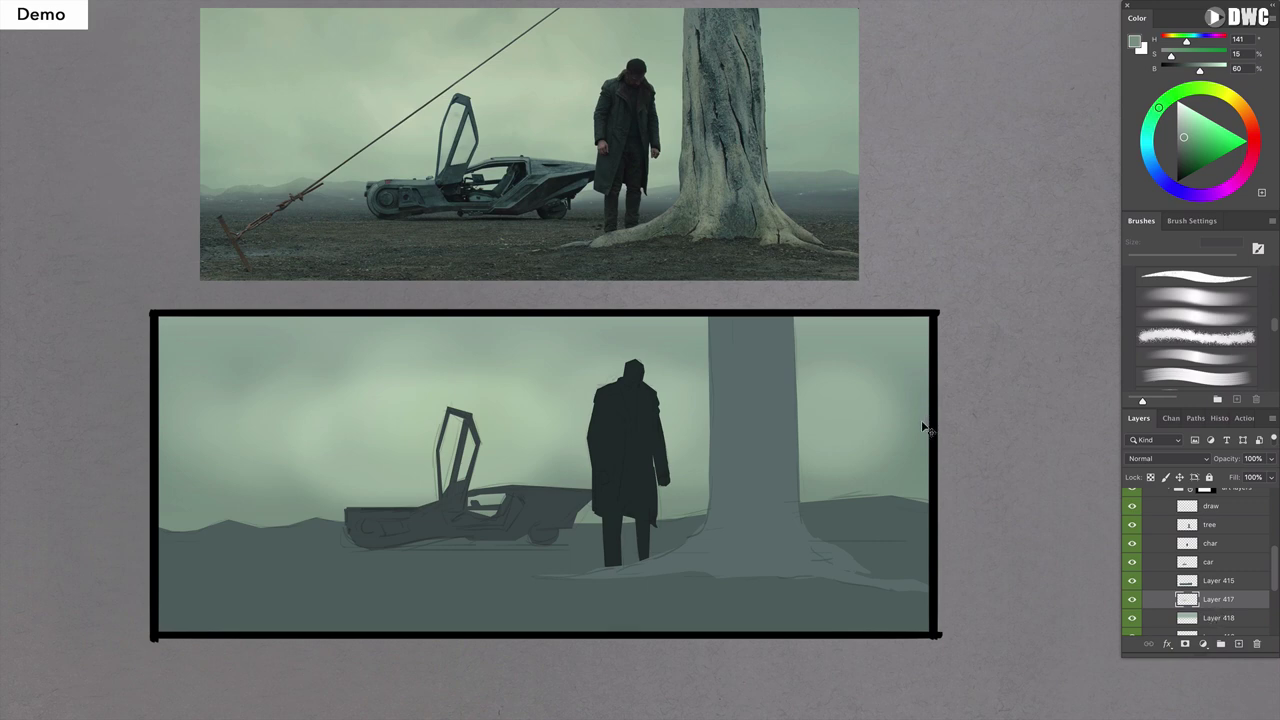
key("ctrl+e")
Soften the sky beside the tree with a sampled pale green and the 300 px soft brush, and merge it into the horizon gradient layer.
key("b")
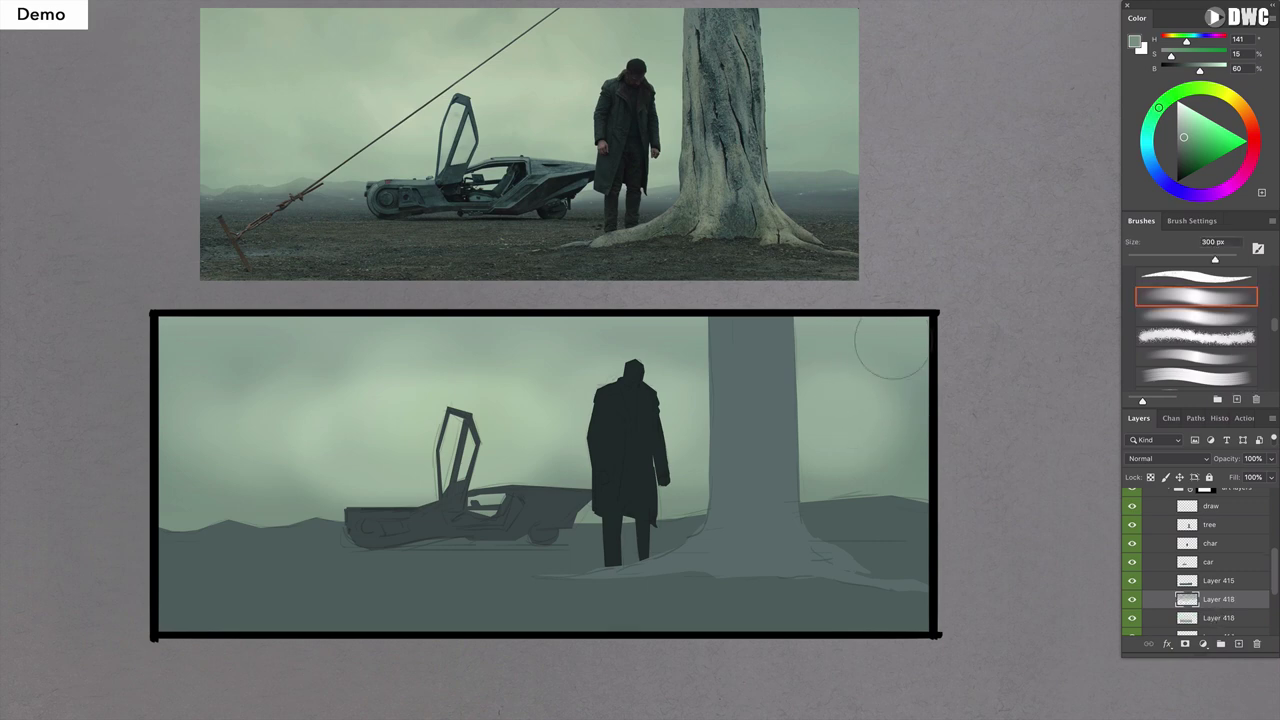
left_click(850, 383, "alt")
mouse_move(875, 359)
left_mouse_down()
mouse_move(910, 414)
mouse_move(891, 406)
mouse_move(907, 403)
left_mouse_up()
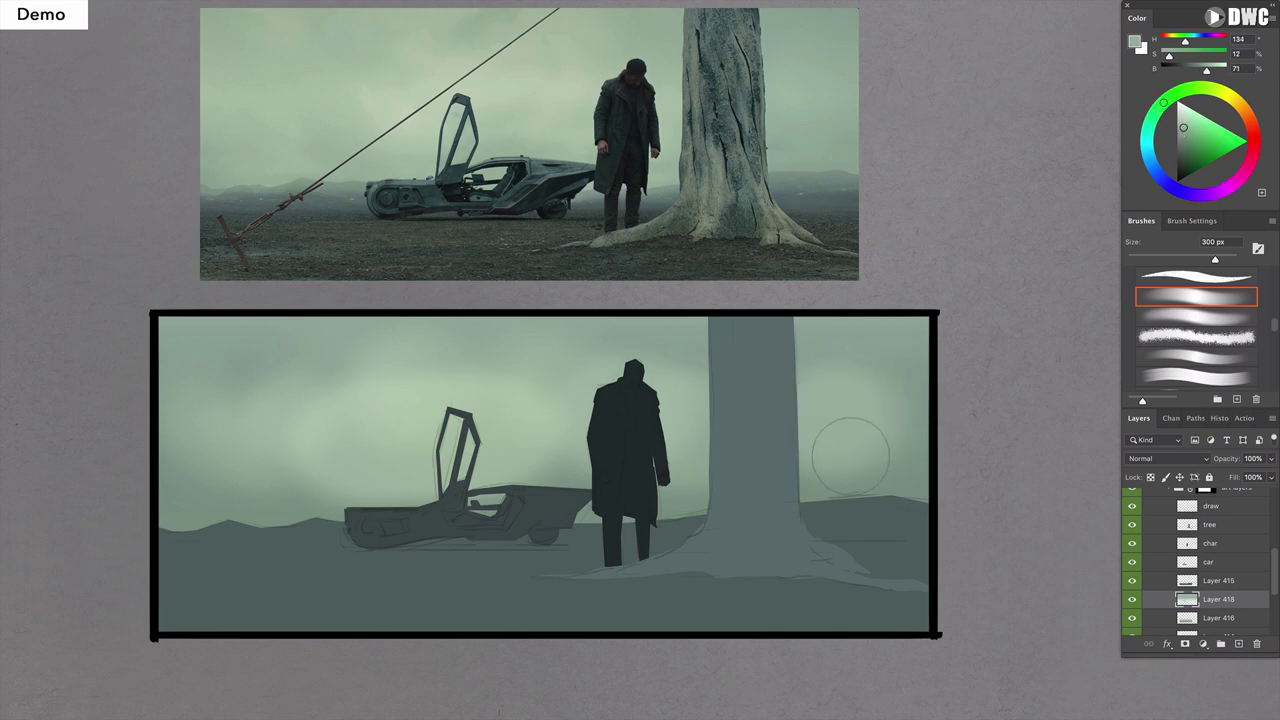
key("e")
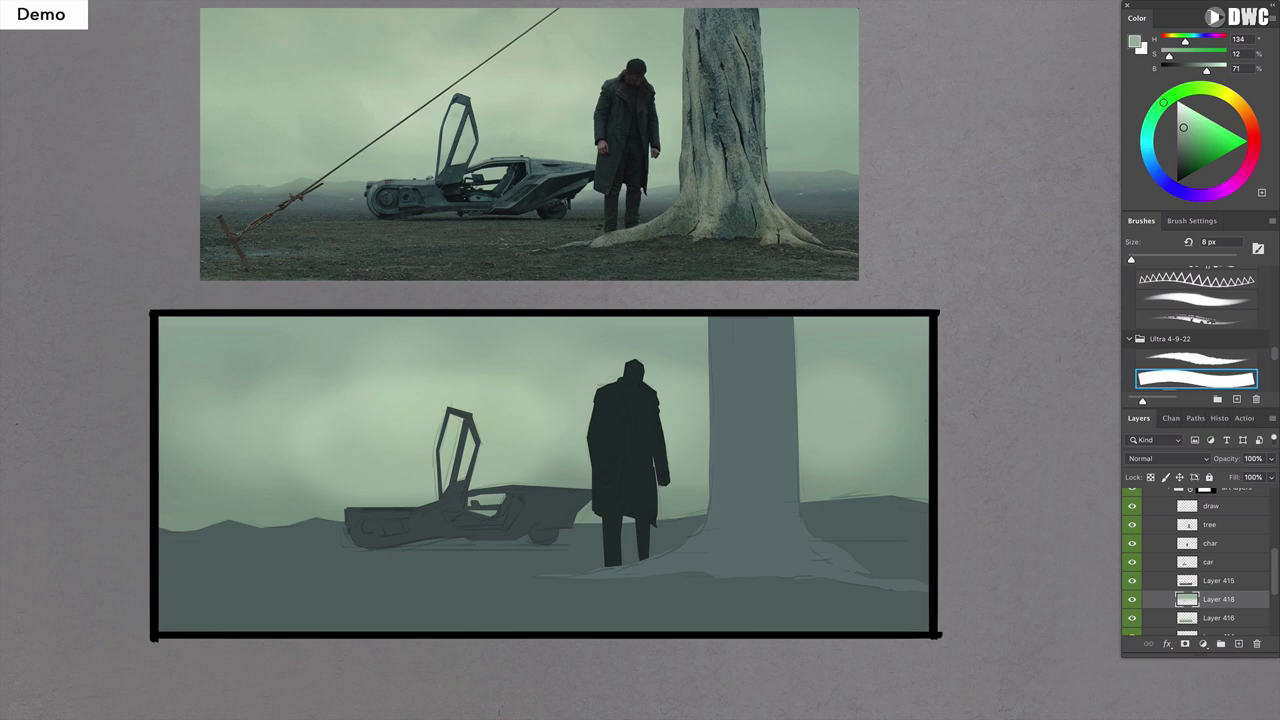
key("super+e")
Select the ground layer, toggle its visibility to identify it, and add a new layer clipped to it.
left_click(1220, 584)
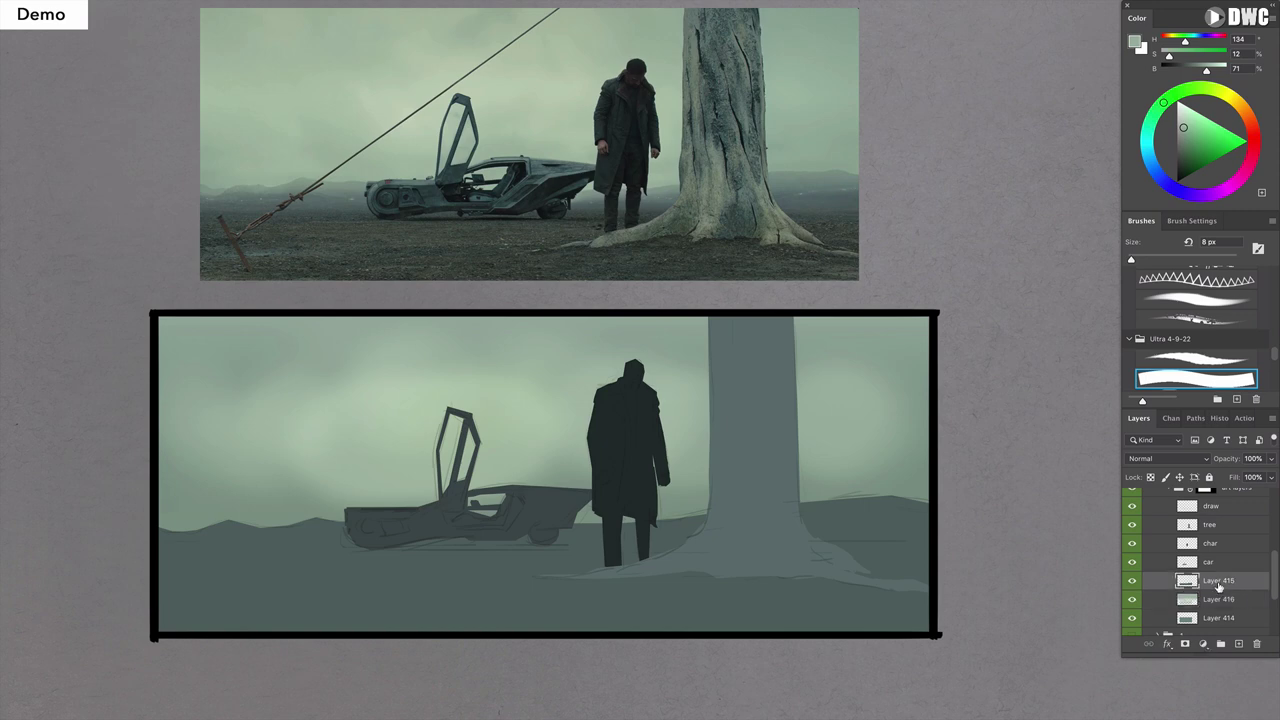
left_click(1133, 583)
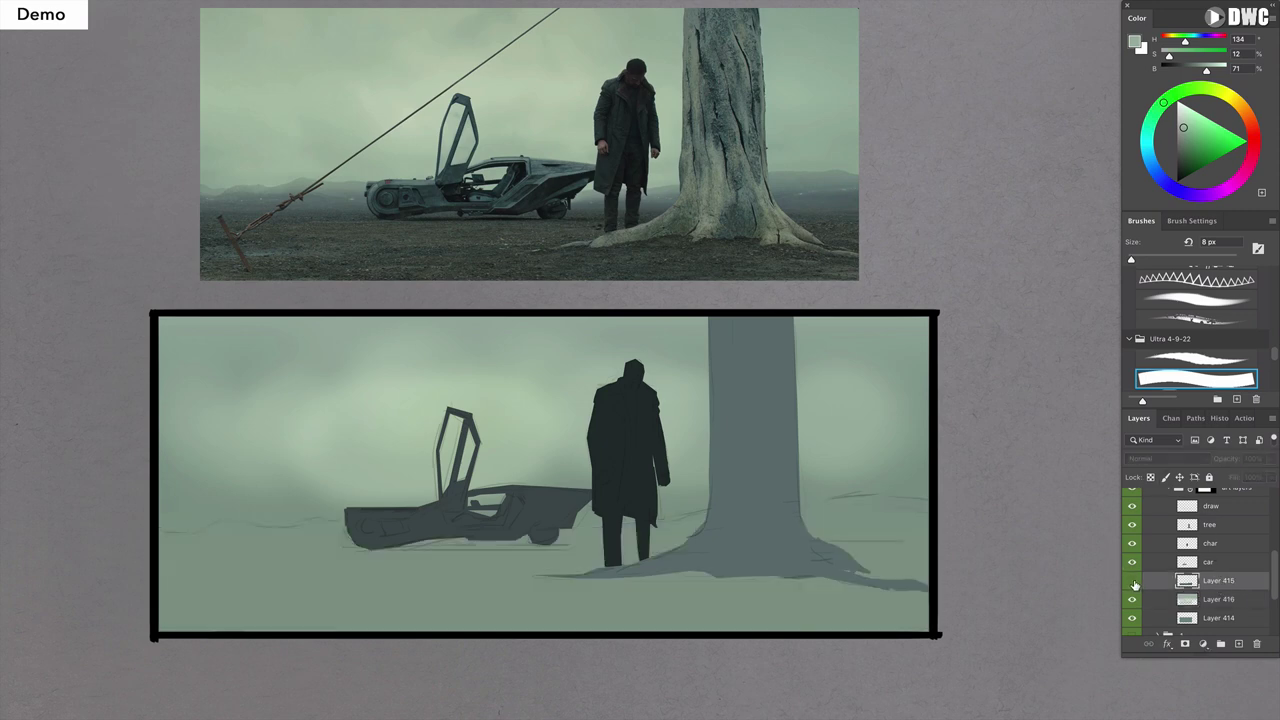
left_click(1133, 583)
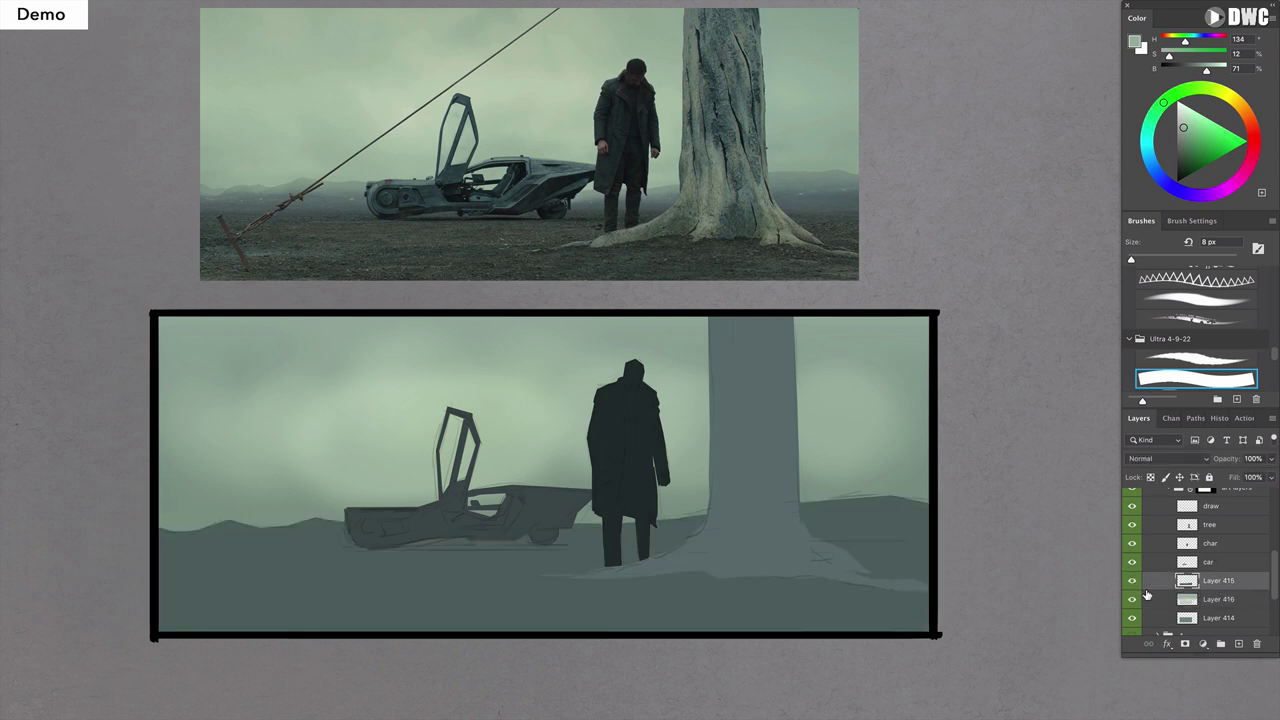
left_click(1237, 642)
left_click(1207, 592, "alt")
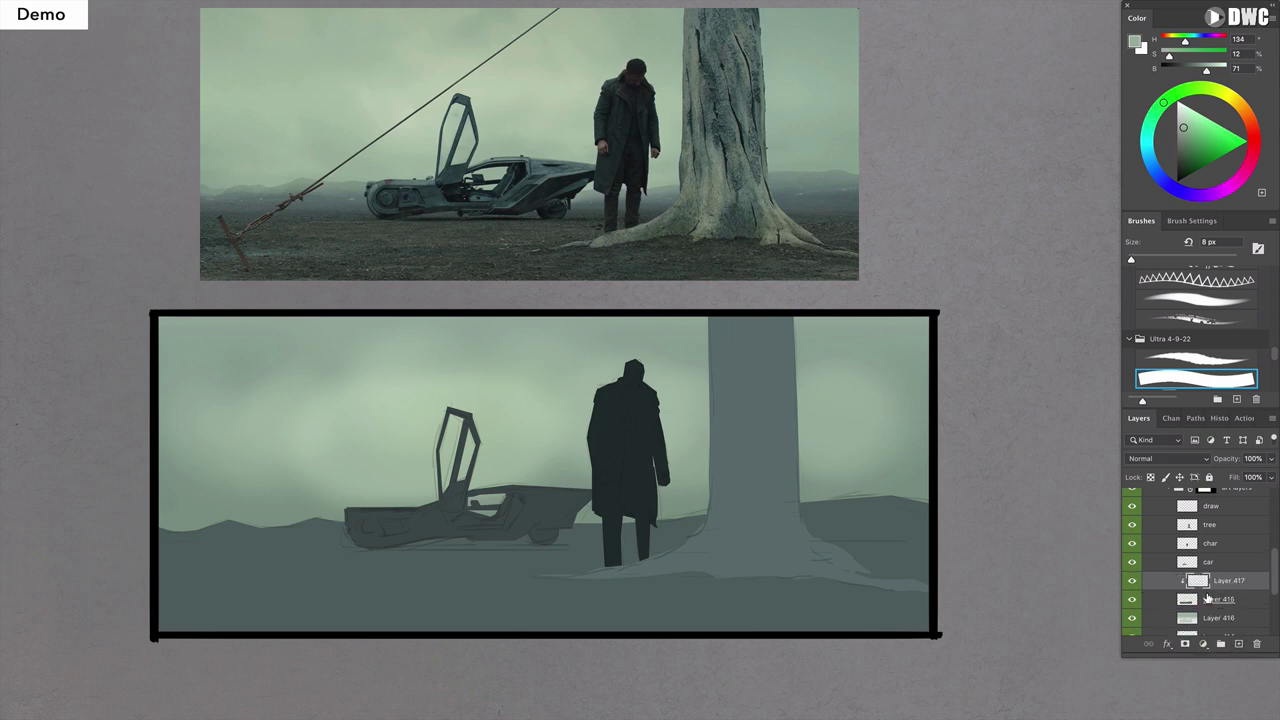
Draw a misty gradient from the horizon down over the ground in a sampled sky green, and lower the layer's opacity to 71%.
key("g")
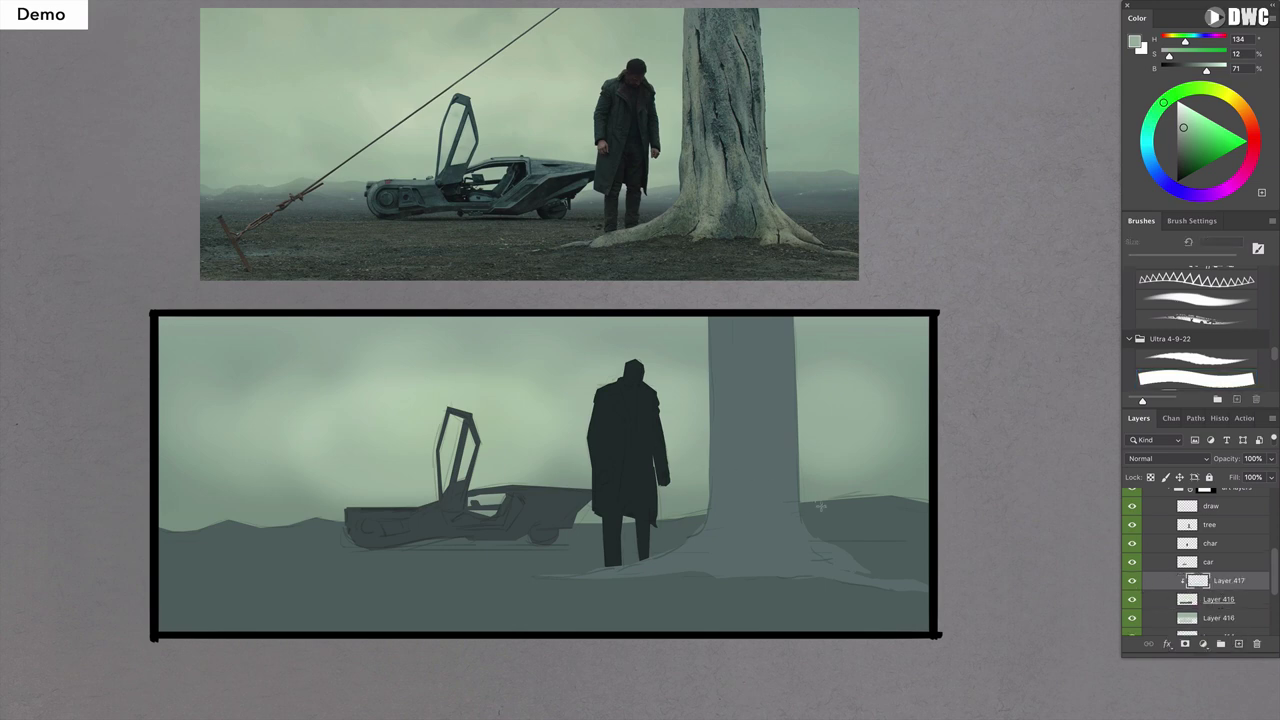
left_click(886, 450)
key("g")
mouse_move(638, 432)
left_mouse_down()
mouse_move(650, 588)
mouse_move(650, 532)
left_mouse_up()
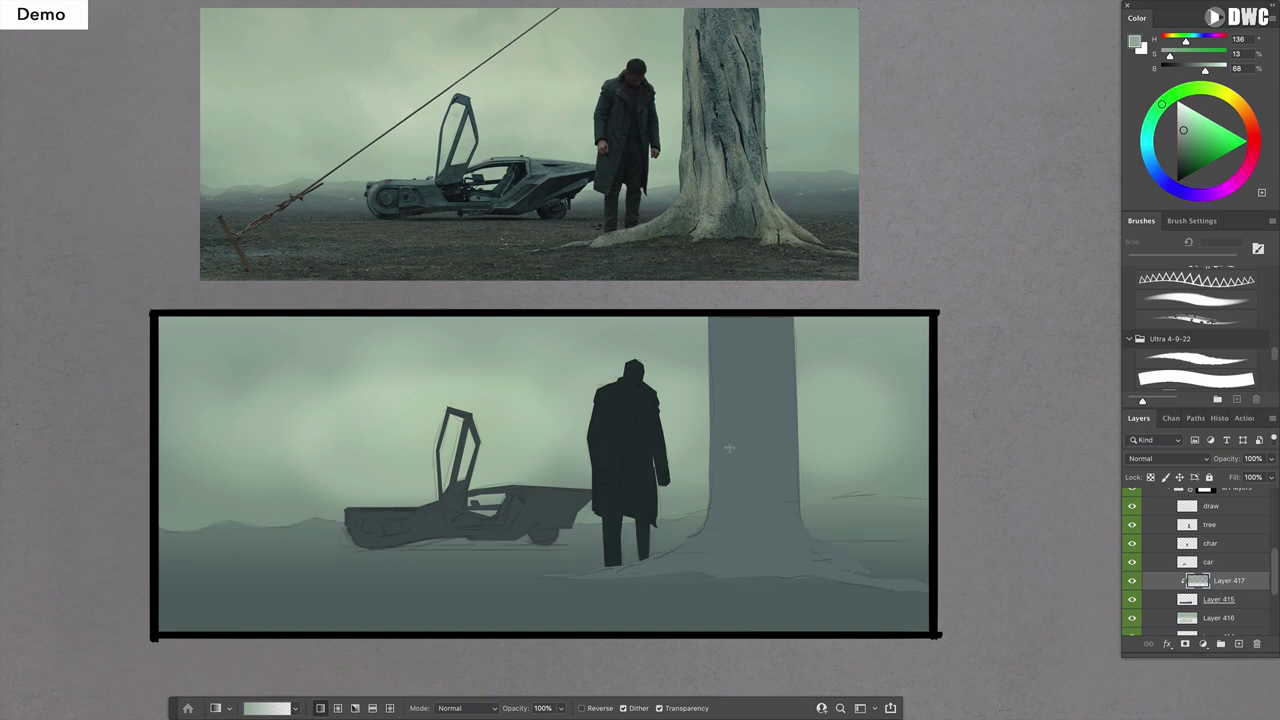
left_click_drag(1271, 459, 1252, 476)
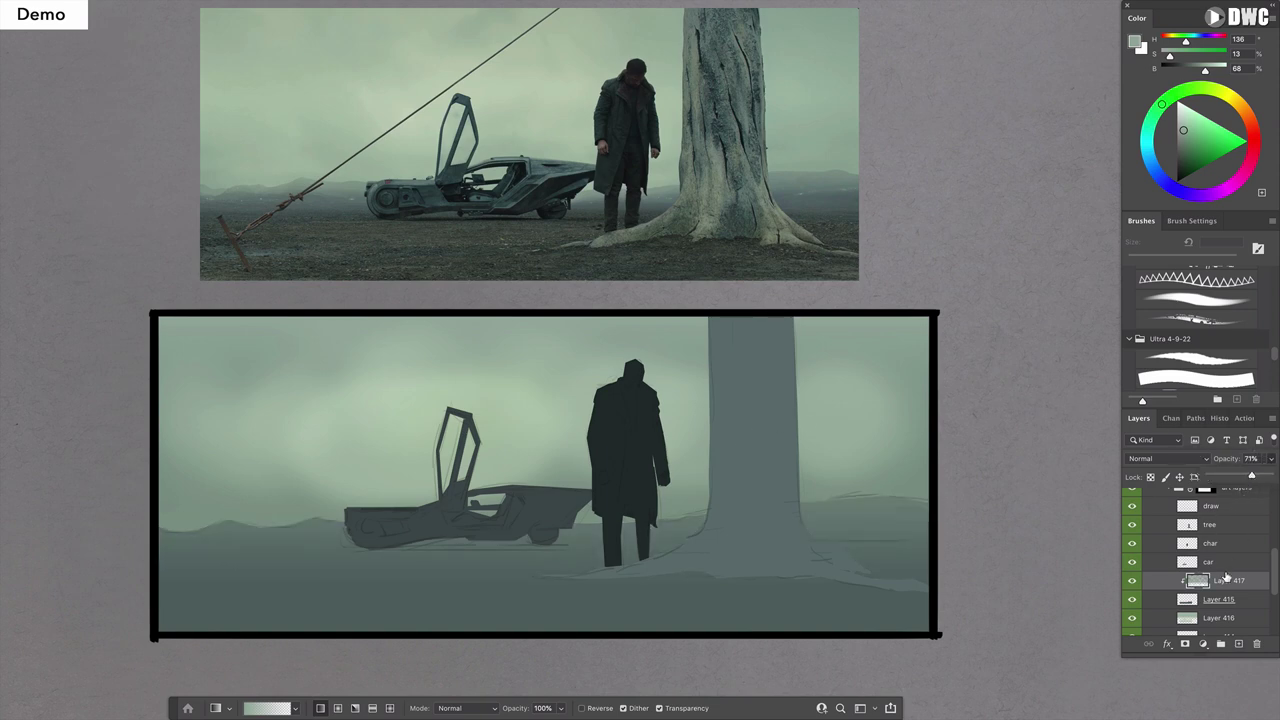
Add another layer clipped to the ground, choose the cloudy textured brush, and reduce its size to 125 px.
left_click(1237, 645)
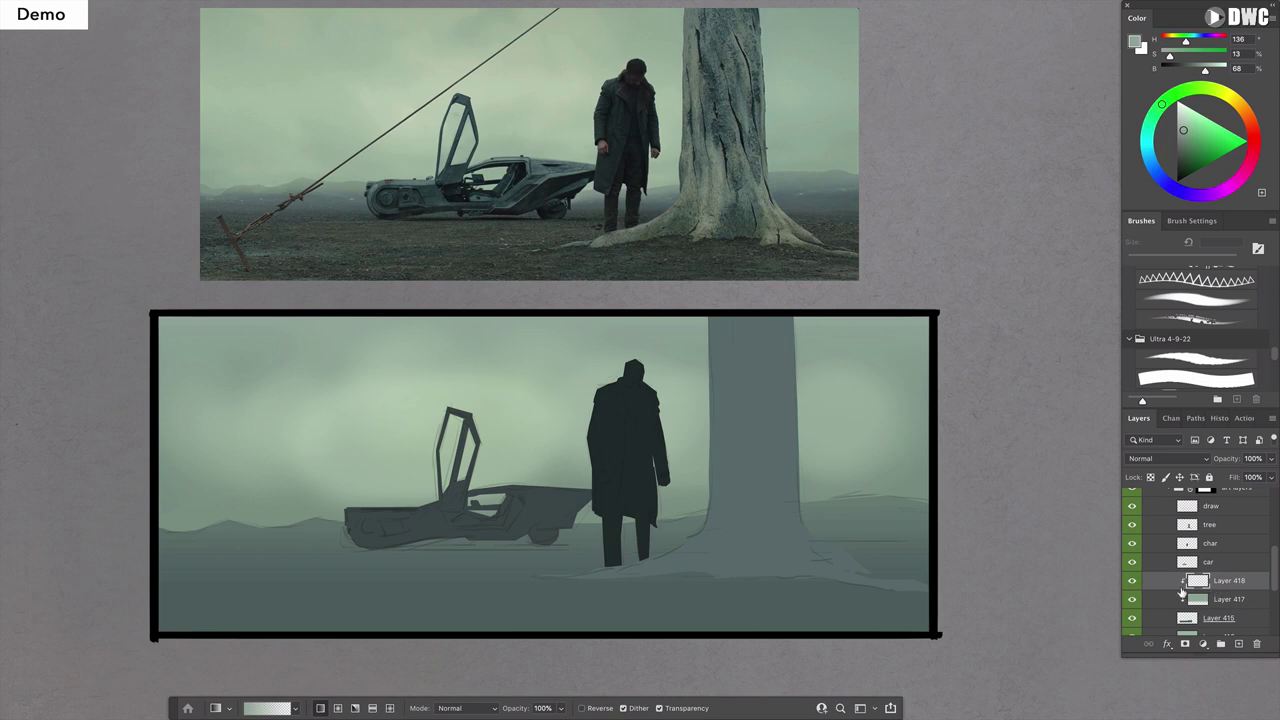
key("b")
scroll(1267, 330, "down", 10)
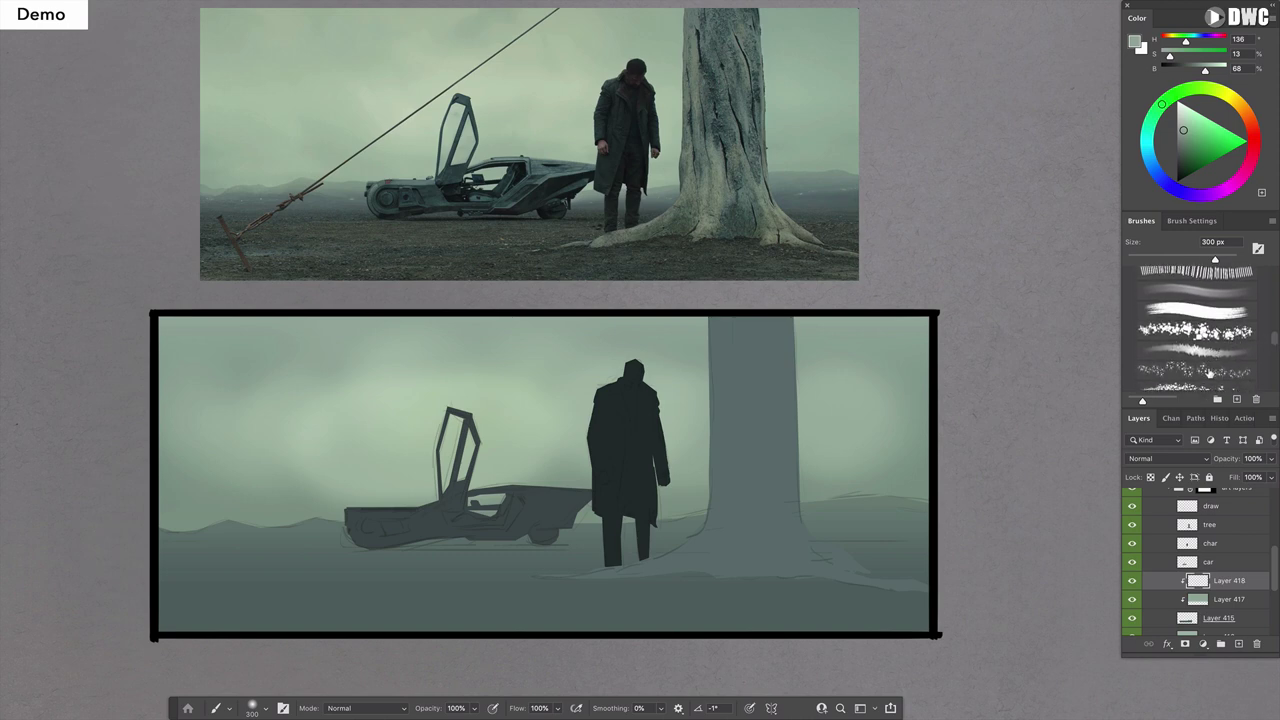
scroll(1274, 350, "down", 5)
scroll(1274, 352, "up", 10)
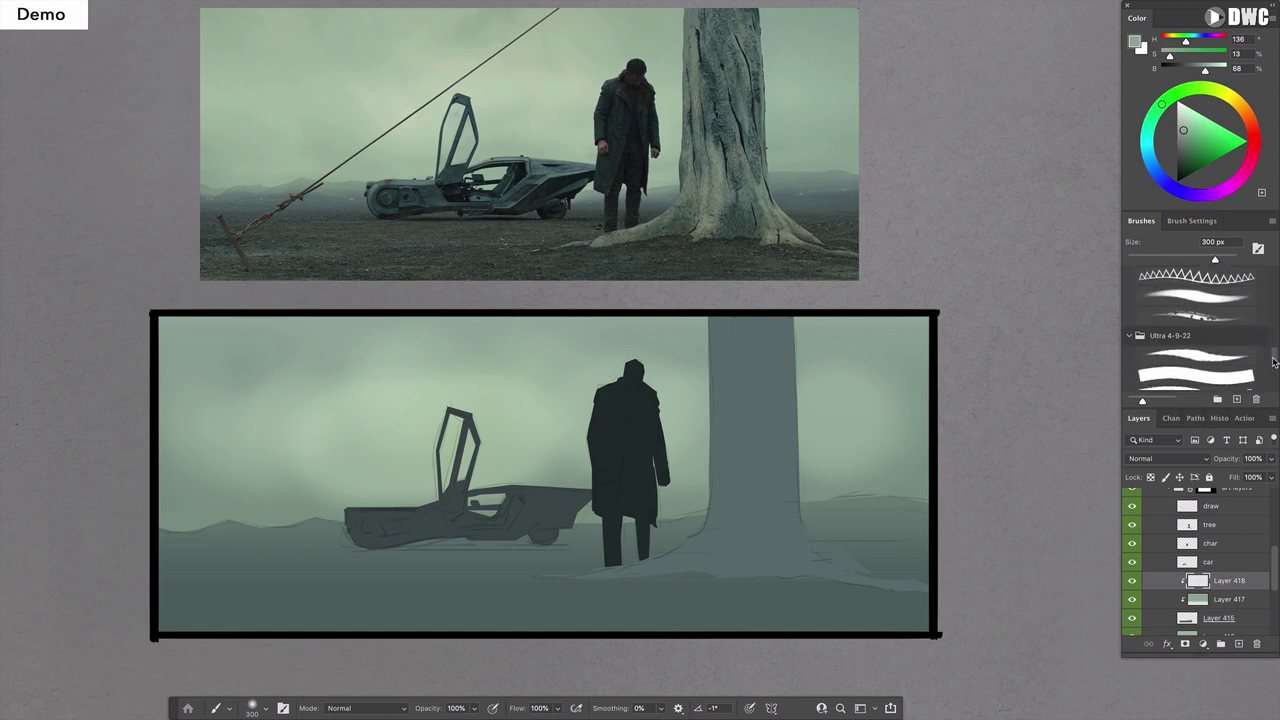
scroll(1276, 334, "down", 5)
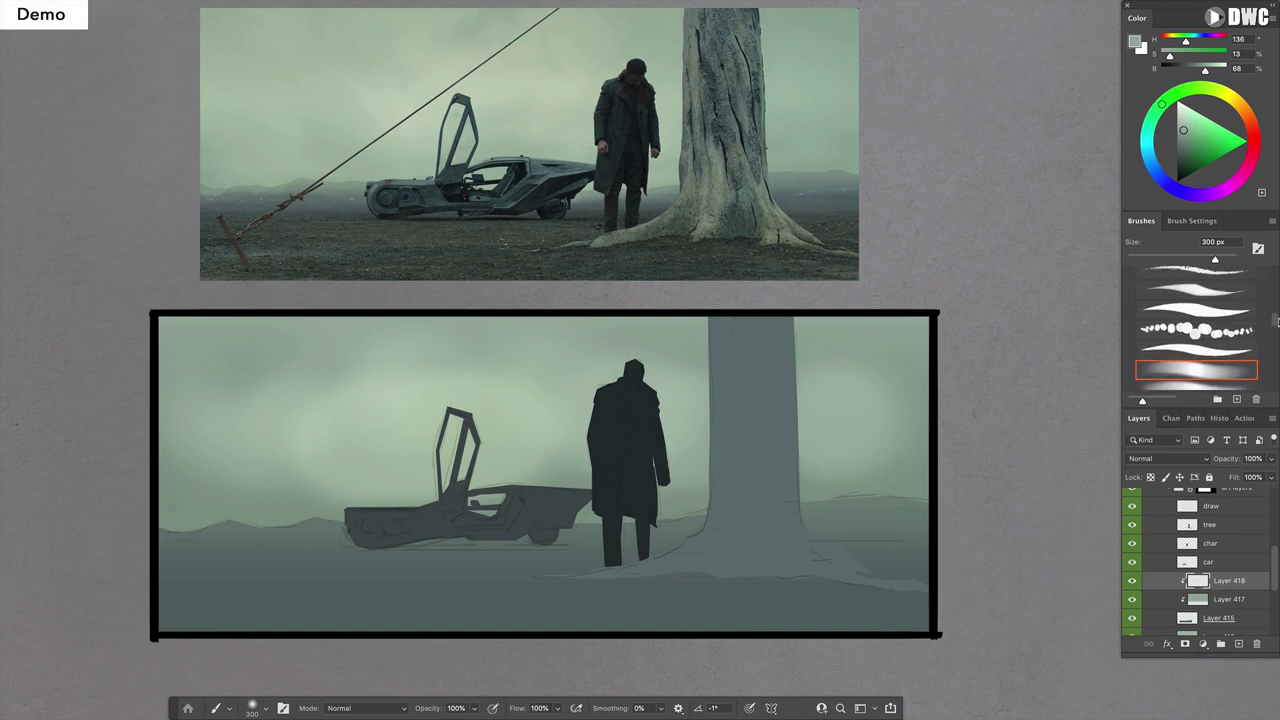
scroll(1276, 308, "down", 4)
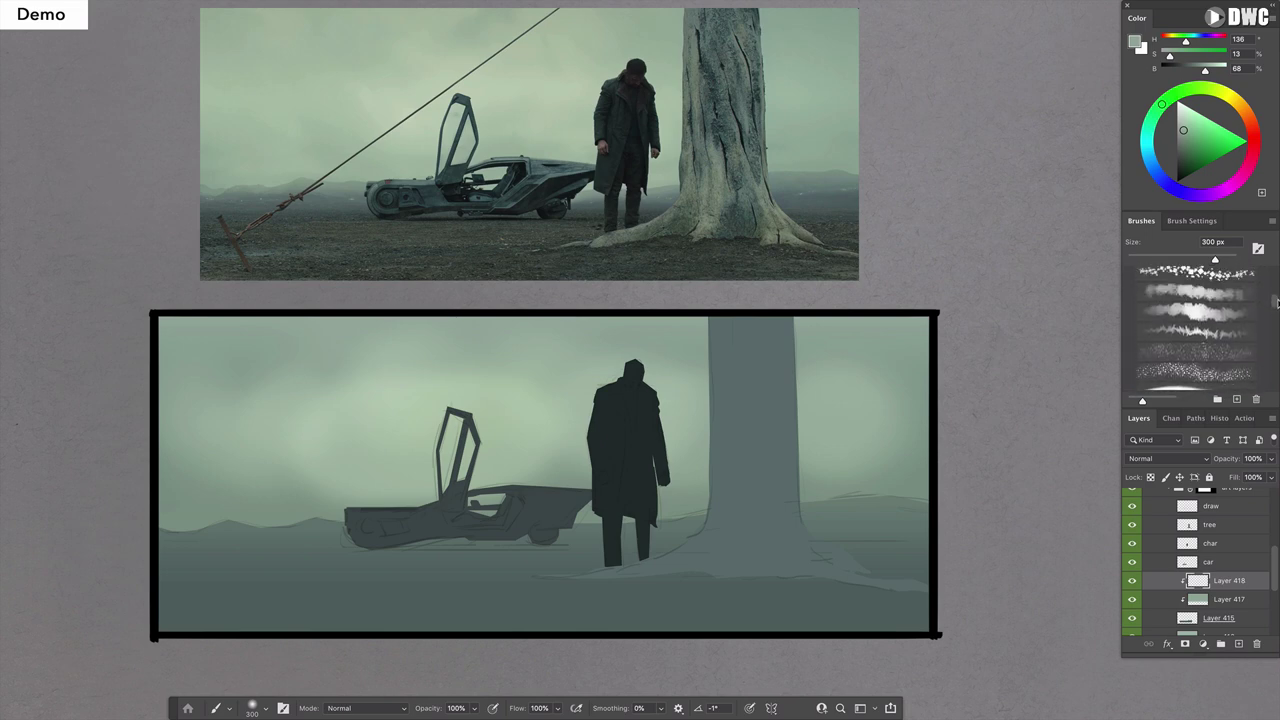
left_click(1196, 325)
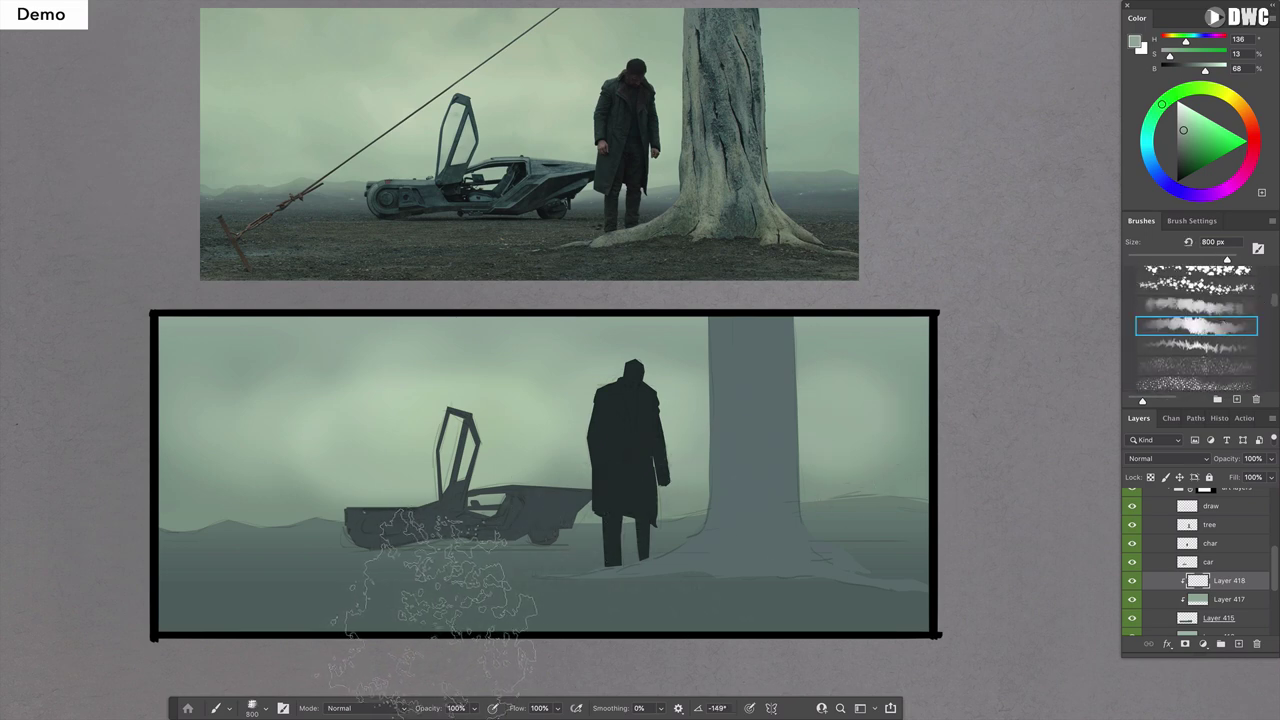
key("bracketleft")
key("bracketleft")
key("bracketleft")
key("bracketleft")
key("bracketleft")
key("bracketleft")
key("bracketleft")
key("bracketleft")
key("bracketleft")
key("bracketleft")
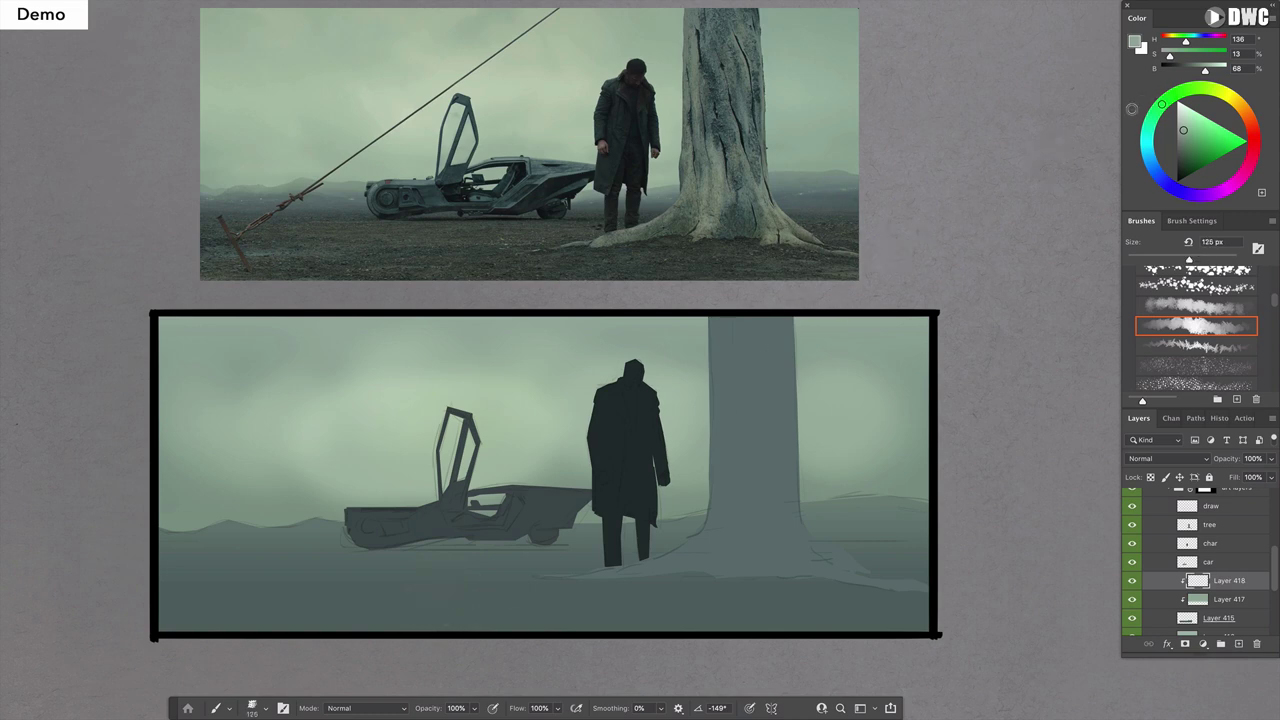
Sample the ground colour, shift its hue to 83, and paint olive texture across the foreground with the textured brush at 250 px.
left_click(715, 592, "alt")
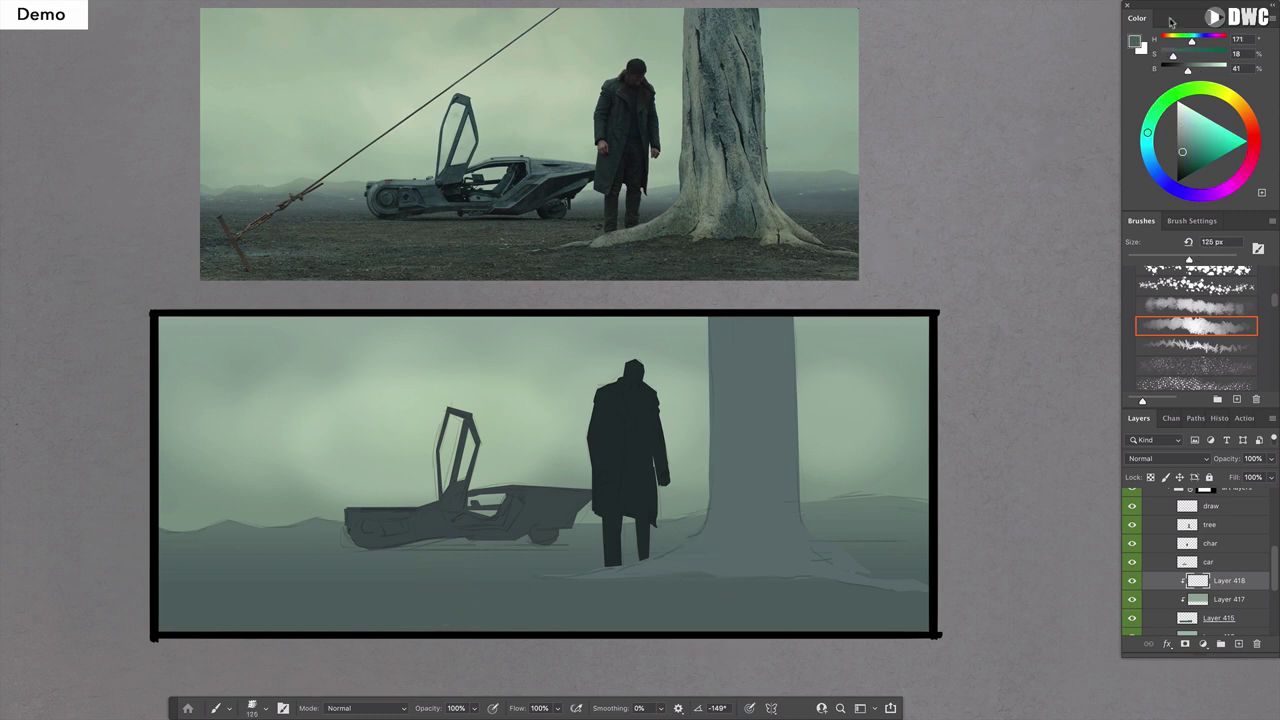
left_click_drag(1179, 41, 1174, 41)
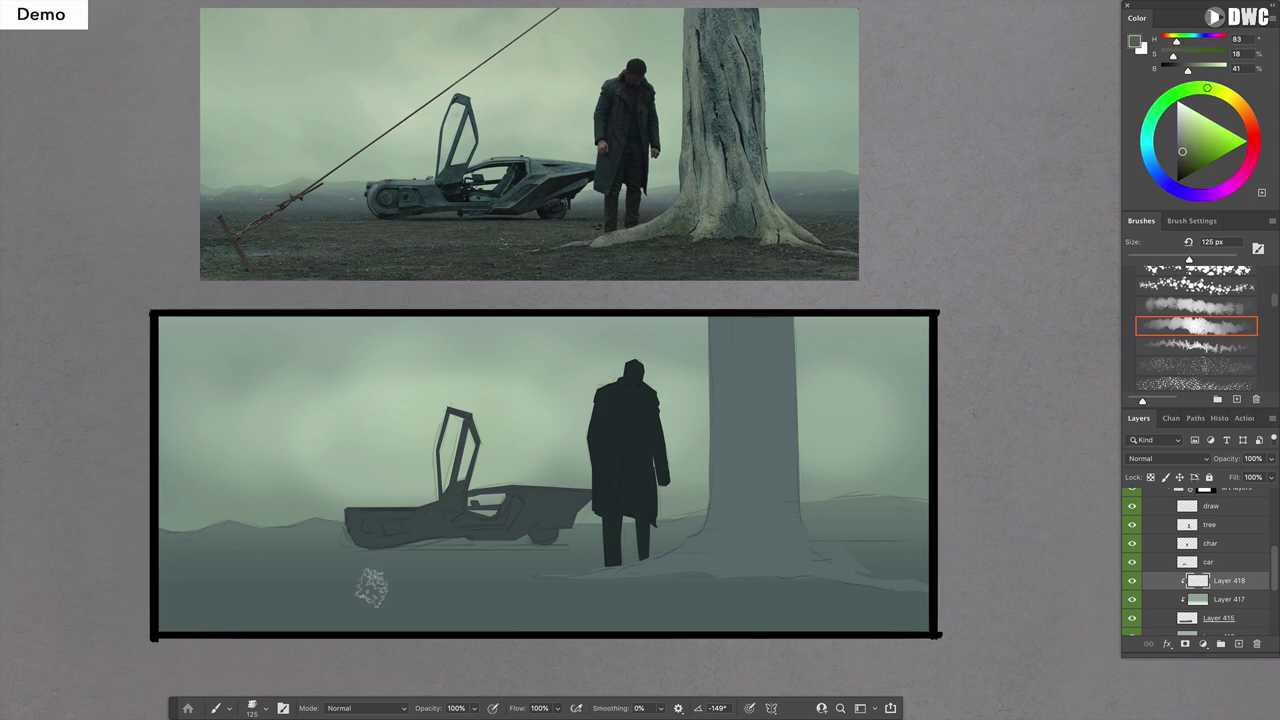
key("bracketright")
key("bracketright")
key("bracketright")
key("bracketright")
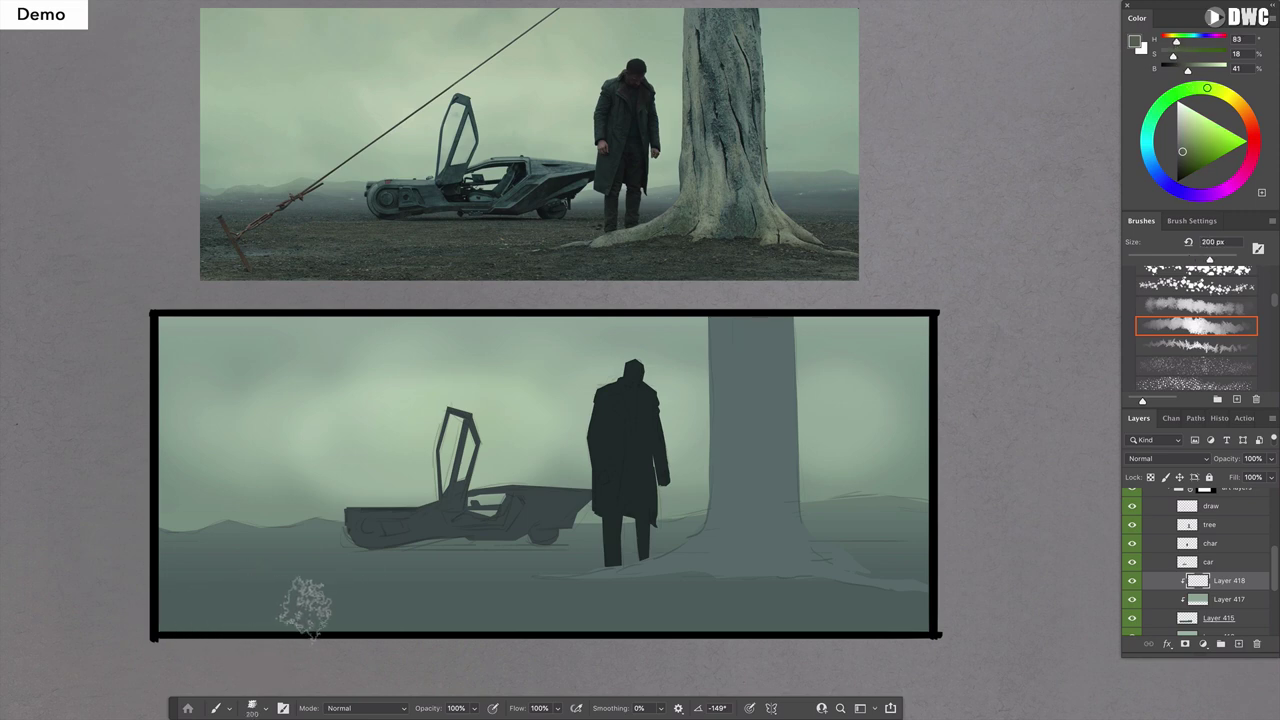
mouse_move(195, 610)
left_mouse_down()
mouse_move(335, 601)
mouse_move(303, 558)
mouse_move(372, 618)
mouse_move(528, 598)
mouse_move(500, 593)
mouse_move(393, 608)
mouse_move(670, 615)
left_mouse_up()
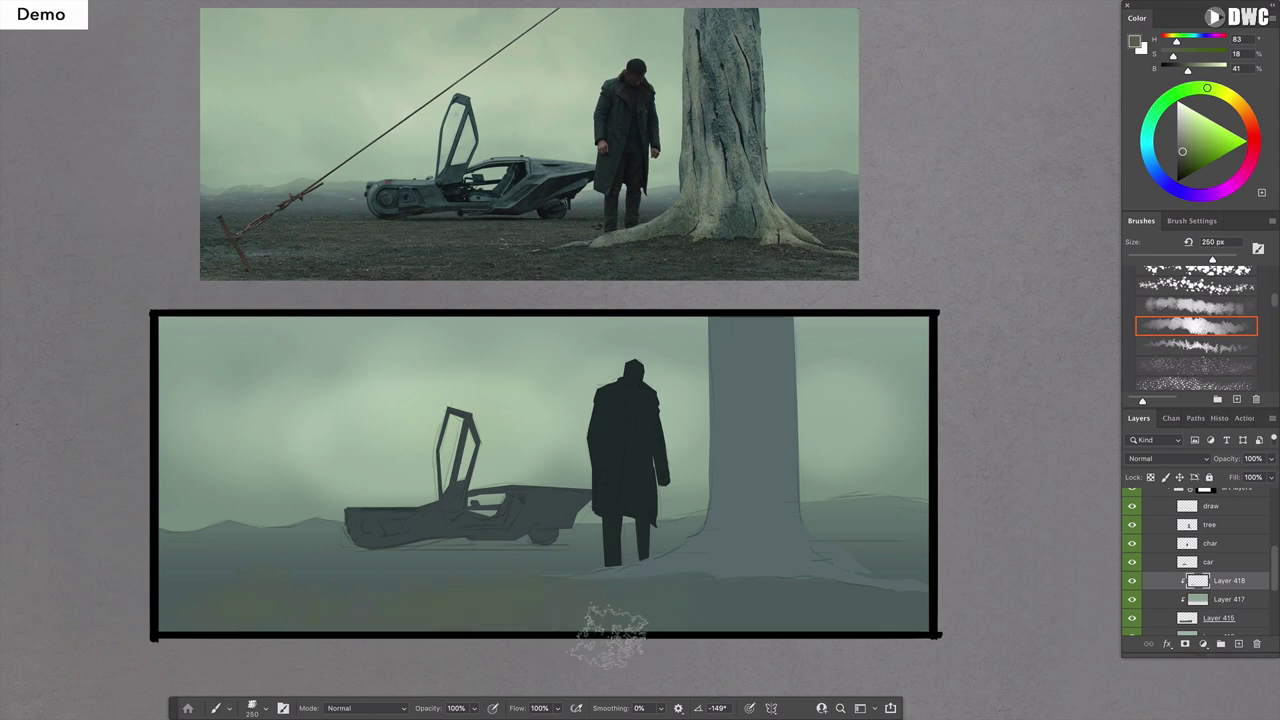
mouse_move(583, 605)
left_mouse_down()
mouse_move(942, 572)
mouse_move(828, 560)
mouse_move(913, 563)
mouse_move(855, 606)
mouse_move(225, 602)
mouse_move(162, 580)
mouse_move(315, 600)
mouse_move(419, 586)
left_mouse_up()
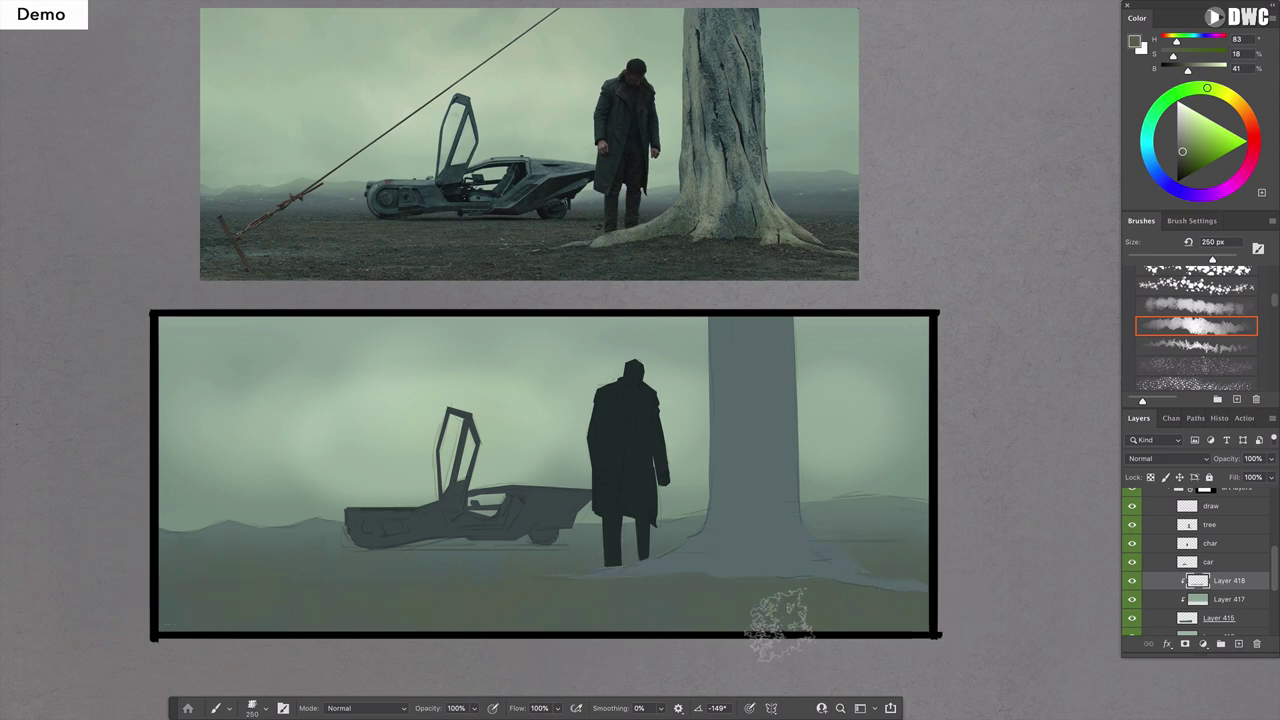
Add another clipped ground layer, paint grey-green texture in hue 102, saturation 12, brightness 31, and merge it into the layer below.
left_click(1238, 644)
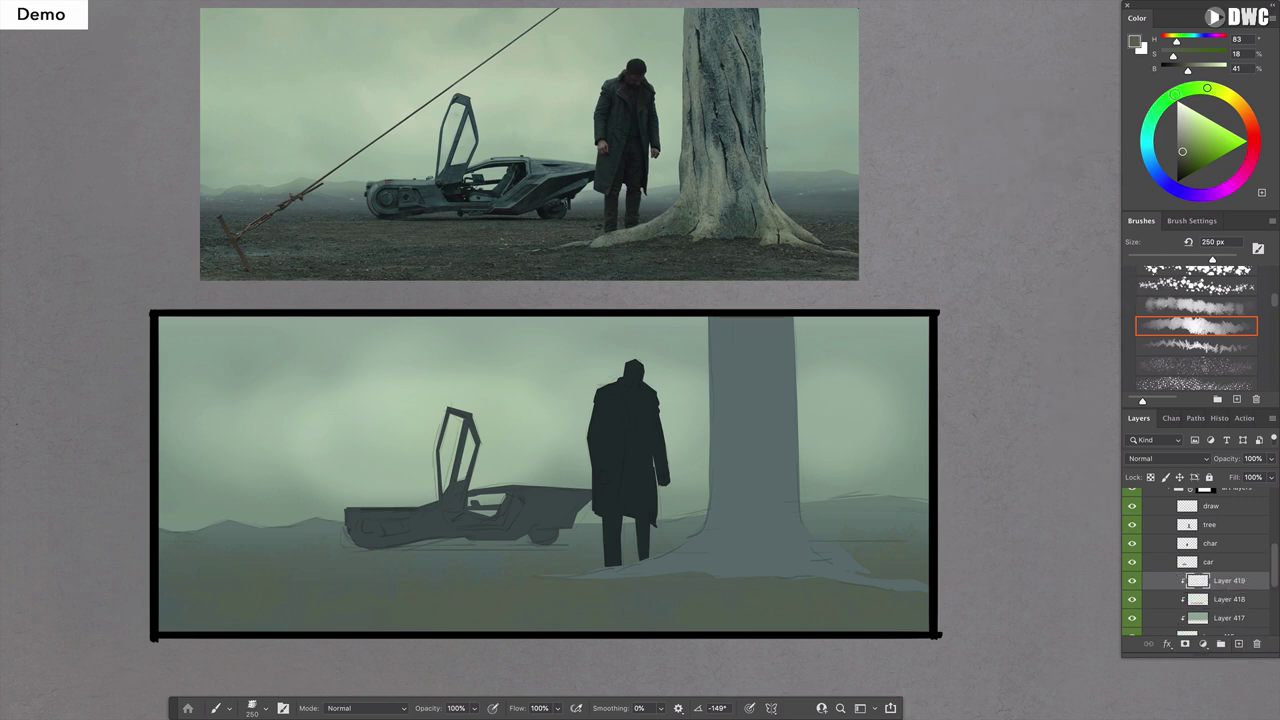
mouse_move(1186, 72)
left_mouse_down()
mouse_move(1167, 58)
mouse_move(1180, 44)
left_mouse_up()
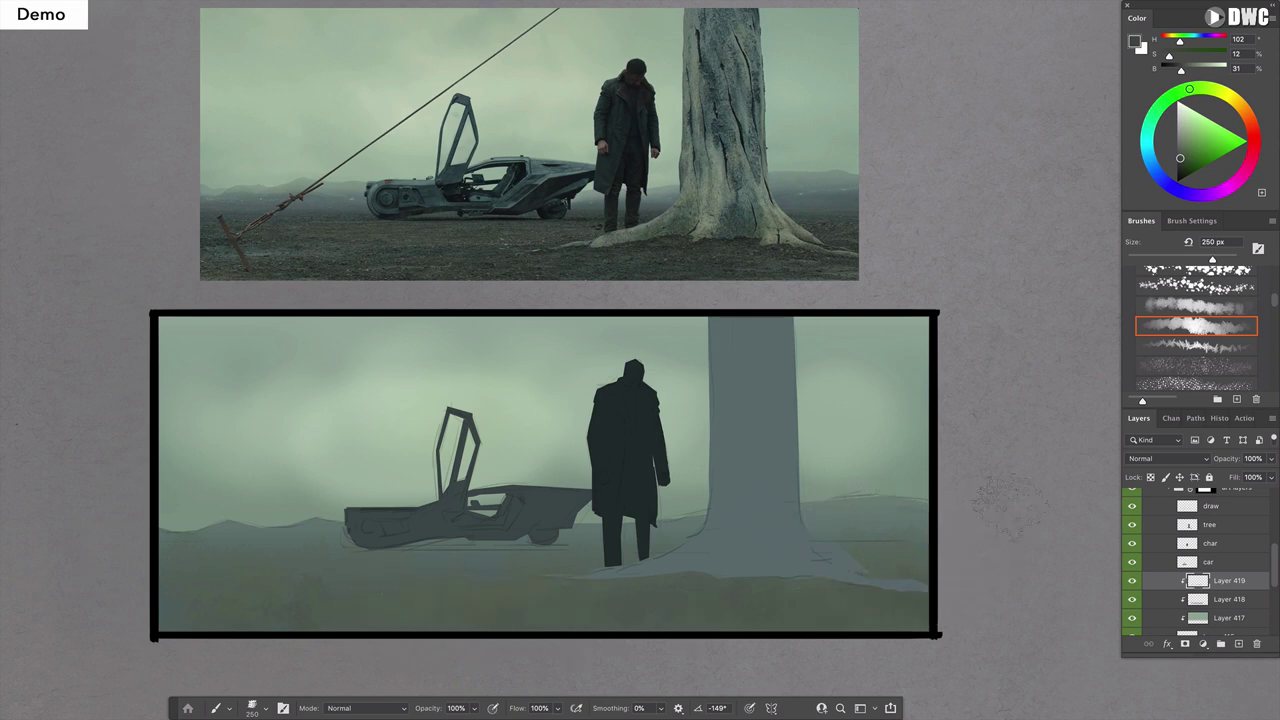
key("Delete")
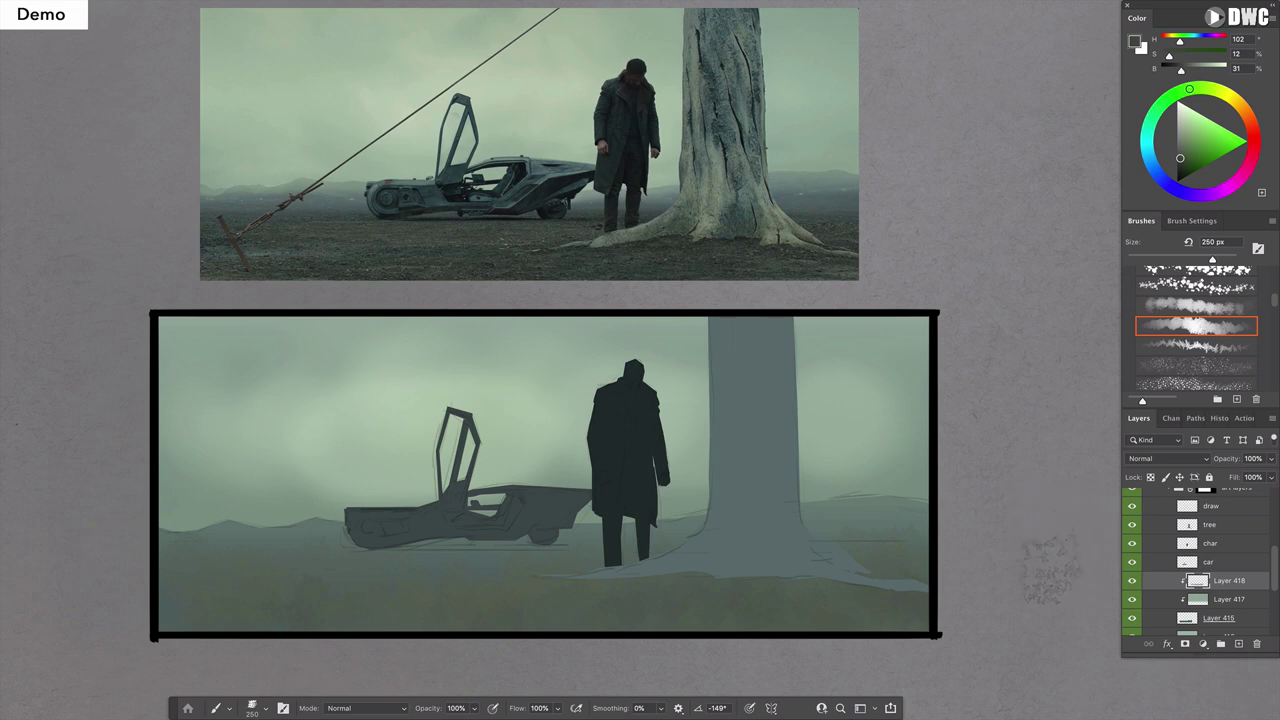
On a new layer above the ground texture, draw a reflected Dissolve gradient across the ground in the dark teal-grey sampled from the car.
key("g")
left_click(1238, 644)
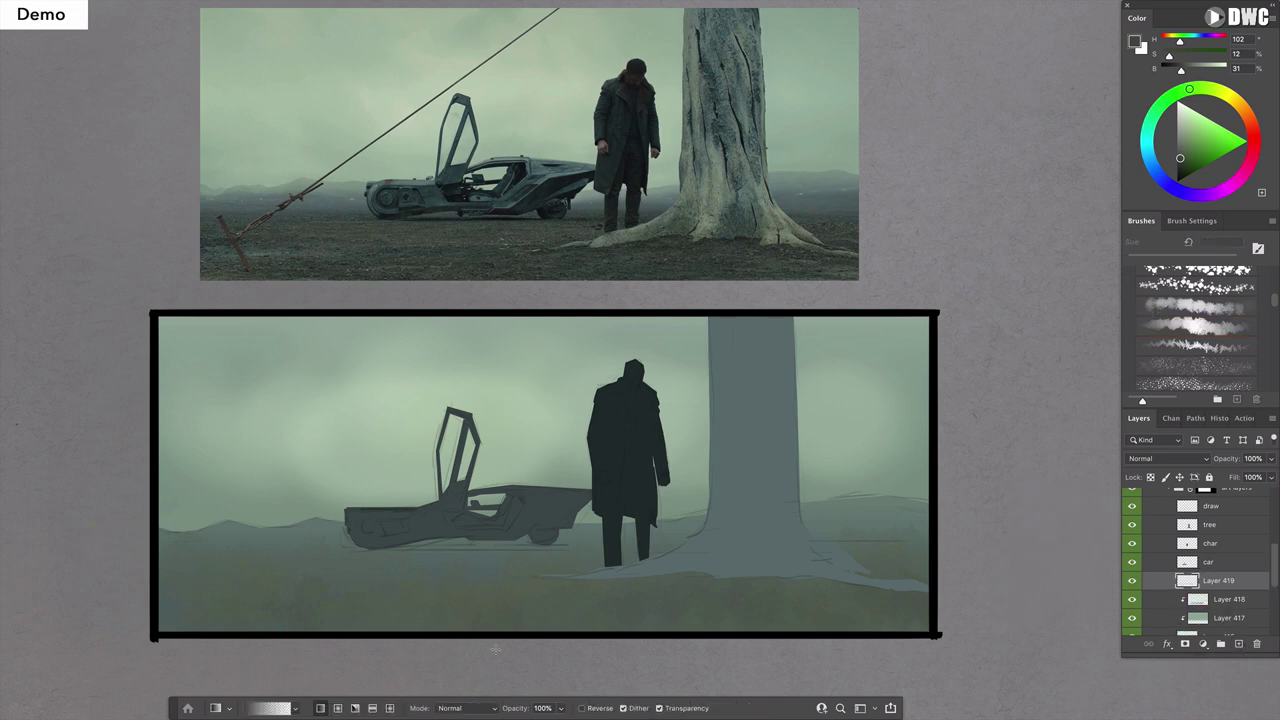
left_click(489, 708)
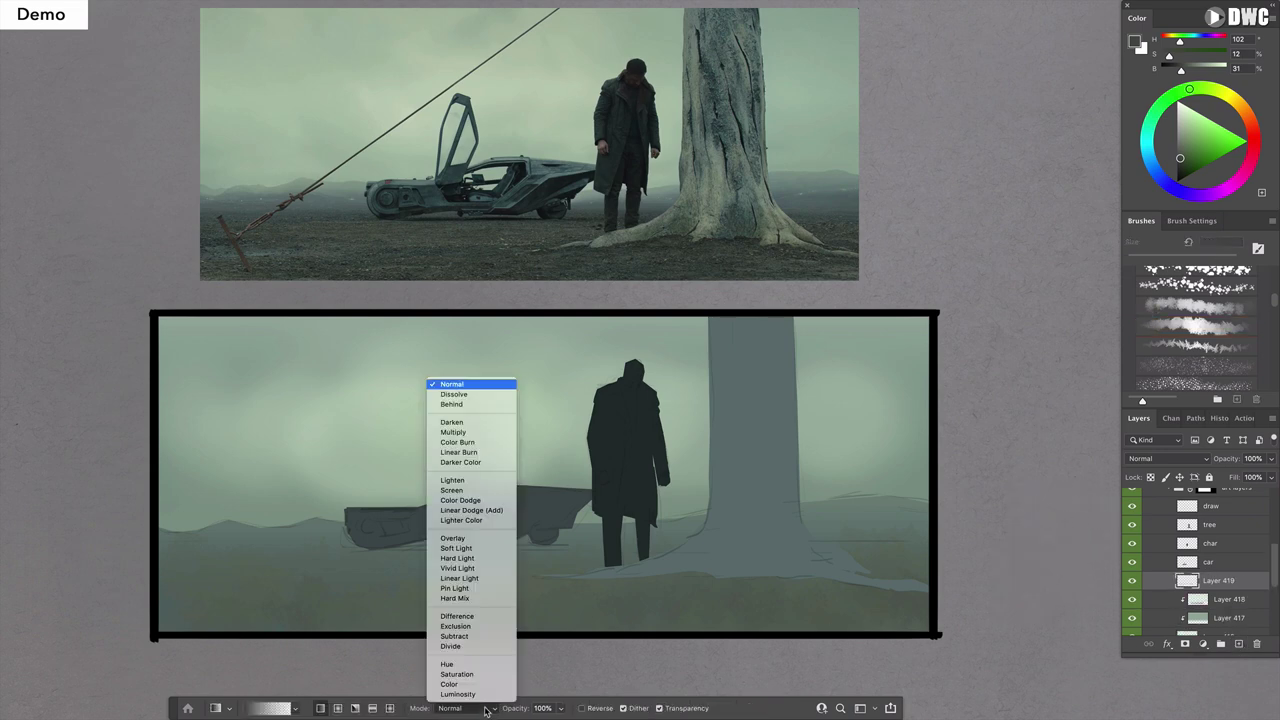
left_click(453, 394)
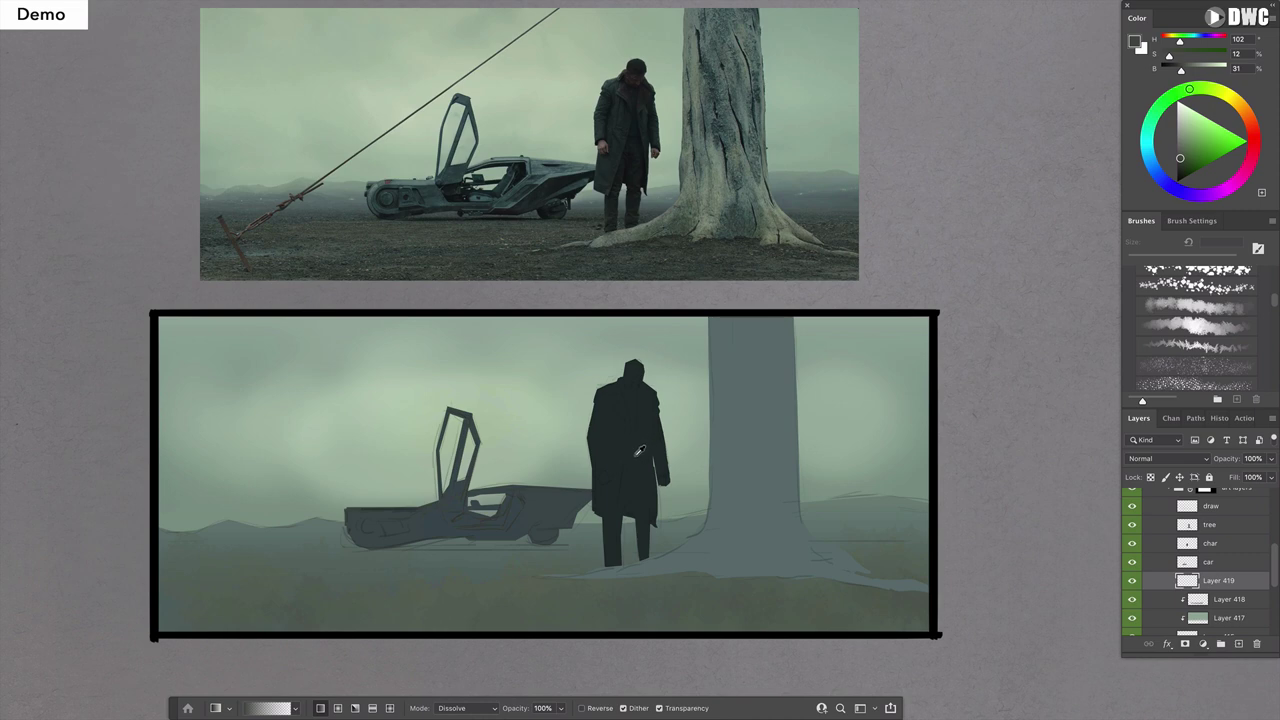
left_click(556, 503, "alt")
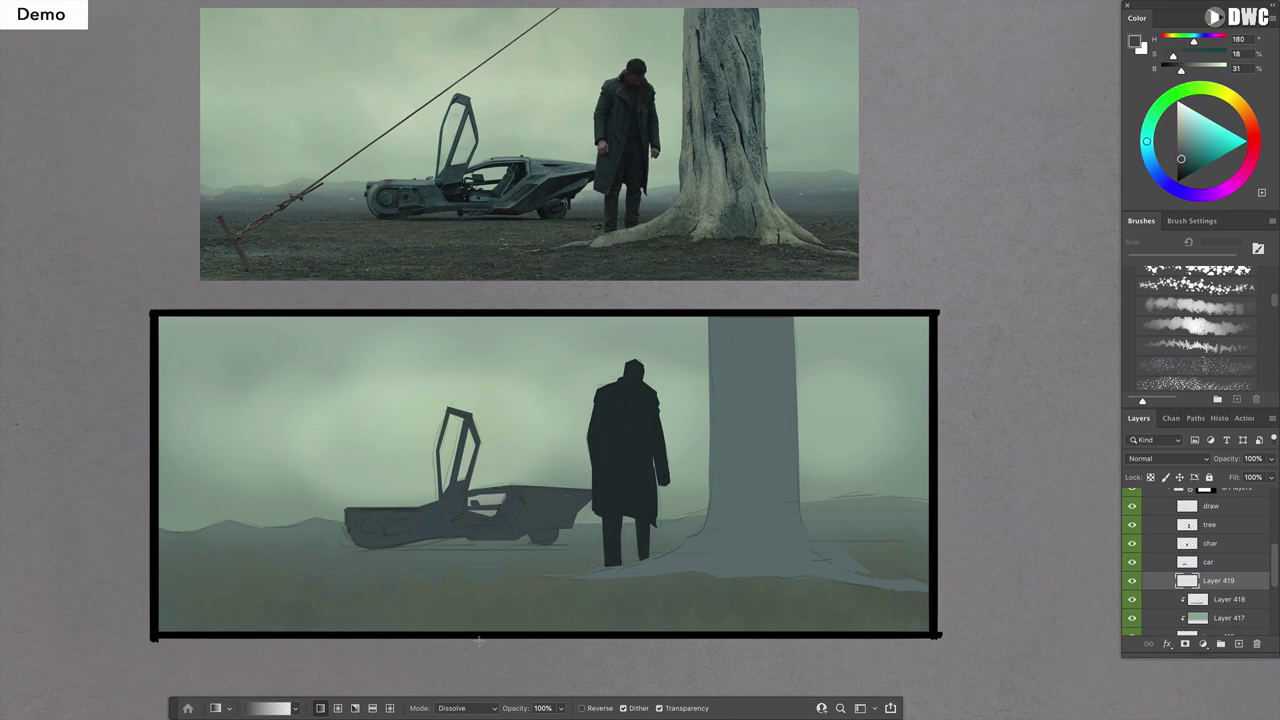
left_click(372, 708)
left_click_drag(527, 566, 531, 610)
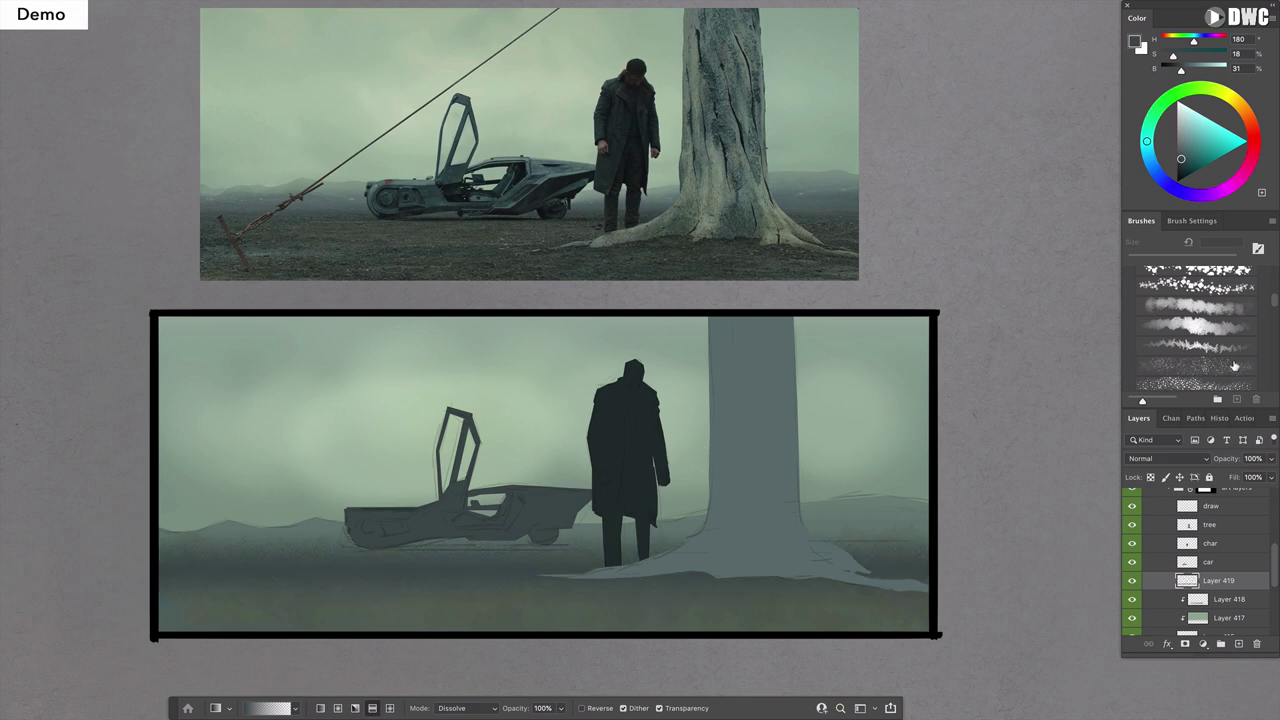
Lower the gradient layer's opacity to 32%, set its Hue/Saturation lightness to -9, and clip the layer to the ground.
left_click_drag(1272, 459, 1228, 478)
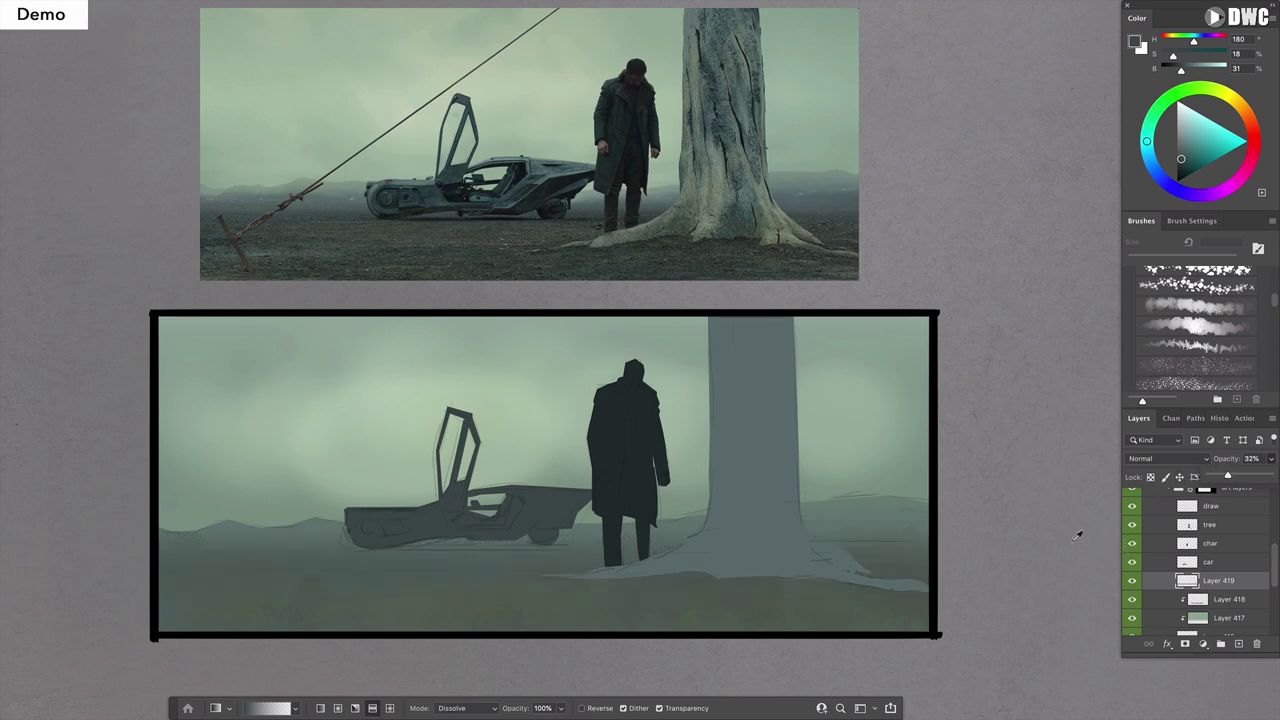
key("ctrl+u")
mouse_move(998, 532)
left_mouse_down()
mouse_move(981, 535)
mouse_move(993, 536)
left_mouse_up()
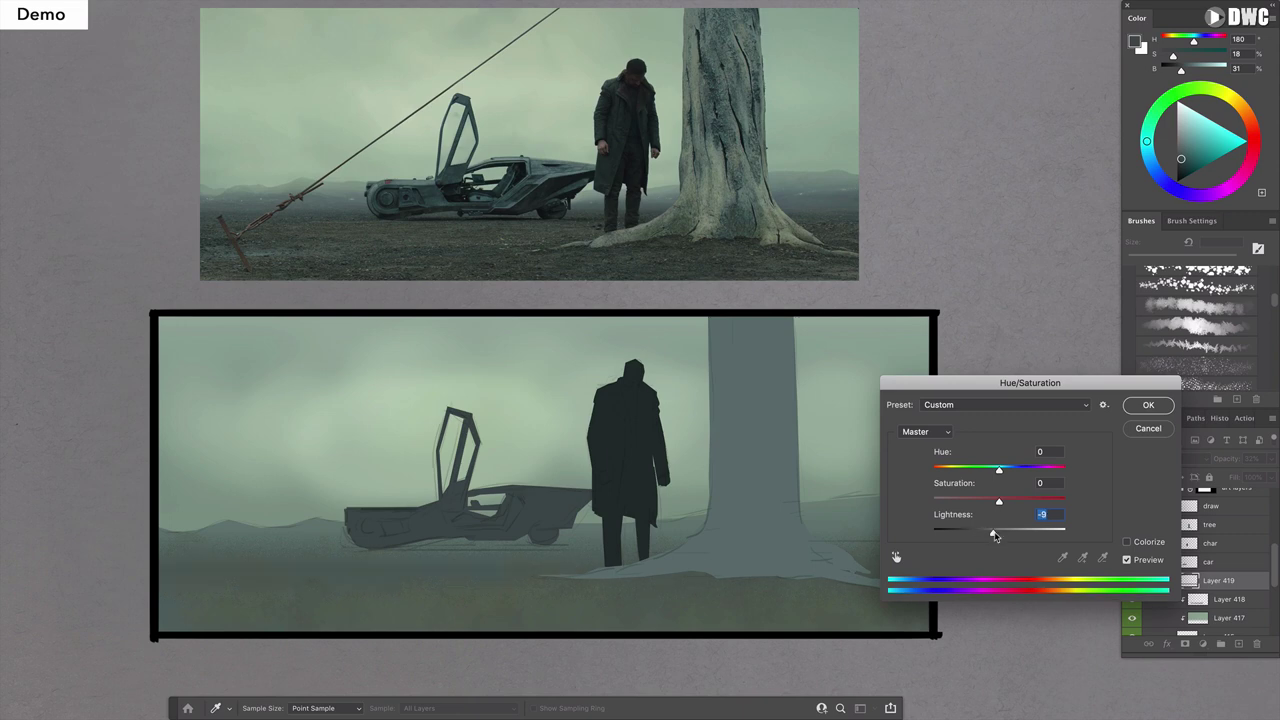
left_click(1151, 408)
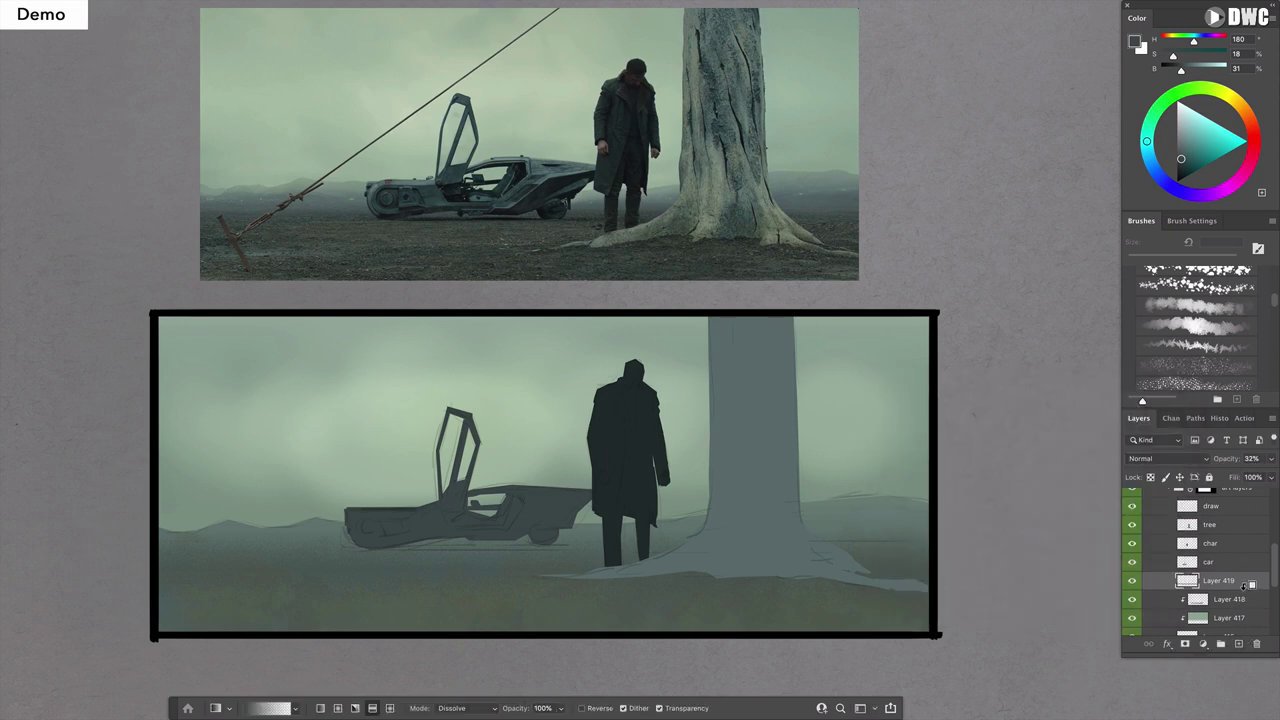
left_click(1244, 588, "alt")
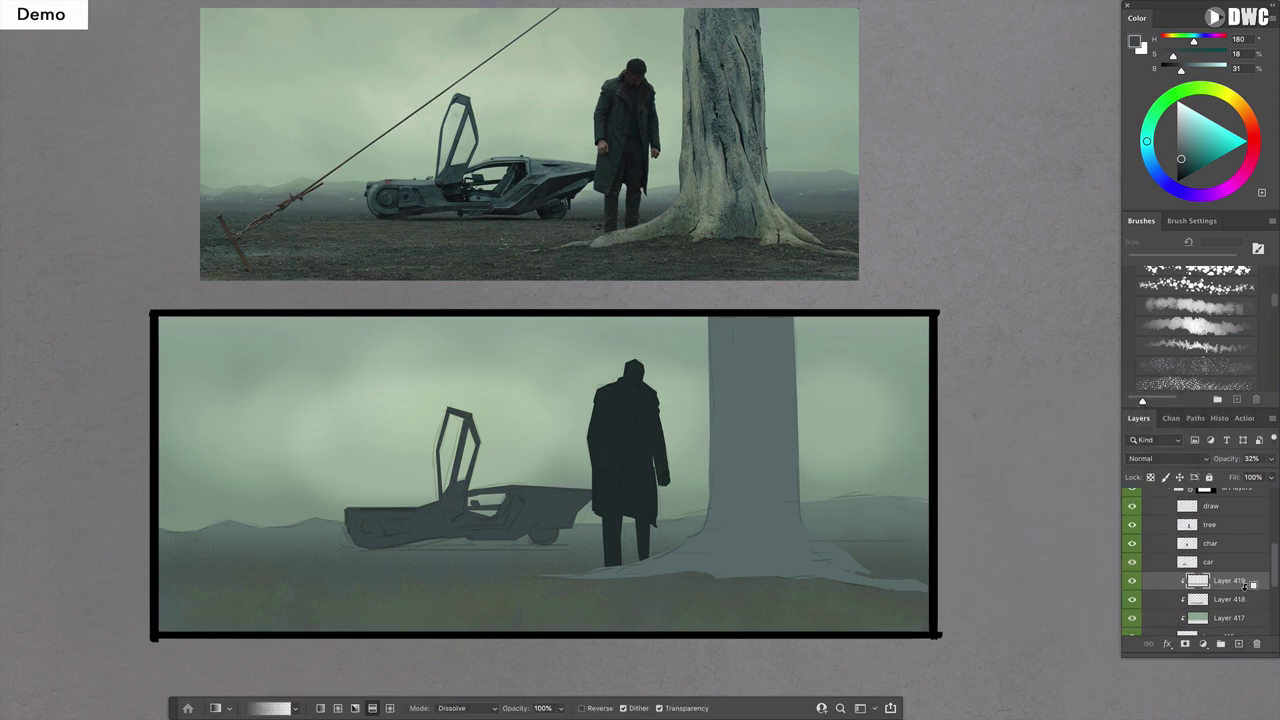
Add another layer clipped to the ground and draw a small radial Dissolve gradient below the tree roots.
left_click(1240, 643)
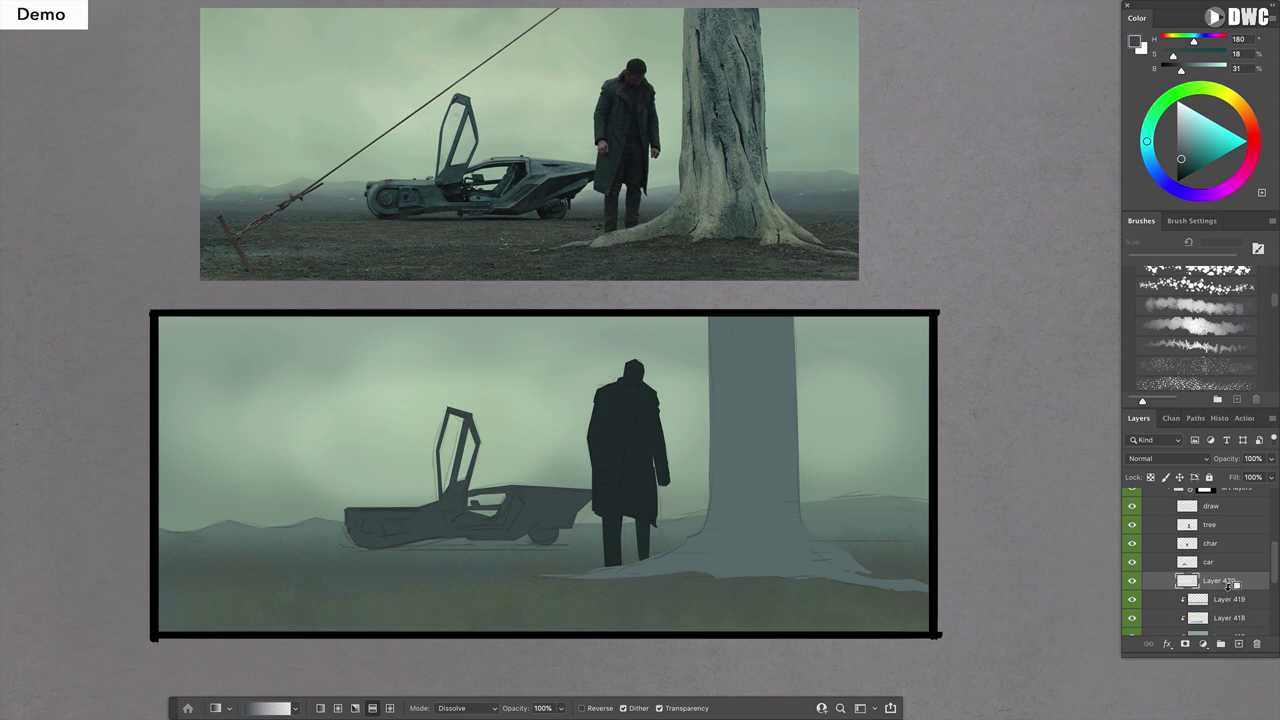
left_click(1231, 583, "alt")
left_click(337, 708)
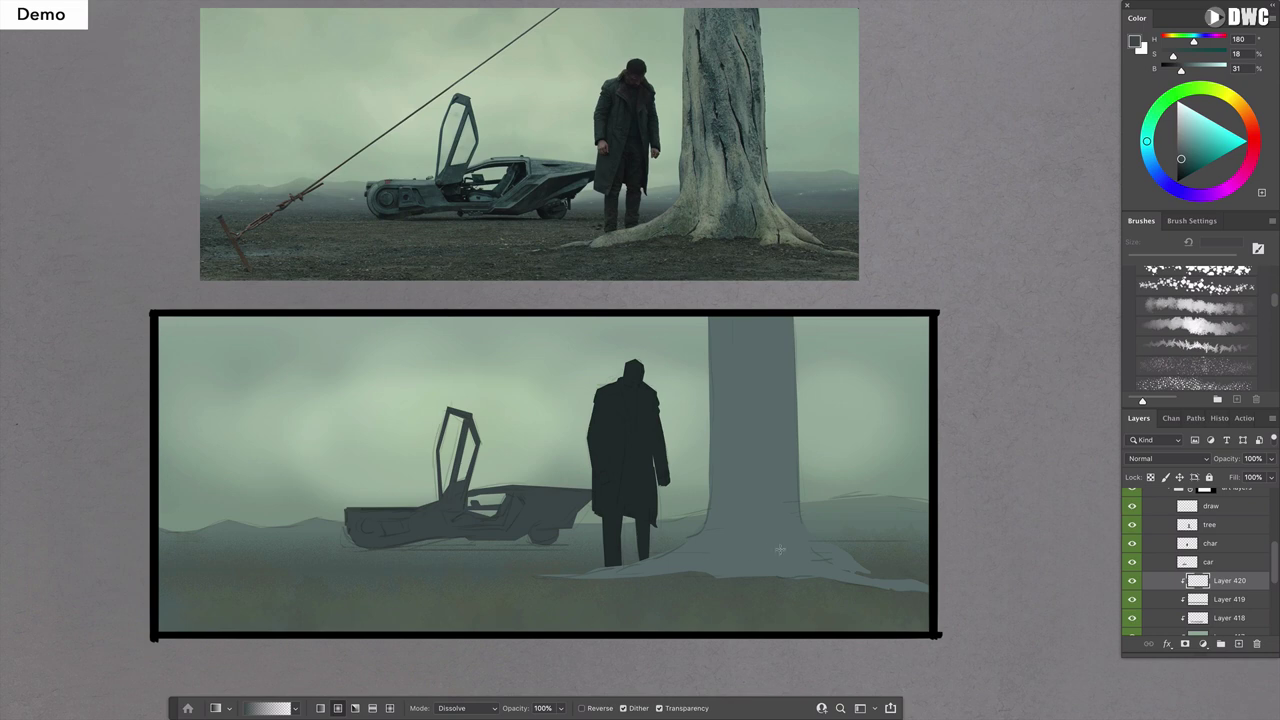
left_click_drag(819, 616, 906, 607)
Stretch the radial gradient to about 312% width and 87% height, and position it across the ground beneath the tree.
key("ctrl+t")
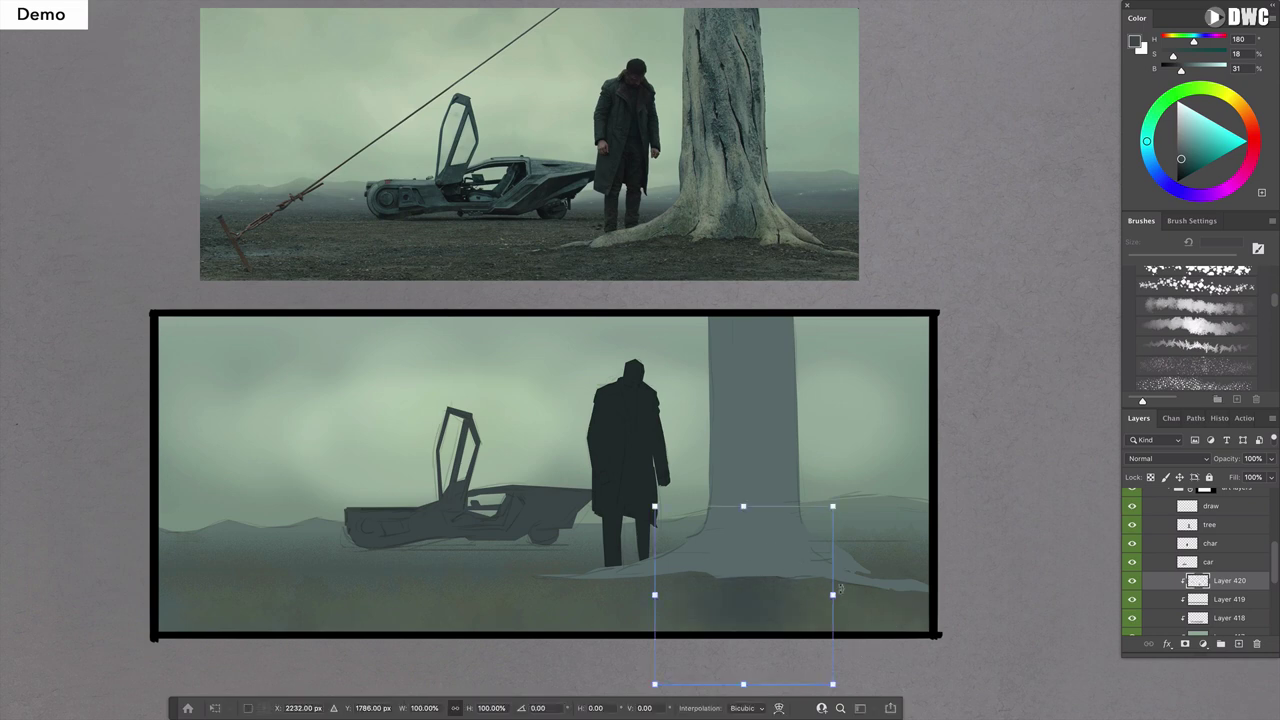
left_click_drag(830, 595, 942, 591)
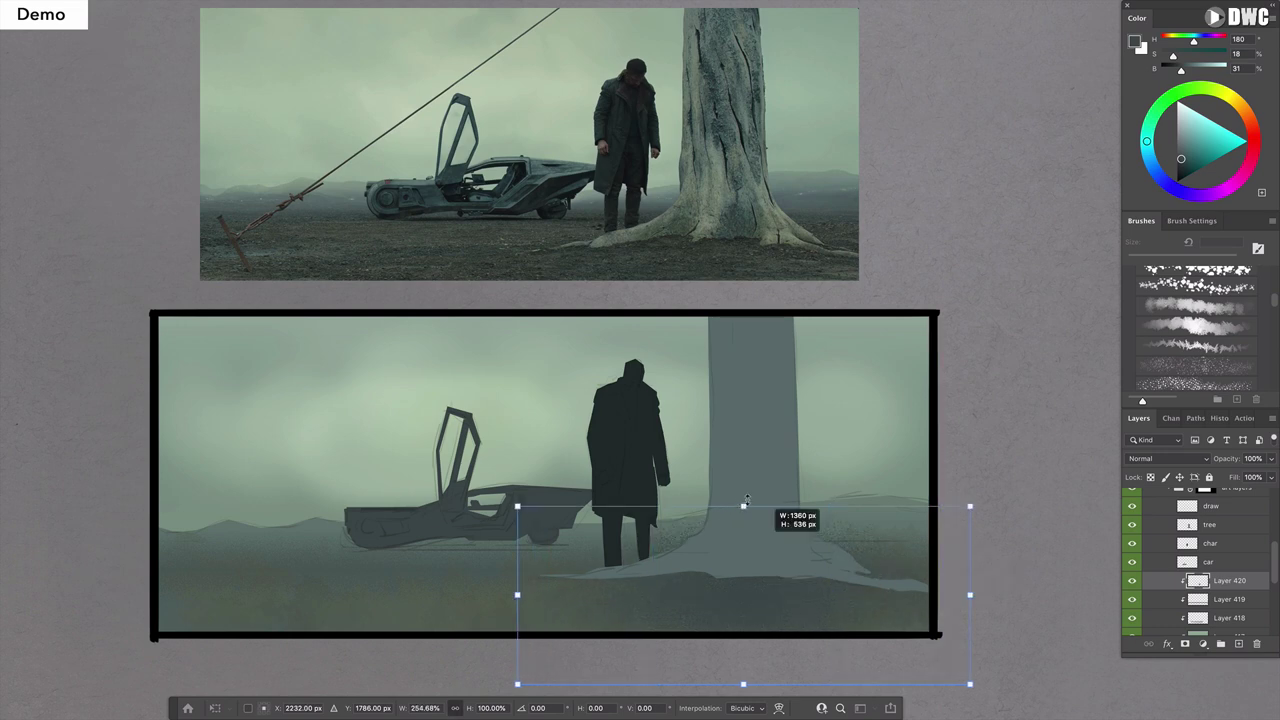
left_click_drag(743, 507, 742, 531)
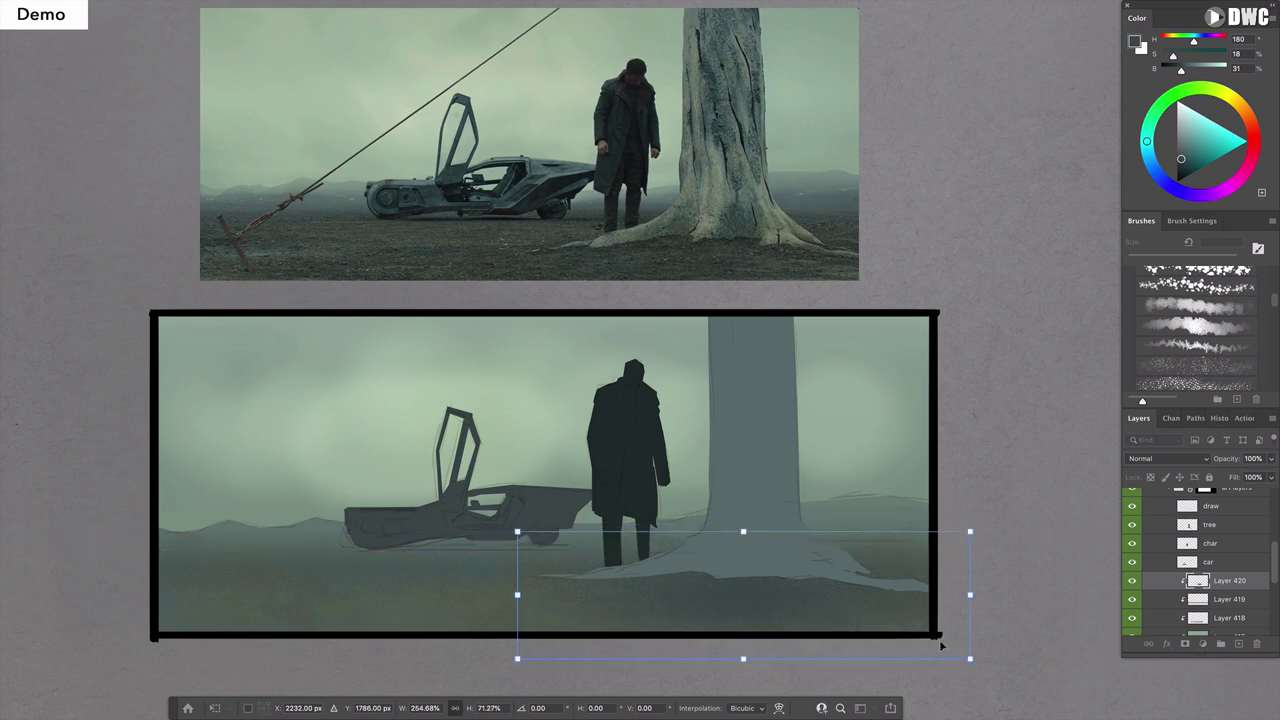
left_click_drag(973, 662, 1070, 688)
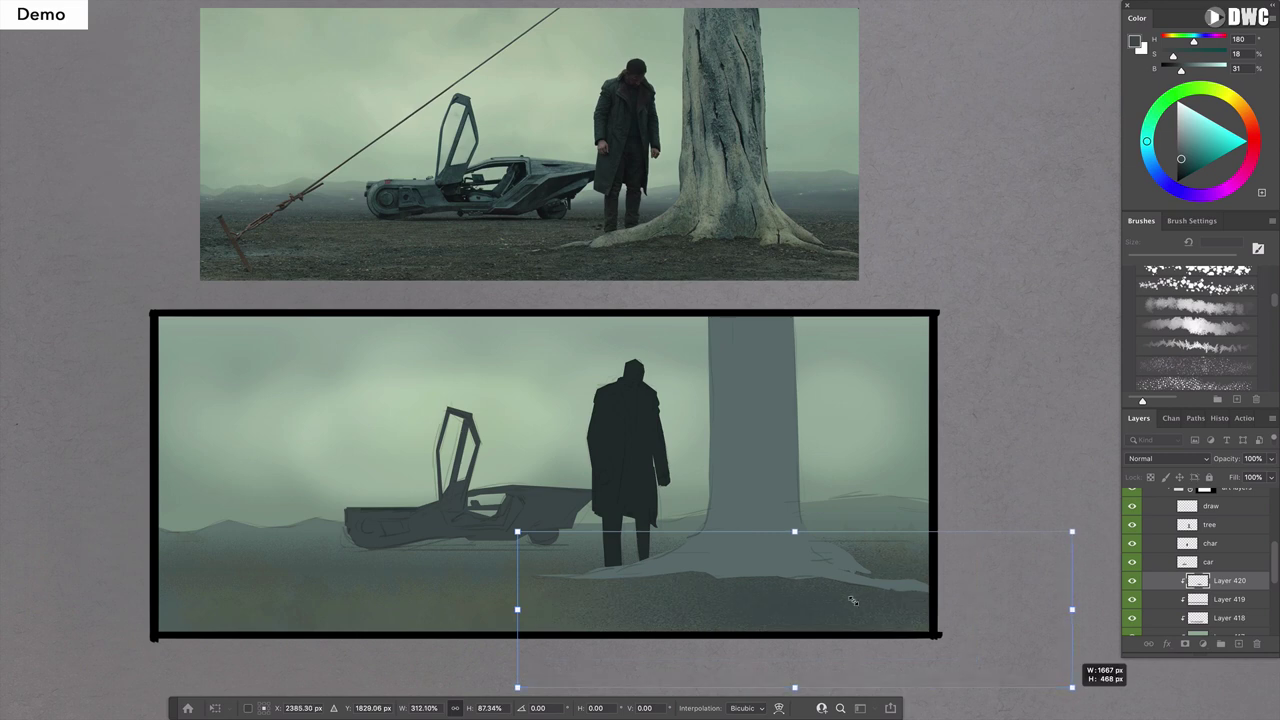
left_click_drag(849, 600, 805, 603)
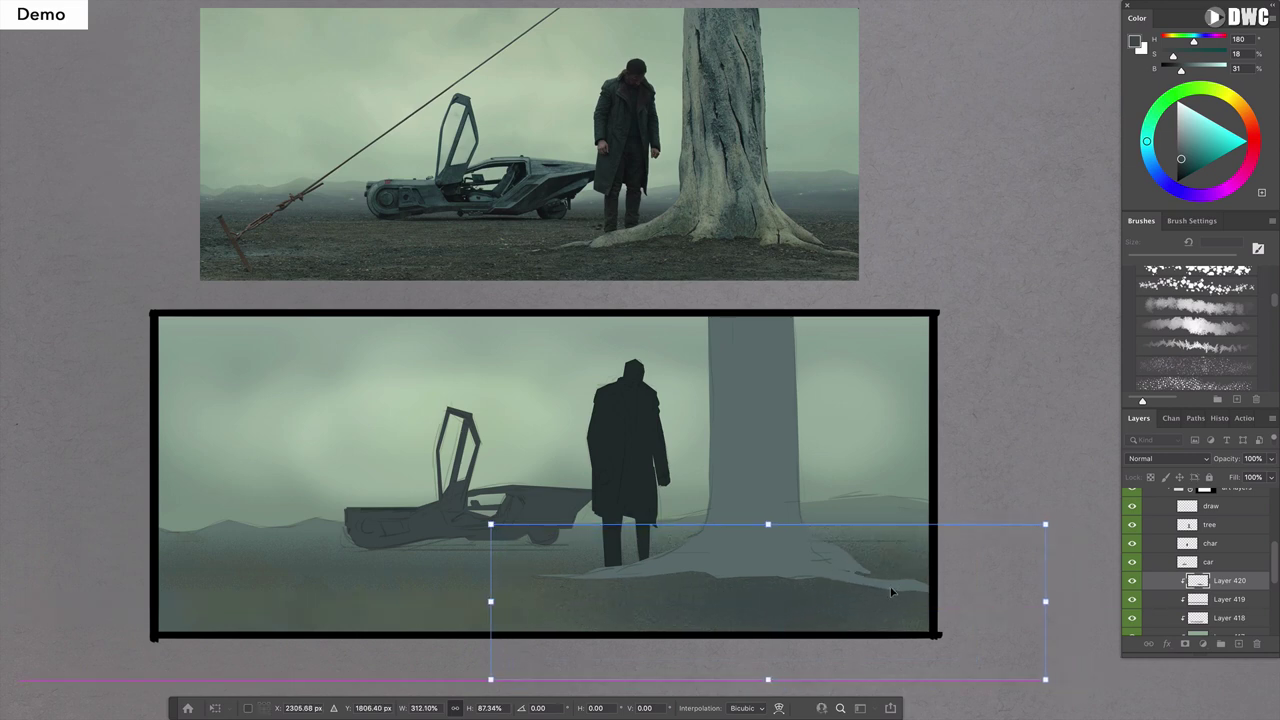
key("Return")
key("g")
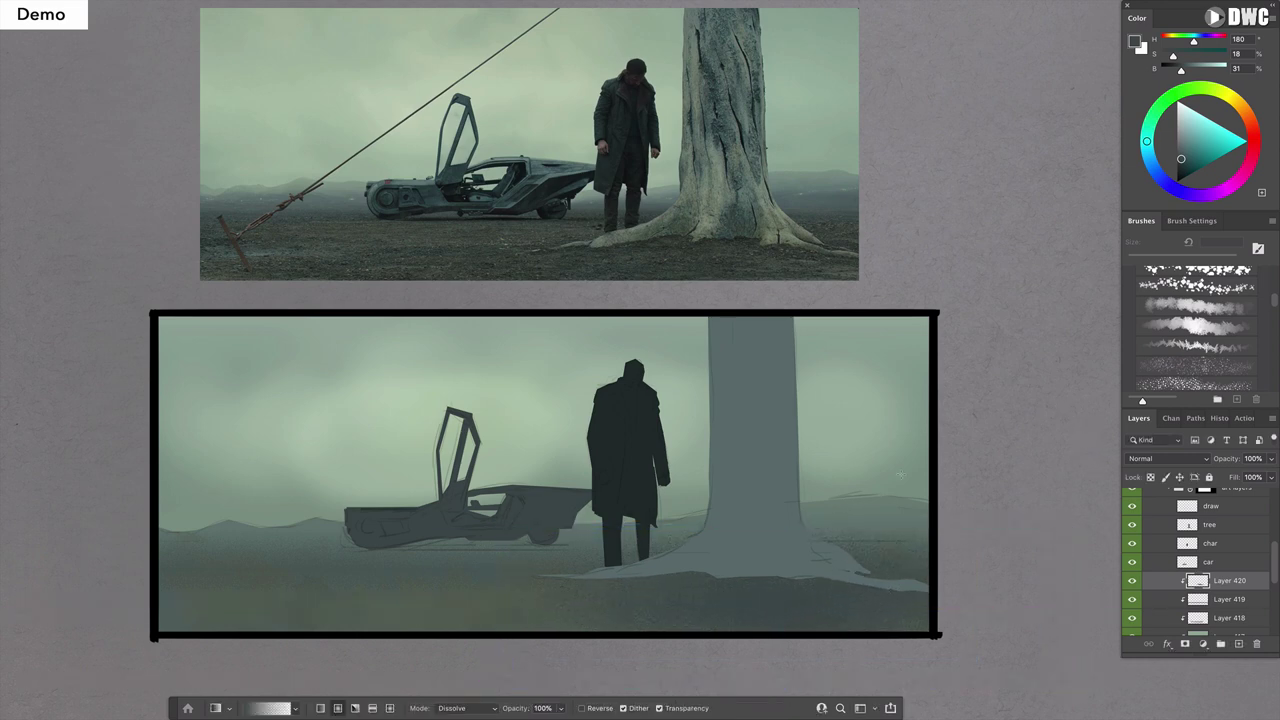
Lower the speckled shadow layer's opacity to 61% and adjust its hue to +11, saturation to +15 and lightness to -19.
left_click(1270, 458)
left_click(1250, 477)
left_click_drag(1247, 478, 1233, 484)
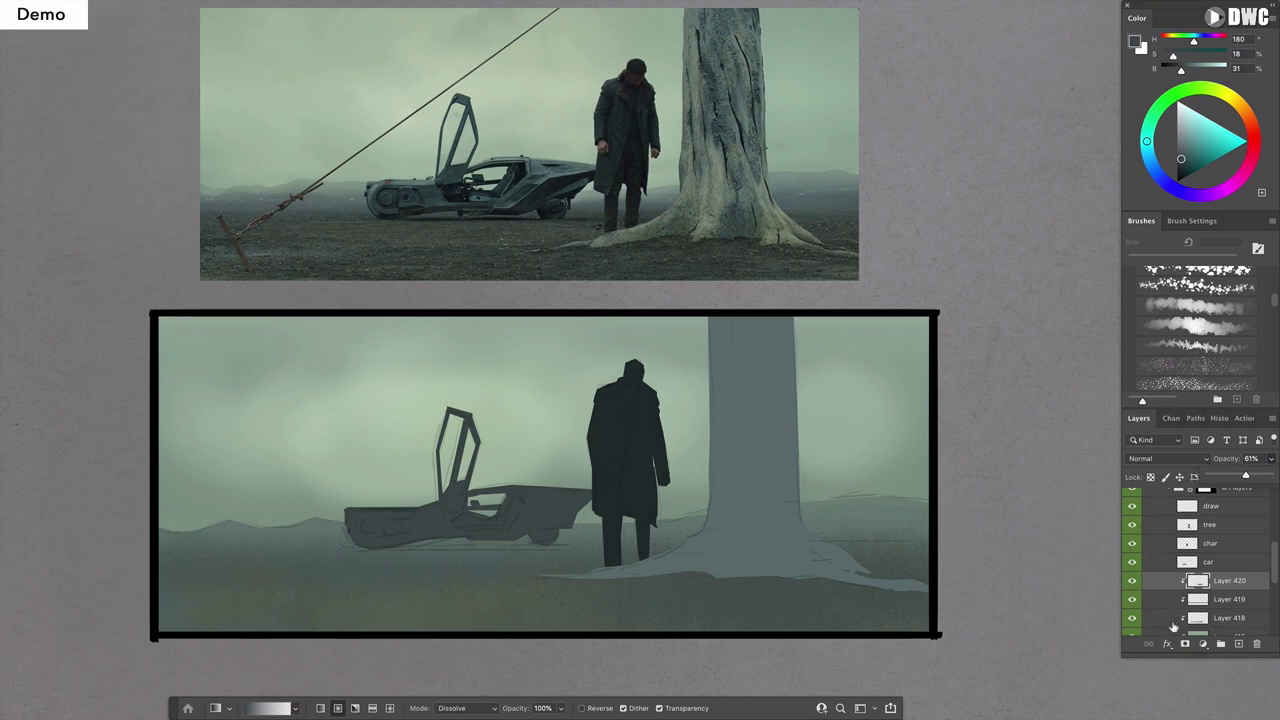
key("ctrl+u")
left_click_drag(999, 530, 1000, 478)
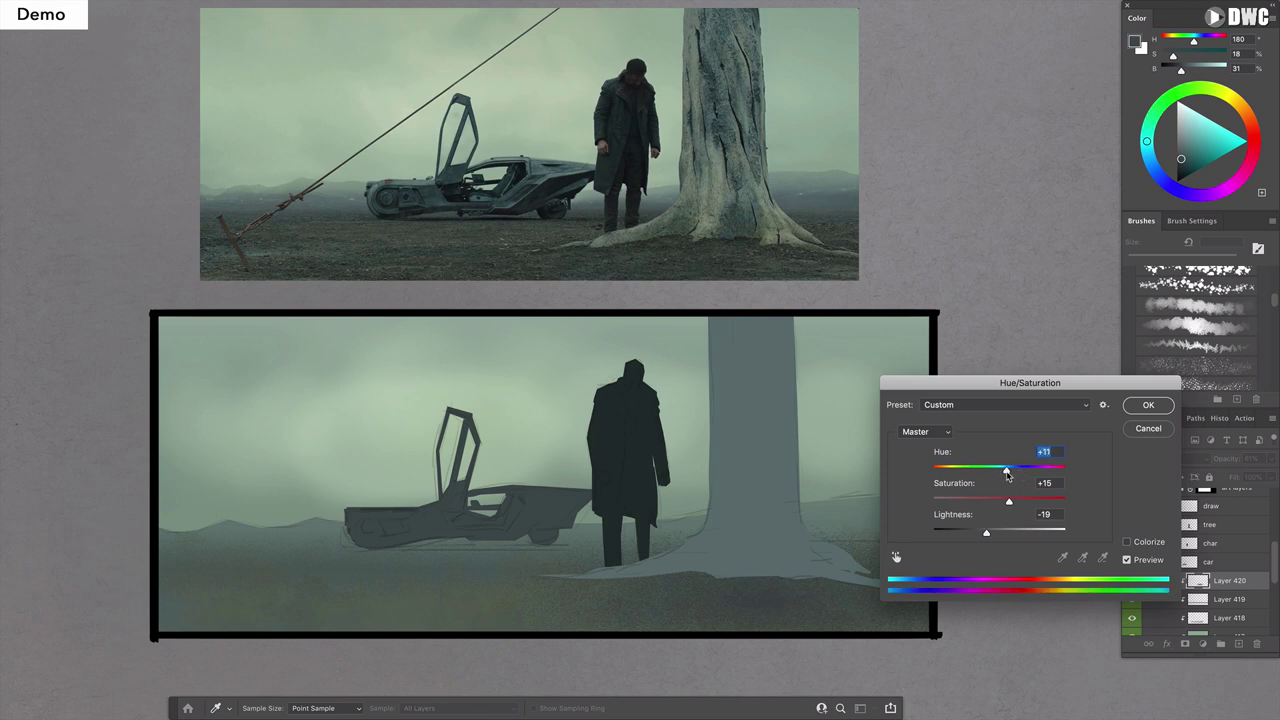
left_click(1130, 408)
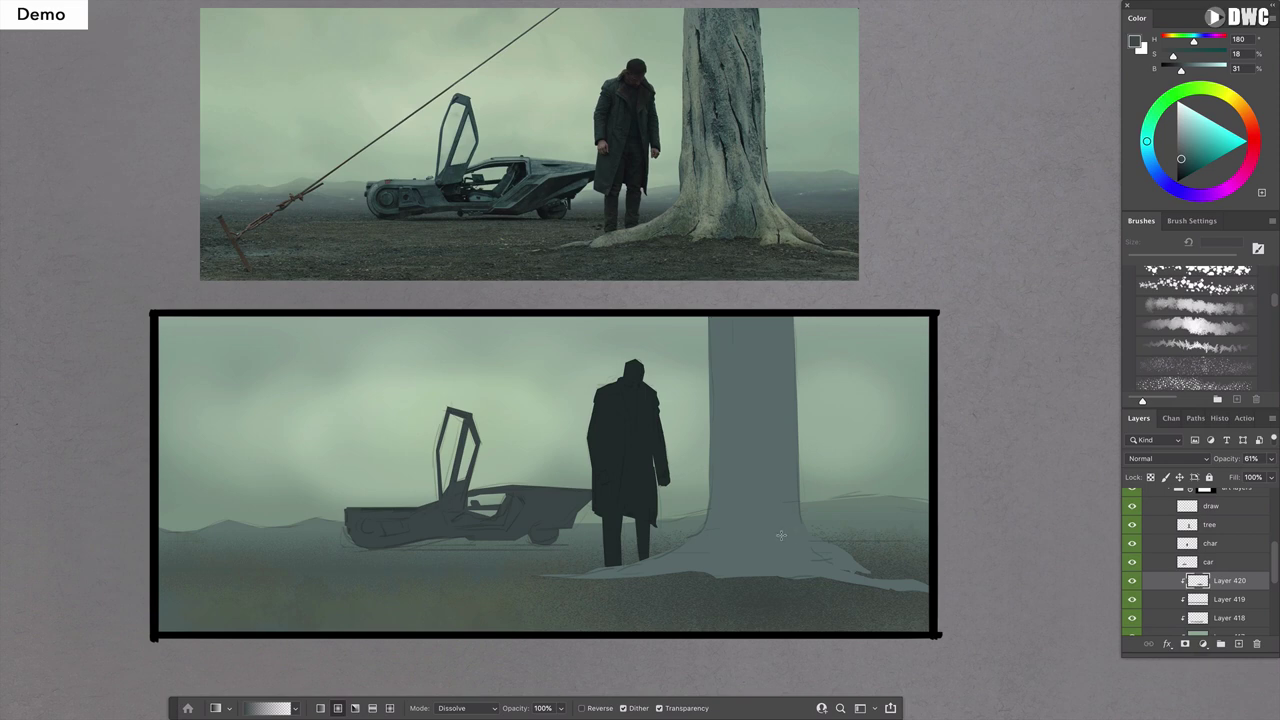
Soften the speckled shadow around the figure's feet with a soft 175 px eraser, and merge both gradient layers into the ground texture layer.
key("e")
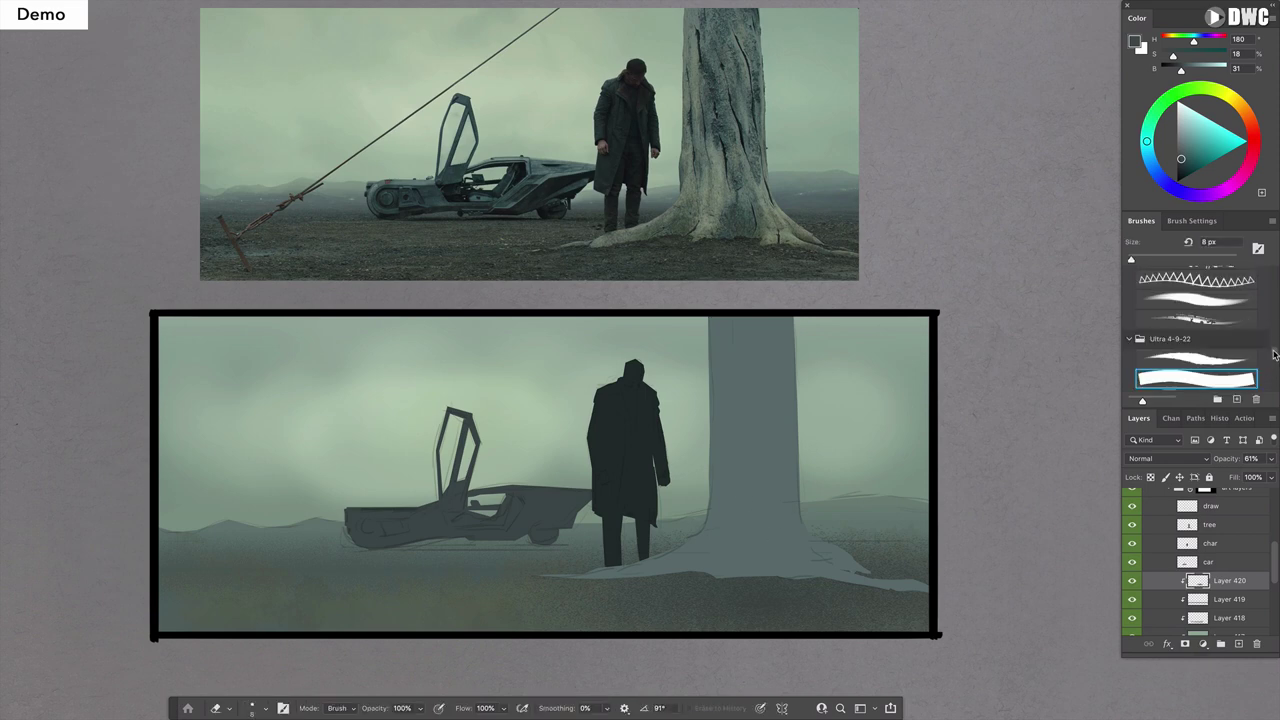
left_click_drag(1275, 355, 1276, 322)
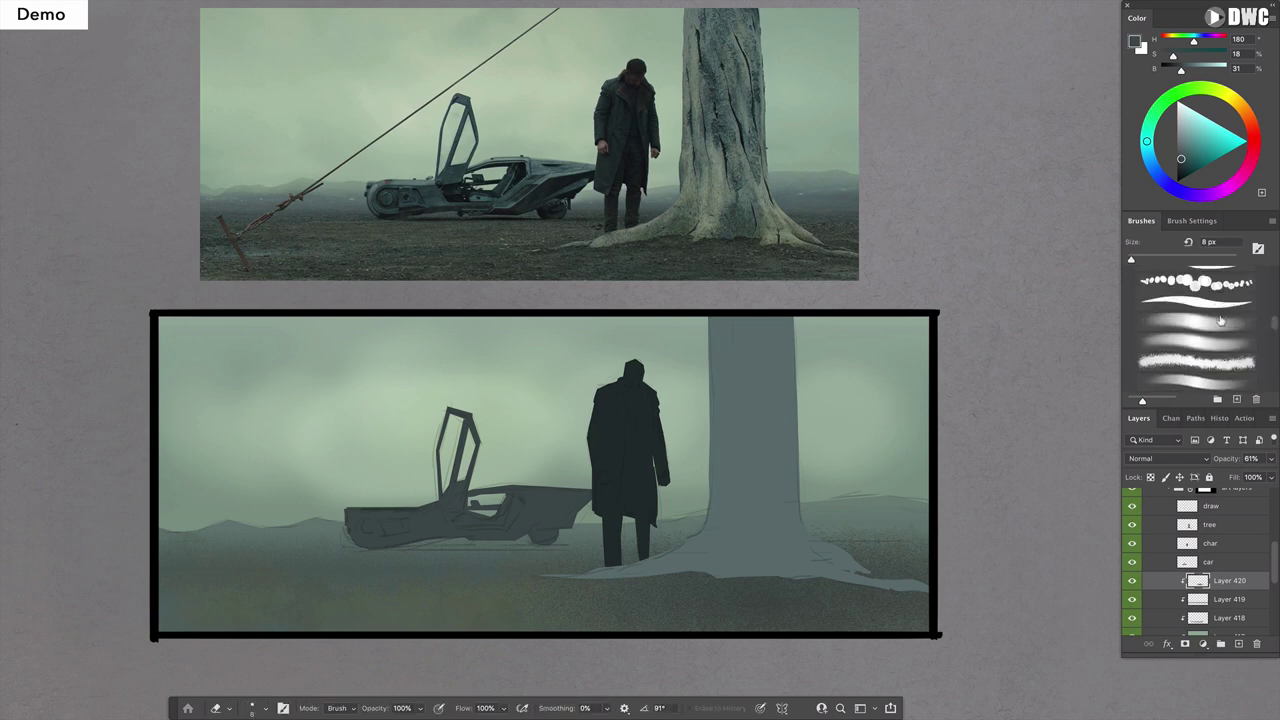
left_click(1196, 342)
key("bracketleft")
key("bracketleft")
key("bracketleft")
key("bracketleft")
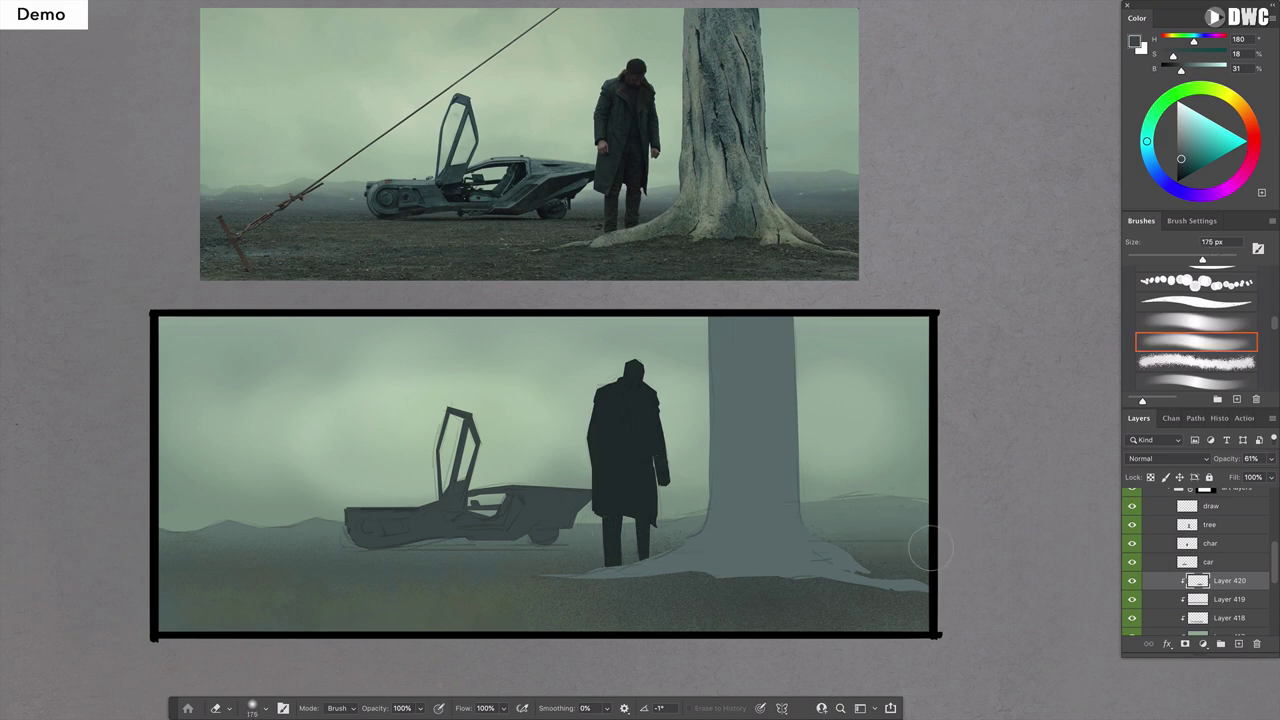
mouse_move(653, 530)
left_mouse_down()
mouse_move(645, 522)
mouse_move(655, 540)
left_mouse_up()
key("Delete")
key("Delete")
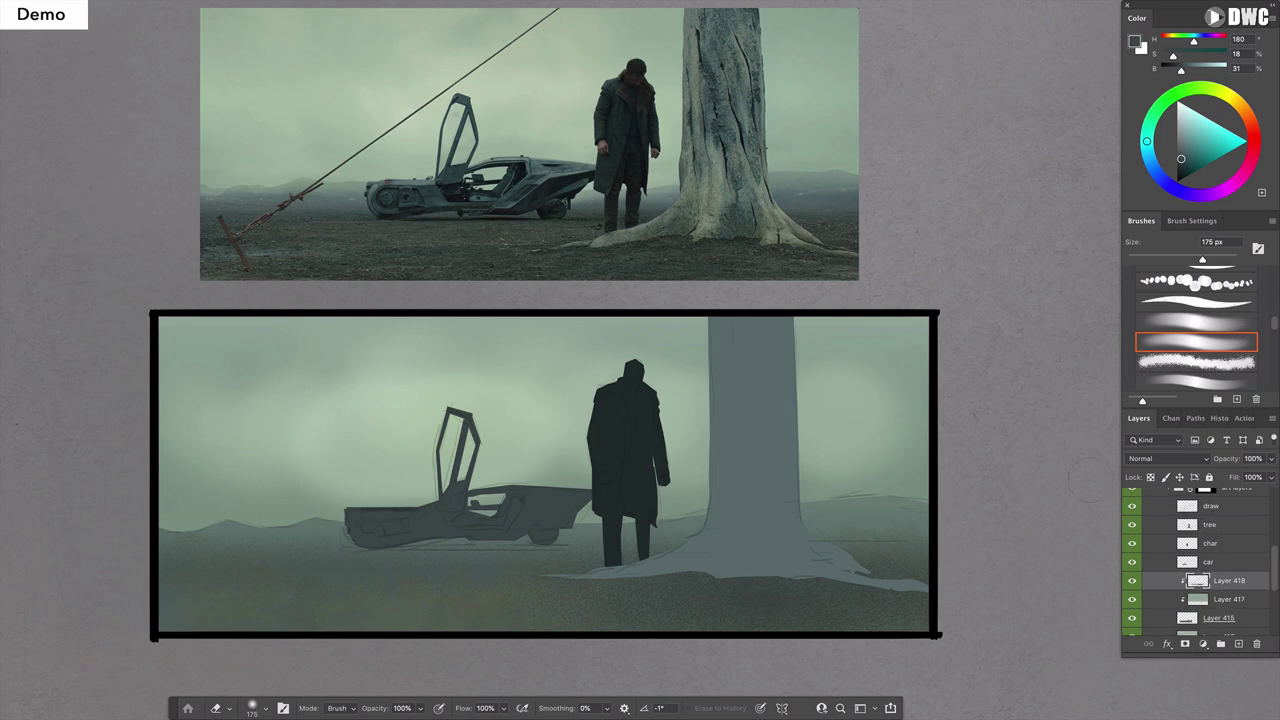
Add a new layer above the car layer and clip it to the car.
left_click(1225, 565)
left_click(1237, 644)
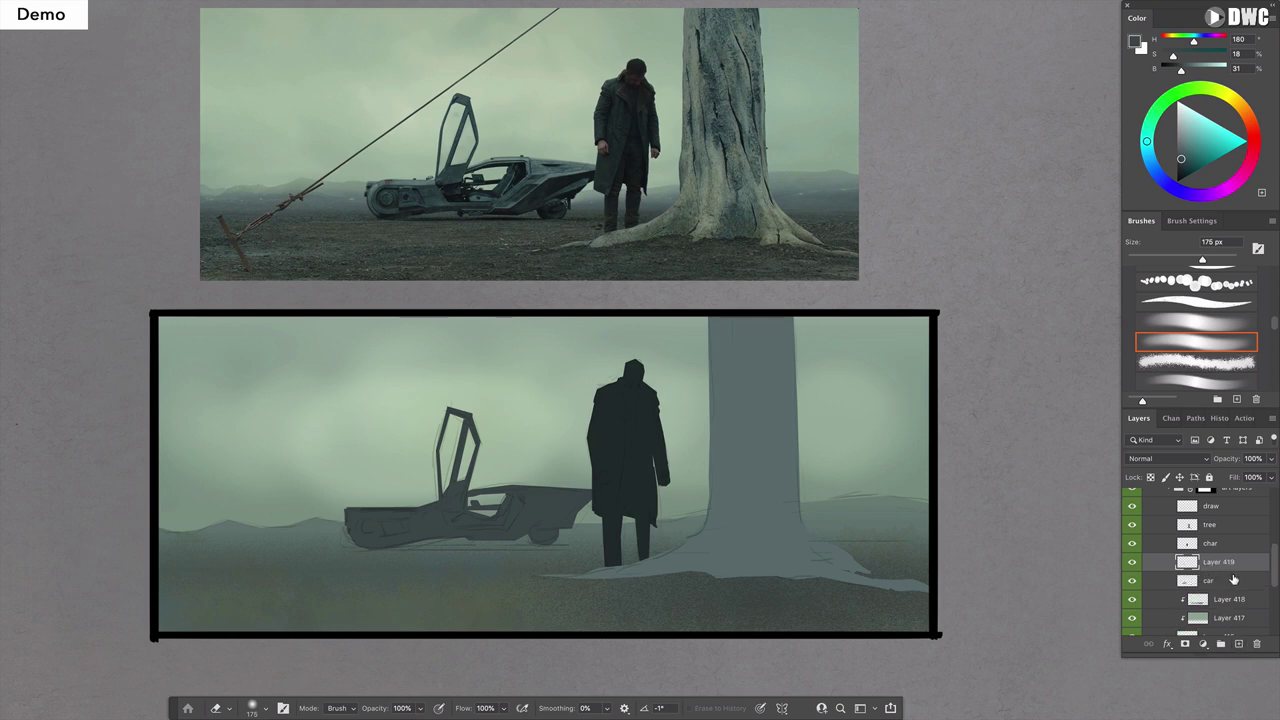
left_click(1235, 564, "alt")
Choose the hard-edged flat brush from the Ultra 4-9-22 brush set and reduce its size to 70 px.
key("b")
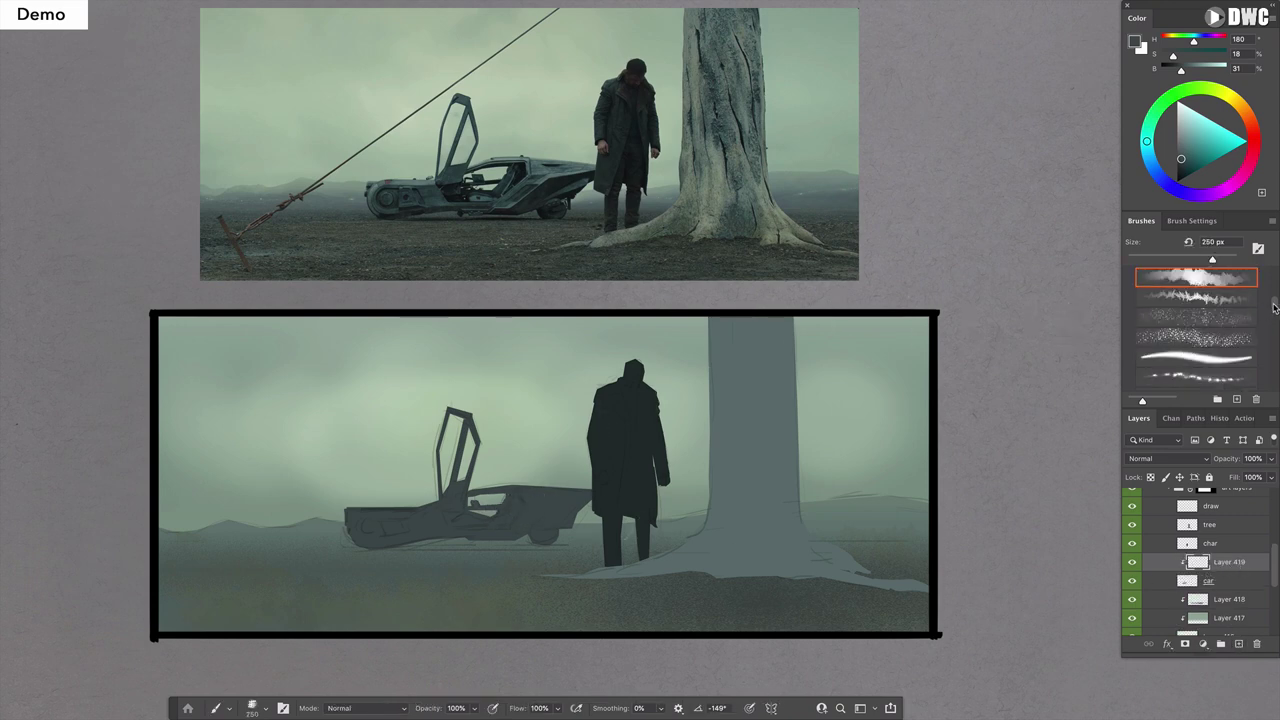
scroll(1274, 308, "up", 10)
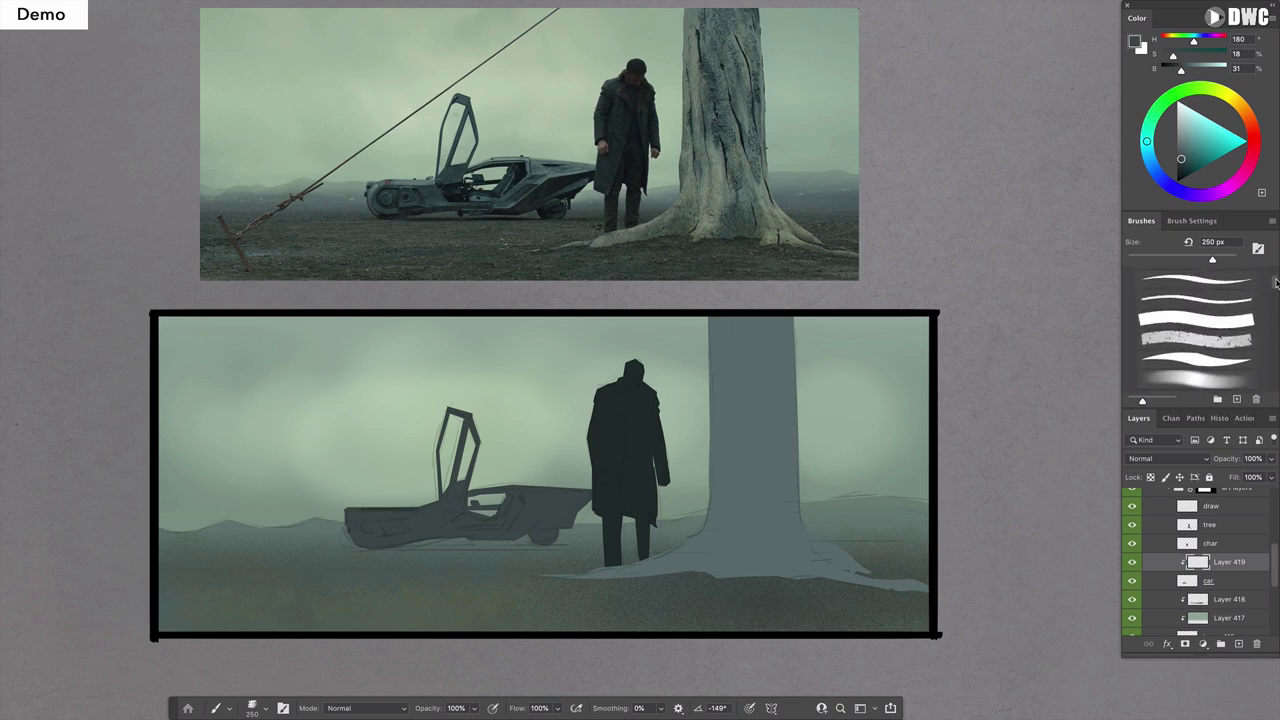
mouse_move(1276, 281)
left_mouse_down()
mouse_move(1269, 417)
mouse_move(1277, 373)
left_mouse_up()
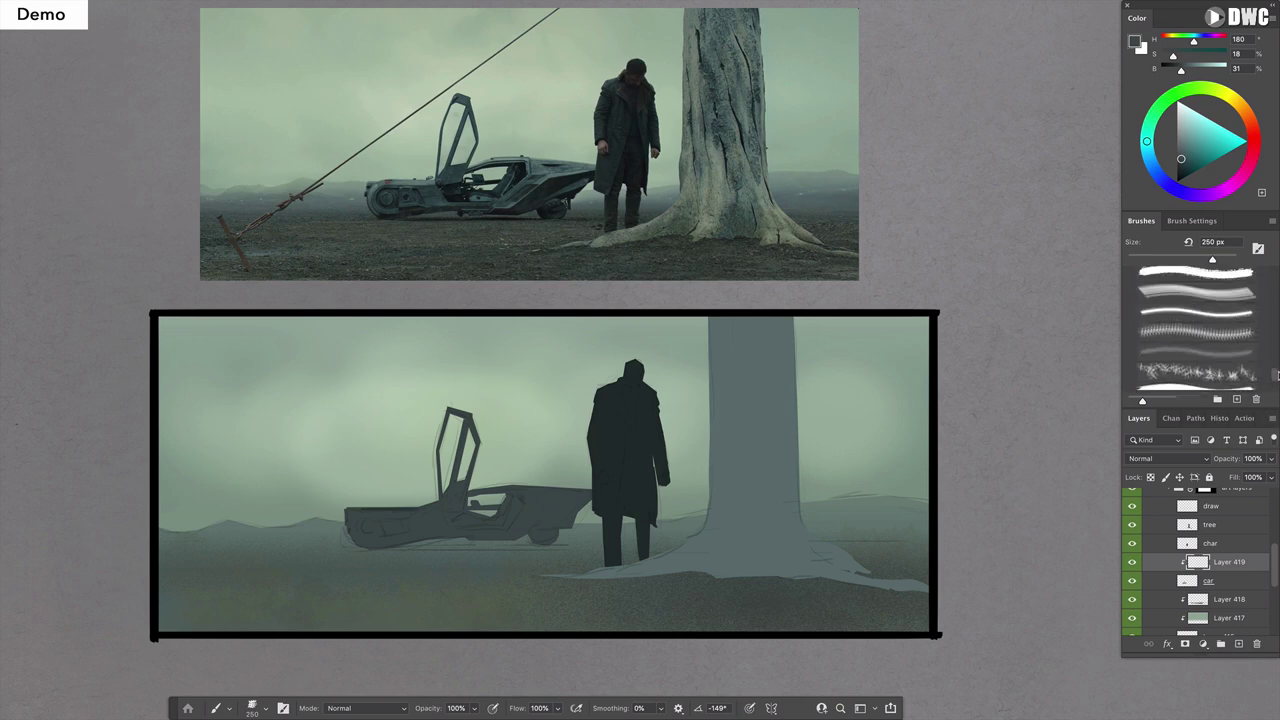
scroll(1207, 350, "down", 8)
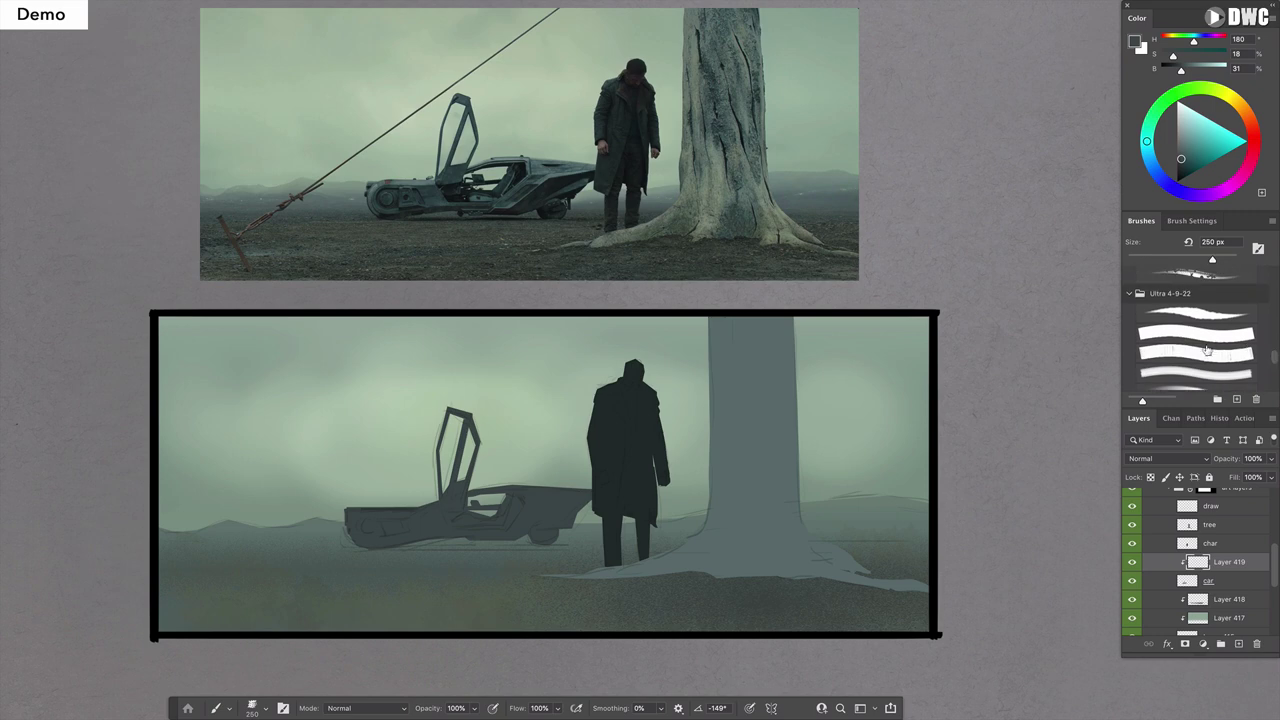
left_click(1207, 350)
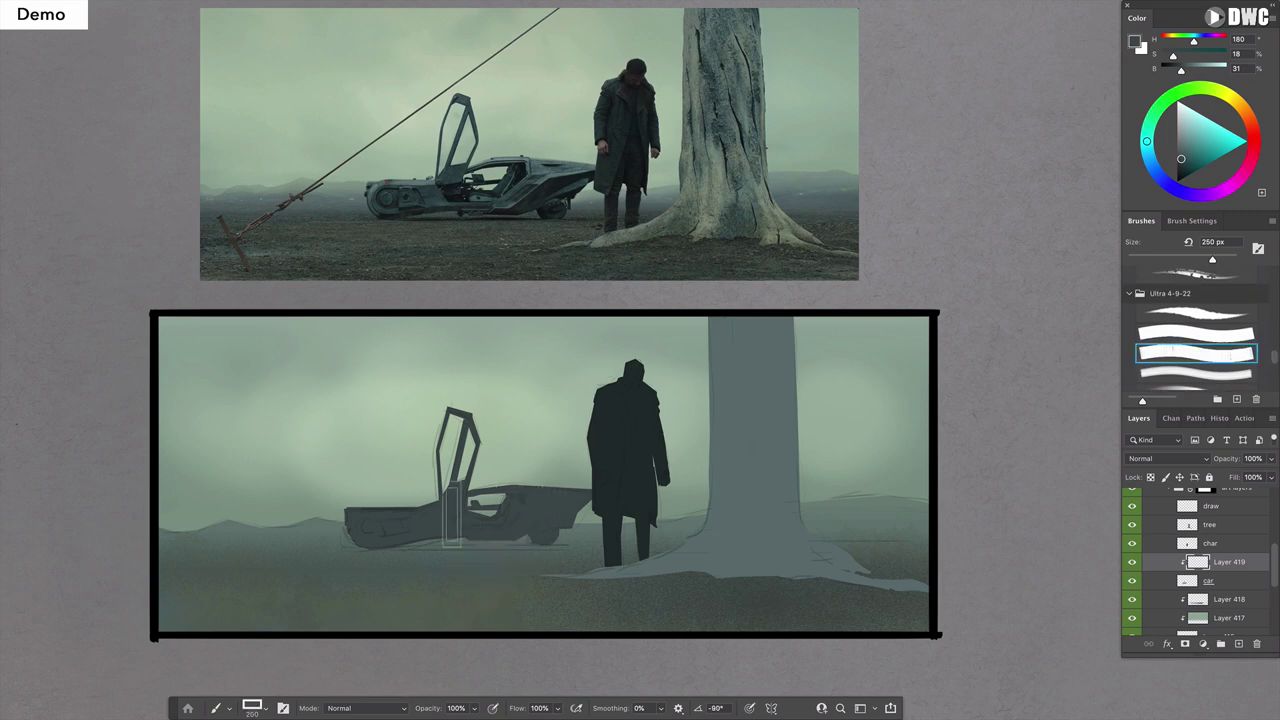
key("bracketleft")
key("bracketleft")
key("bracketleft")
key("bracketleft")
key("bracketleft")
key("bracketleft")
key("bracketleft")
key("bracketleft")
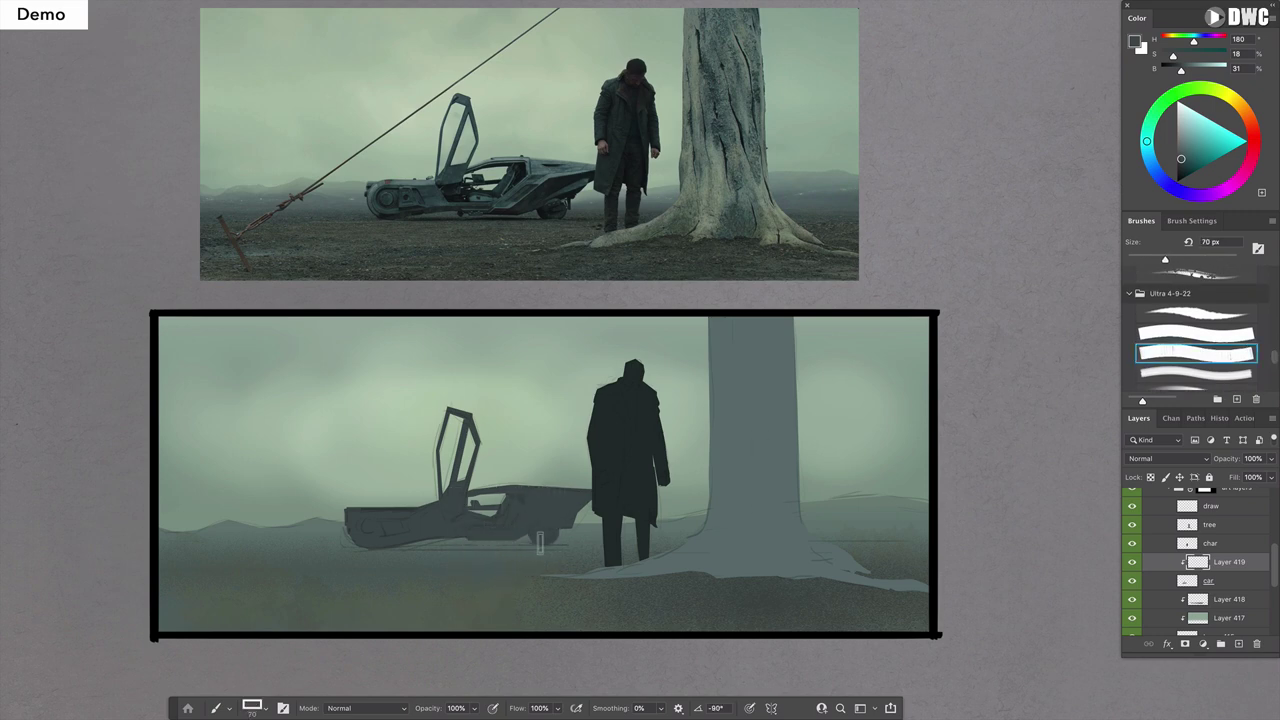
Select a rectangle around the car and add a linear gradient in the coat's dark colour over it, replacing the Dissolve gradient mode.
key("m")
mouse_move(280, 392)
left_mouse_down()
mouse_move(450, 462)
mouse_move(642, 582)
left_mouse_up()
key("g")
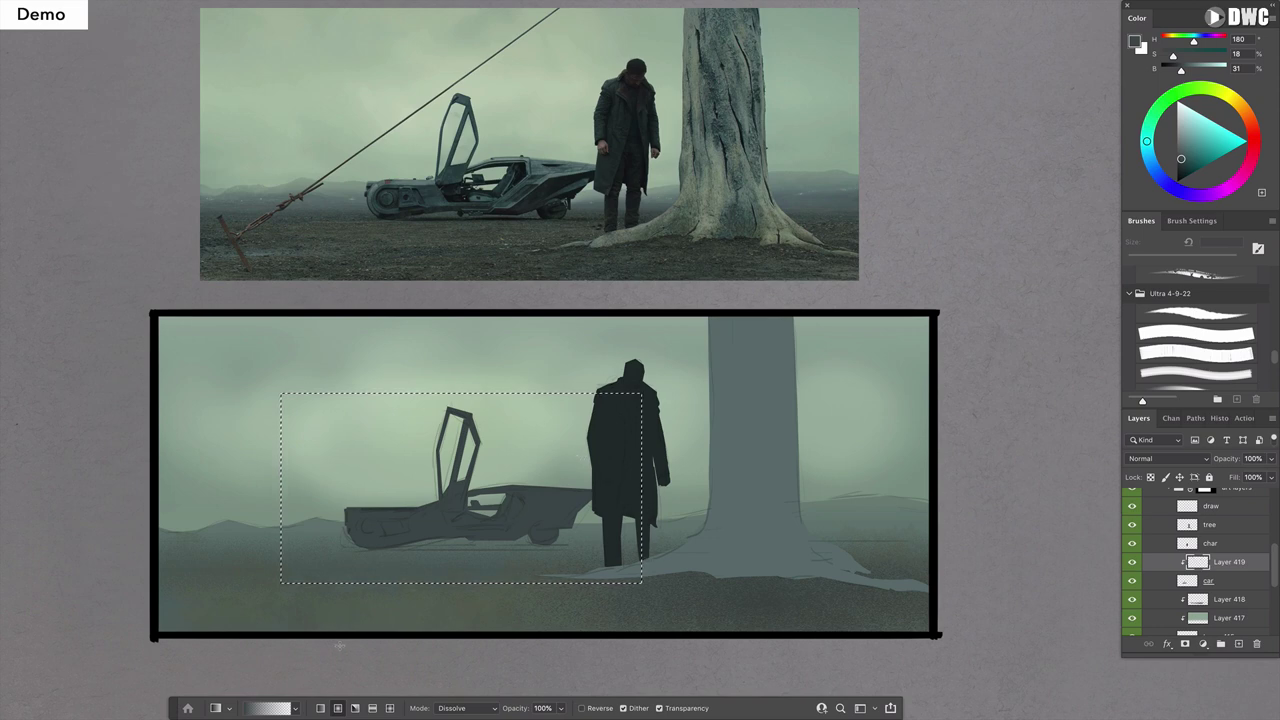
left_click(322, 708)
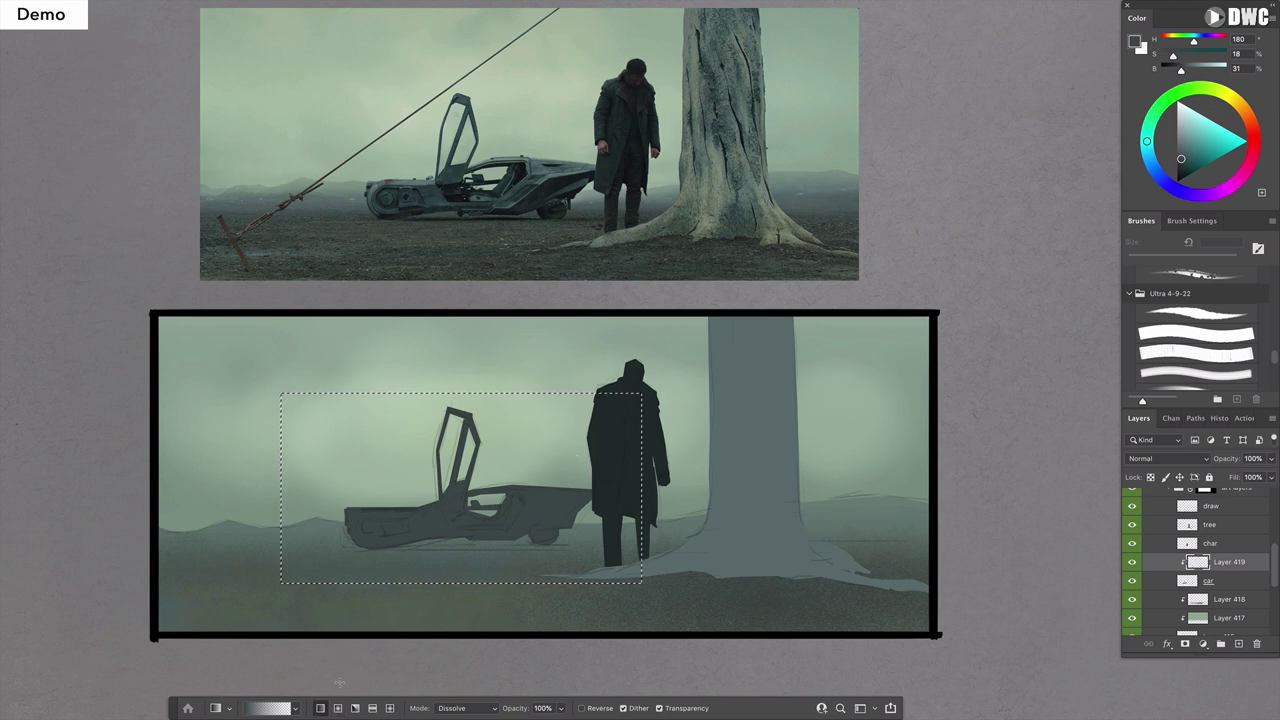
left_click(617, 460, "alt")
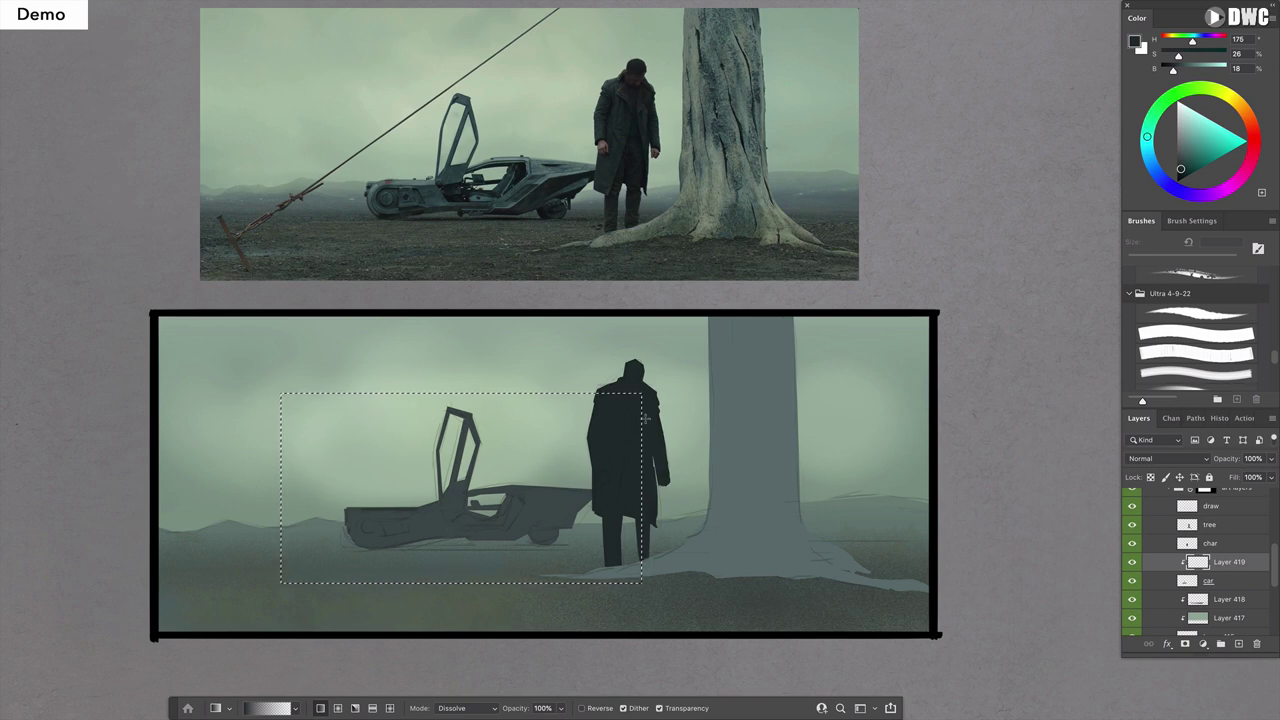
left_click(487, 710)
left_click(472, 386)
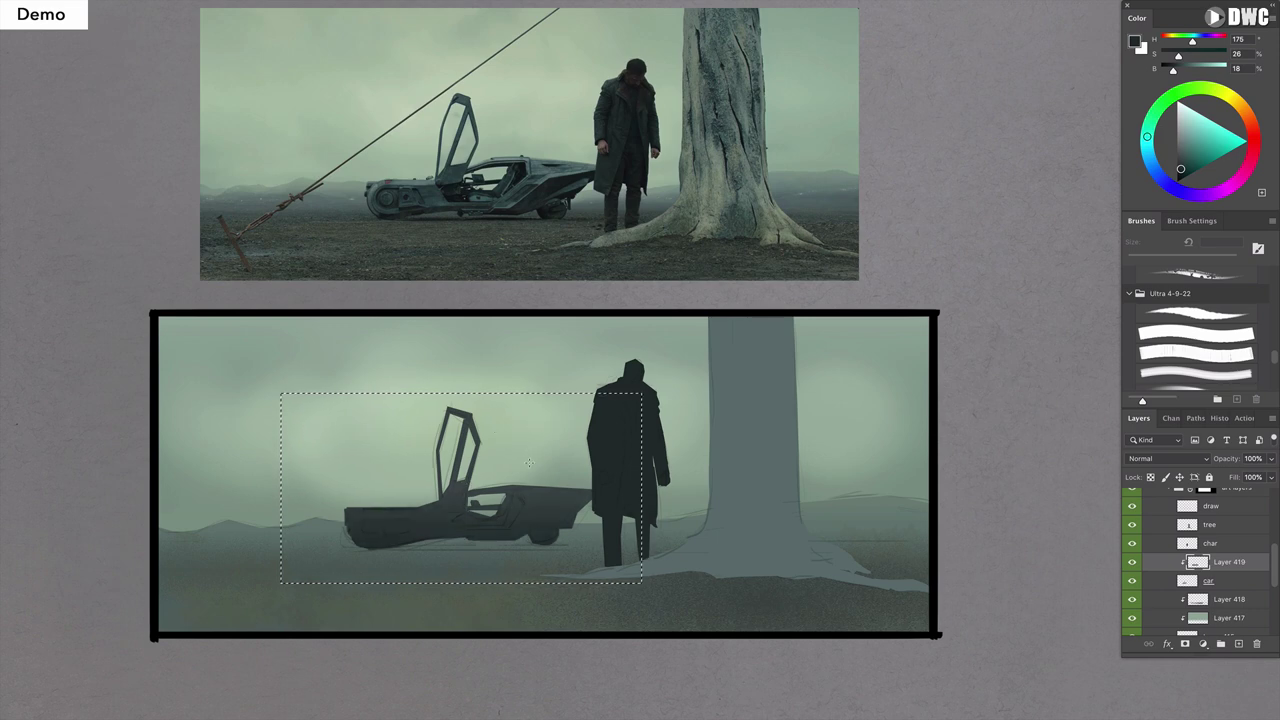
Adjust the car's dark gradient to hue +17, saturation +17 and lightness -8.
key("ctrl+u")
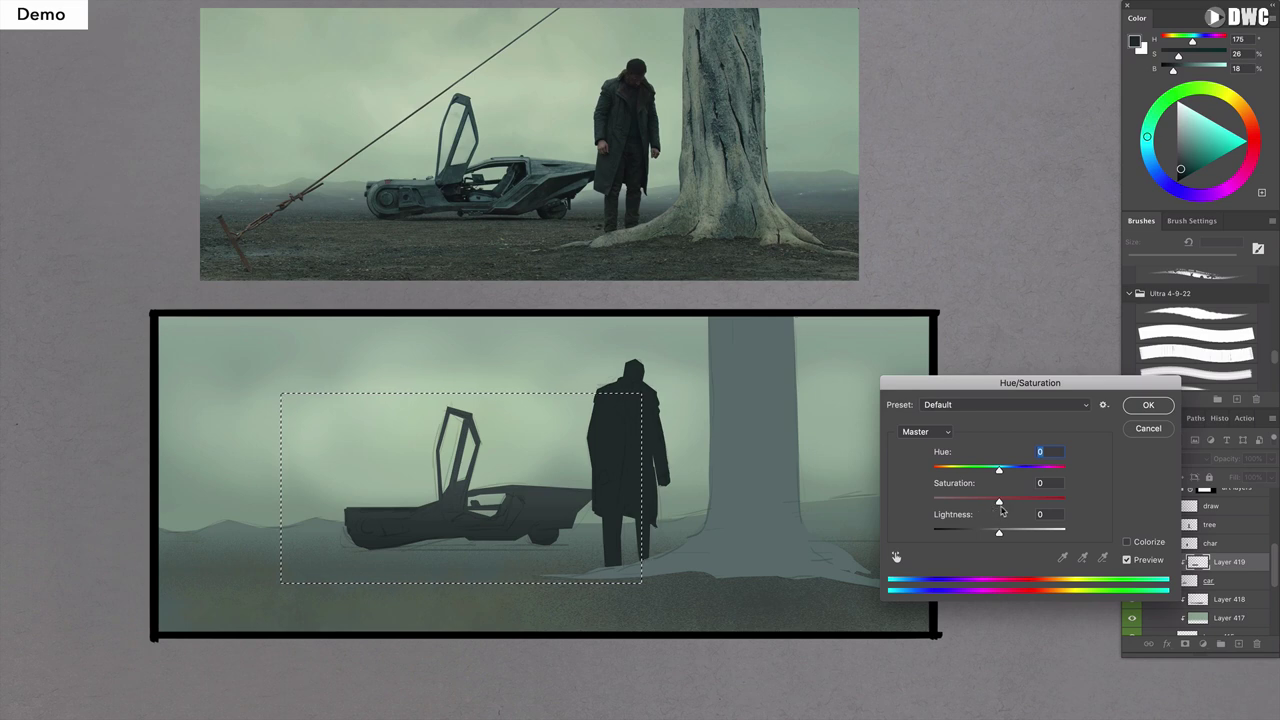
left_click(1011, 503)
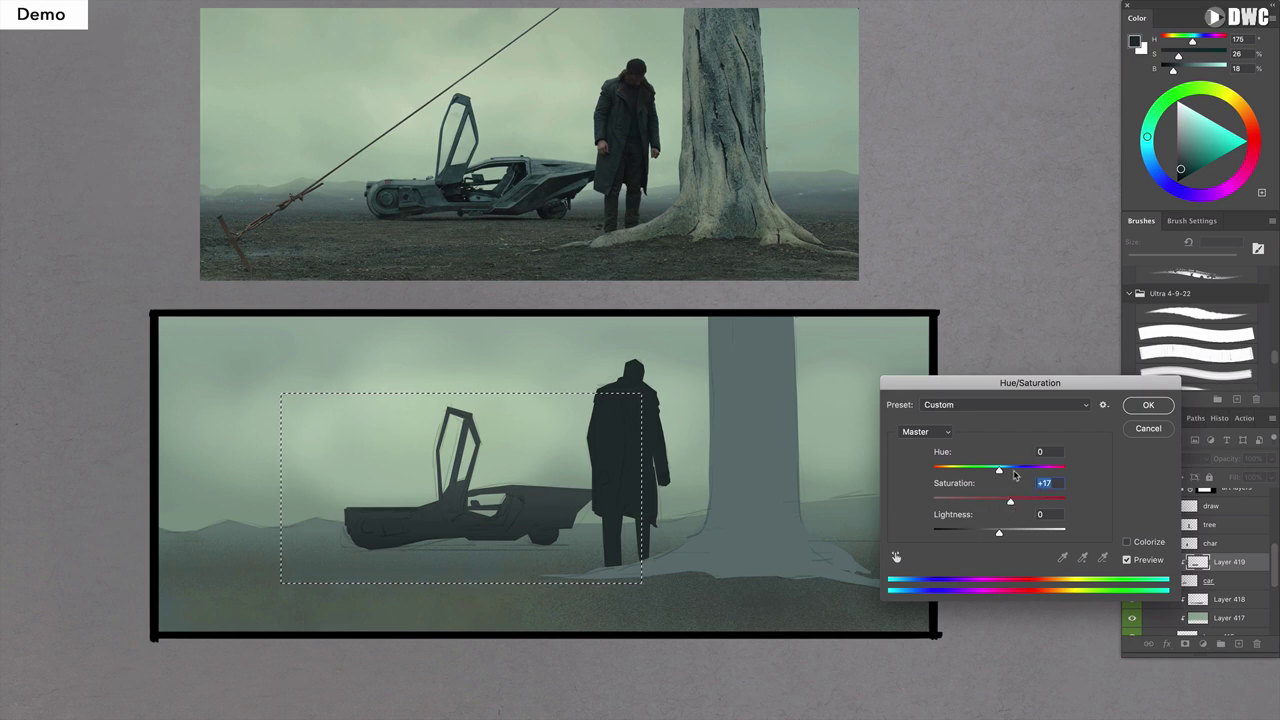
left_click(1013, 470)
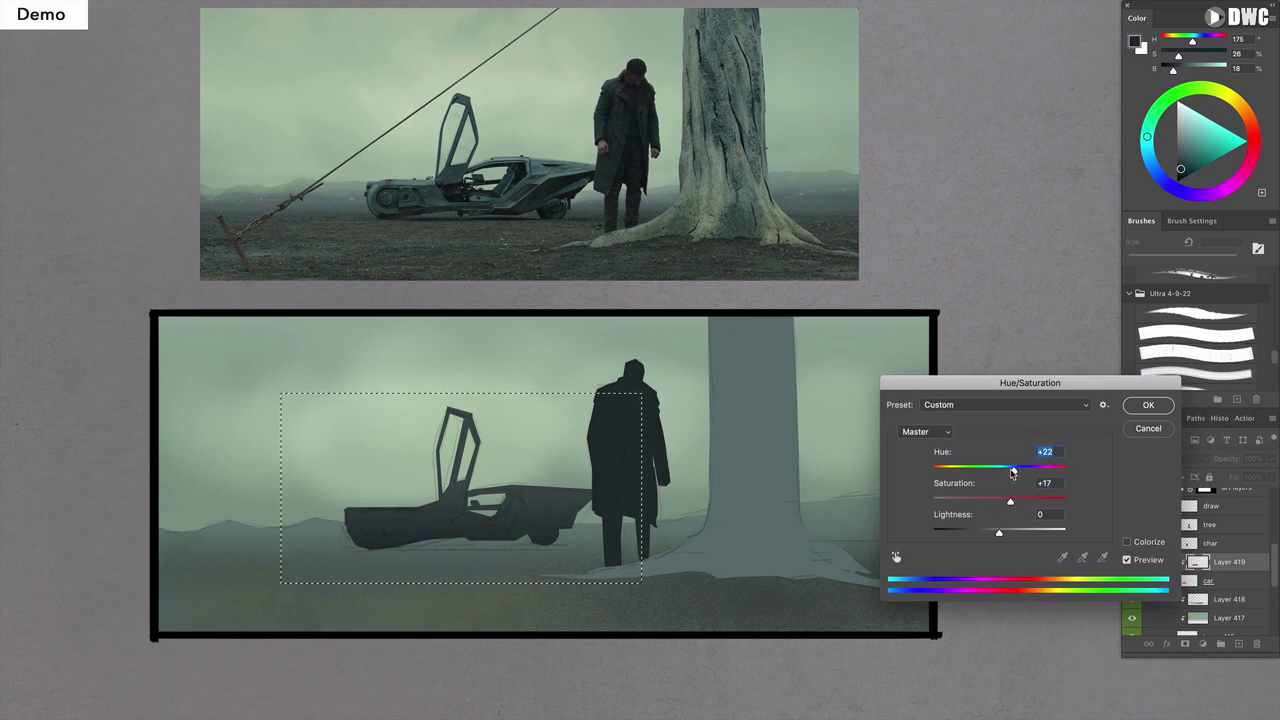
left_click(1010, 470)
left_click_drag(997, 533, 993, 533)
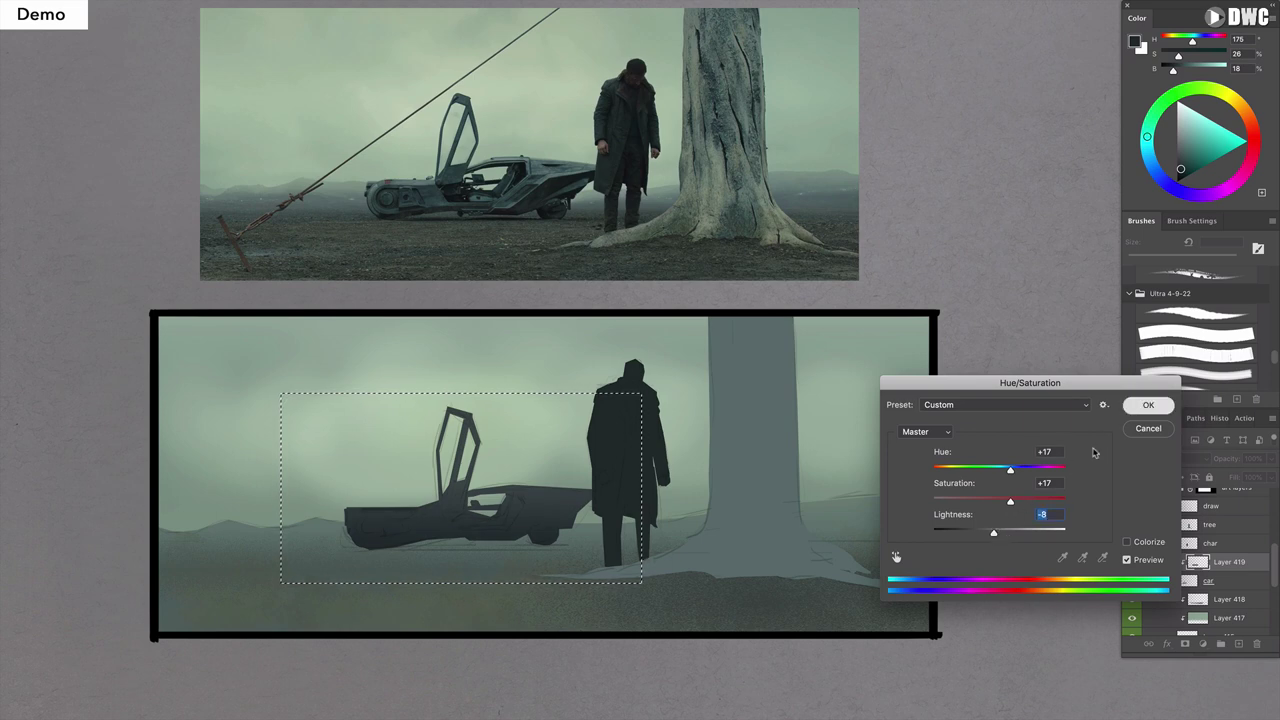
left_click(1136, 407)
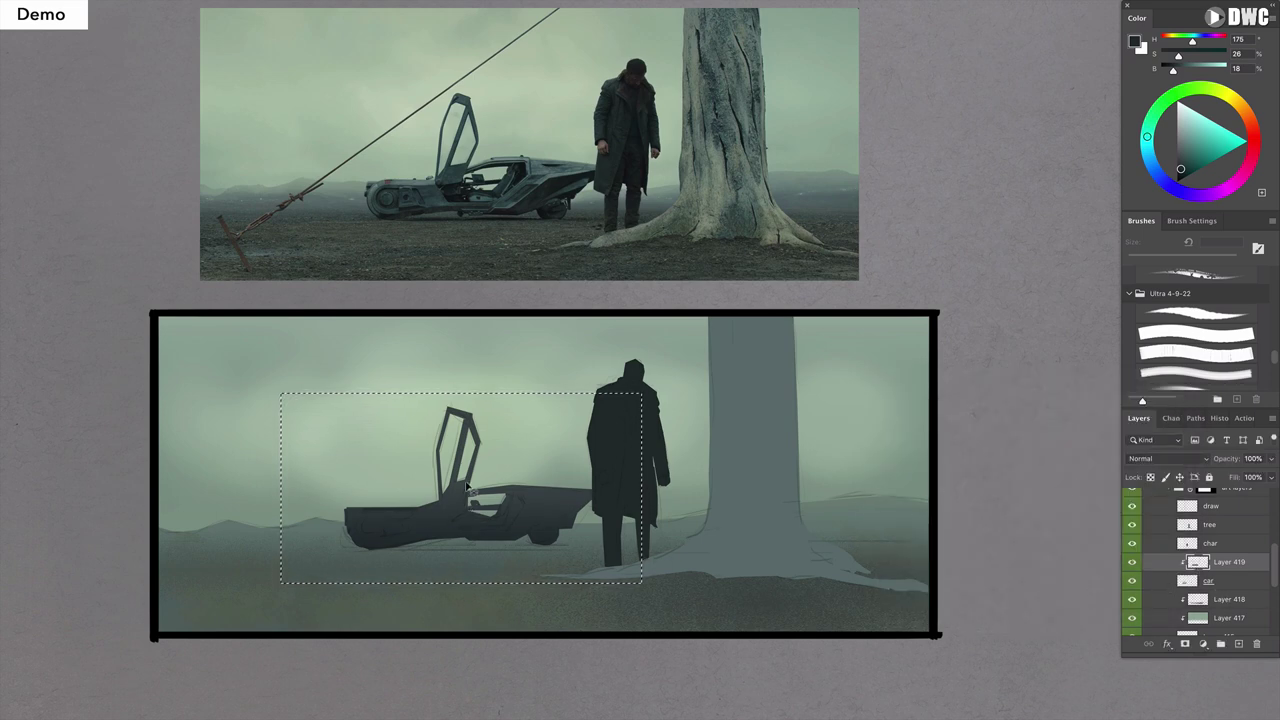
Transform the dark gradient to compress it vertically onto the lower car body, and clear the selection.
key("ctrl+t")
mouse_move(461, 478)
left_mouse_down()
mouse_move(461, 494)
mouse_move(458, 481)
left_mouse_up()
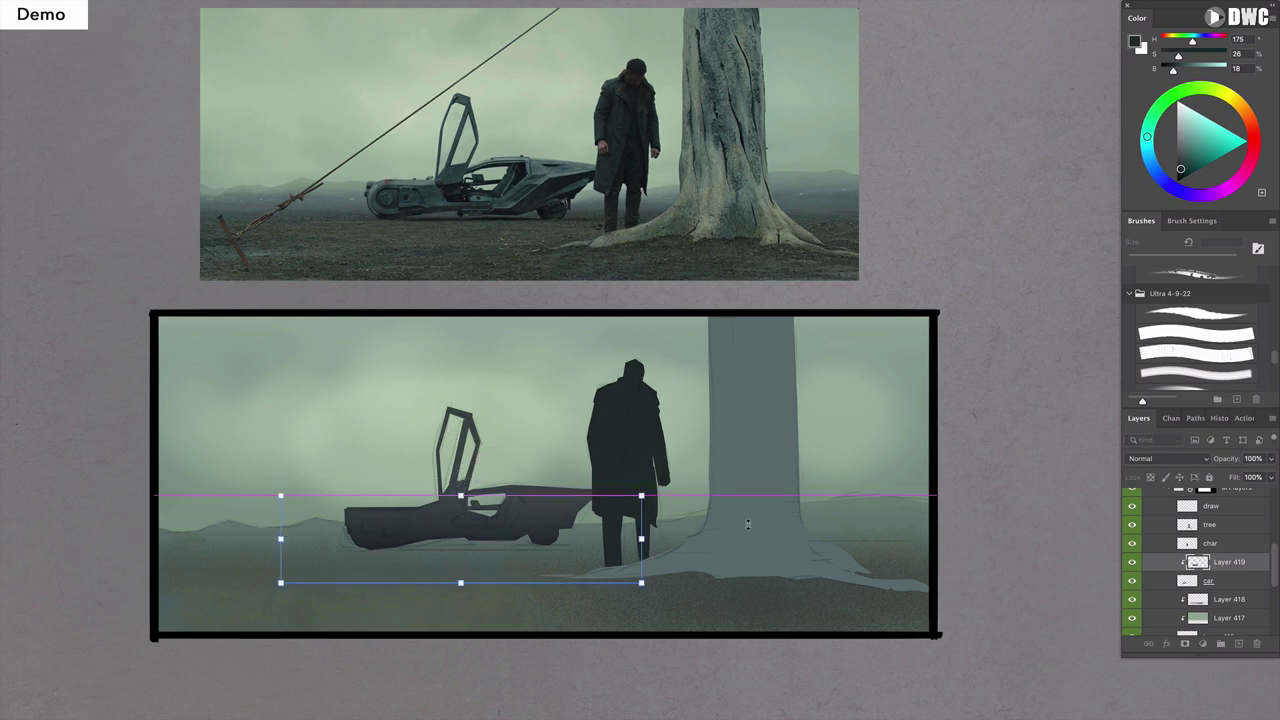
key("Return")
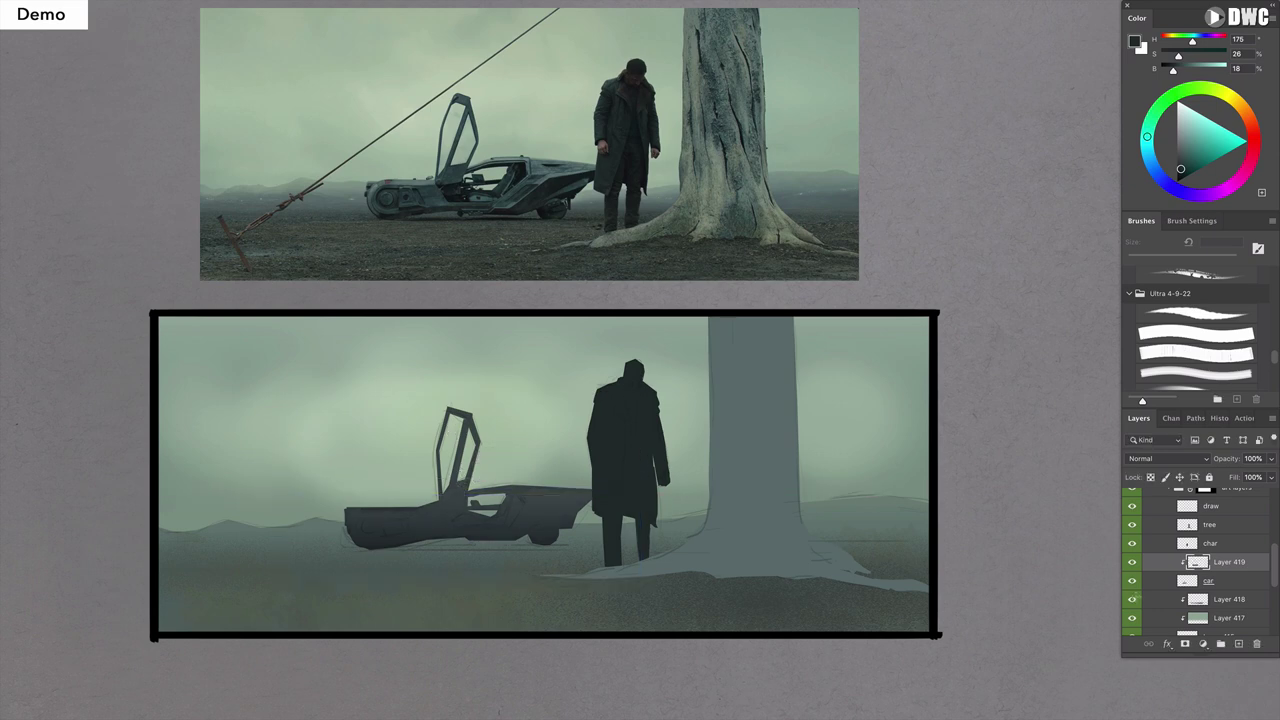
Add another layer clipped to the car and lay a sampled grey-green gradient downward over its upper part and raised door.
left_click(1238, 643)
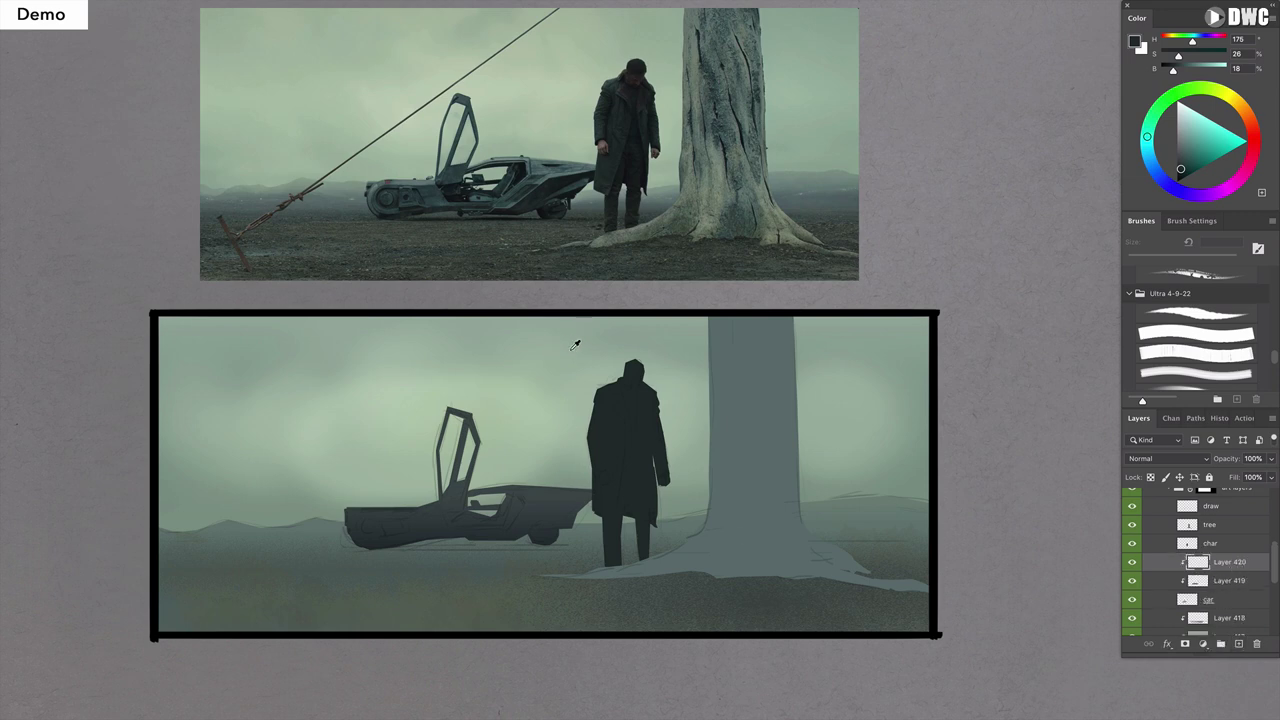
left_click(753, 341, "alt")
left_click_drag(479, 481, 480, 519)
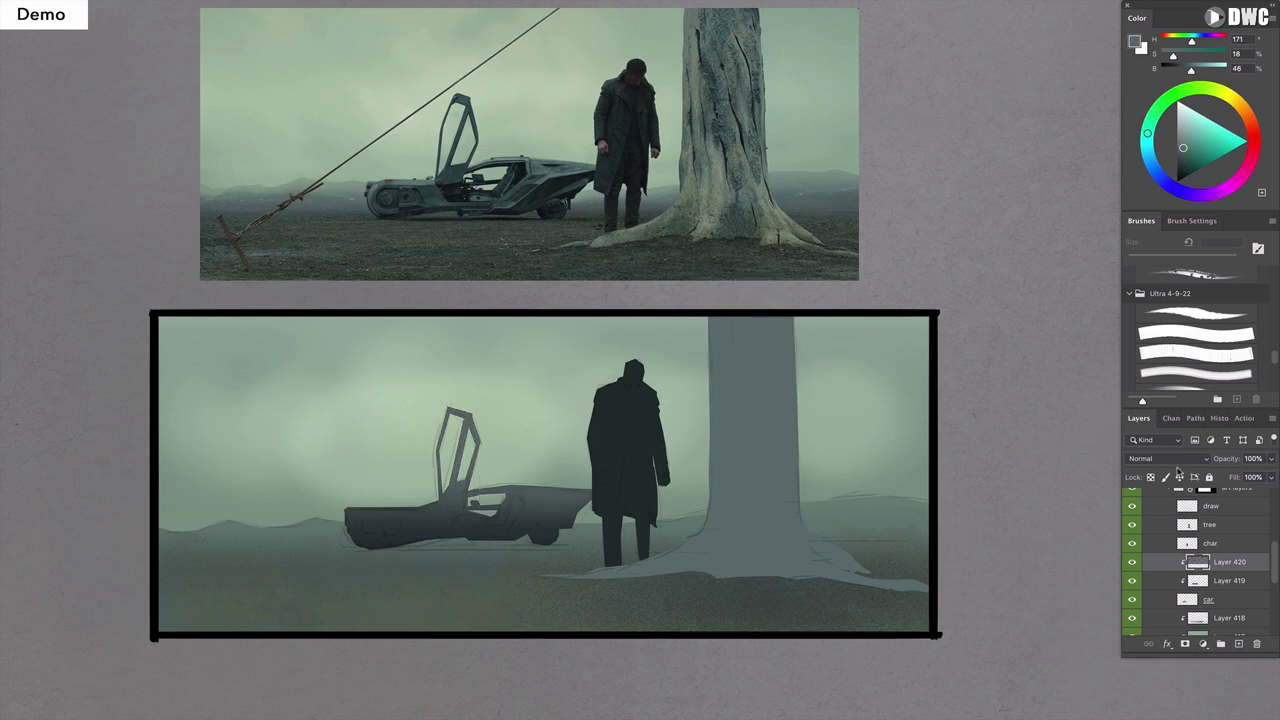
Raise the grey-green gradient's saturation and lightness, merge it into the dark gradient layer, and compare the car with and without the shading.
key("ctrl+u")
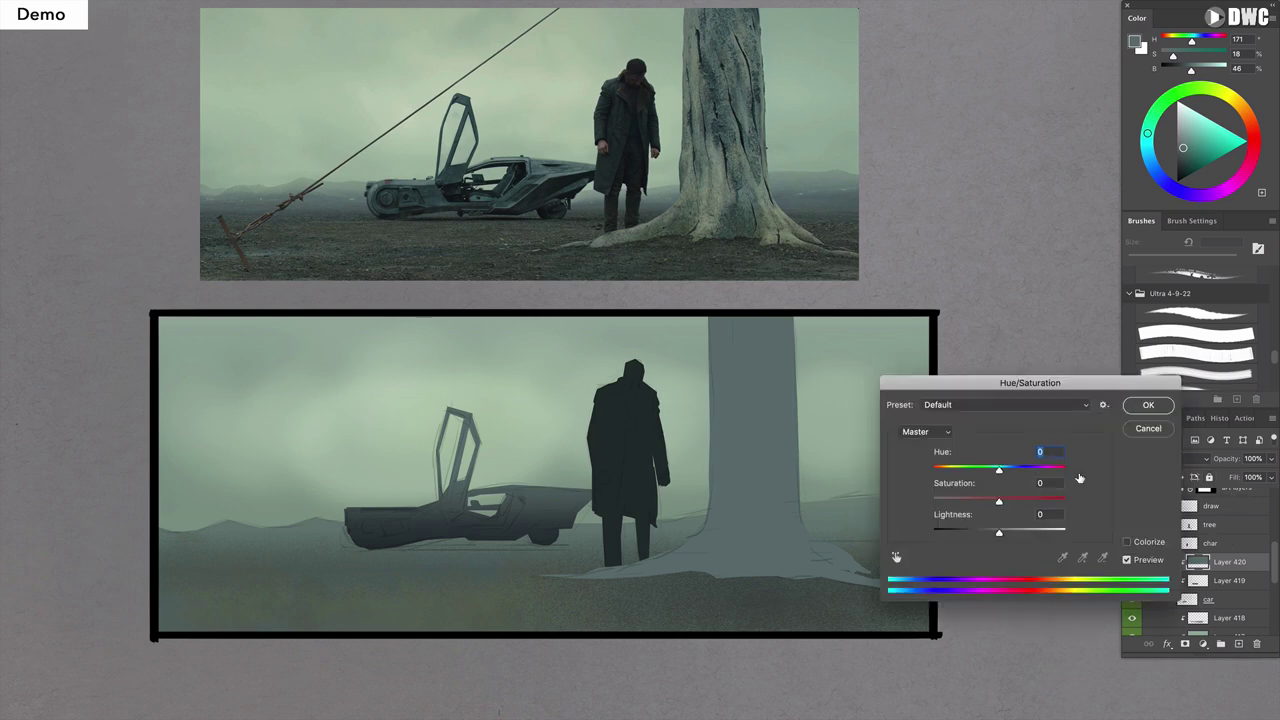
left_click(1011, 534)
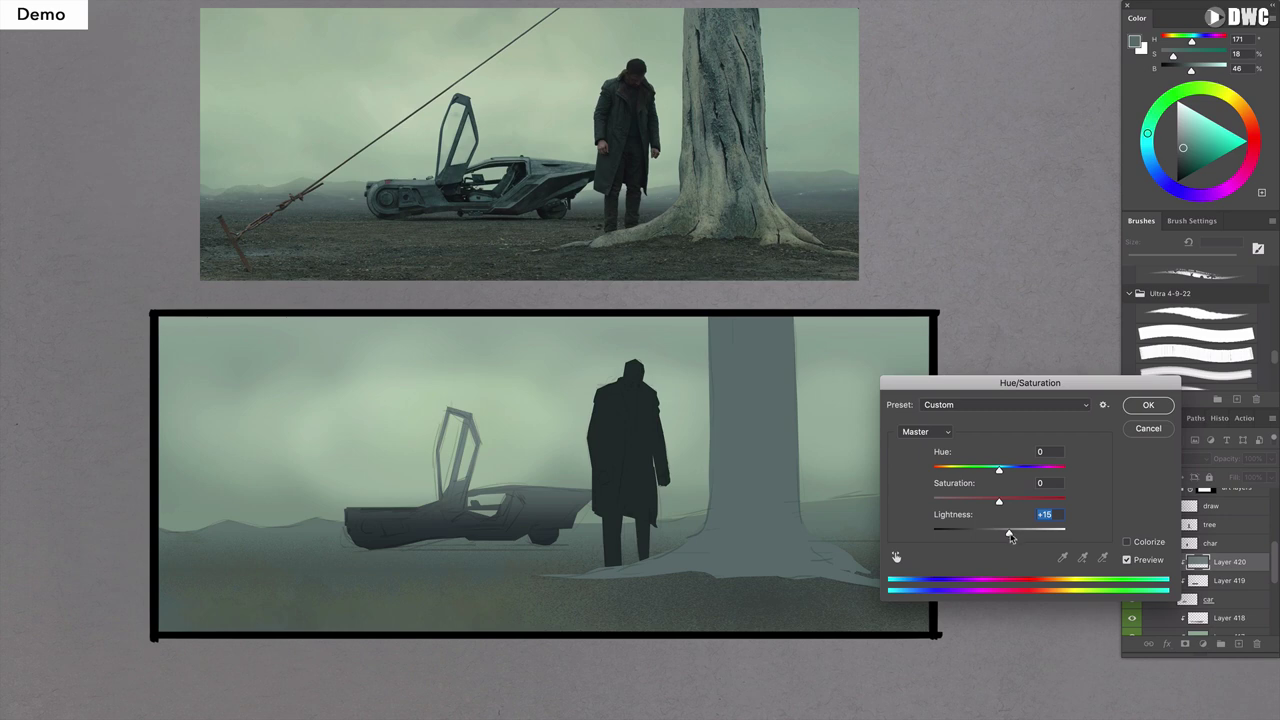
left_click(1010, 503)
left_click_drag(1008, 534, 1006, 538)
left_click(1150, 405)
key("ctrl+e")
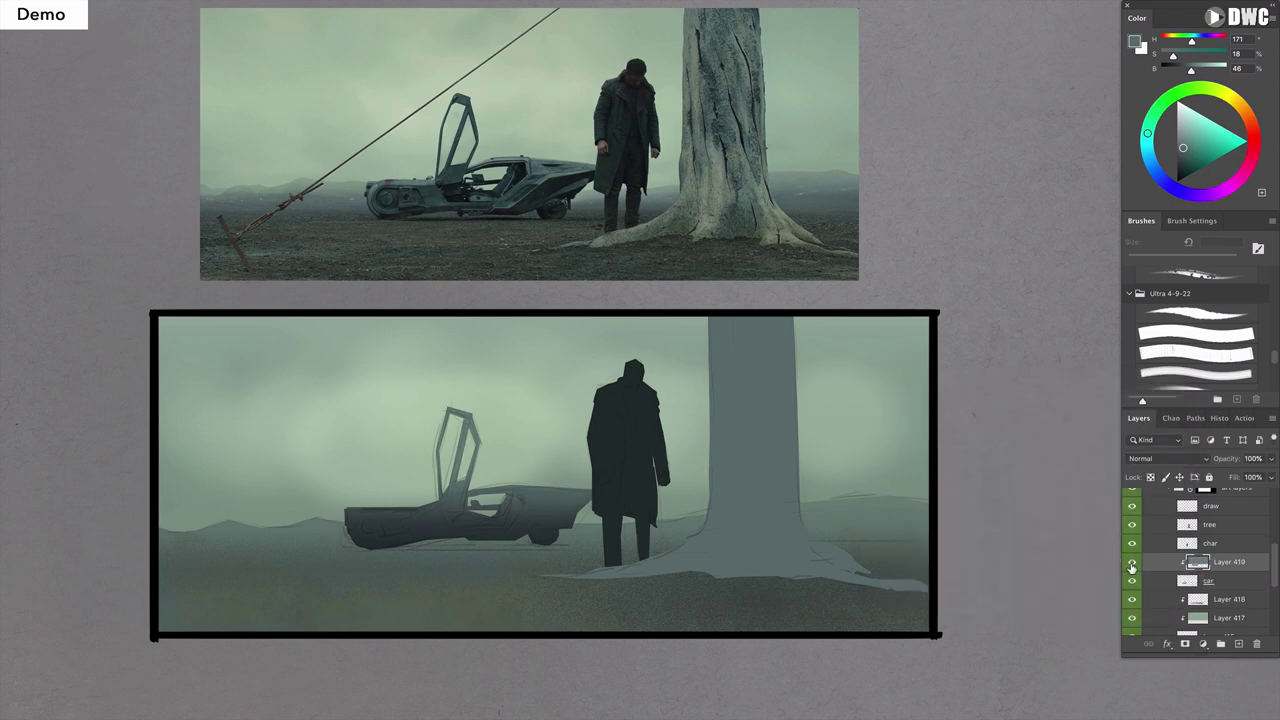
left_click(1132, 566)
left_click(1132, 567)
Add a new layer clipped to the car and reduce the flat brush to 35 px.
left_click(1238, 643)
left_click(1228, 572, "alt")
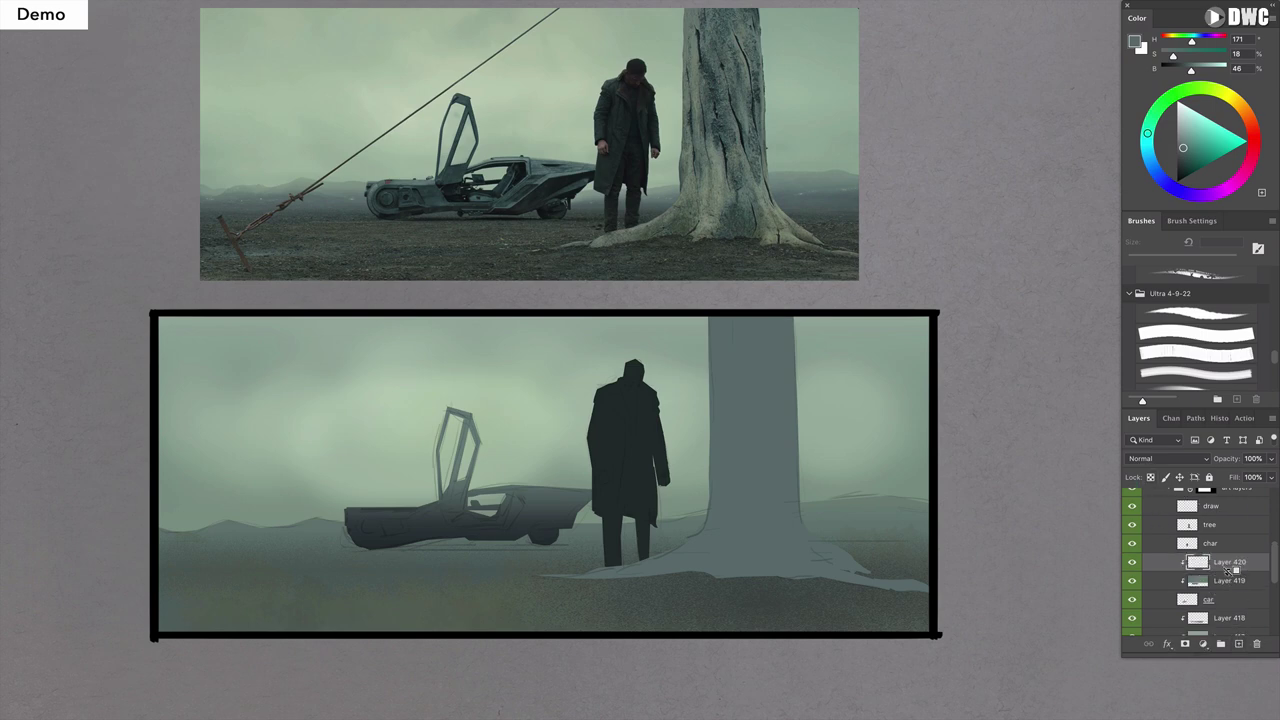
key("b")
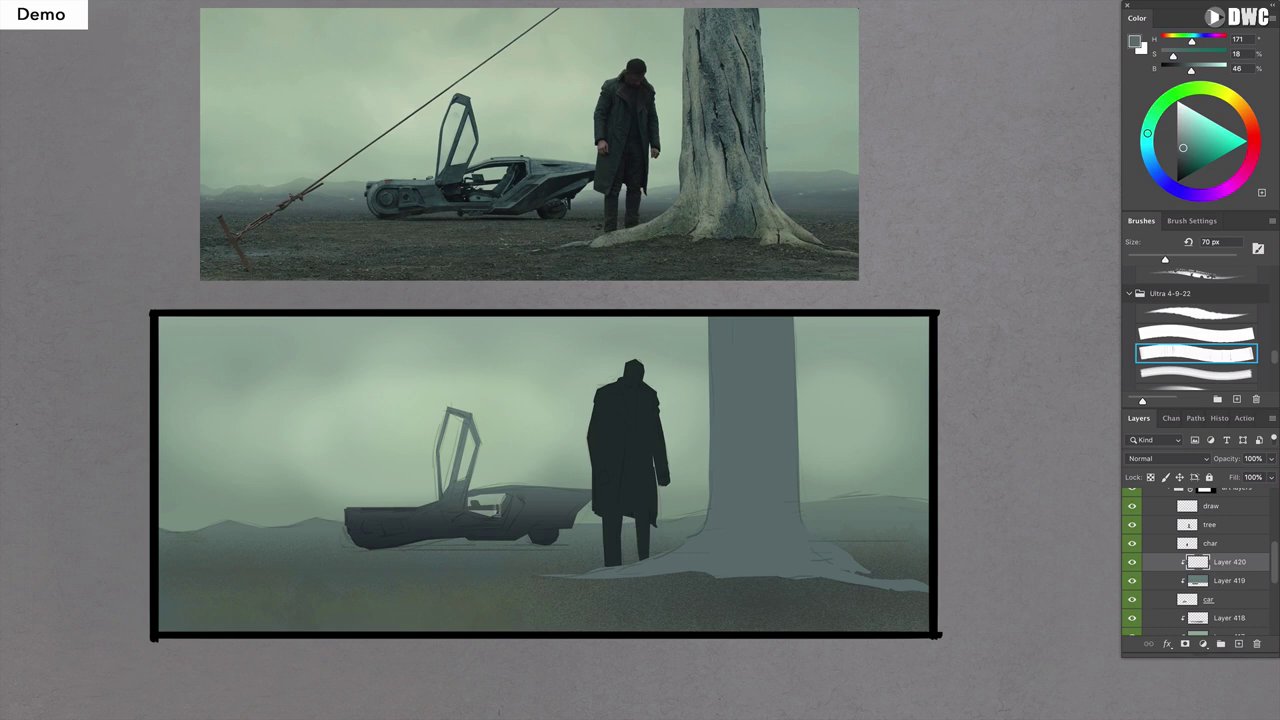
key("[")
key("[")
key("[")
key("[")
key("[")
Sample the car's wheel colour and shift it to a darker blue-grey with hue 196, saturation 27% and brightness 18%.
left_click(546, 531, "alt")
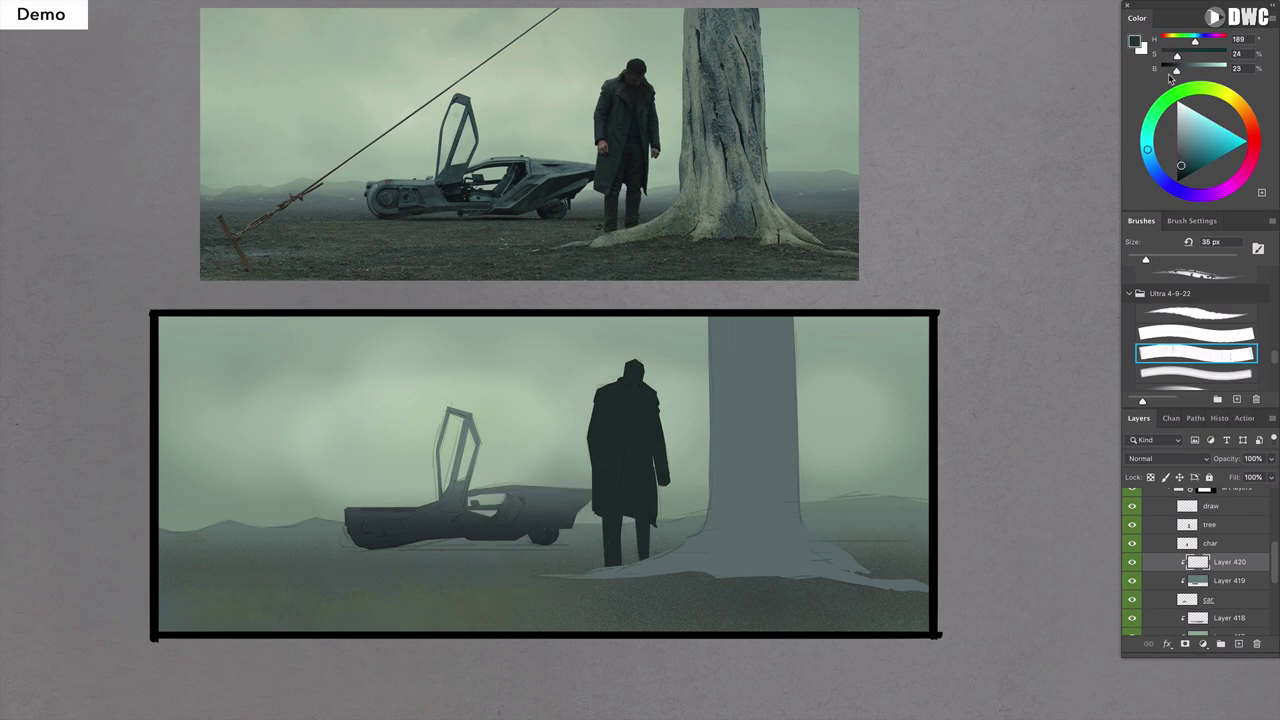
left_click(1134, 41)
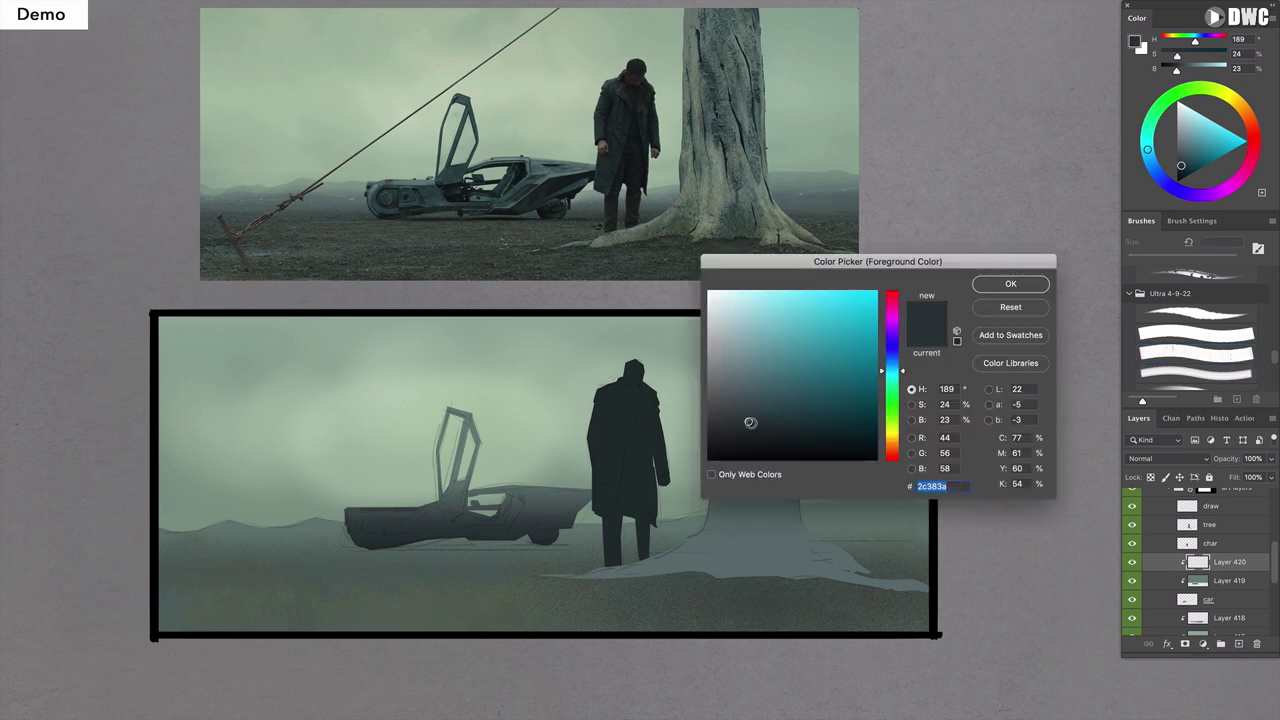
left_click_drag(751, 423, 752, 430)
left_click_drag(903, 372, 903, 369)
left_click(1010, 284)
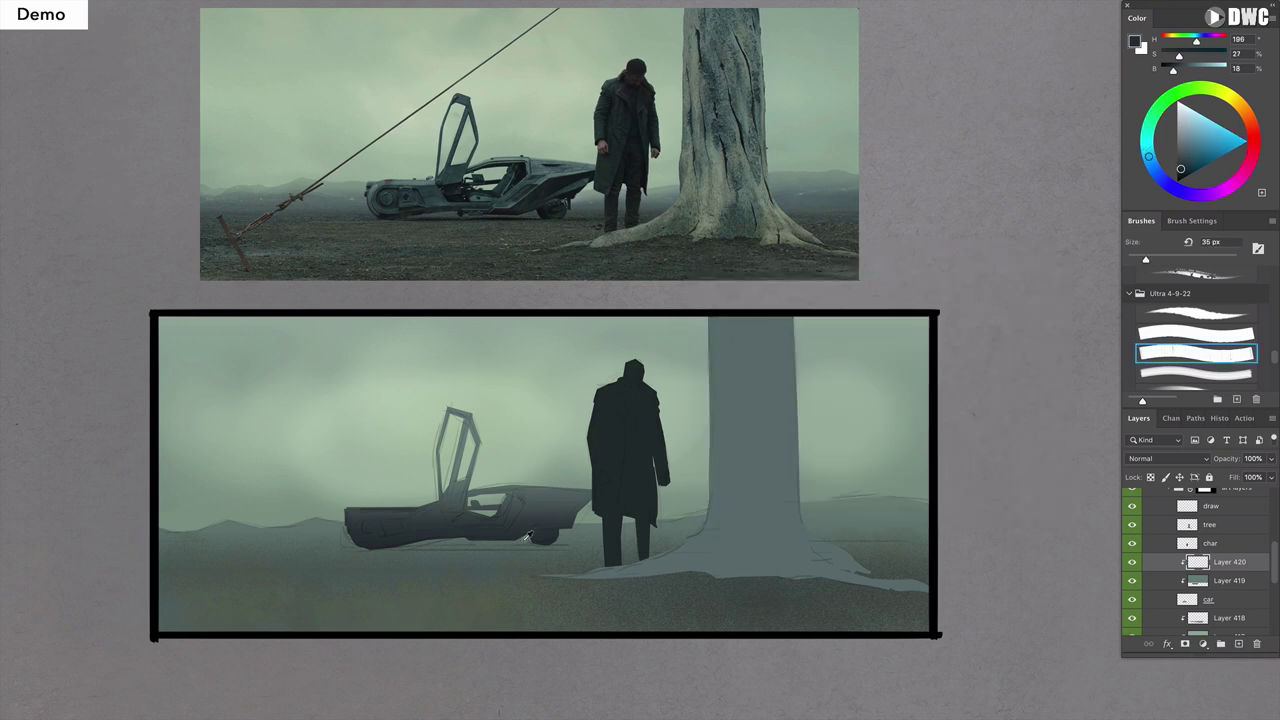
Paint dark shadow shapes beneath the car's right end and around its wheel with the flat brush, ending at 25 px.
key("bracketleft")
key("bracketright")
key("bracketright")
key("bracketright")
key("bracketleft")
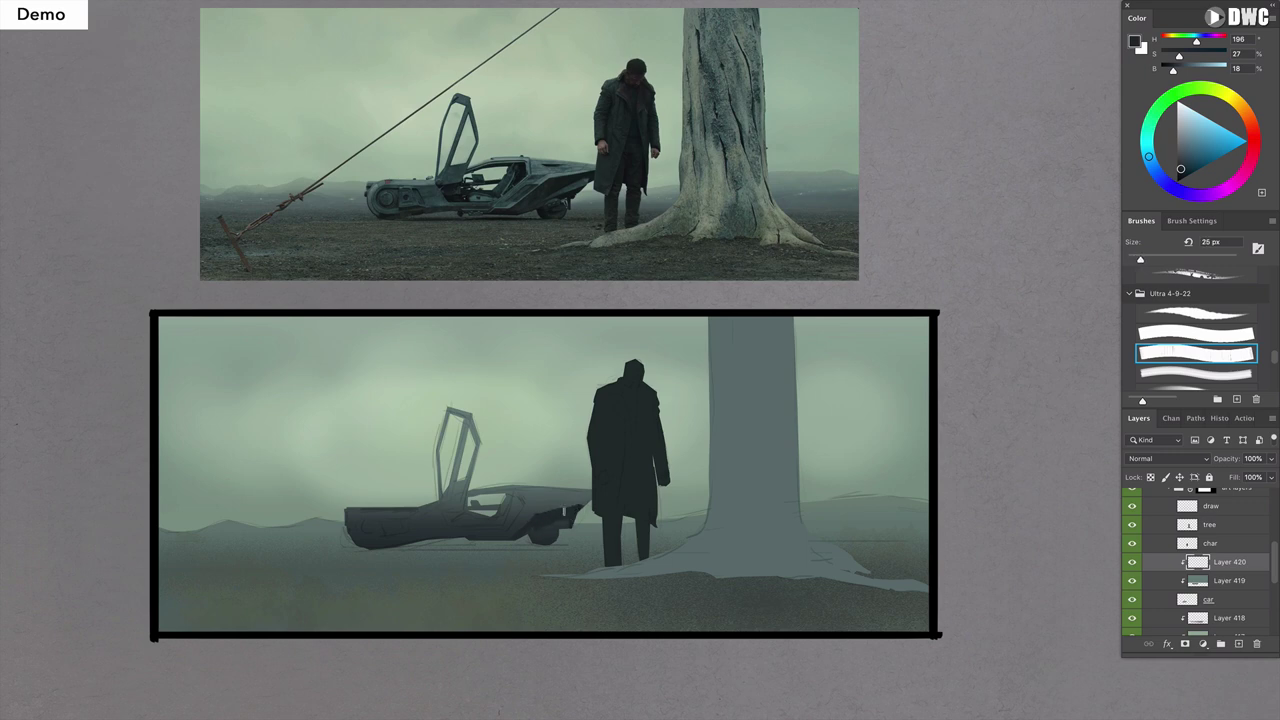
Paint angular dark panels along the car's side below the cabin and into its right end, varying the flat brush size.
key("bracketleft")
key("bracketleft")
key("bracketleft")
key("bracketleft")
key("bracketright")
key("bracketright")
key("bracketright")
key("bracketright")
key("bracketleft")
key("bracketleft")
key("bracketleft")
key("bracketright")
key("bracketright")
key("bracketright")
Paint a dark line along the top of the cabin opening, redoing the first stroke, and choose a hard-edged brush tip for the eraser.
left_click_drag(472, 492, 510, 489)
key("super+z")
left_click_drag(468, 494, 518, 492)
key("e")
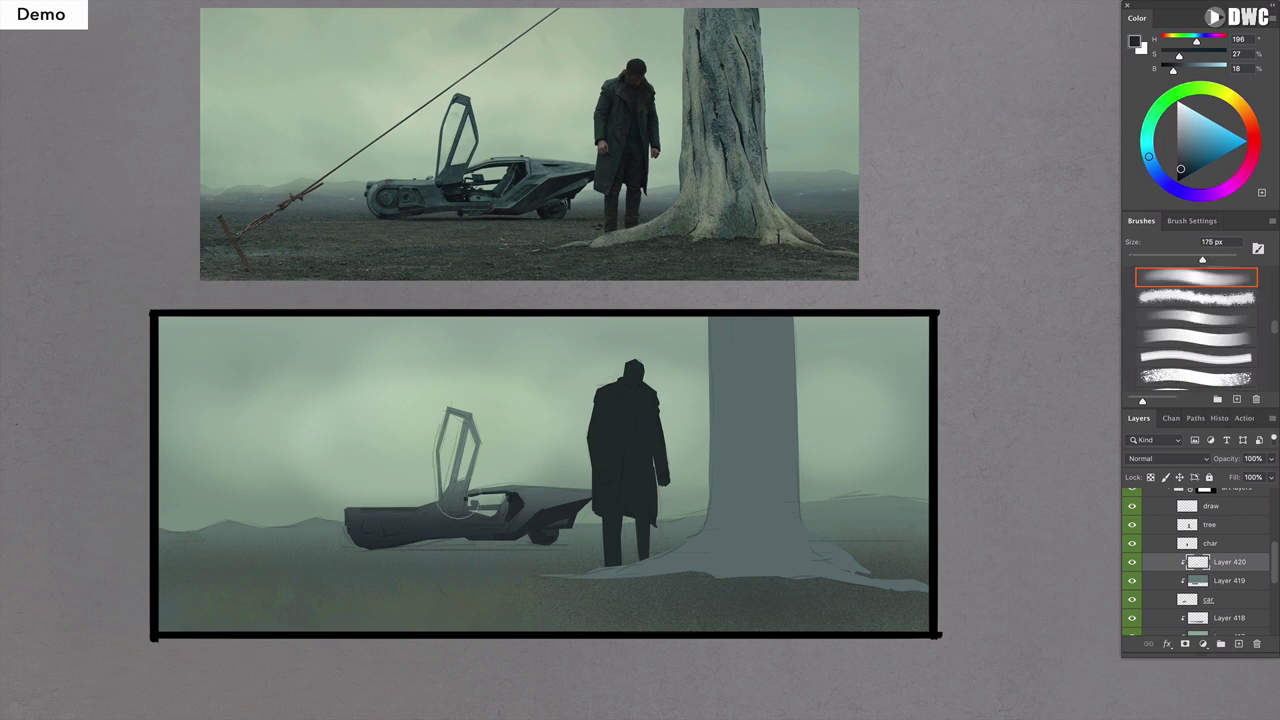
left_click(1175, 356)
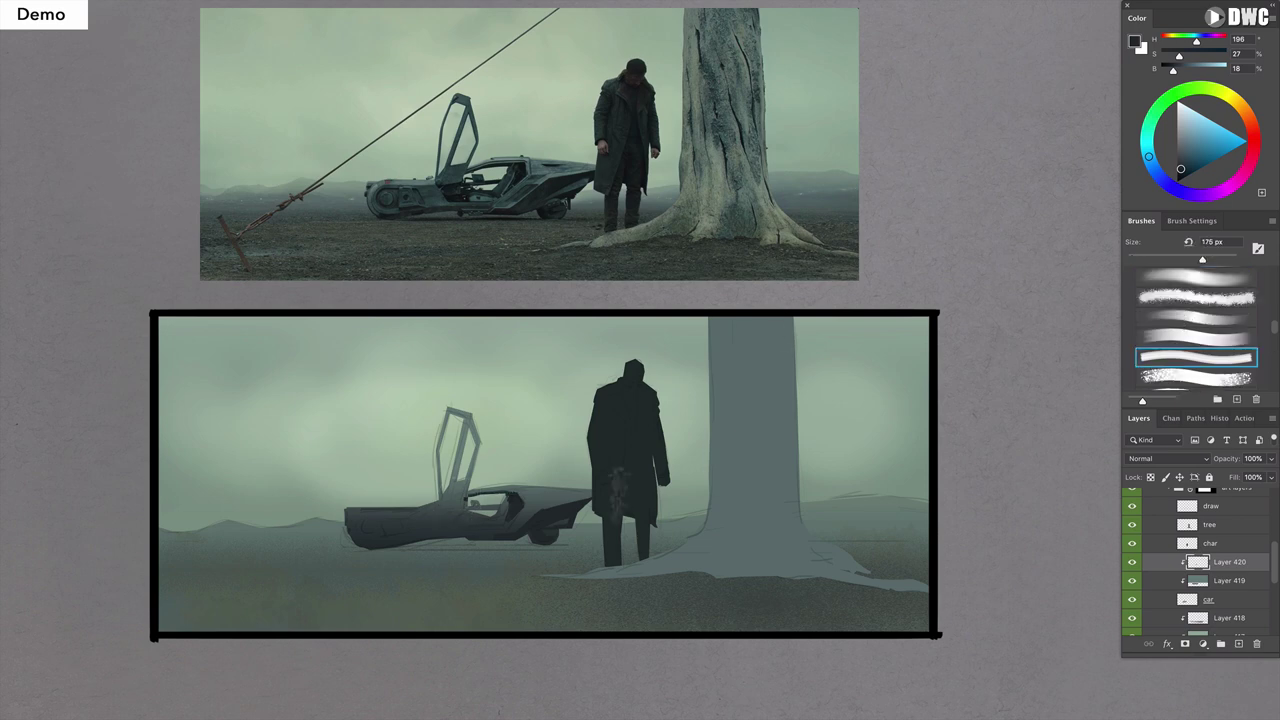
Paint the dark lower edge of the cabin opening and small dark details on the car's left end with the 10 px flat brush.
key("b")
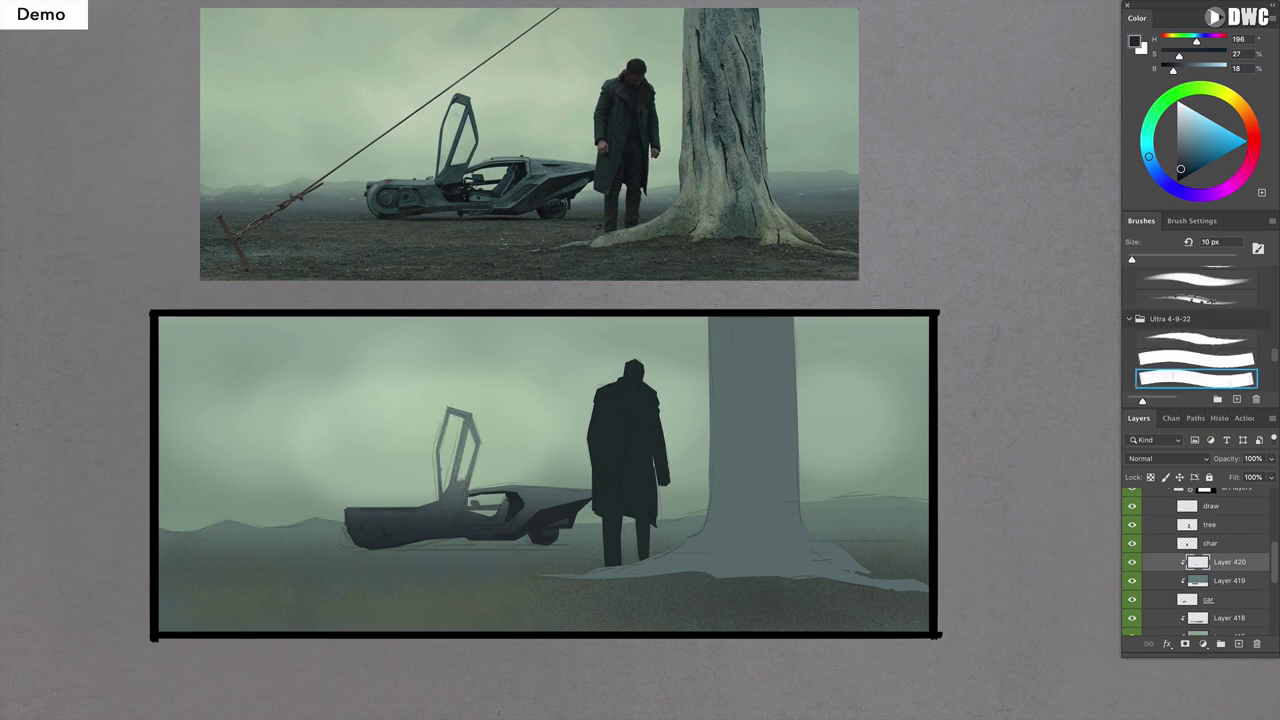
left_click_drag(452, 514, 481, 514)
left_click_drag(366, 521, 383, 519)
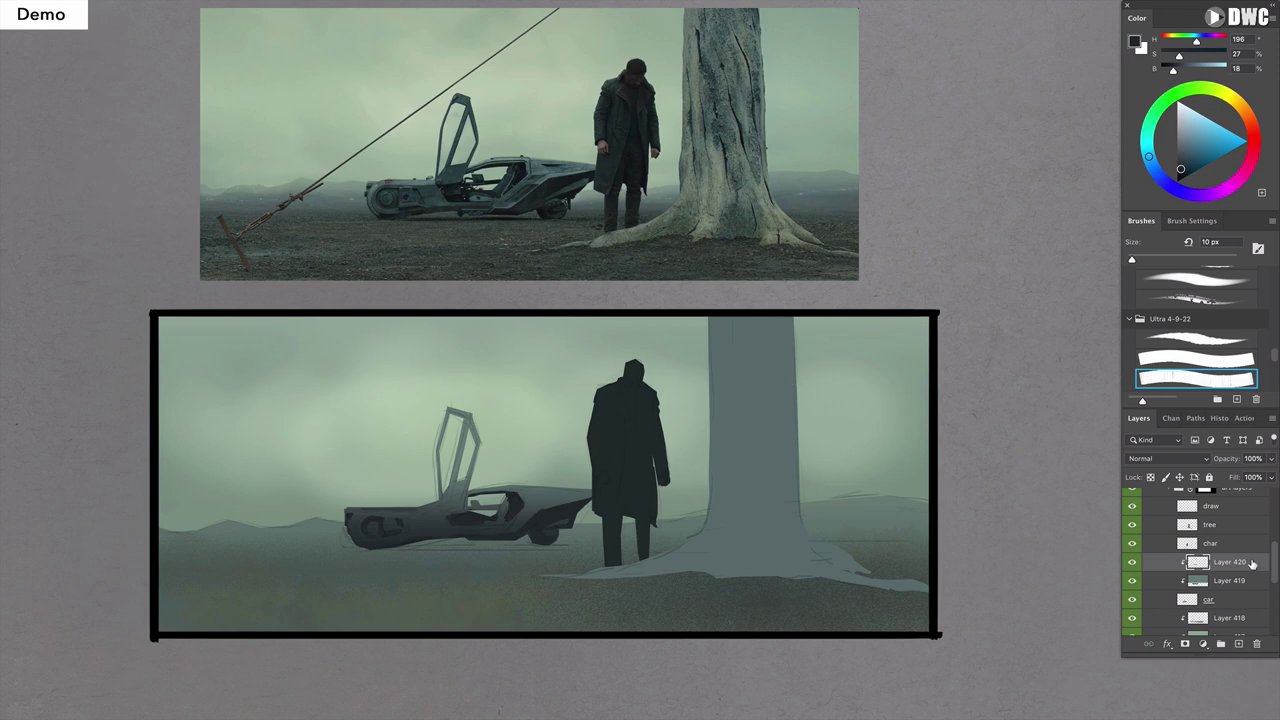
Add a new layer above Layer 420, clip it to the car, and choose a soft textured brush.
left_click(1239, 644)
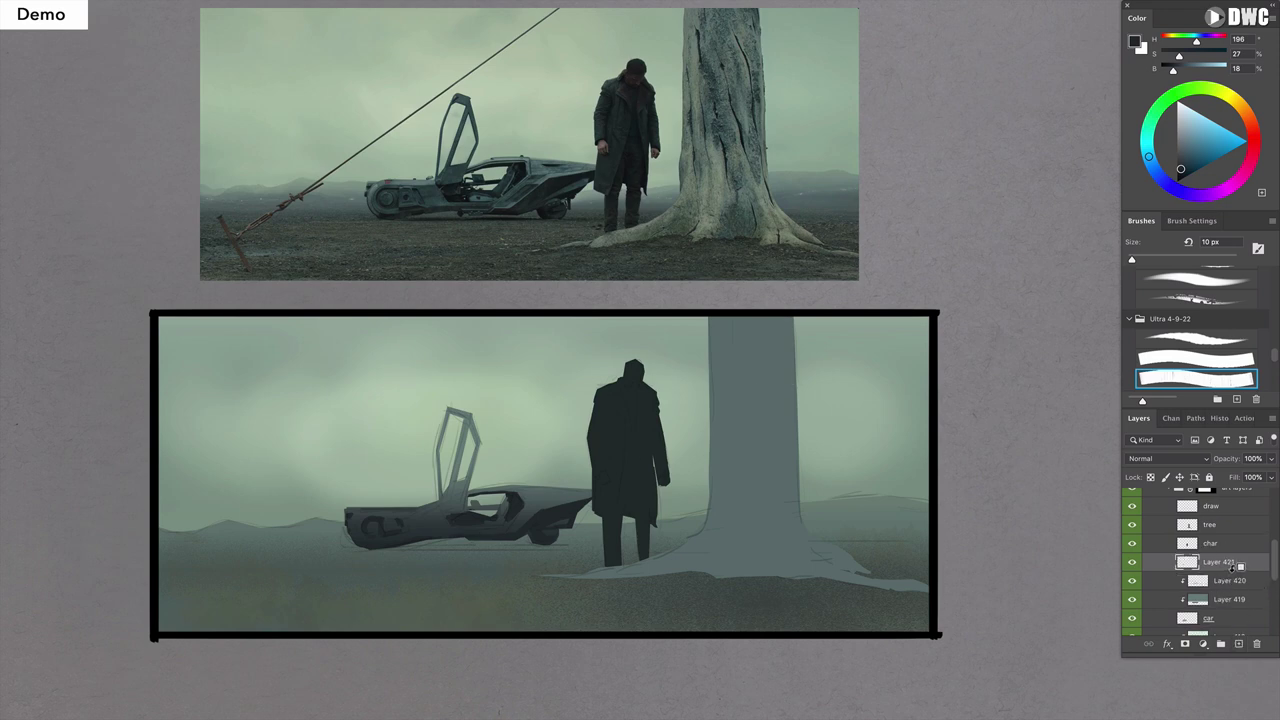
left_click(1236, 570, "alt")
left_click_drag(1270, 358, 1276, 296)
left_click(1196, 322)
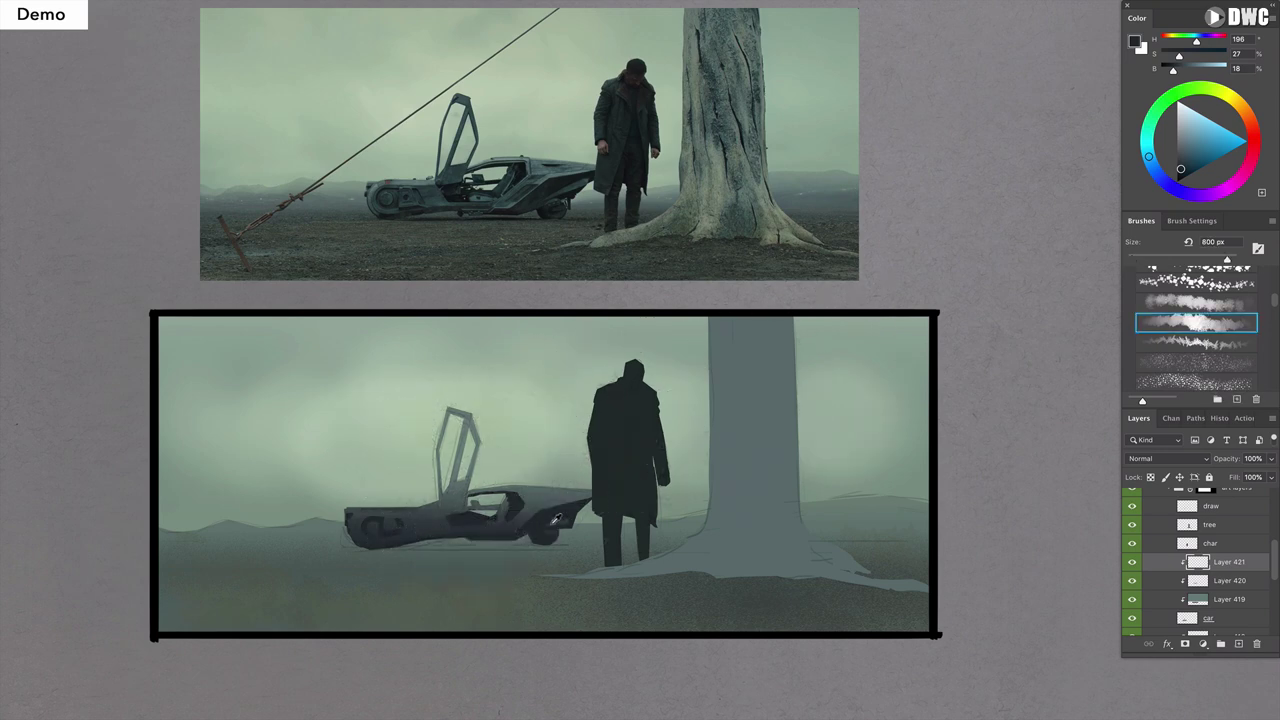
Sample the coat's dark colour and softly shade the car's open door and its base at 150 px, reducing the brush to 90 px.
left_click(620, 457, "alt")
key("[")
key("[")
key("[")
key("[")
key("[")
key("[")
key("[")
key("[")
key("[")
key("[")
key("[")
key("[")
key("[")
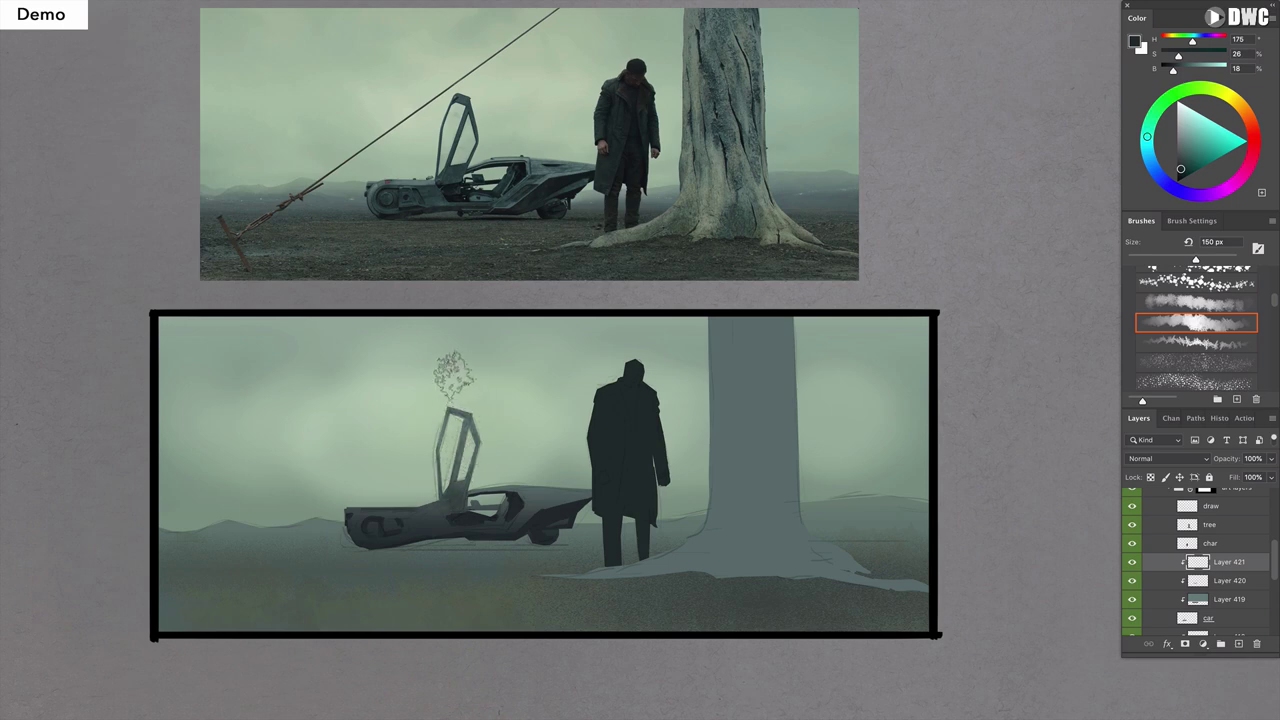
left_click_drag(452, 418, 466, 462)
key("[")
key("[")
key("[")
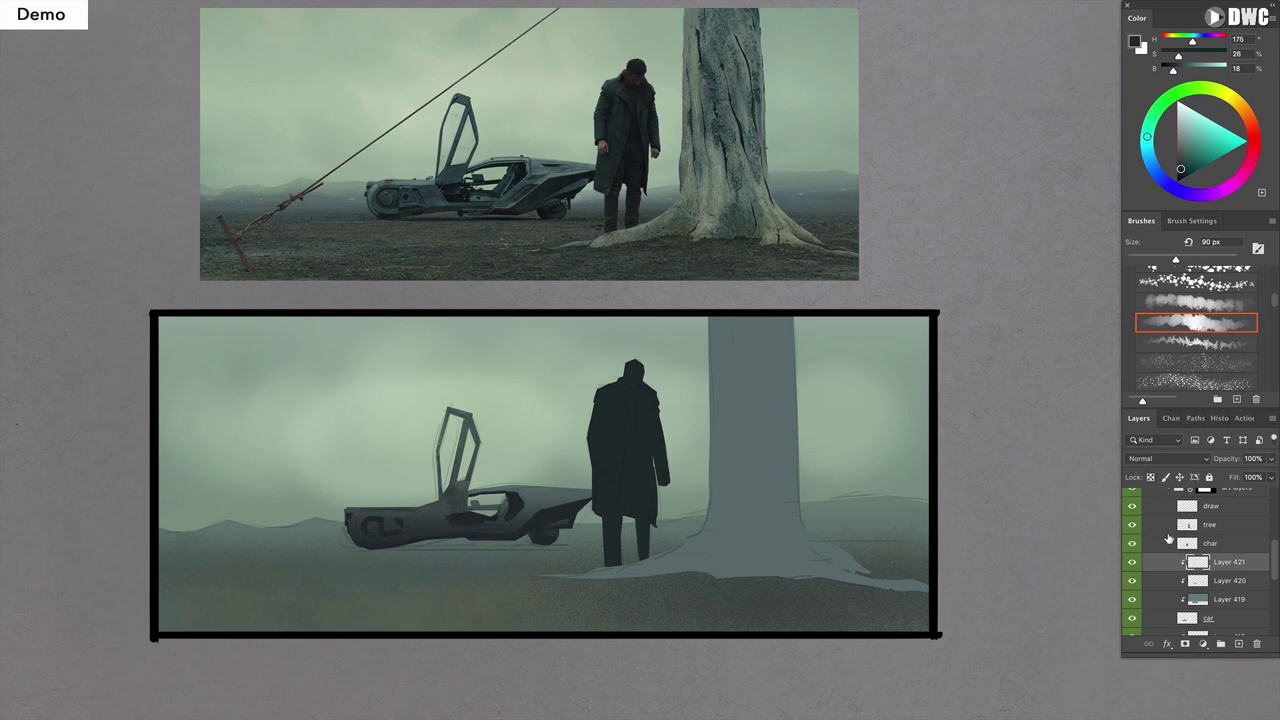
Move Layer 421 below Layer 420 and toggle the visibility of both layers to compare their effect.
left_click_drag(1220, 574, 1222, 590)
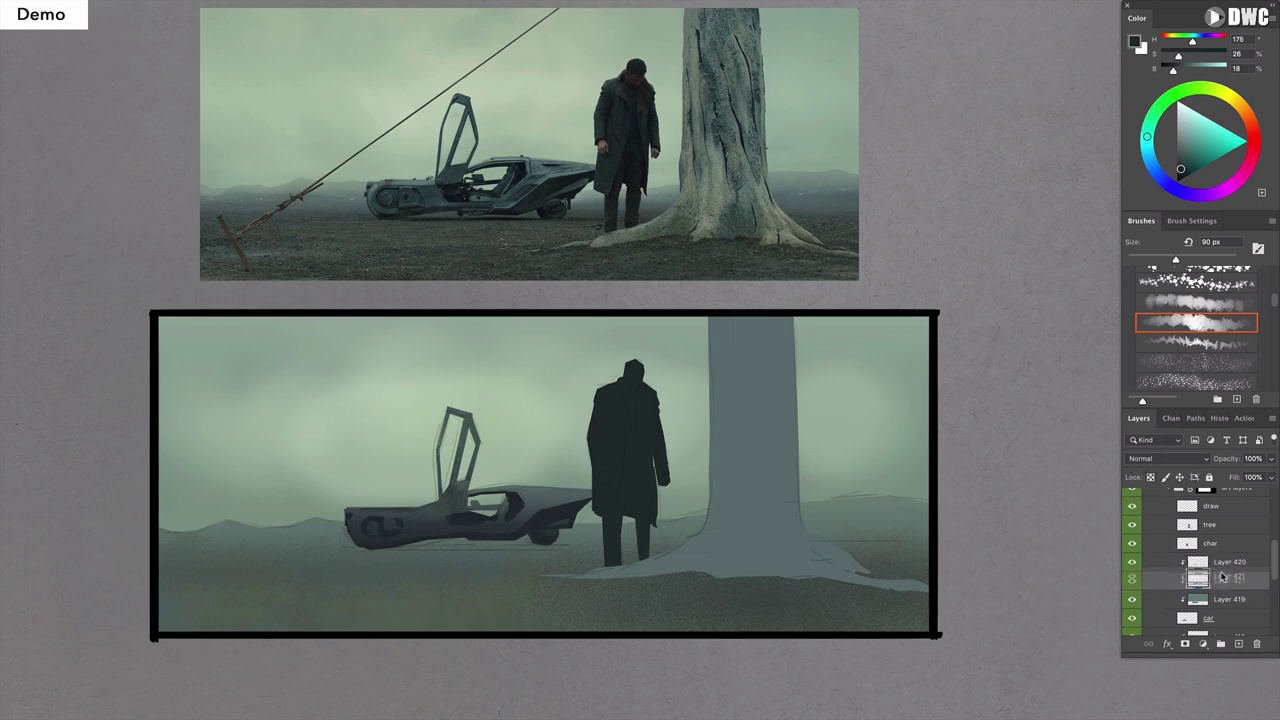
left_click(1230, 562)
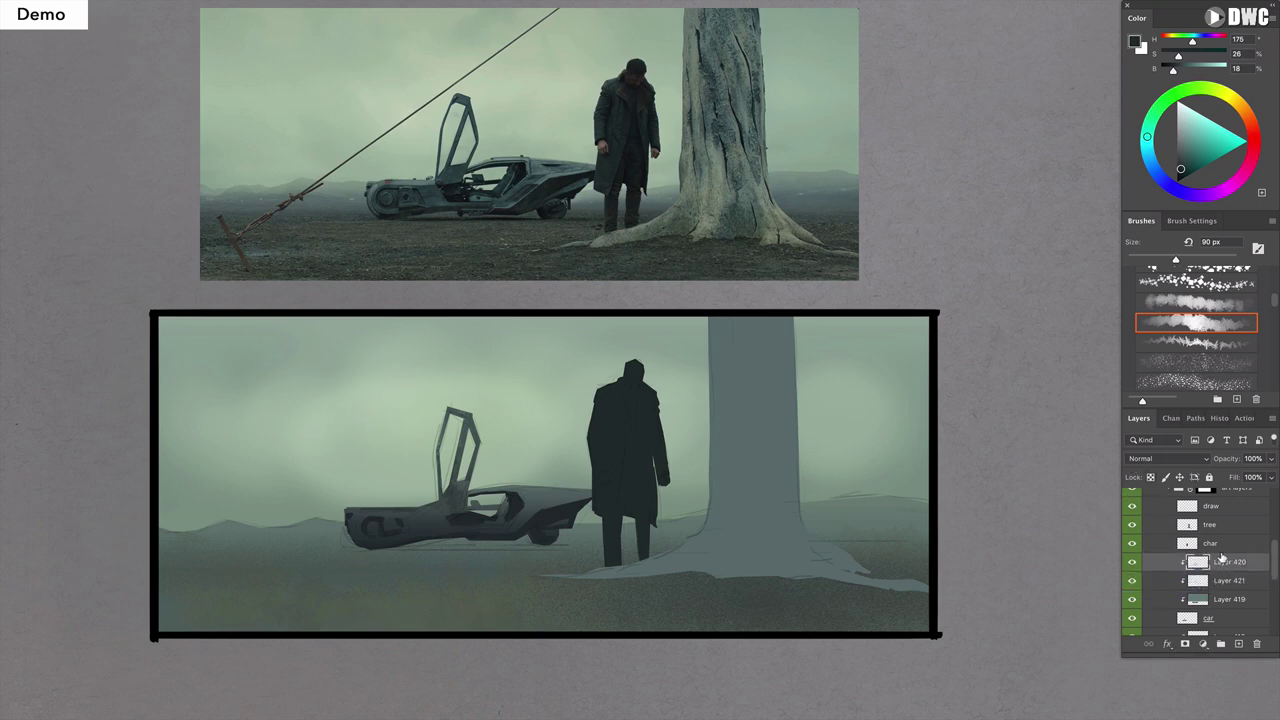
left_click(1207, 580)
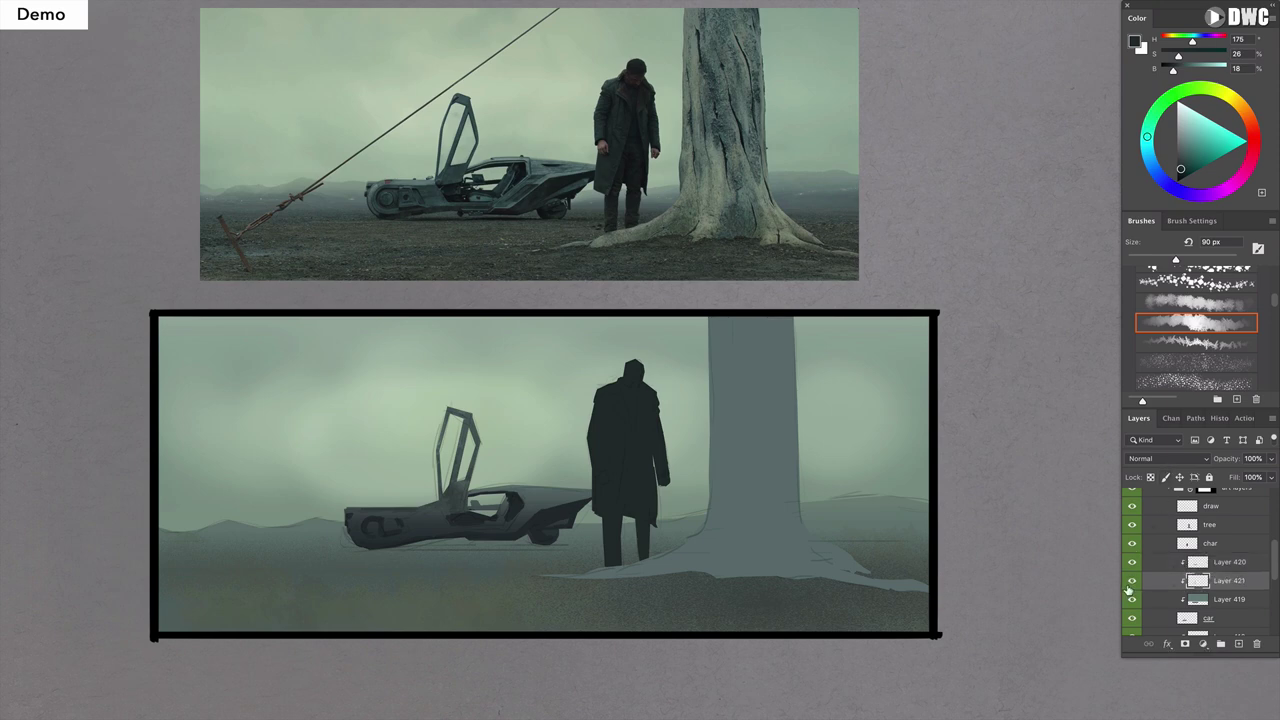
left_click(1132, 583)
left_click(1132, 583)
left_click(1132, 562)
left_click(1132, 562)
Release Layer 420 from its clipping mask, add a new layer clipped to it, and choose the flat Ultra 4-9-22 brush.
left_click_drag(1238, 563, 1238, 570)
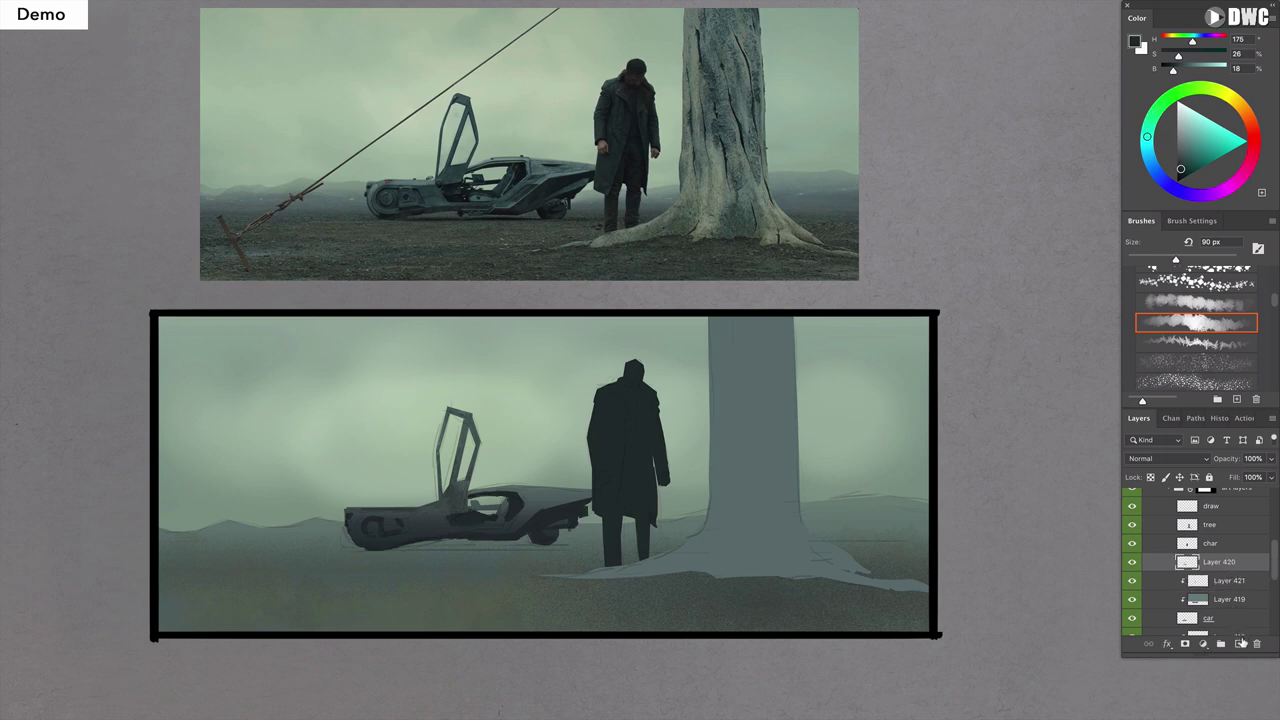
left_click(1238, 644)
left_click(1238, 566, "alt")
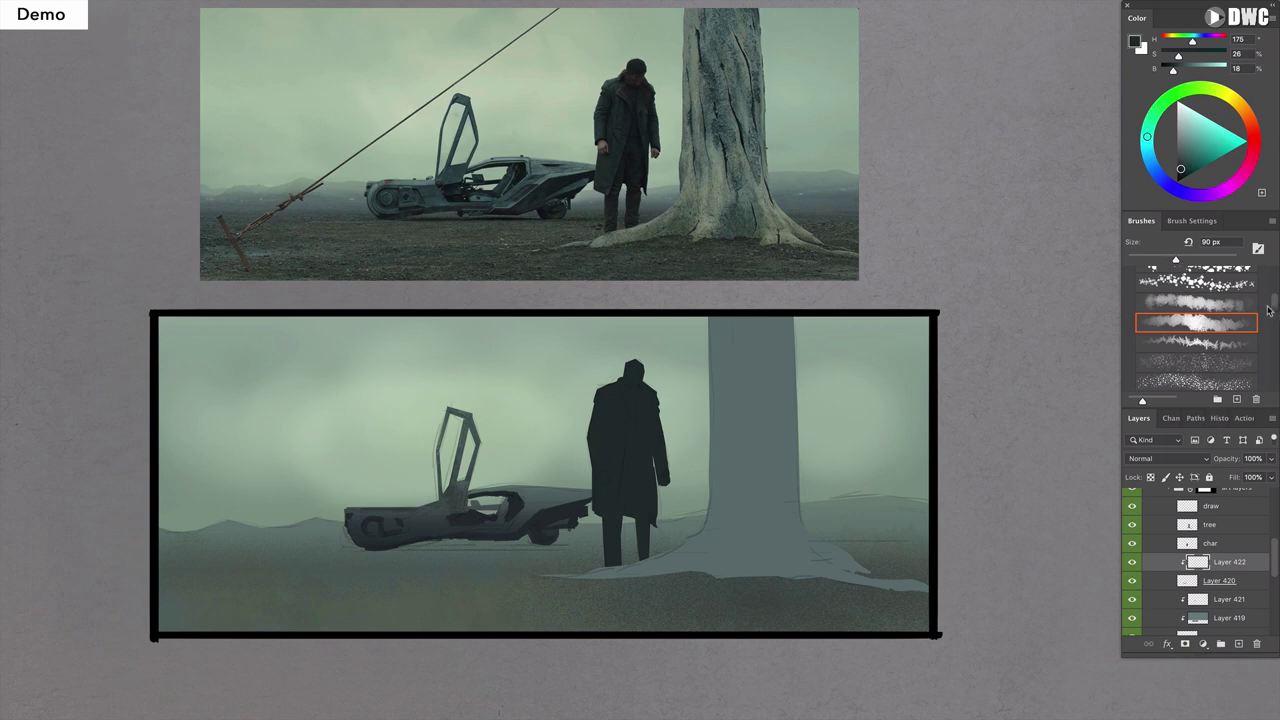
mouse_move(1274, 300)
left_mouse_down()
mouse_move(1272, 381)
mouse_move(1272, 356)
left_mouse_up()
left_click(1200, 381)
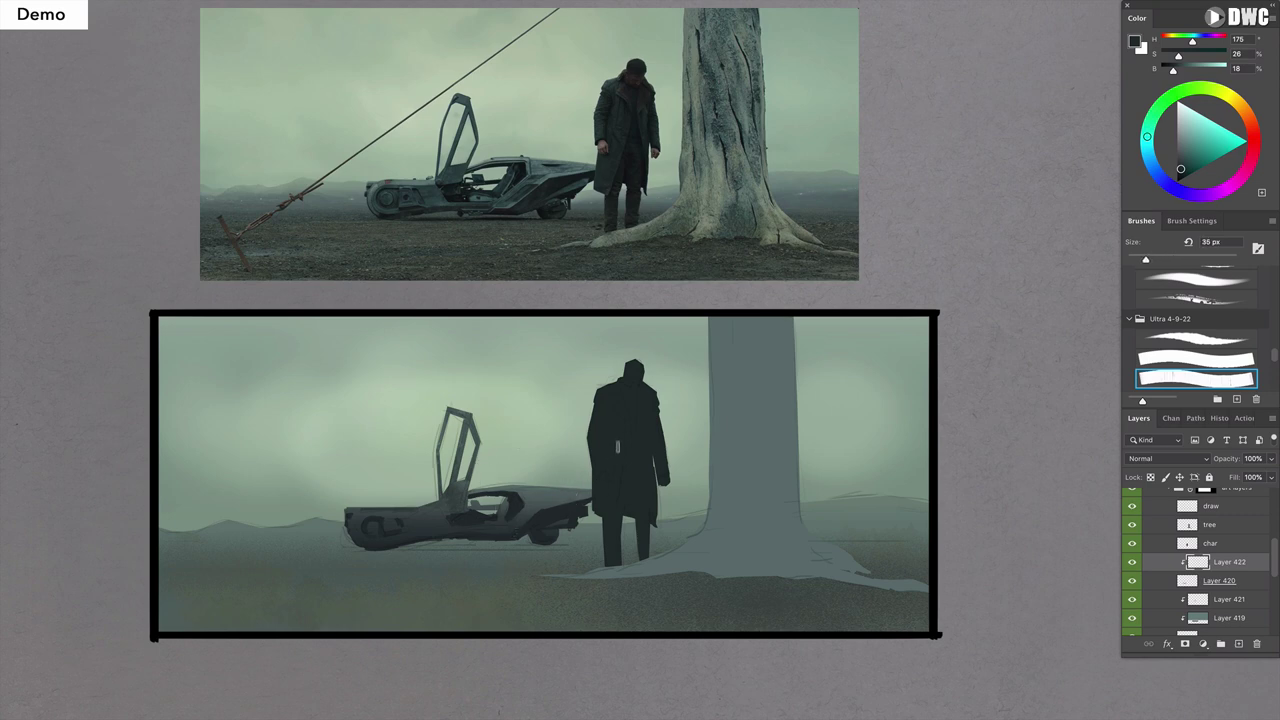
Paint darker accents on the car in a sampled colour at 14% brightness, merge them into Layer 420 and clip it to the car again.
left_click(556, 508, "alt")
left_click_drag(1174, 72, 1172, 70)
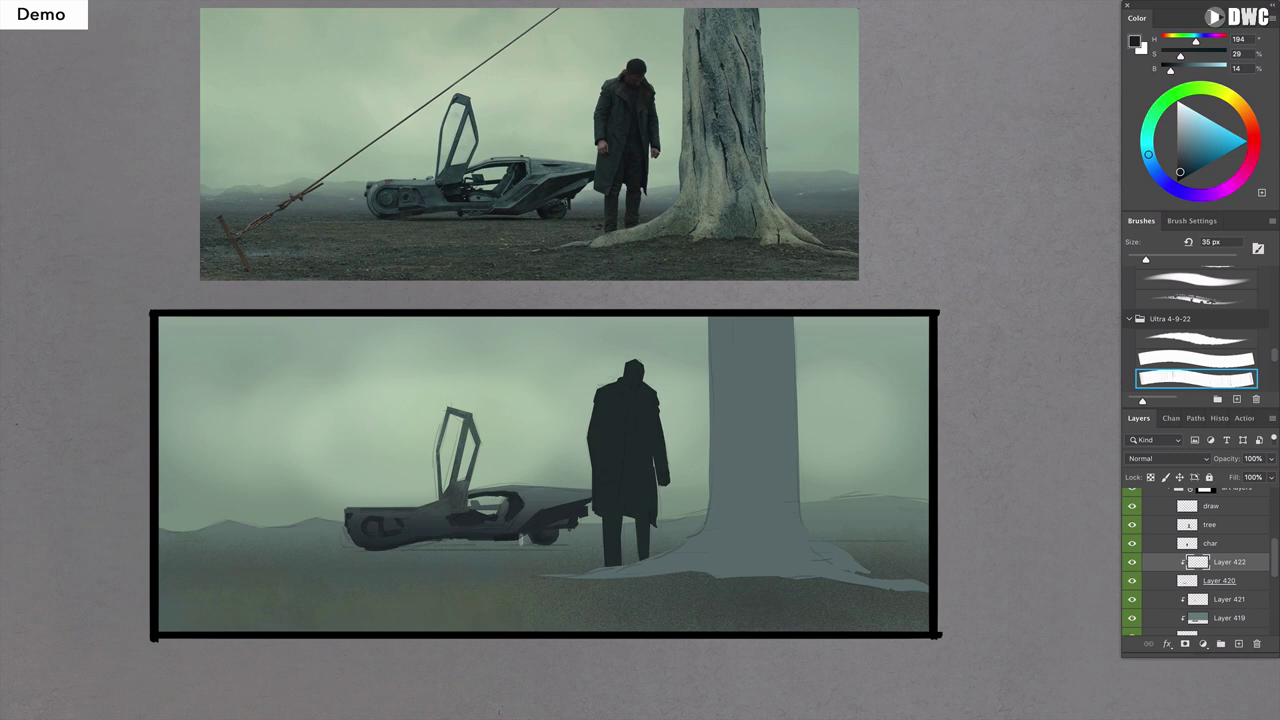
key("bracketleft")
key("bracketleft")
key("bracketleft")
key("bracketleft")
key("bracketleft")
key("bracketright")
key("bracketright")
key("ctrl+e")
left_click(1241, 571, "alt")
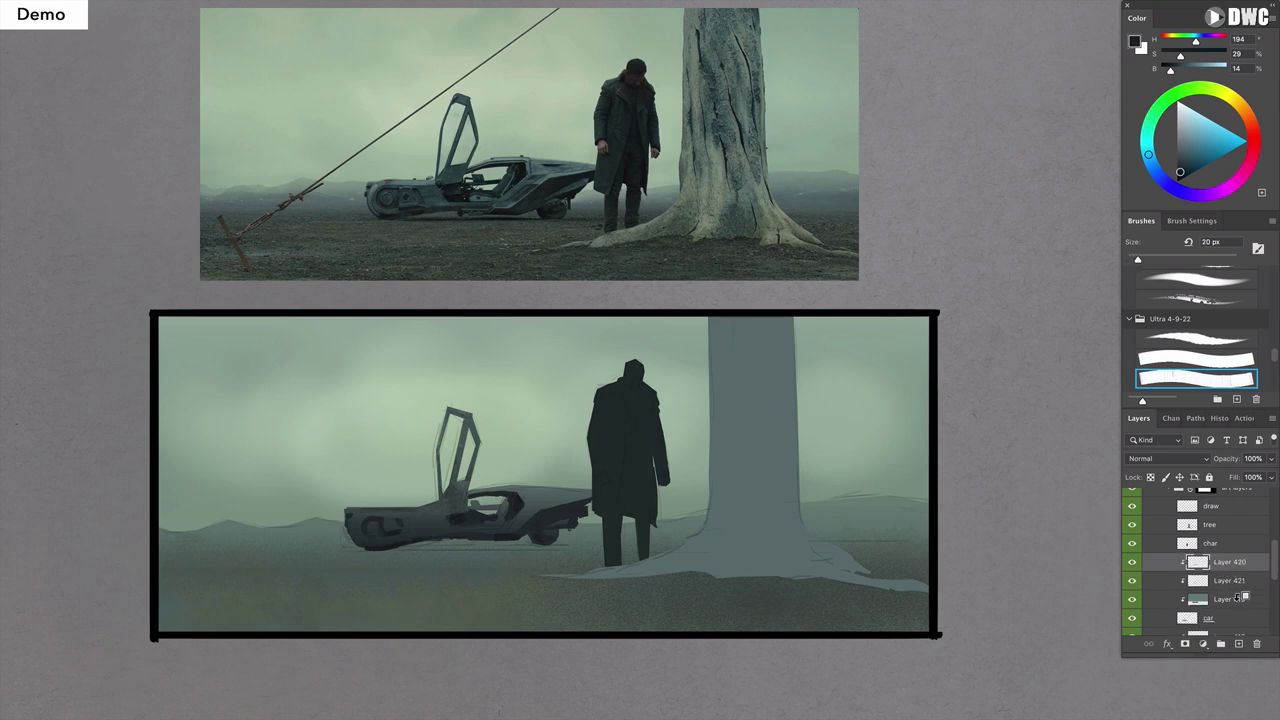
On a new clipped layer, paint pale grey-green highlights along the upper edge of the car's left end, reducing the flat brush to 6 px.
left_click(1238, 643)
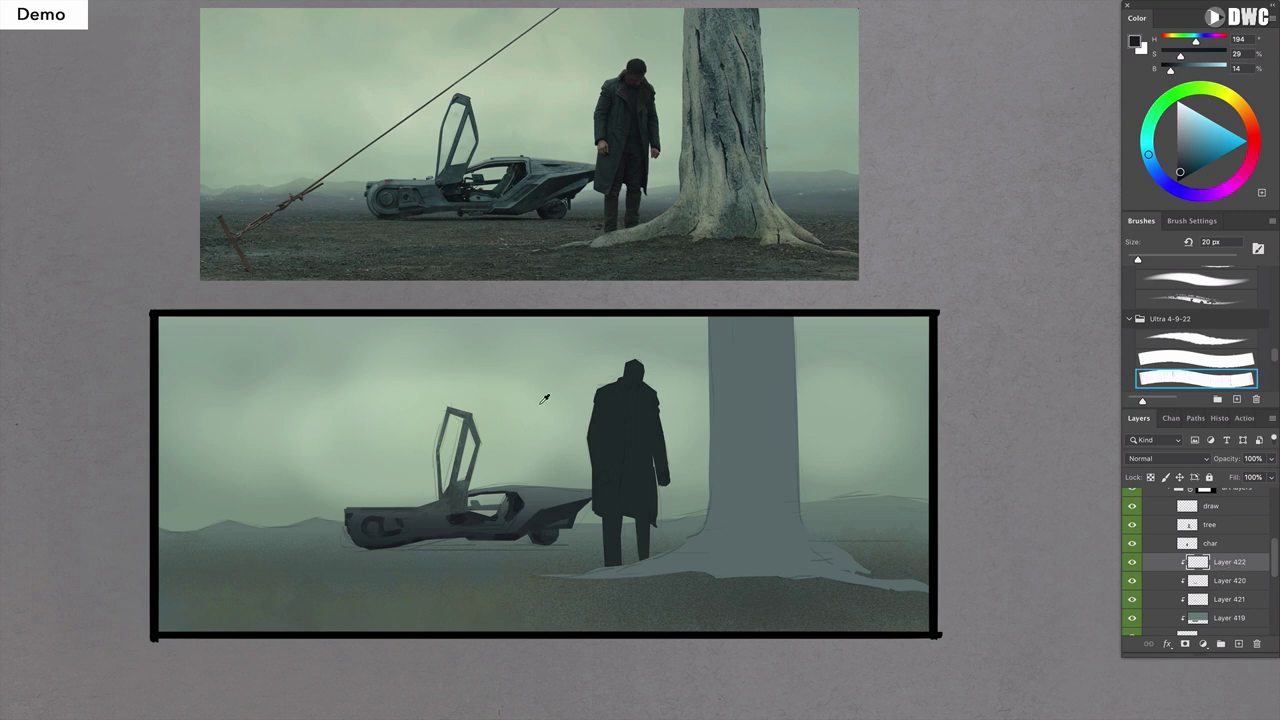
left_click(420, 448, "alt")
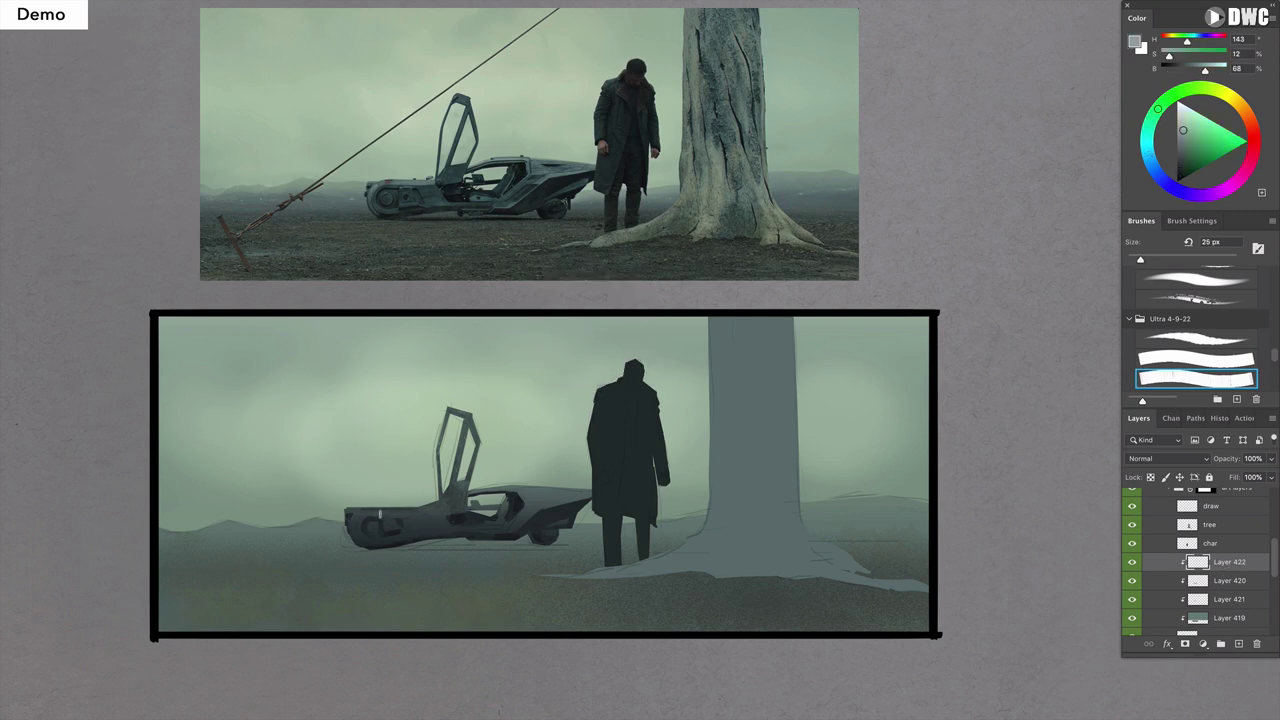
left_click_drag(356, 514, 410, 514)
key("bracketleft")
key("bracketleft")
key("bracketright")
key("bracketright")
left_click_drag(402, 513, 434, 509)
key("bracketleft")
key("bracketleft")
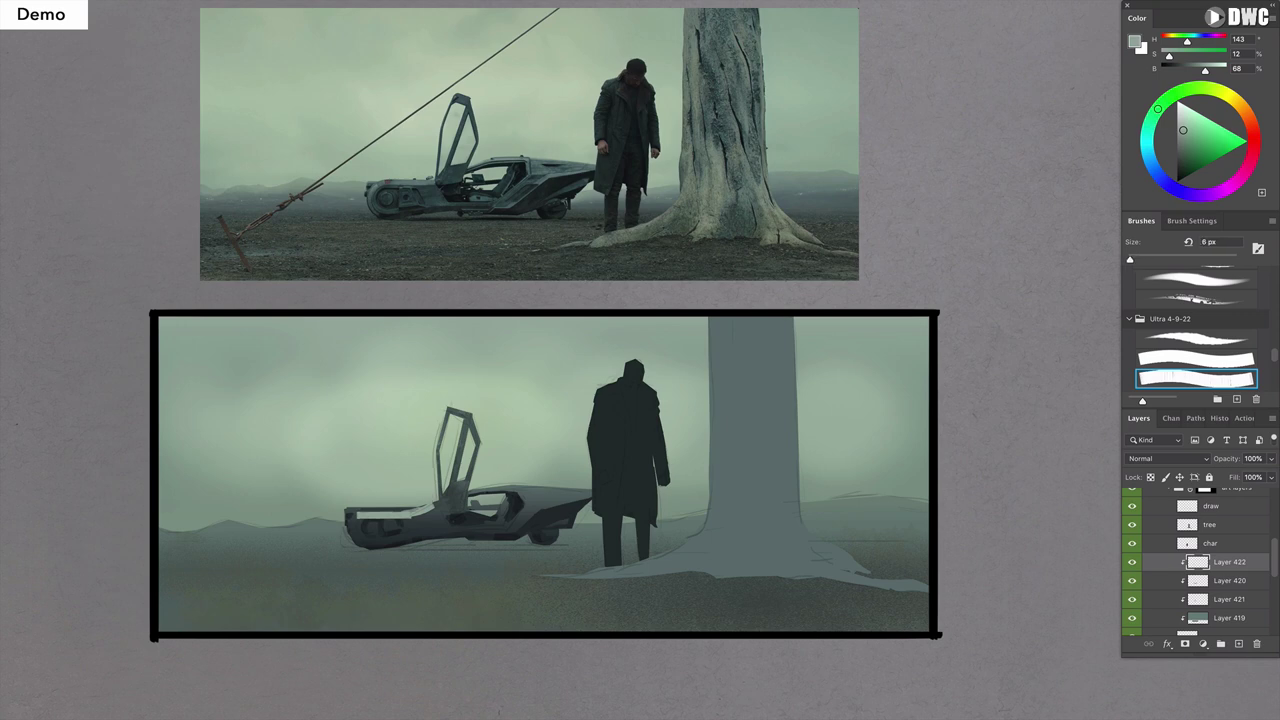
Paint thin pale highlights along the car's roofline and the panel edges of its right end with the 6 px flat brush.
mouse_move(468, 490)
left_mouse_down()
mouse_move(590, 494)
mouse_move(580, 497)
left_mouse_up()
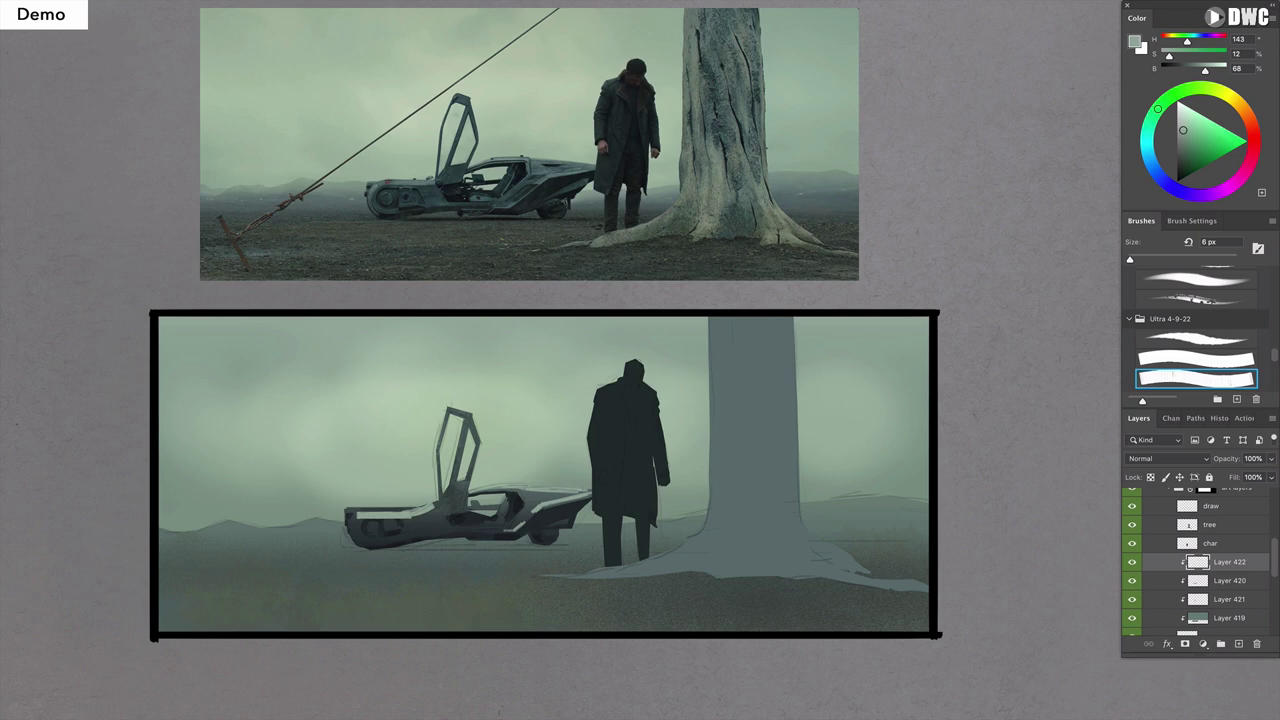
left_click_drag(533, 496, 566, 496)
key("bracketright")
key("bracketright")
Adjust the highlight layer's Hue/Saturation to hue +22, saturation +20 and lightness -29.
key("super+u")
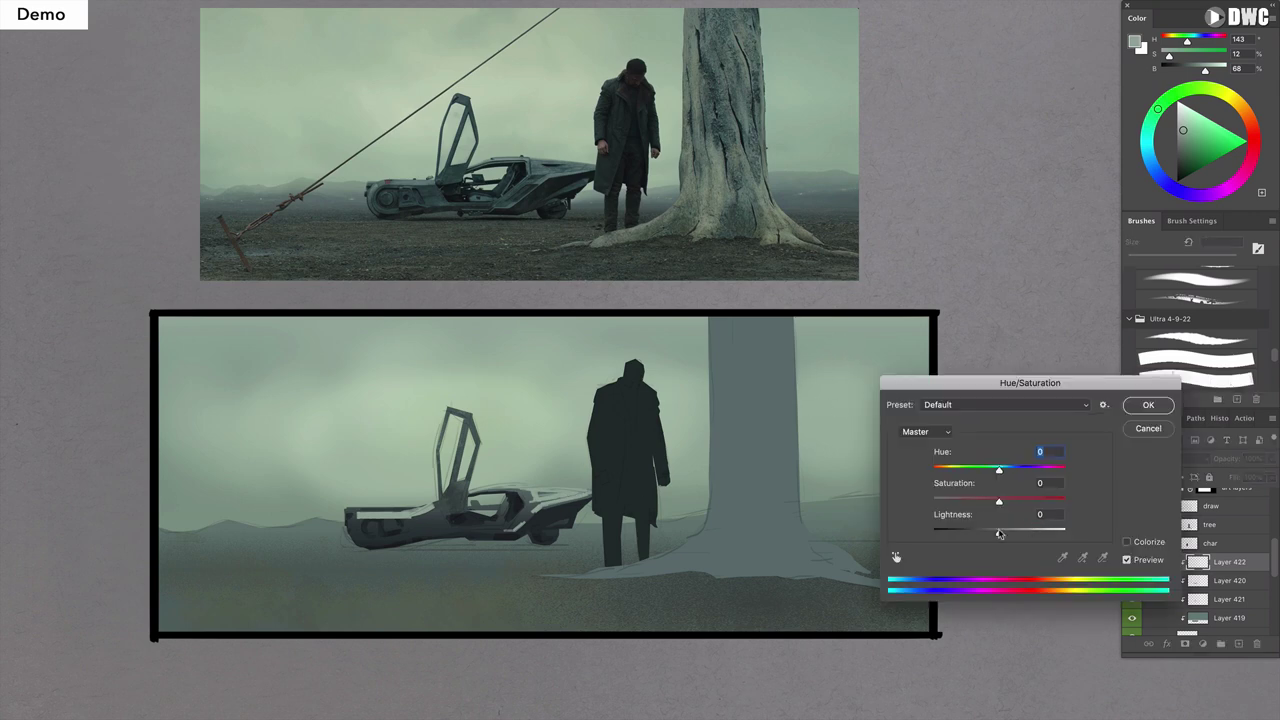
mouse_move(999, 533)
left_mouse_down()
mouse_move(988, 533)
mouse_move(1012, 507)
left_mouse_up()
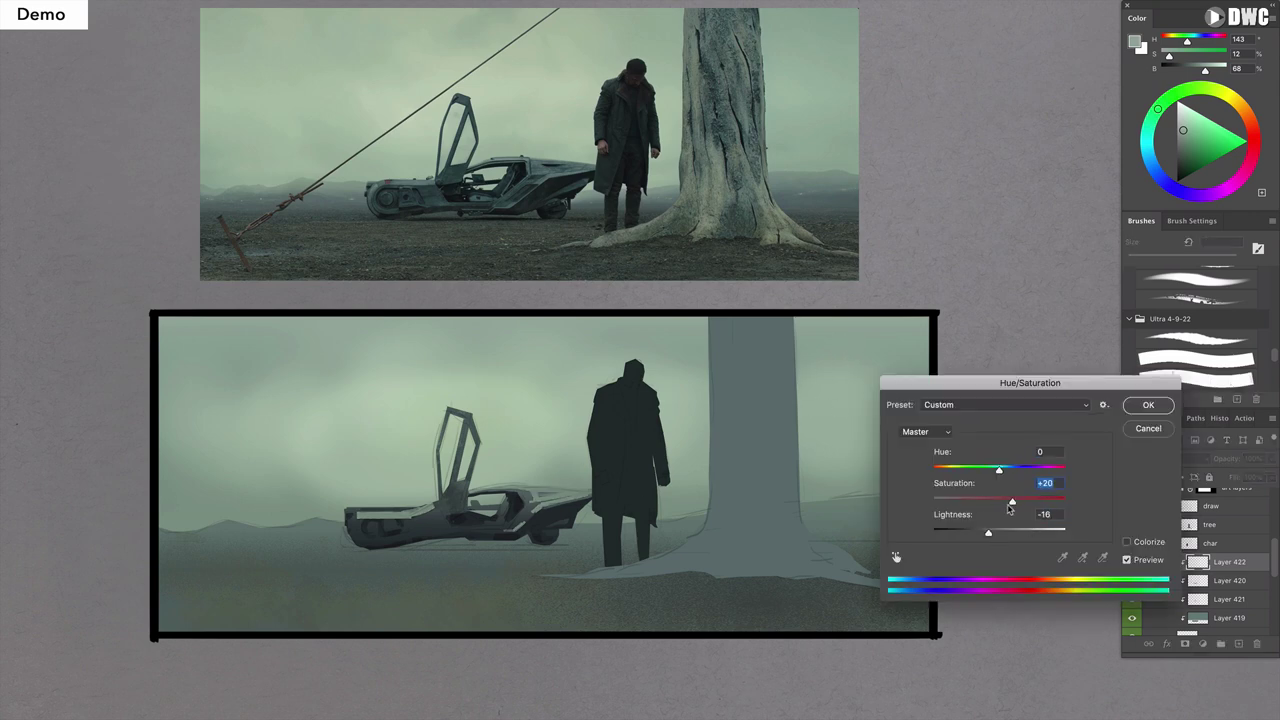
left_click(1013, 468)
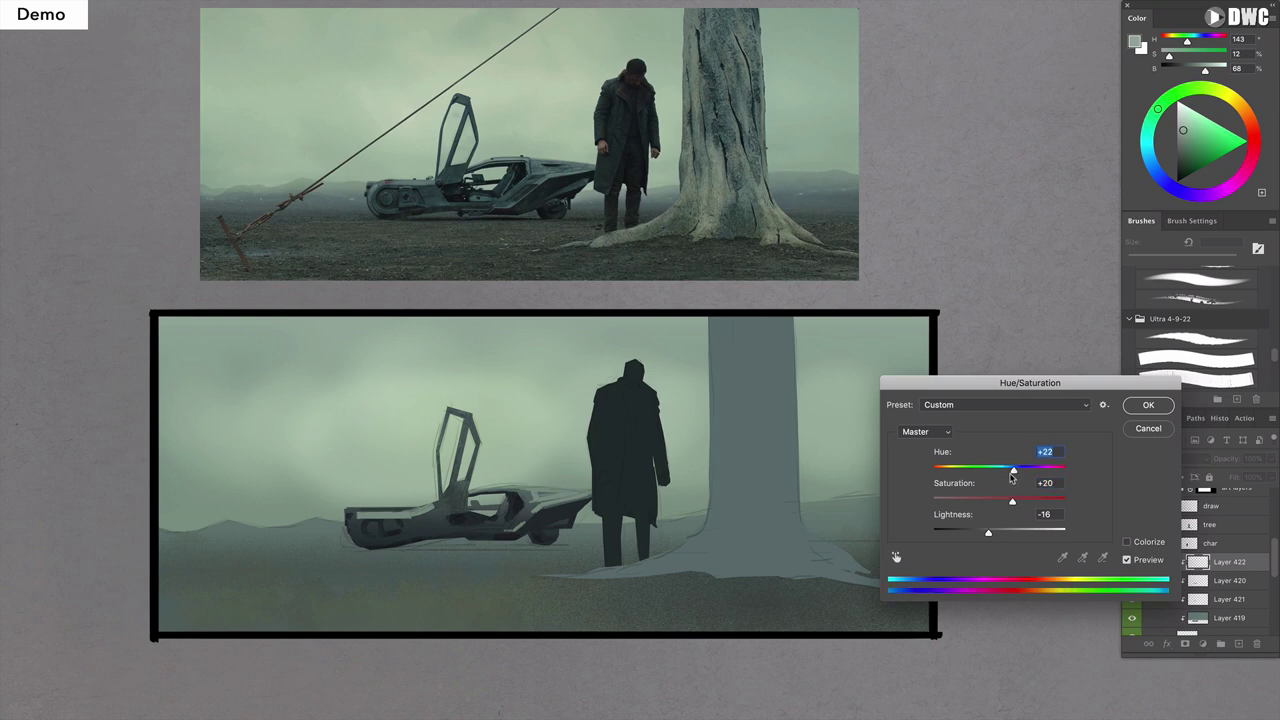
left_click_drag(987, 534, 979, 537)
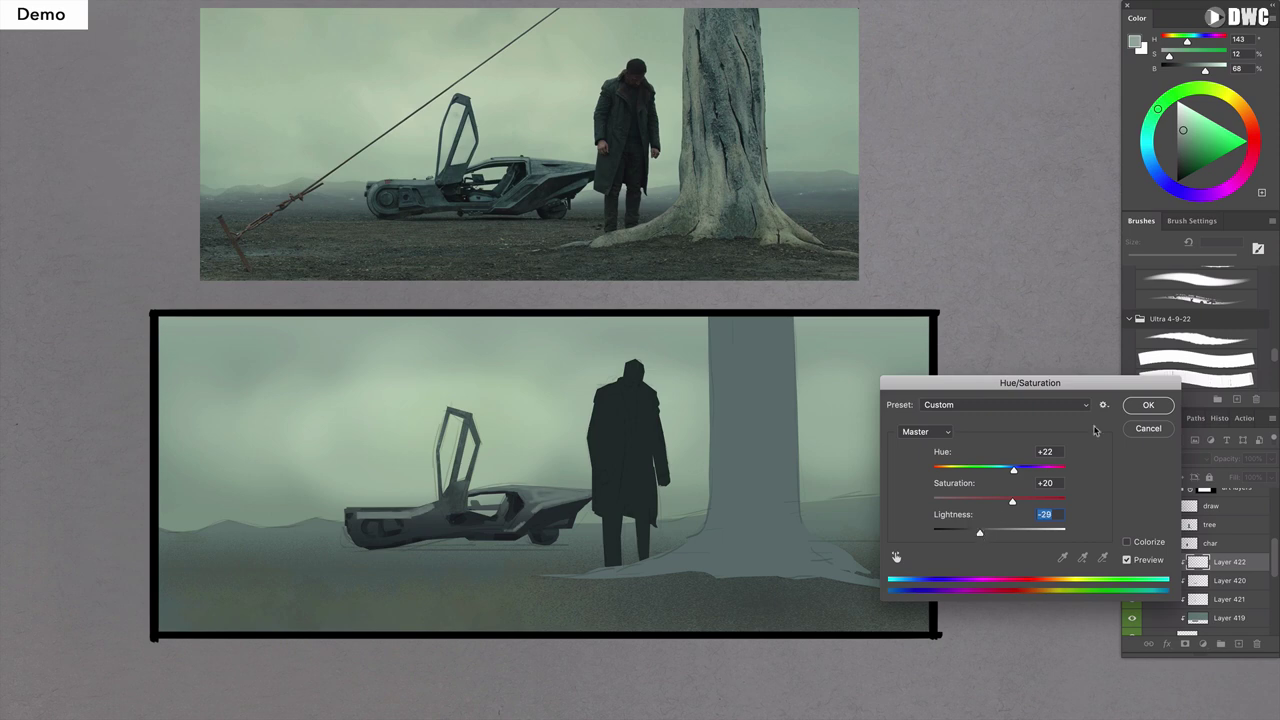
left_click(1146, 406)
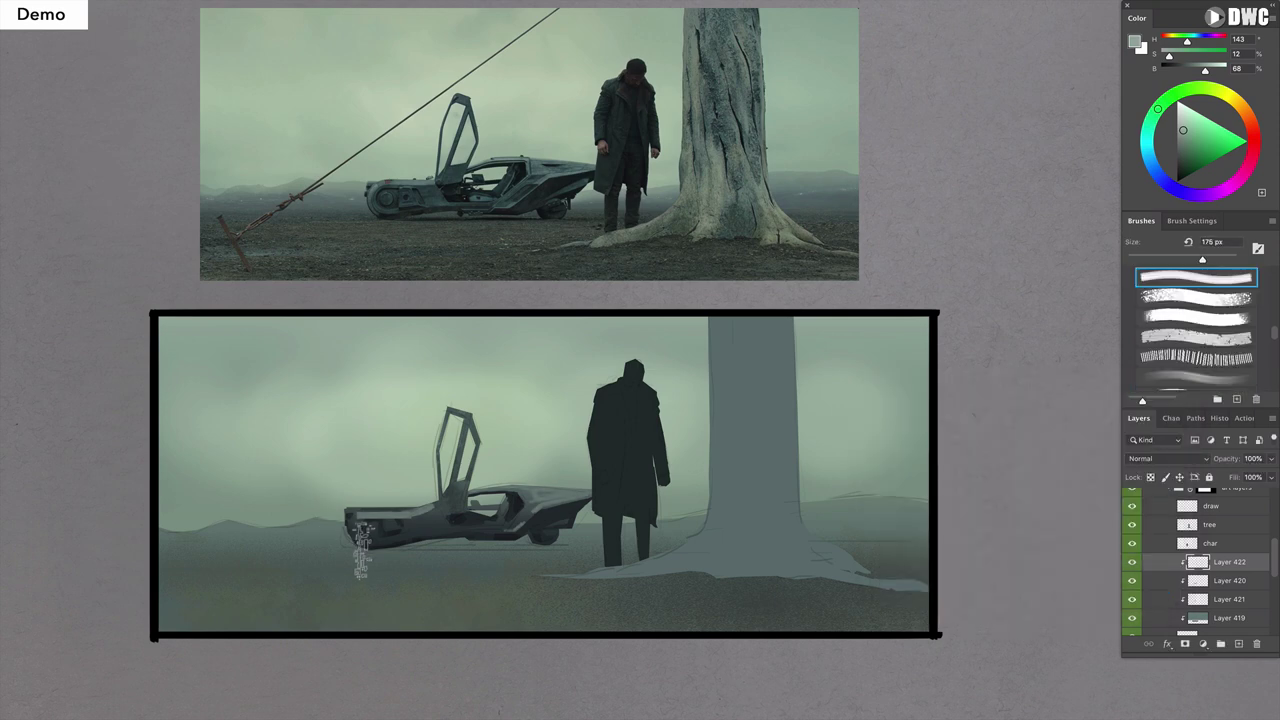
Soften the highlights on the car's left end with the eraser at 45 px.
key("bracketleft")
key("bracketleft")
key("bracketleft")
key("bracketleft")
key("bracketleft")
key("bracketleft")
key("bracketleft")
key("bracketleft")
key("bracketleft")
key("bracketleft")
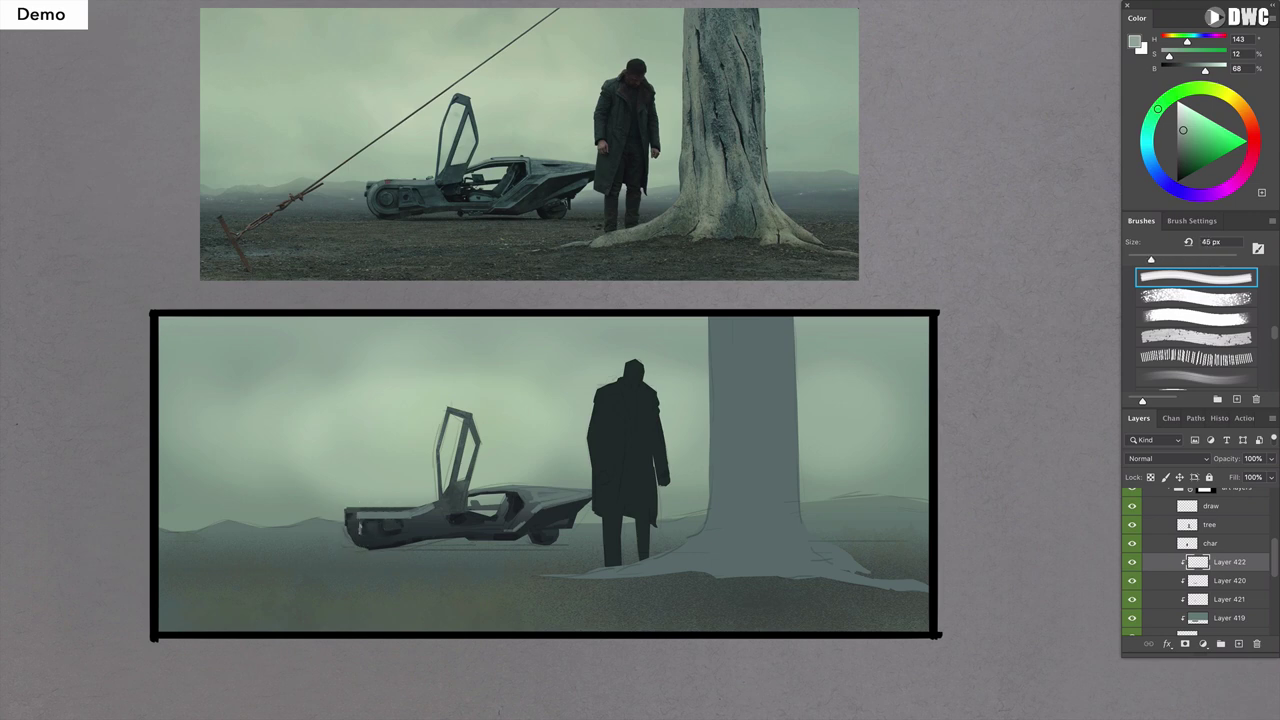
mouse_move(406, 521)
left_mouse_down()
mouse_move(358, 518)
mouse_move(432, 508)
left_mouse_up()
Paint small light details around the car's left wheel with the 9 px flat brush, sampling the roof's grey and softening with a 30 px eraser.
key("b")
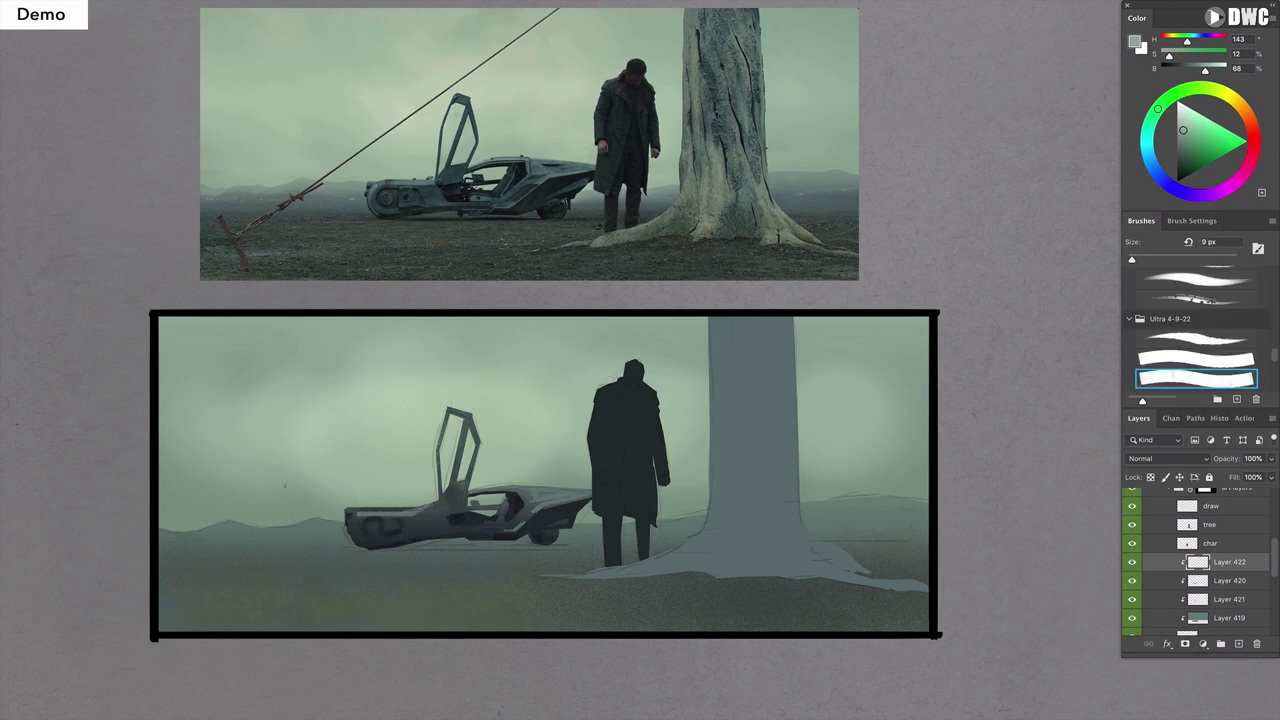
left_click_drag(360, 516, 356, 523)
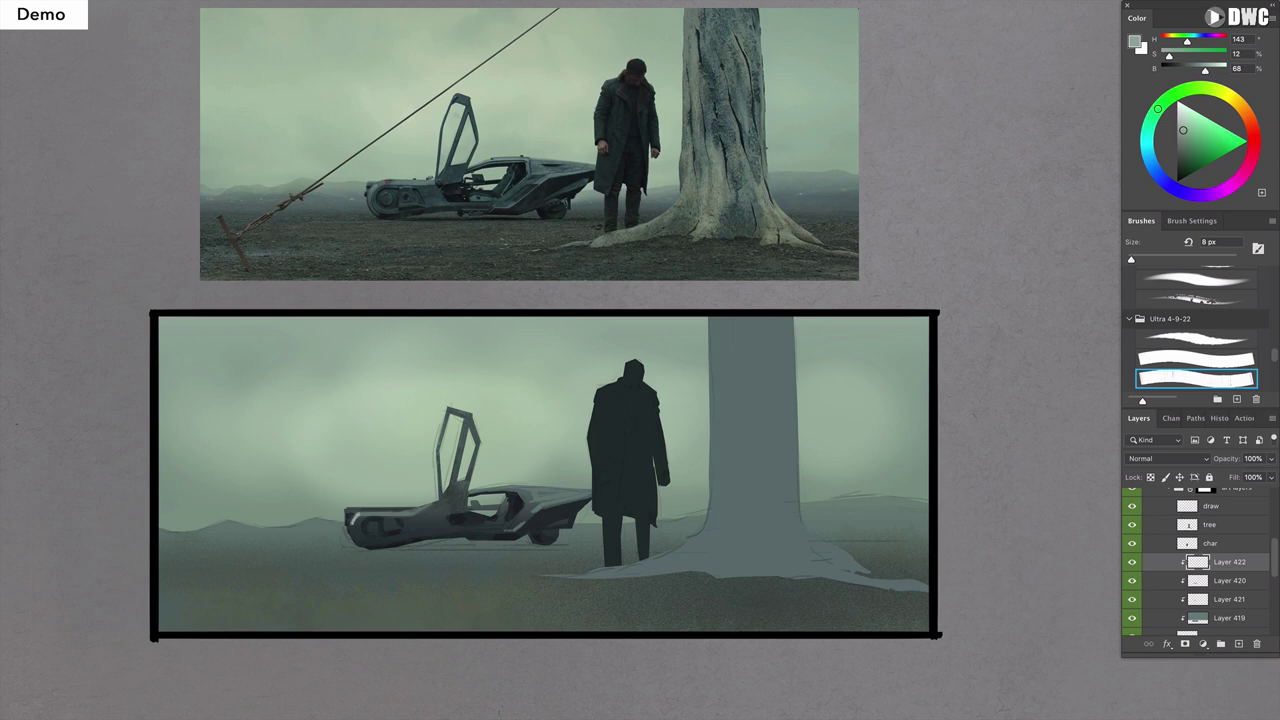
left_click(574, 487, "alt")
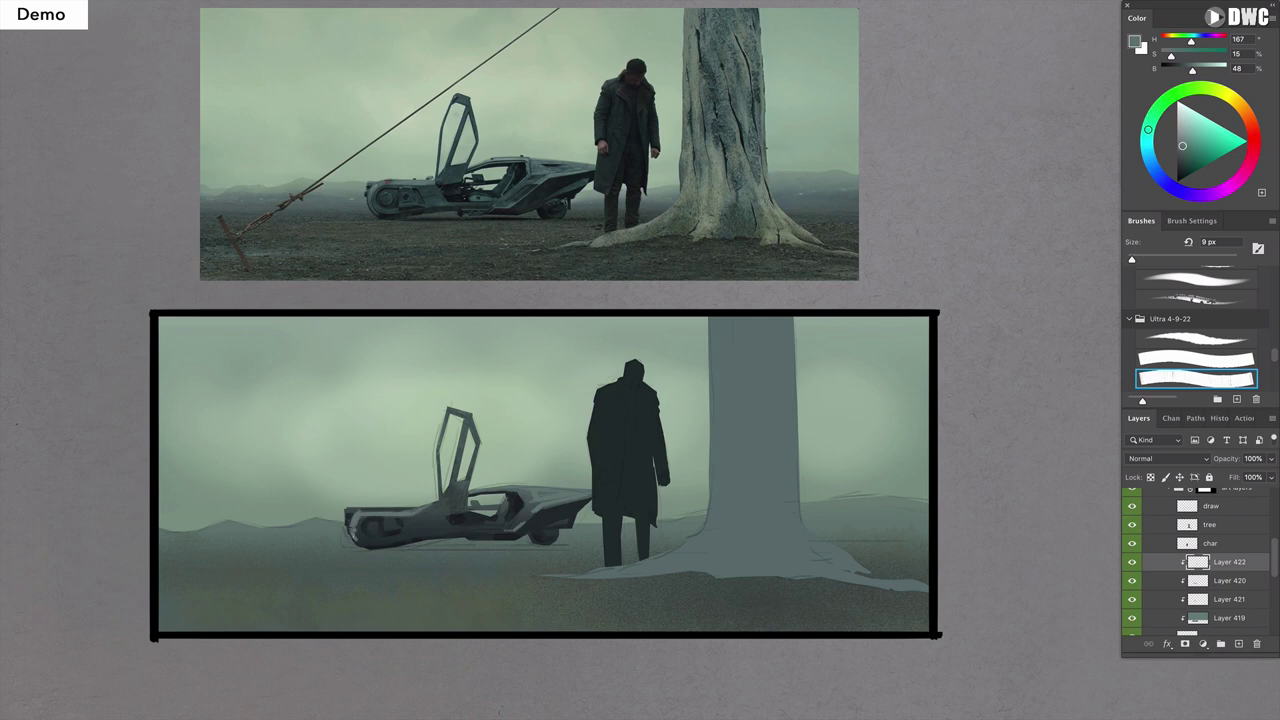
key("e")
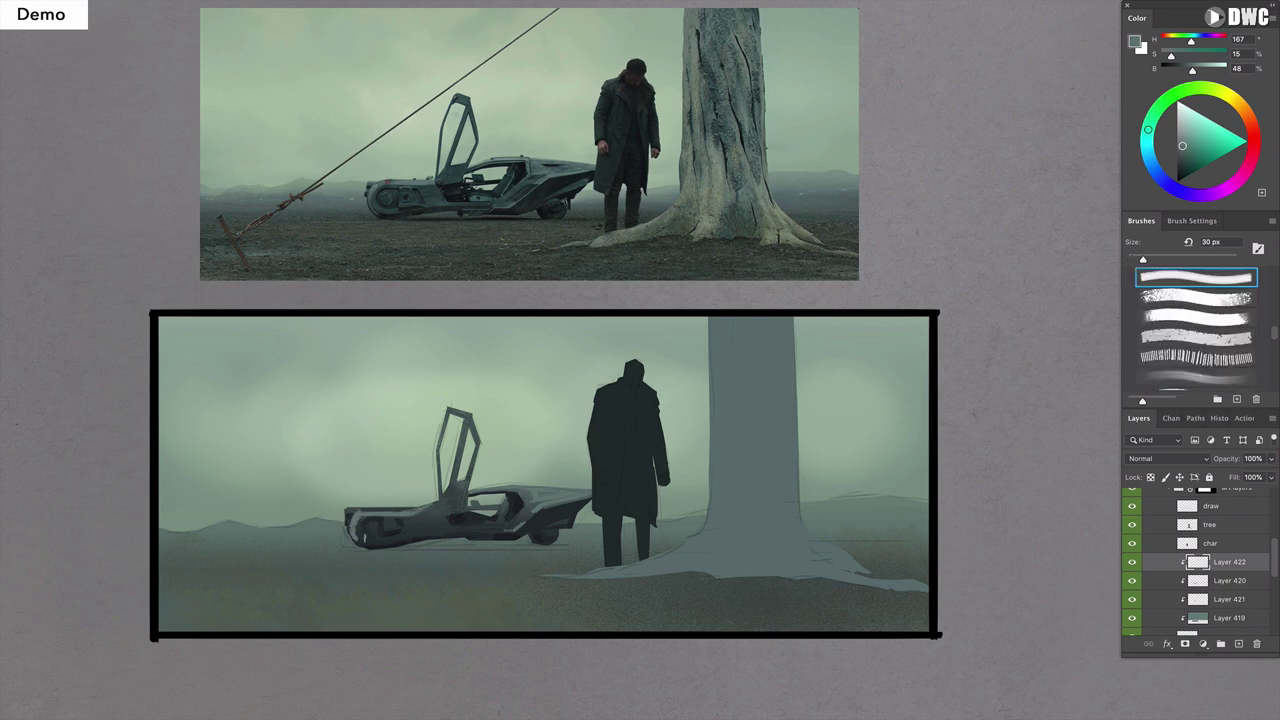
key("comma")
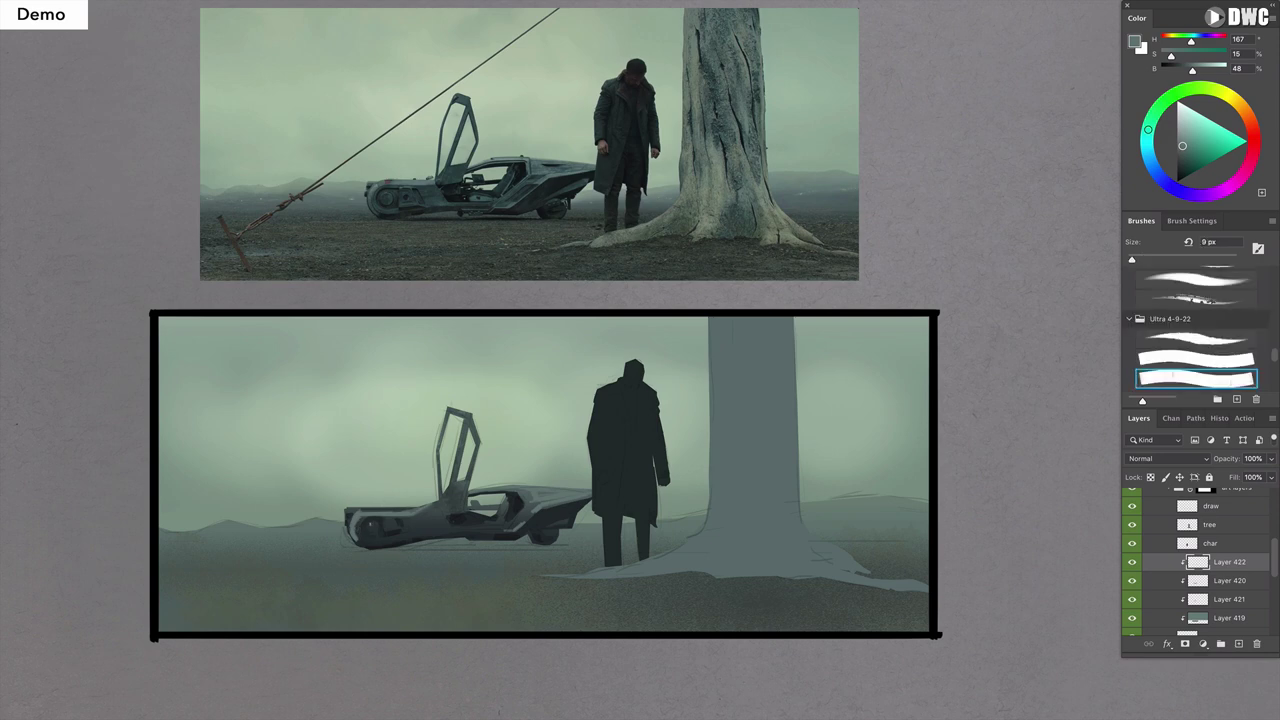
key("period")
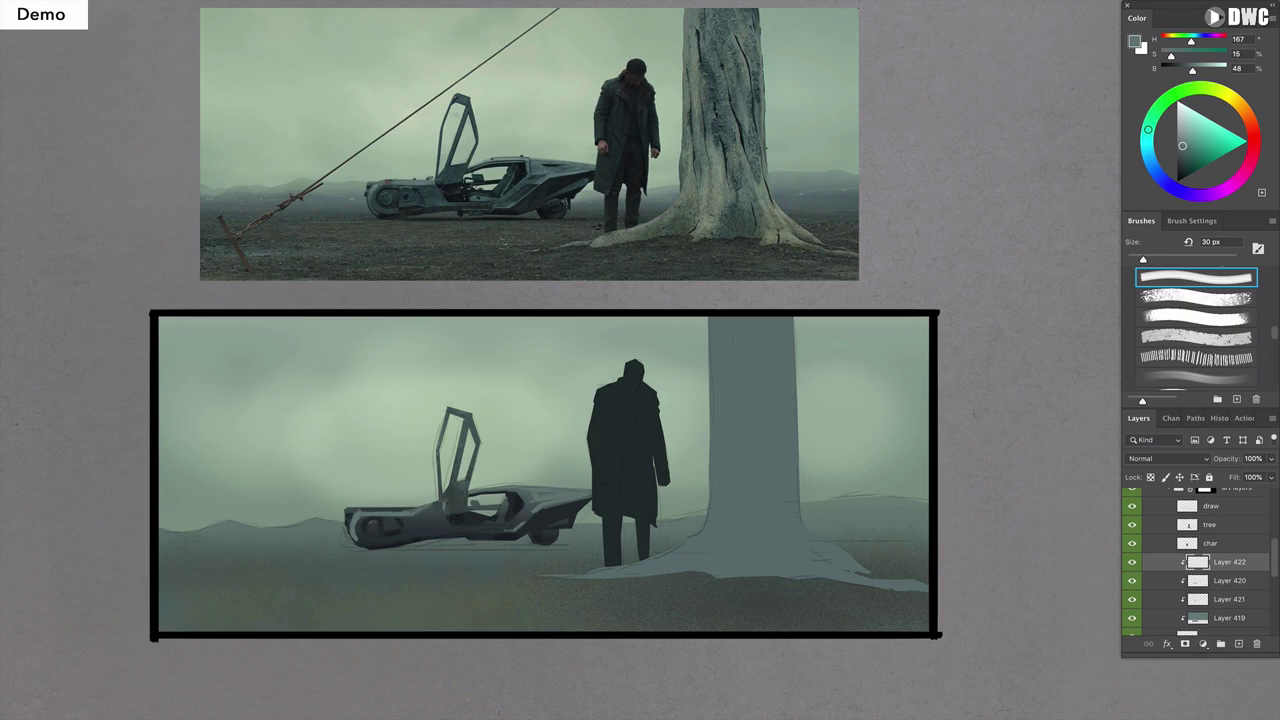
key("comma")
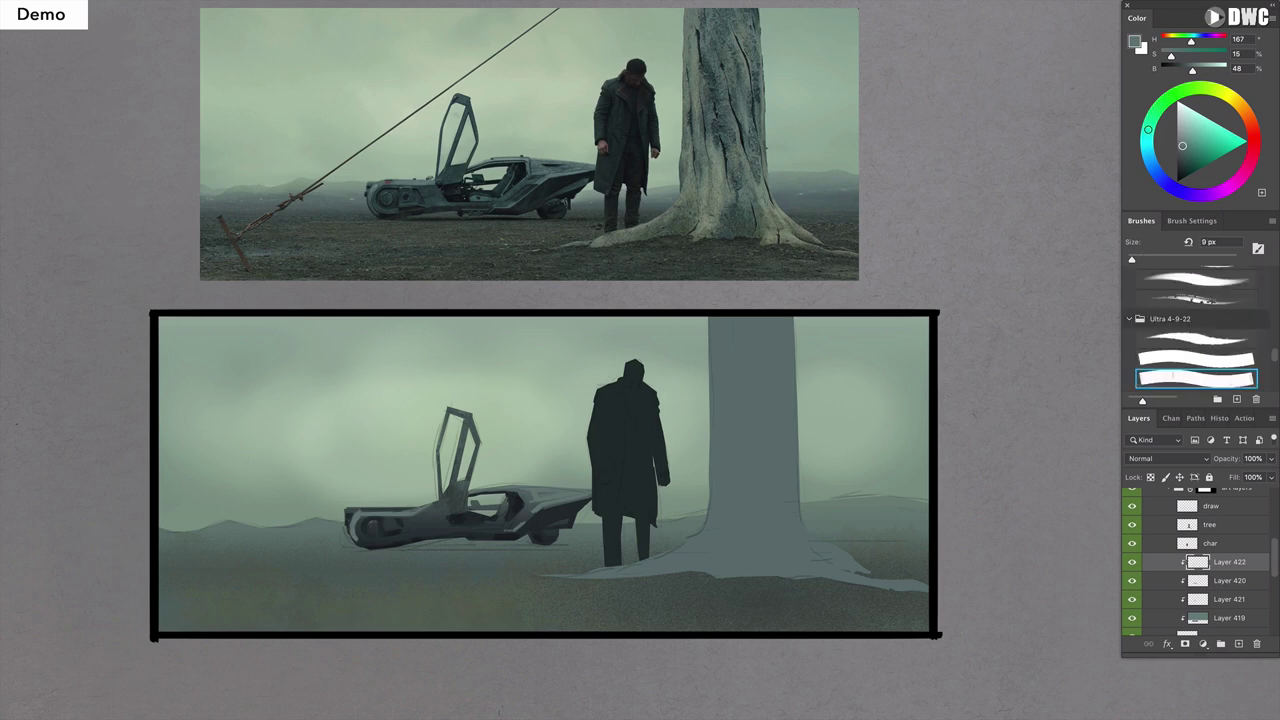
key("bracketleft")
key("bracketleft")
Select the car's left end with a rectangular marquee, set its highlights to saturation +17 and lightness -11, and deselect.
key("m")
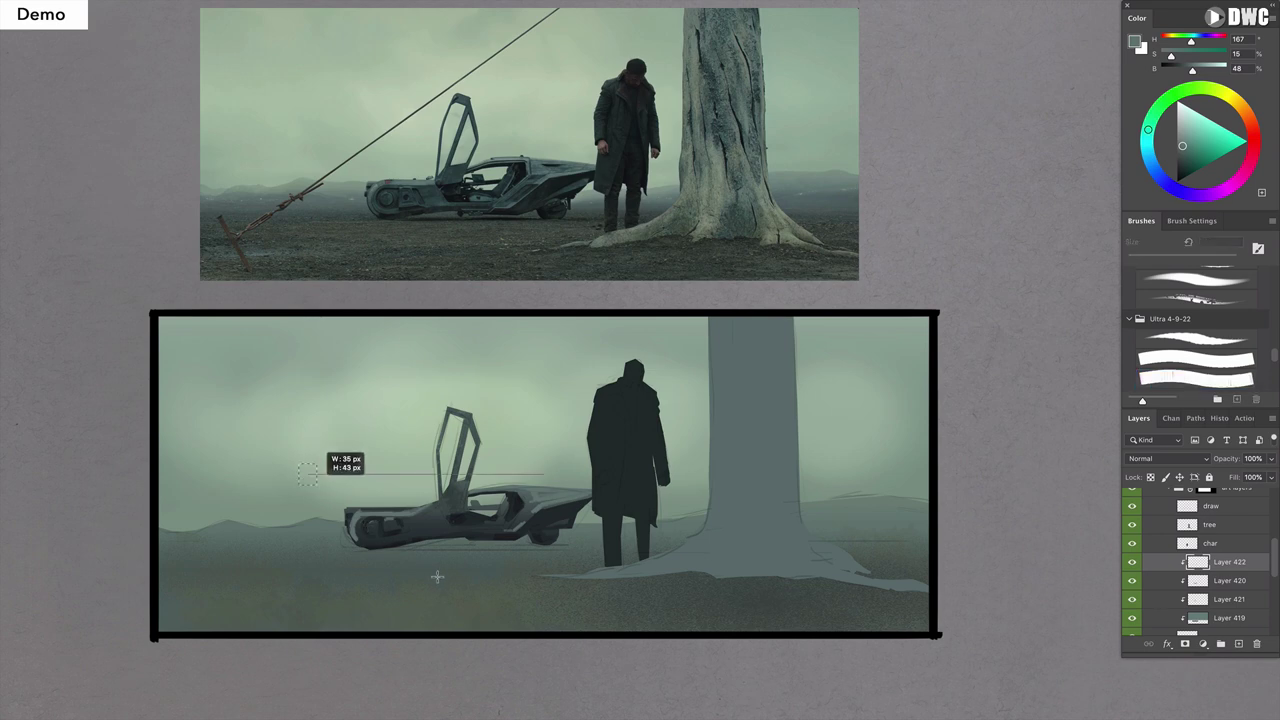
left_click_drag(437, 576, 437, 578)
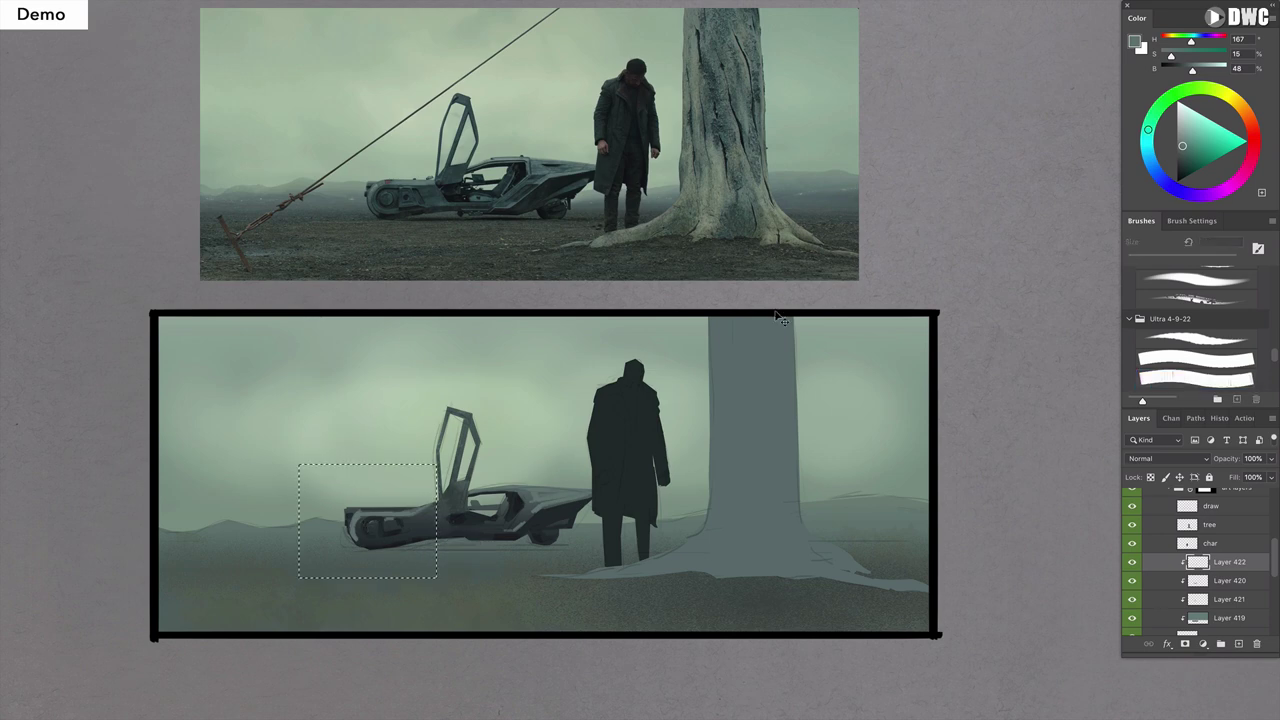
key("ctrl+u")
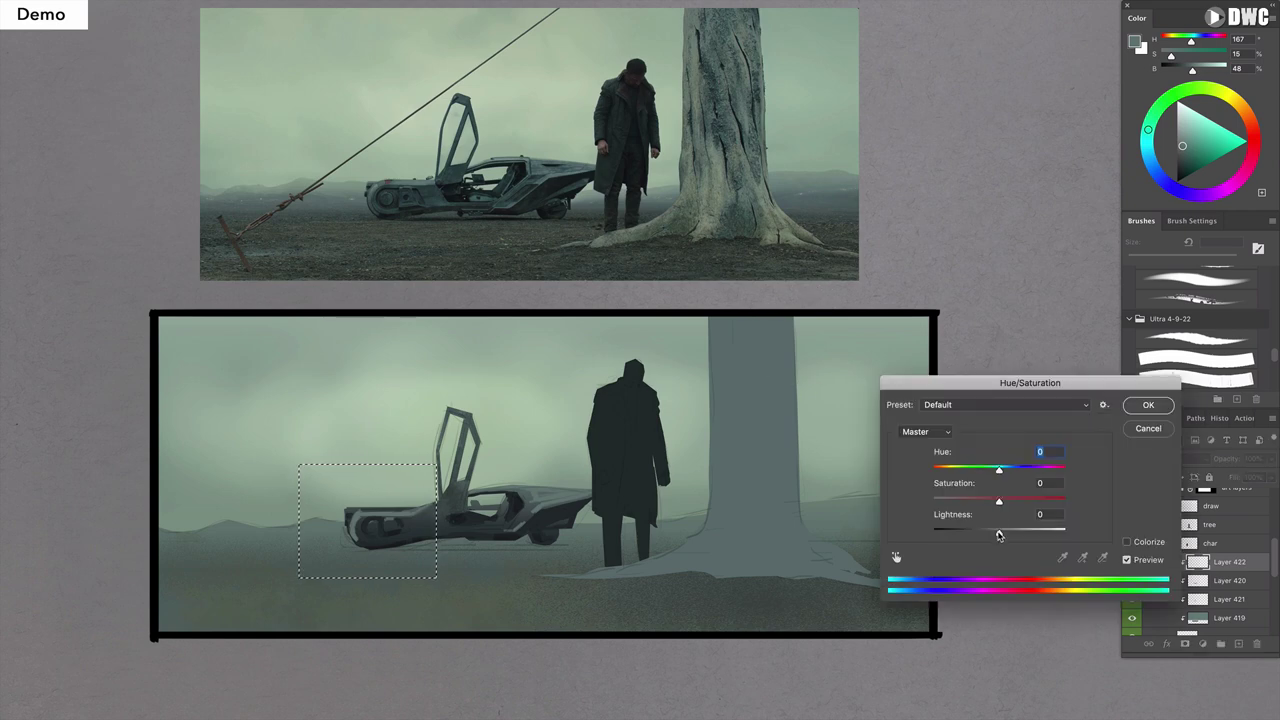
left_click_drag(999, 535, 1010, 507)
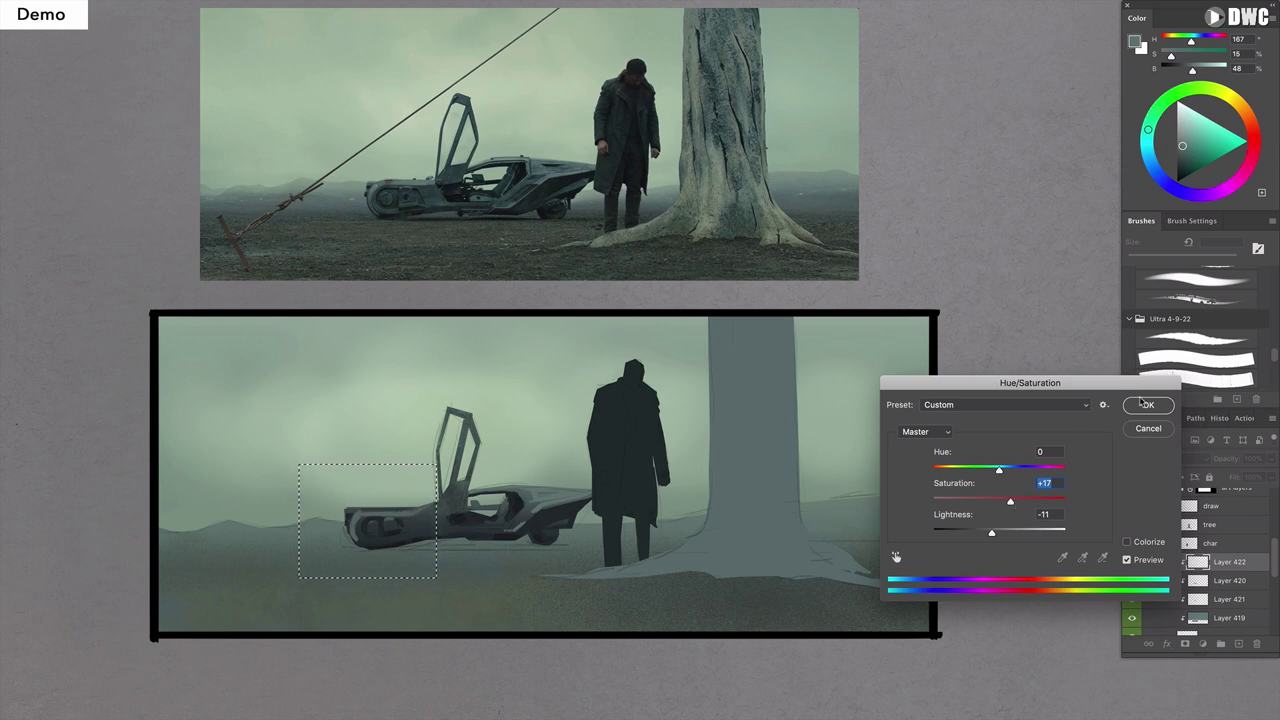
left_click(1146, 404)
key("ctrl+d")
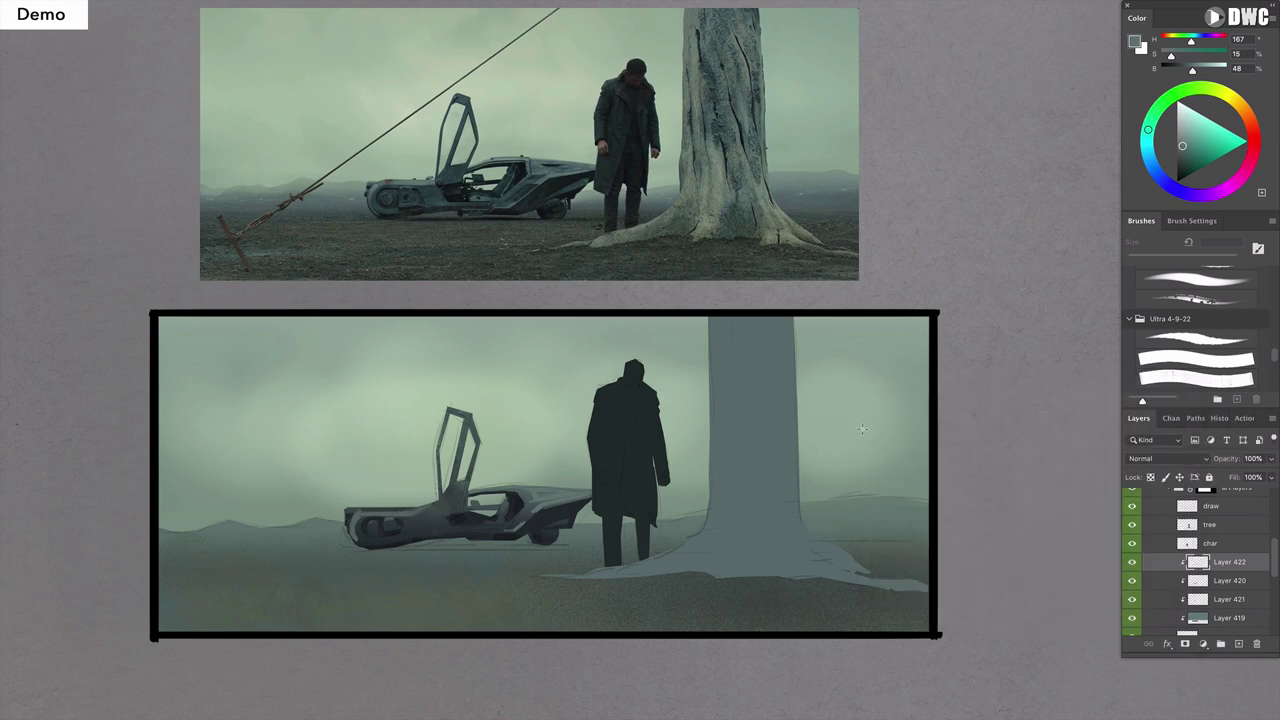
Merge Layer 422 and Layer 420 down into Layer 421, and select the char layer.
key("ctrl+e")
key("ctrl+e")
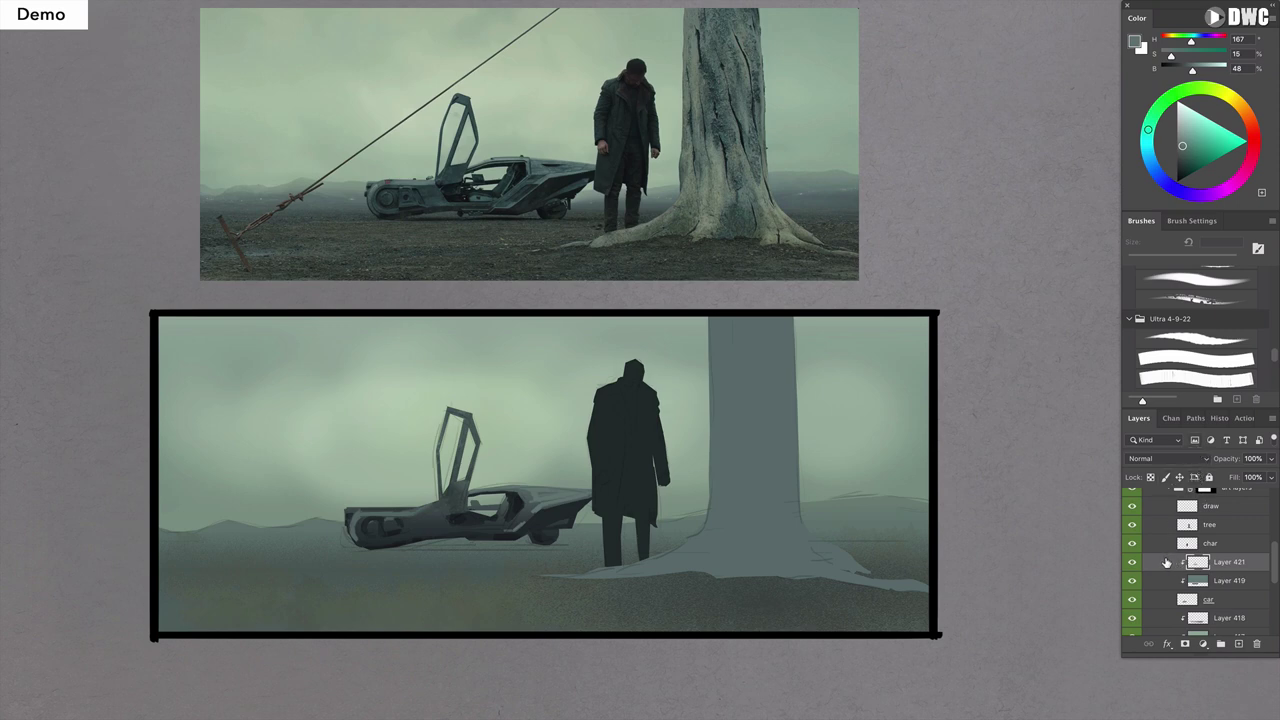
left_click(1236, 545)
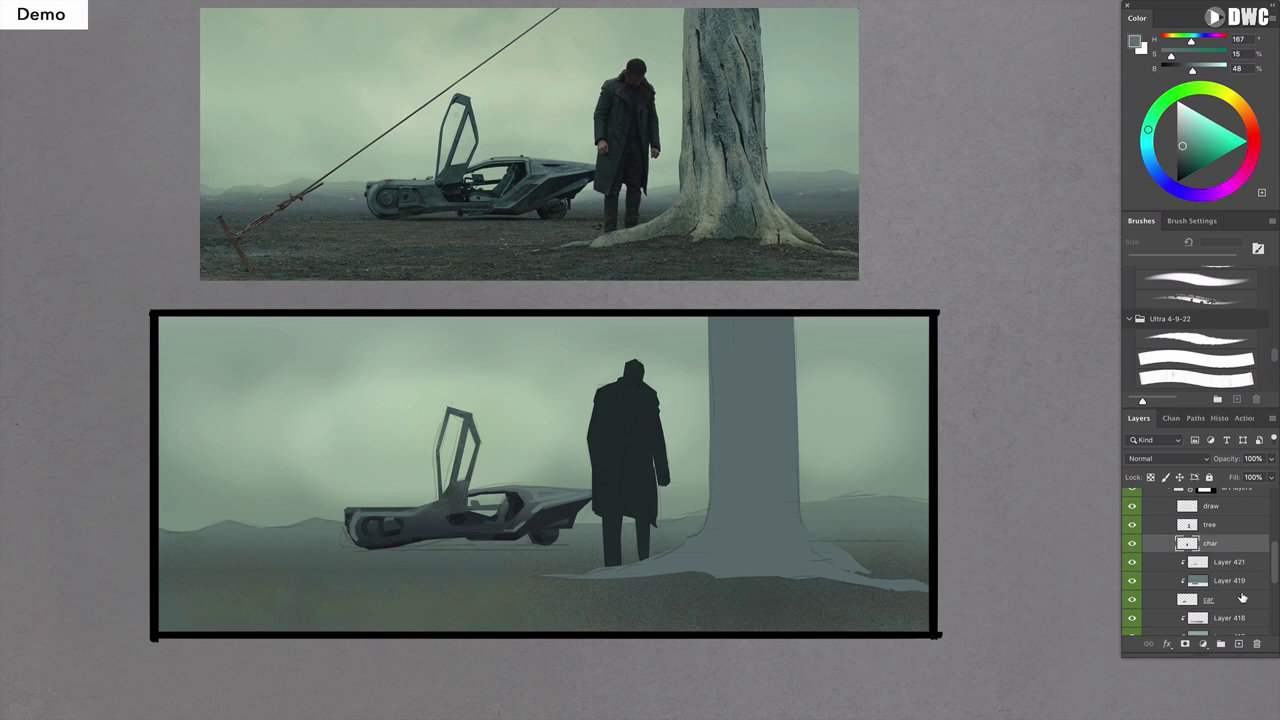
Add a layer clipped to the char layer and lay a darker reflected gradient of hue 167, saturation 36, brightness 15 down the coat.
left_click(1238, 643)
left_click(1231, 554, "alt")
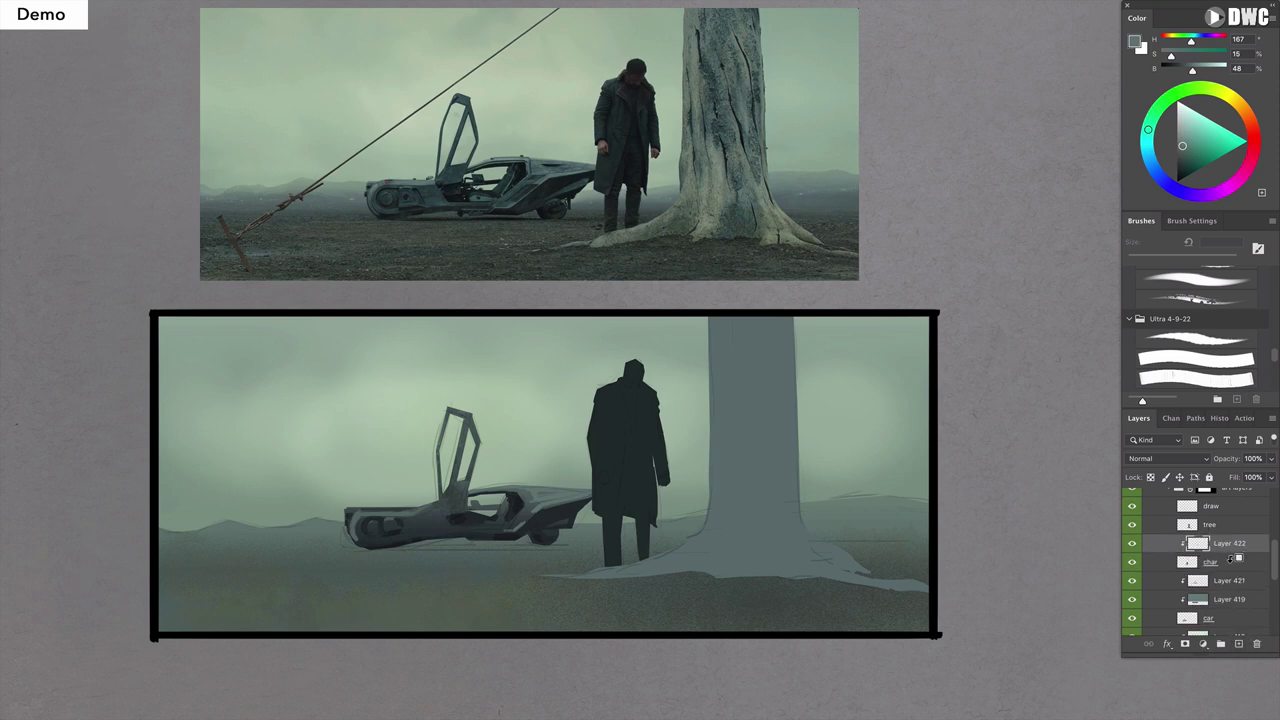
key("b")
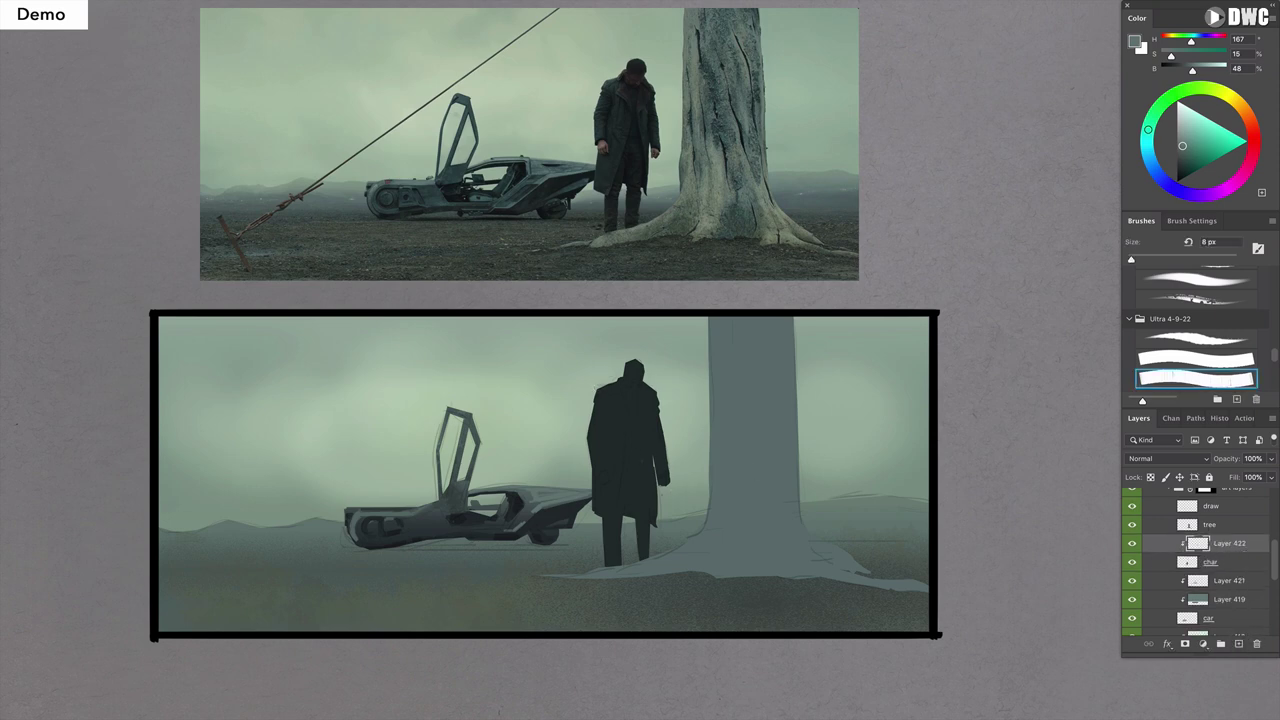
left_click(641, 482, "alt")
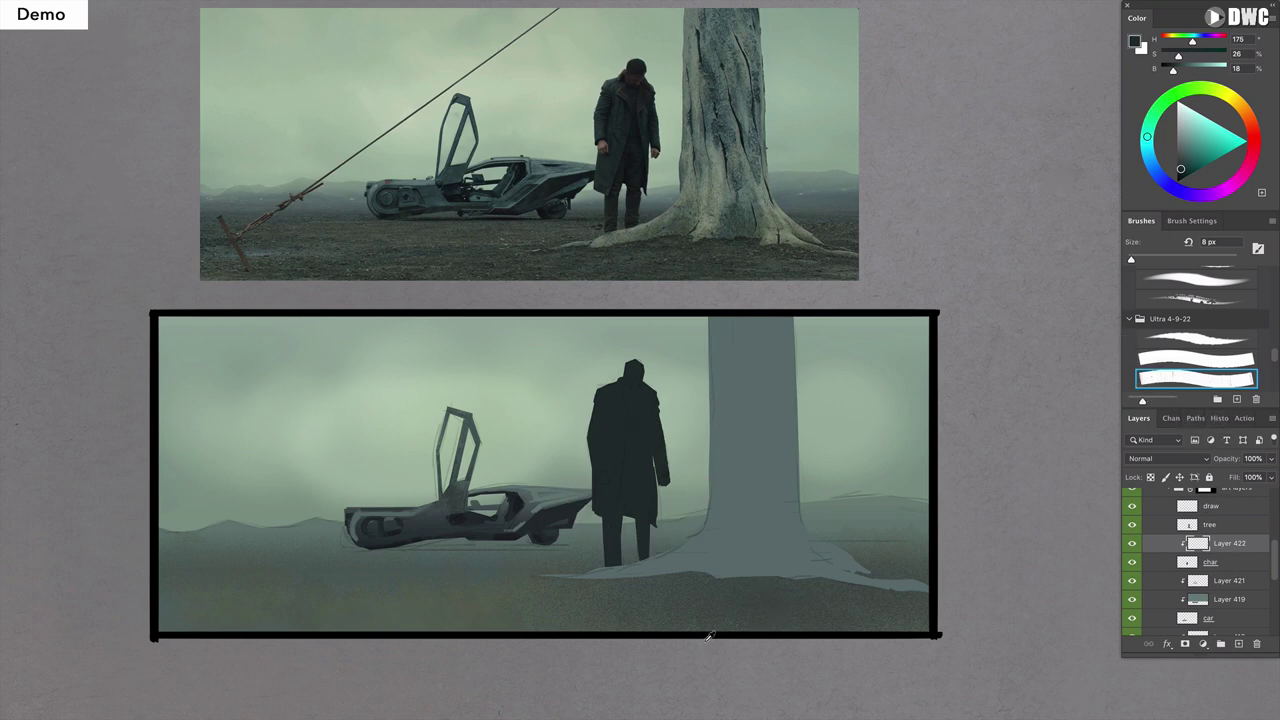
key("b")
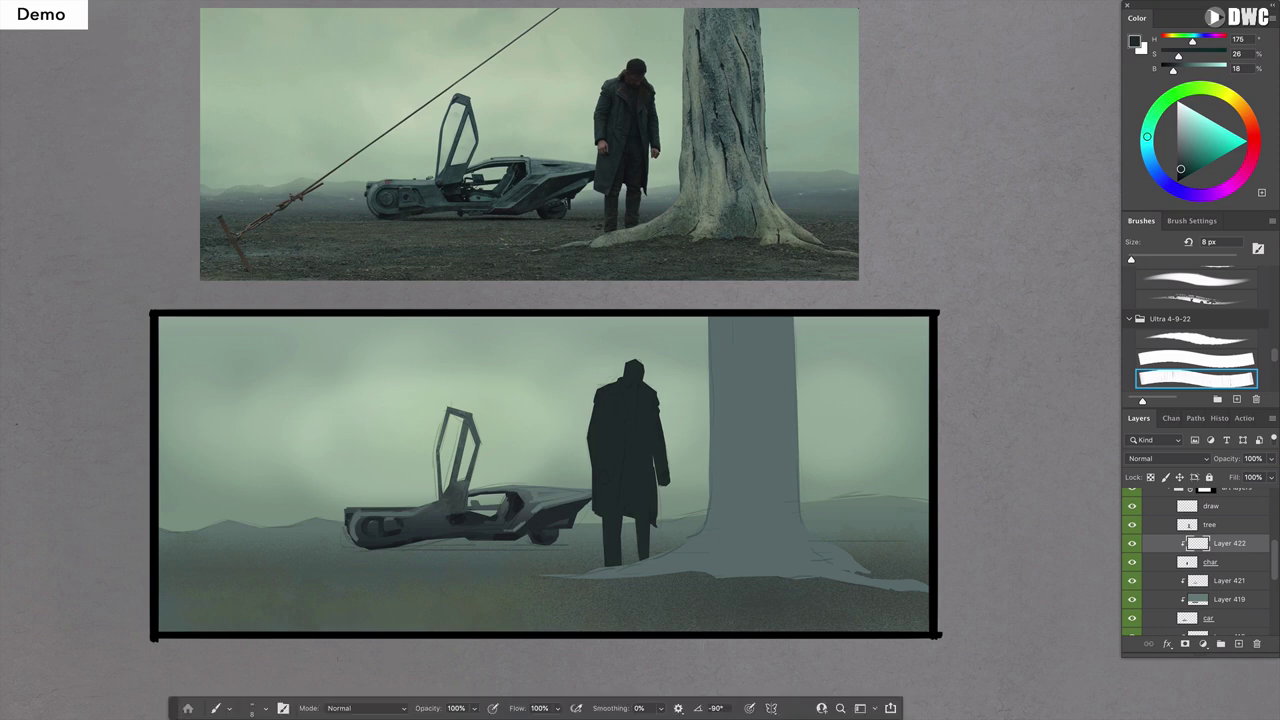
key("g")
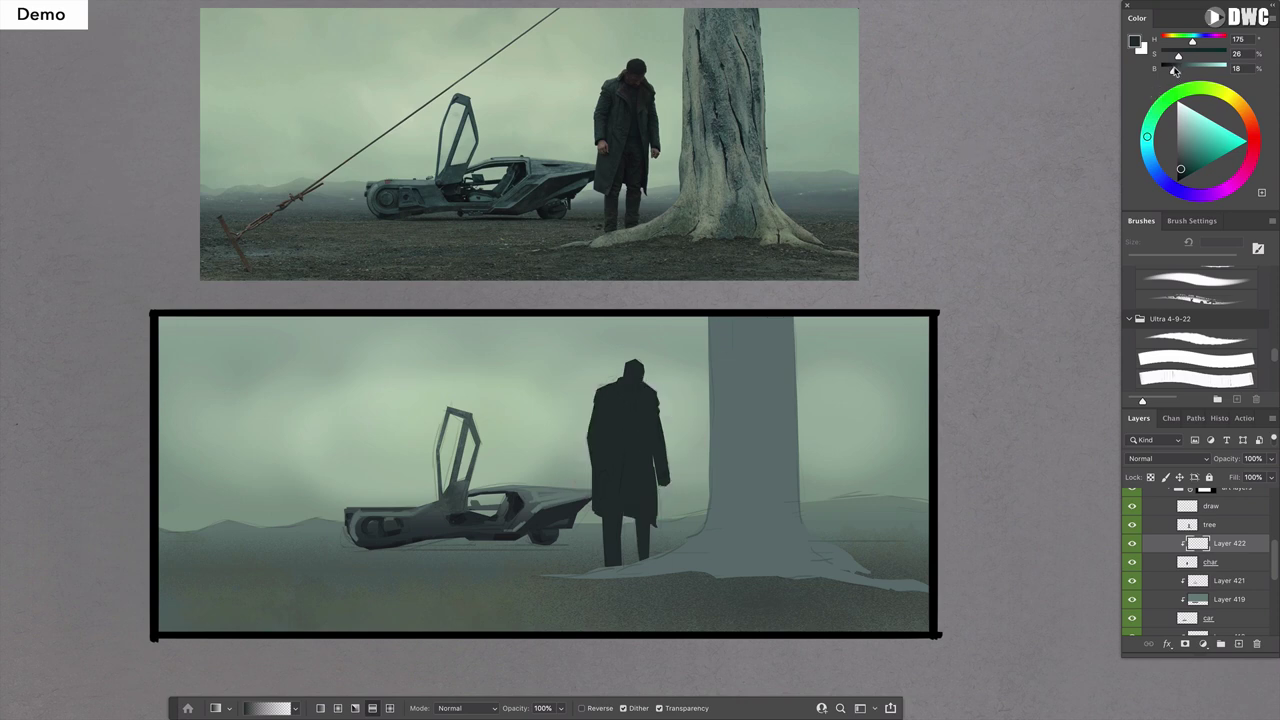
mouse_move(1179, 56)
left_mouse_down()
mouse_move(1171, 70)
mouse_move(1190, 44)
left_mouse_up()
Set the coat gradient's lightness to -15 and its layer opacity to 79%, and merge it down into the char layer.
key("ctrl+u")
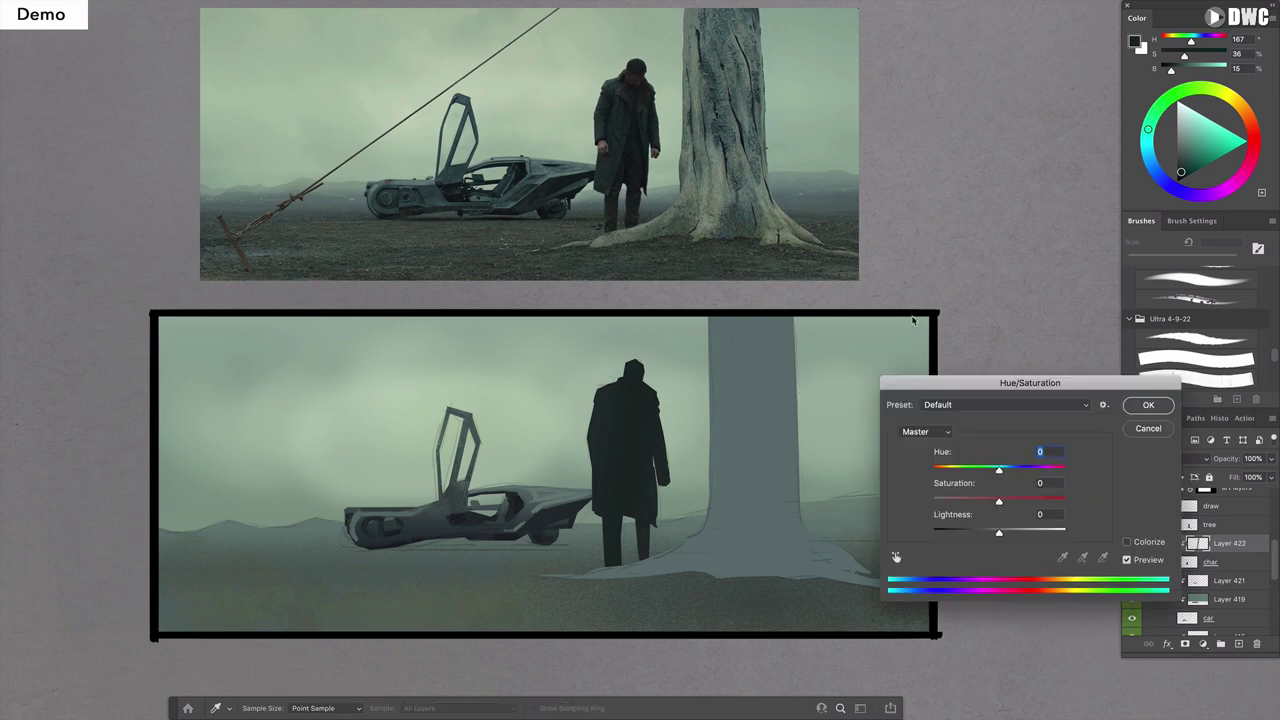
left_click_drag(999, 531, 989, 537)
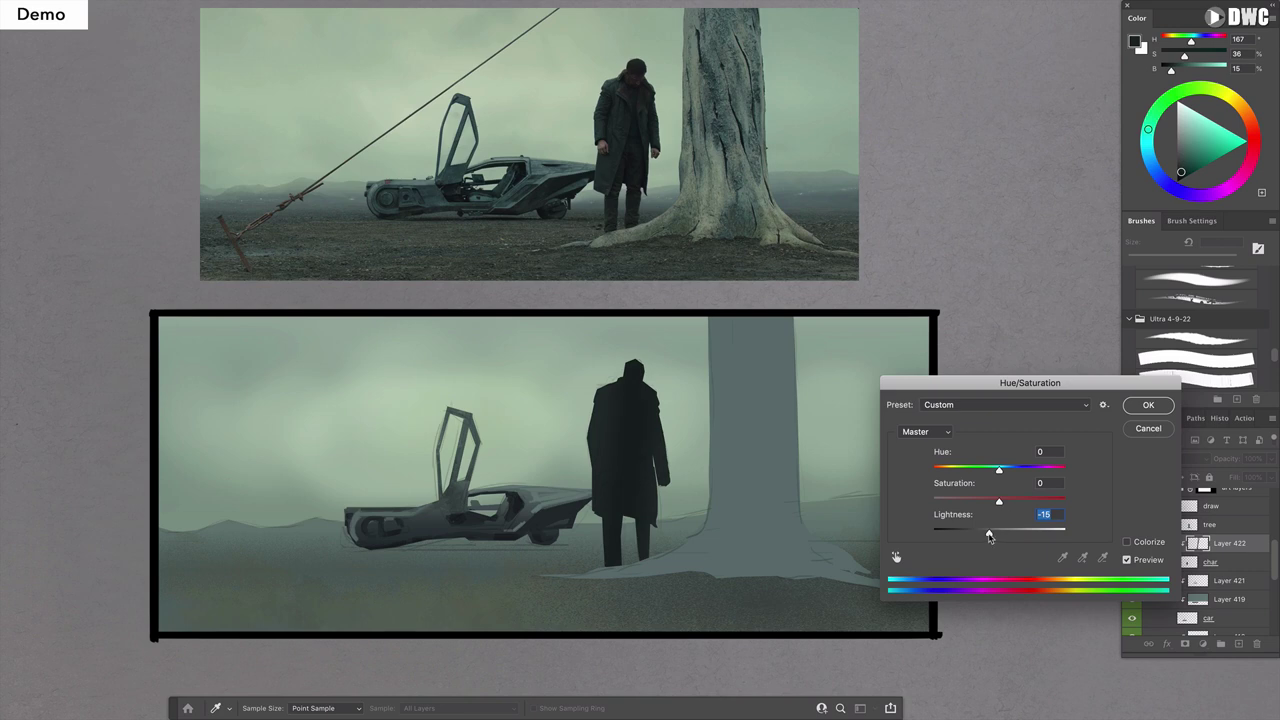
left_click(1147, 405)
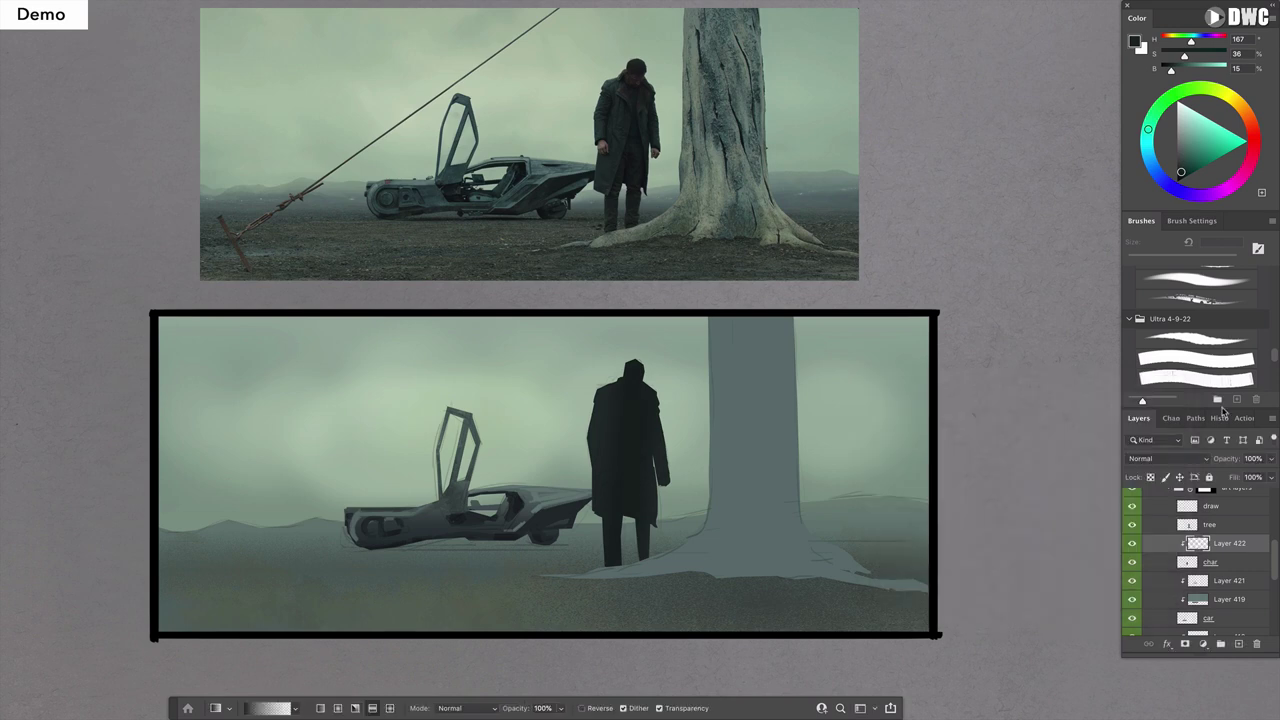
left_click_drag(1271, 458, 1258, 477)
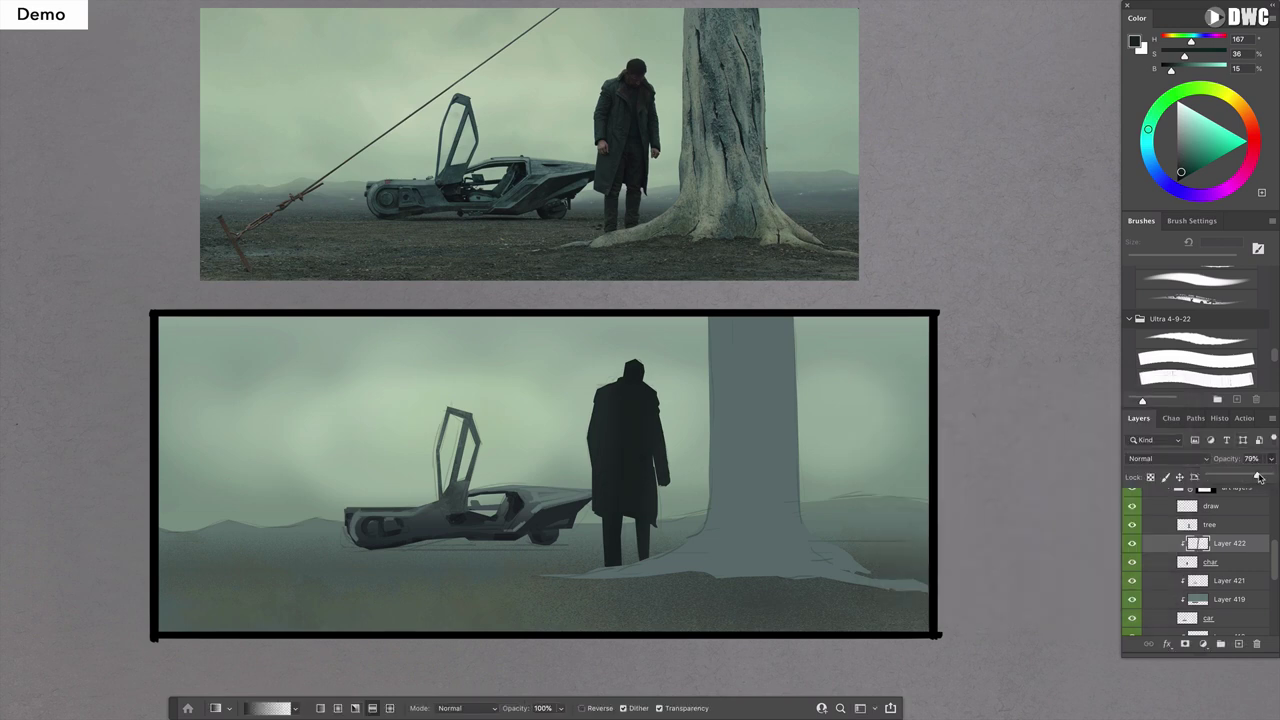
key("super+e")
Lay a radial gradient in the sampled sky grey-green over the figure's head and shoulders on a new layer clipped to char, at 59% opacity.
left_click(1238, 644)
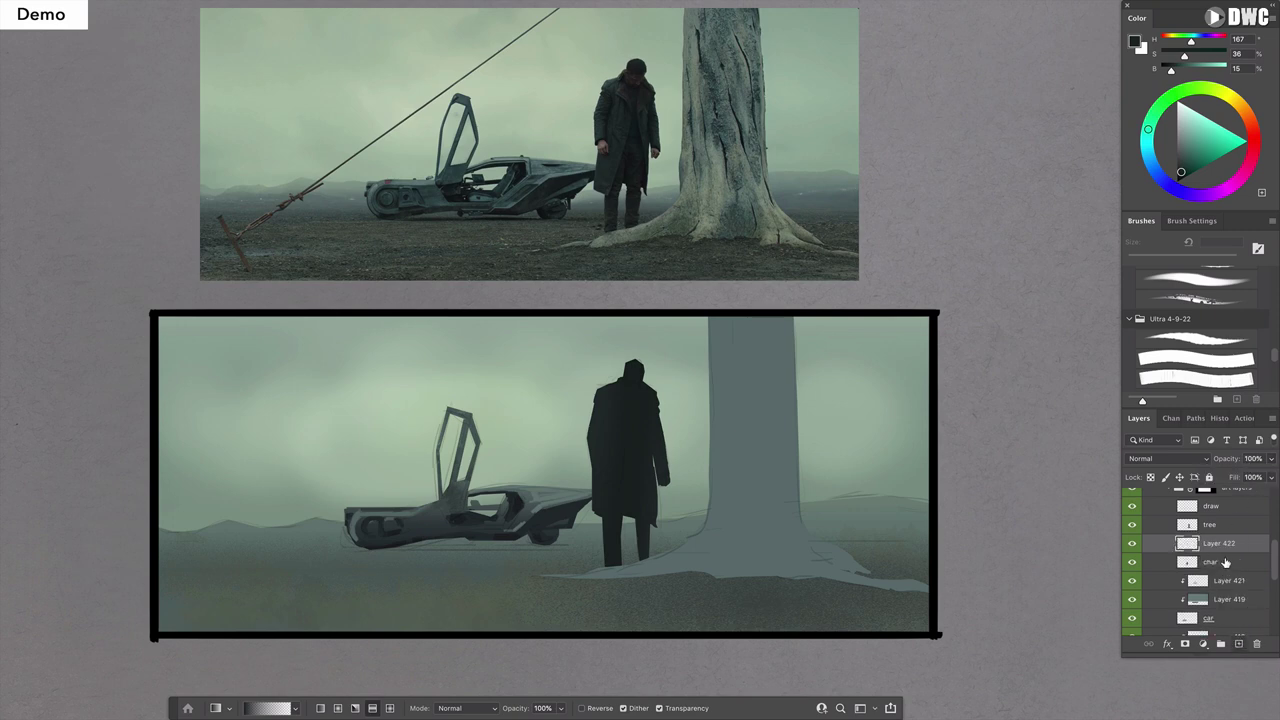
left_click(1229, 552, "alt")
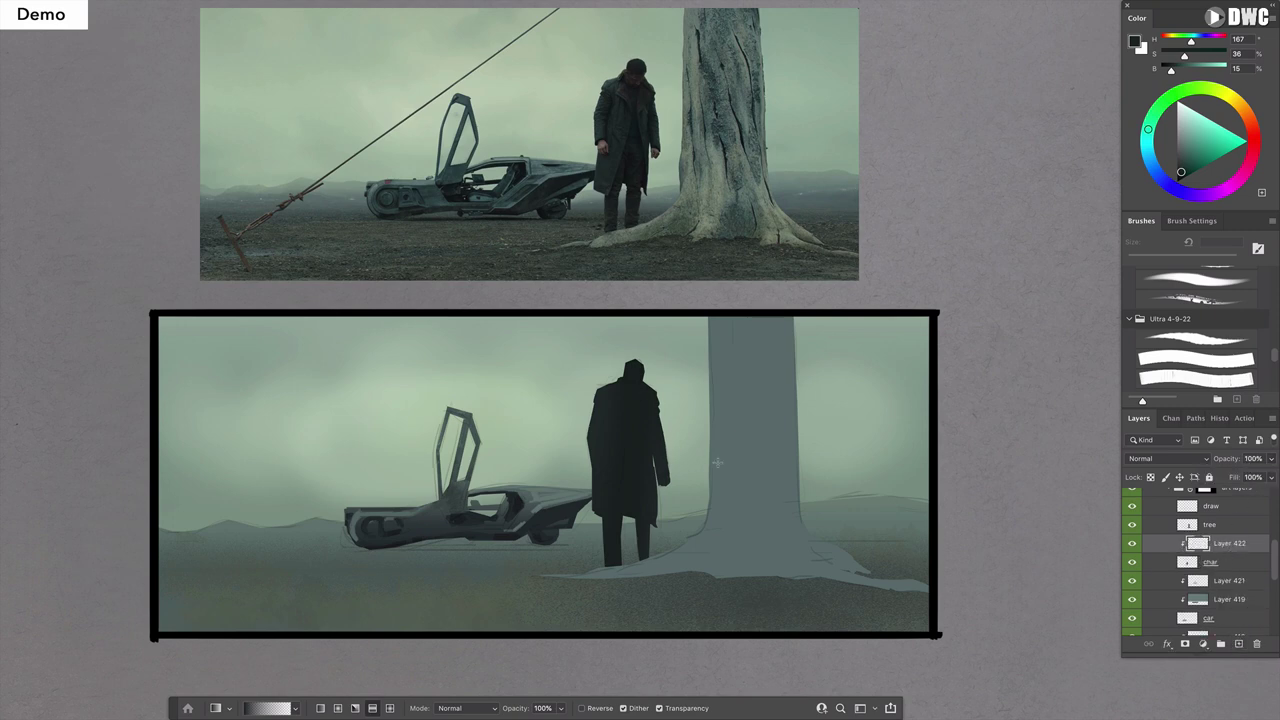
key("b")
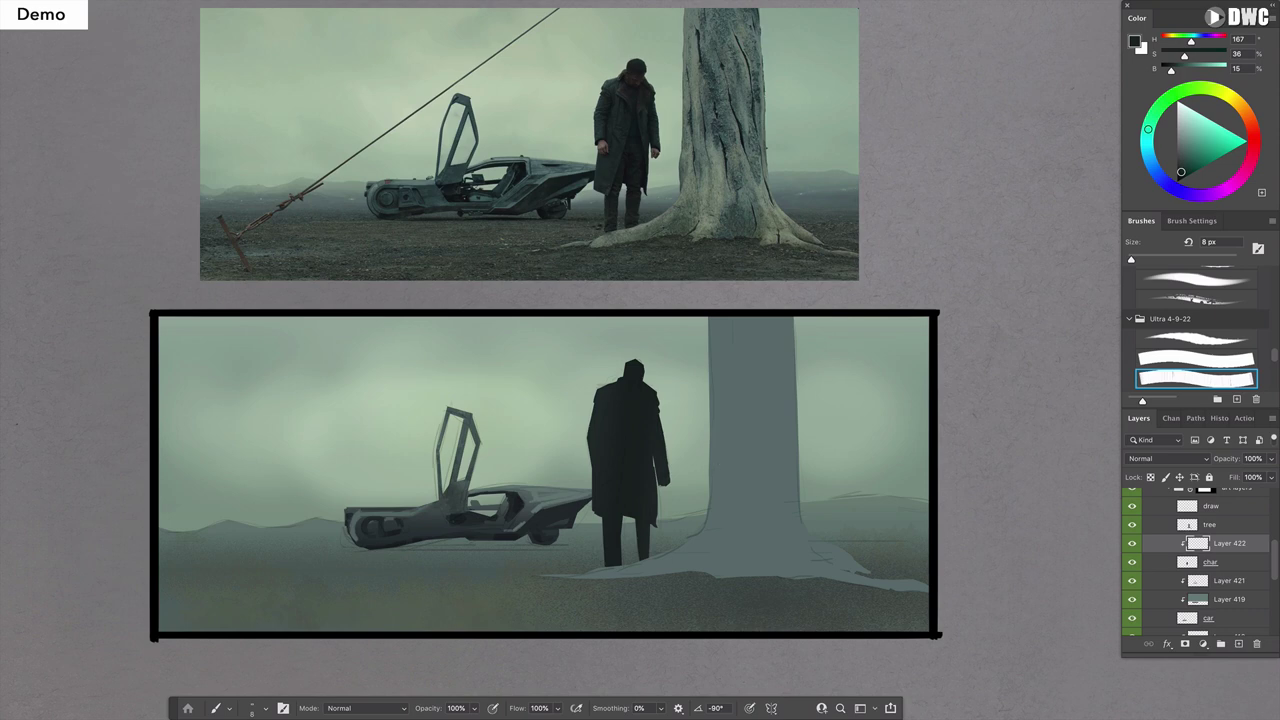
key("g")
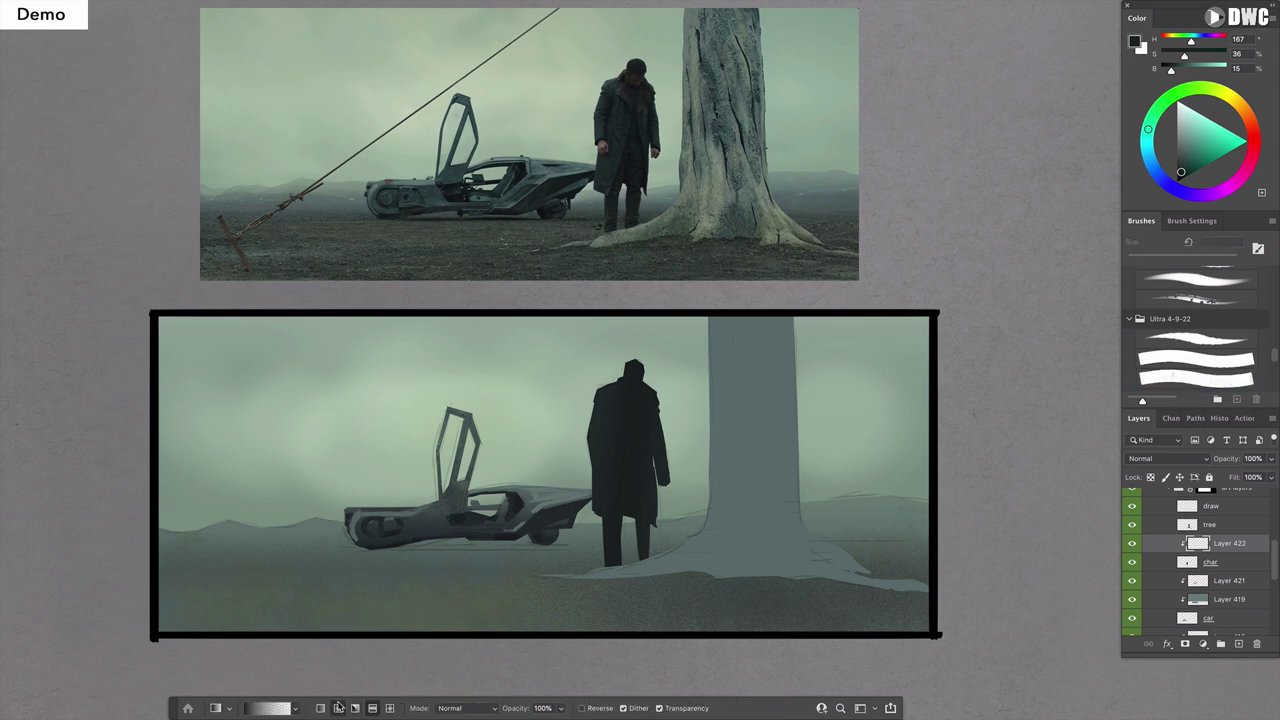
left_click(603, 332, "alt")
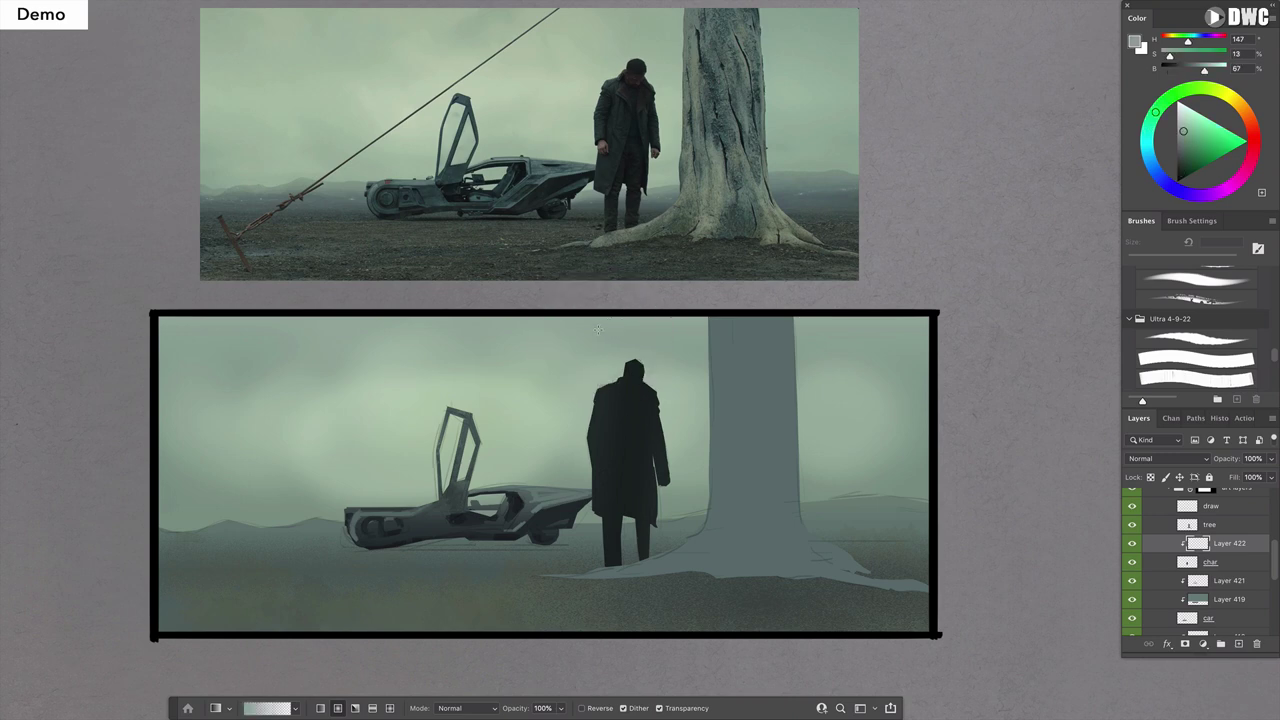
left_click_drag(595, 321, 630, 445)
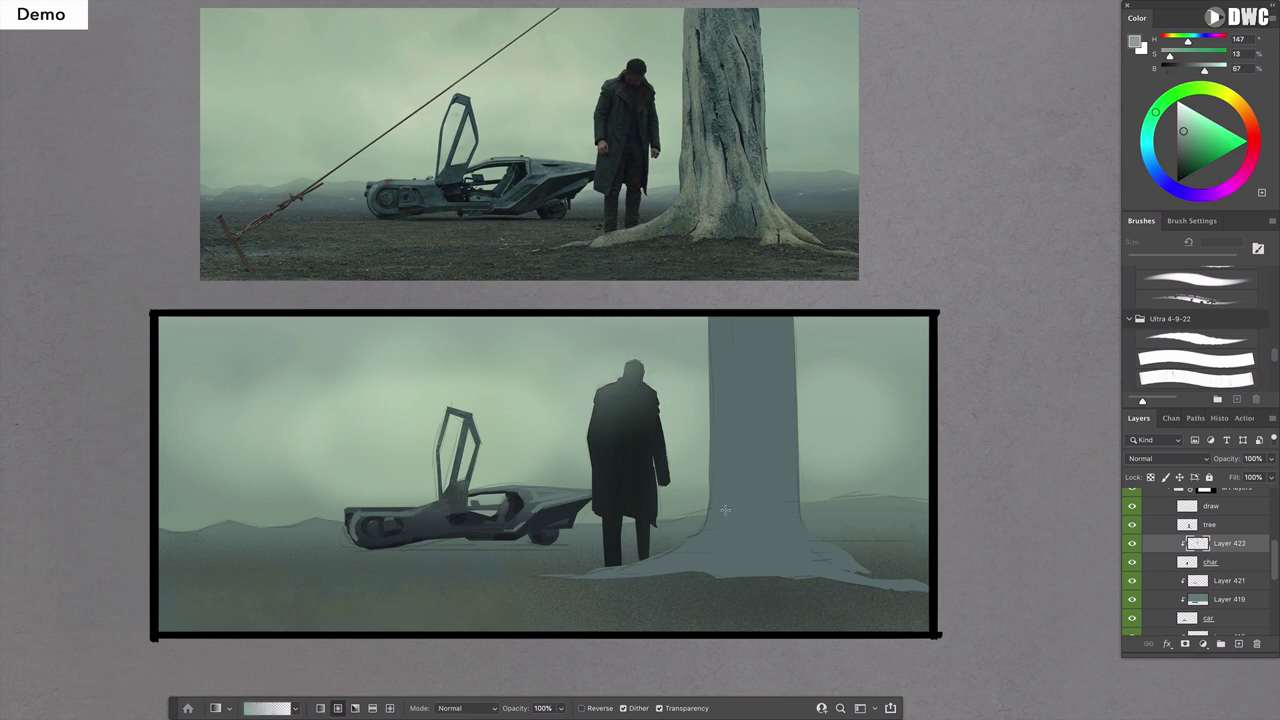
left_click(1271, 458)
left_click_drag(1270, 477, 1244, 478)
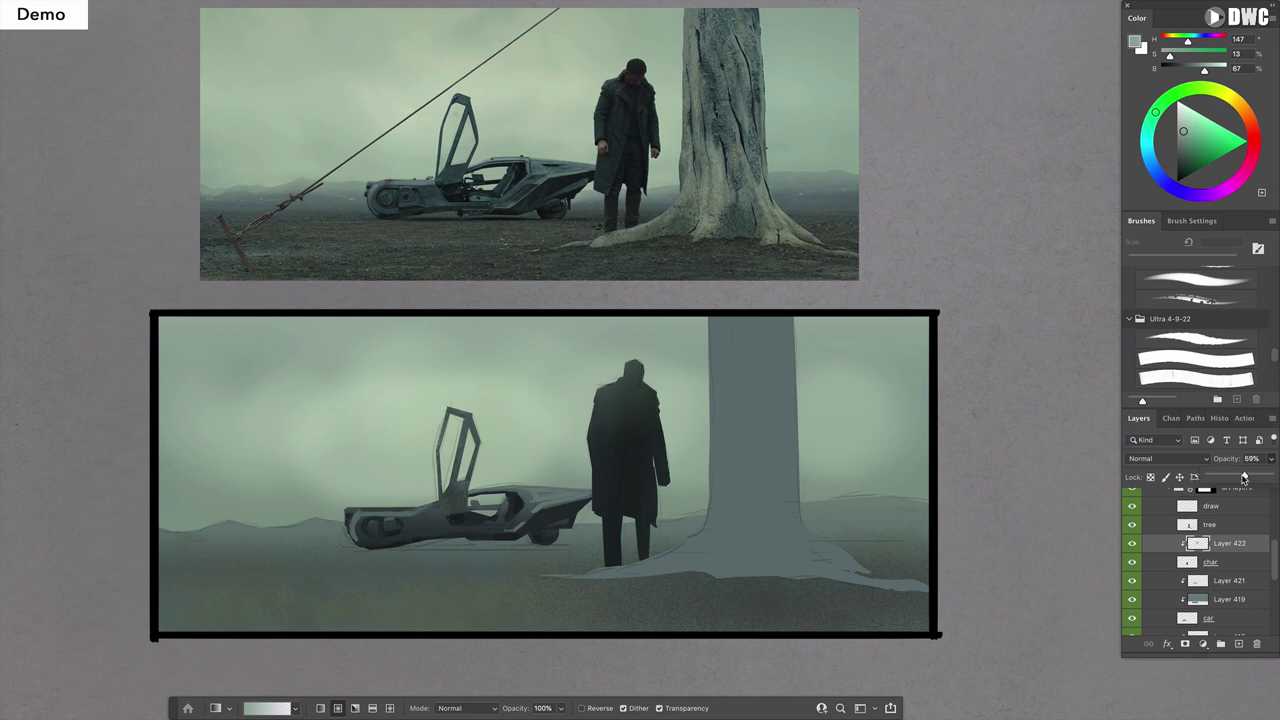
Paint the figure's face and hands in tan (hue 42, saturation 37, brightness 66) with the flat brush on another layer clipped to char.
left_click(1238, 643)
left_click(1242, 550, "alt")
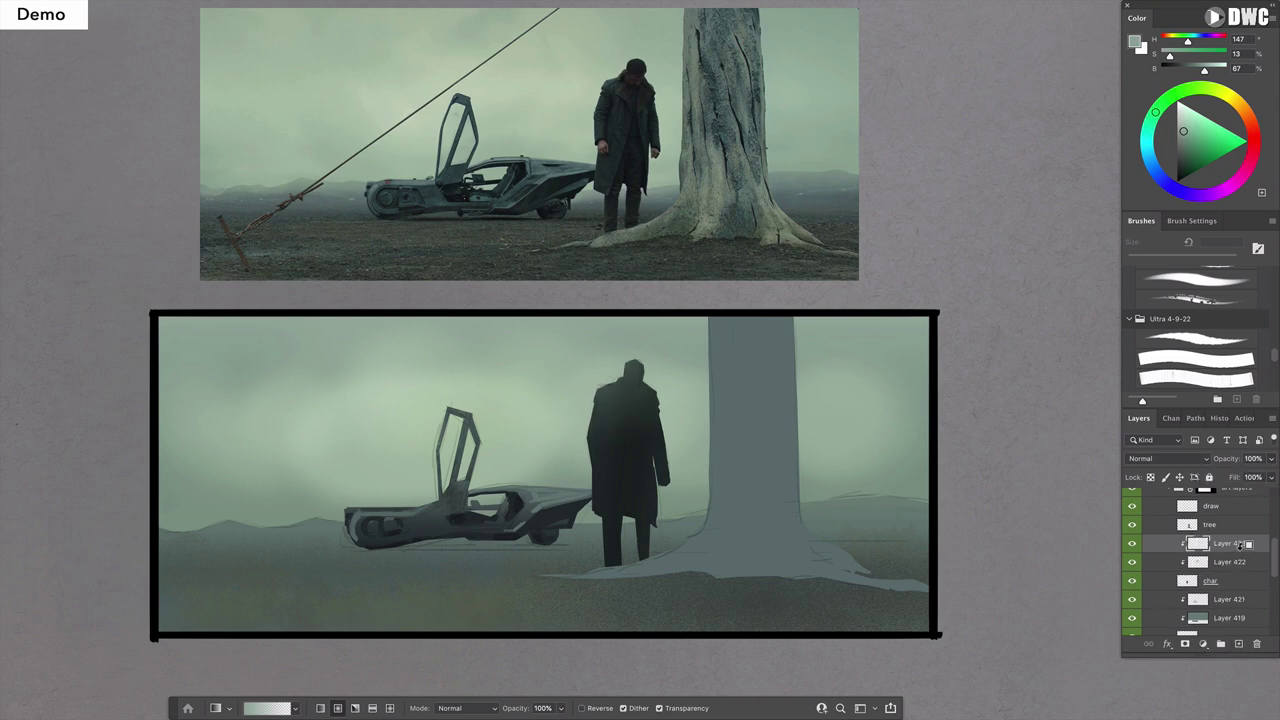
key("b")
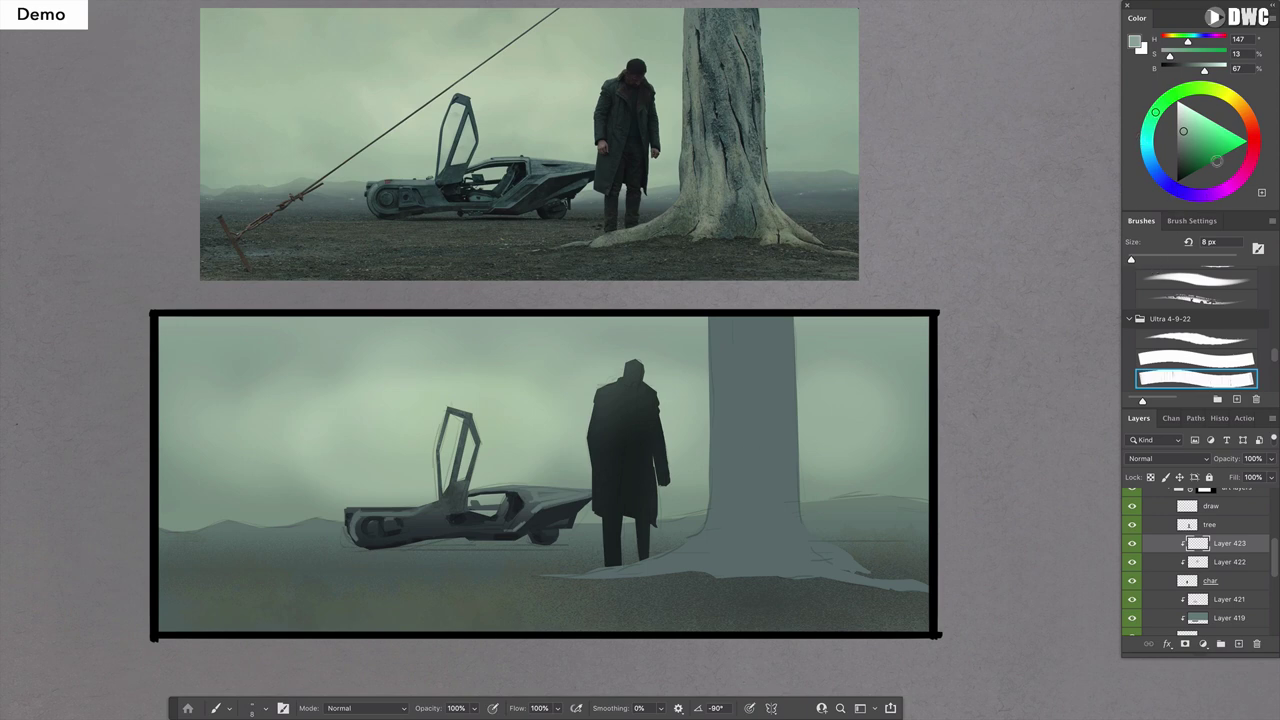
left_click(1216, 116)
left_click(1242, 104)
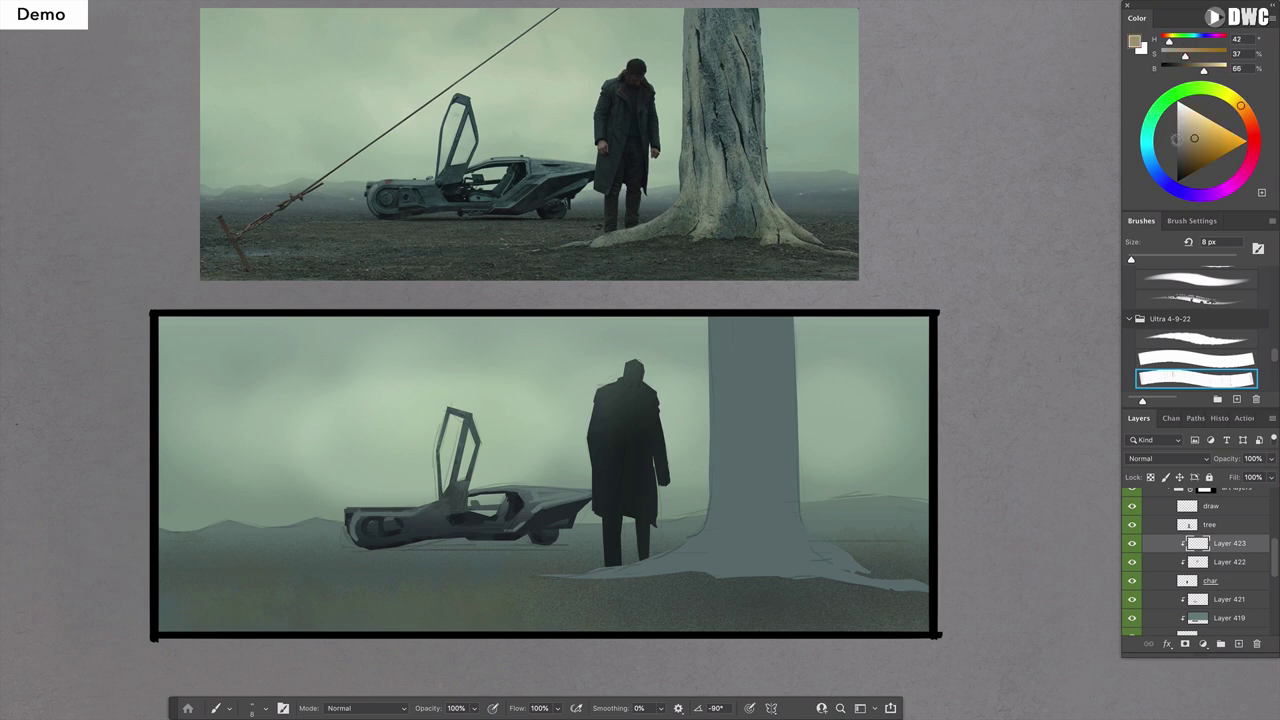
key("bracketright")
key("bracketright")
key("bracketright")
key("bracketright")
key("bracketright")
key("bracketleft")
key("bracketleft")
key("bracketright")
left_click(666, 481)
key("bracketright")
left_click_drag(627, 371, 631, 377)
key("bracketleft")
Set the painted skin areas to saturation -52 and lightness -46.
key("ctrl+u")
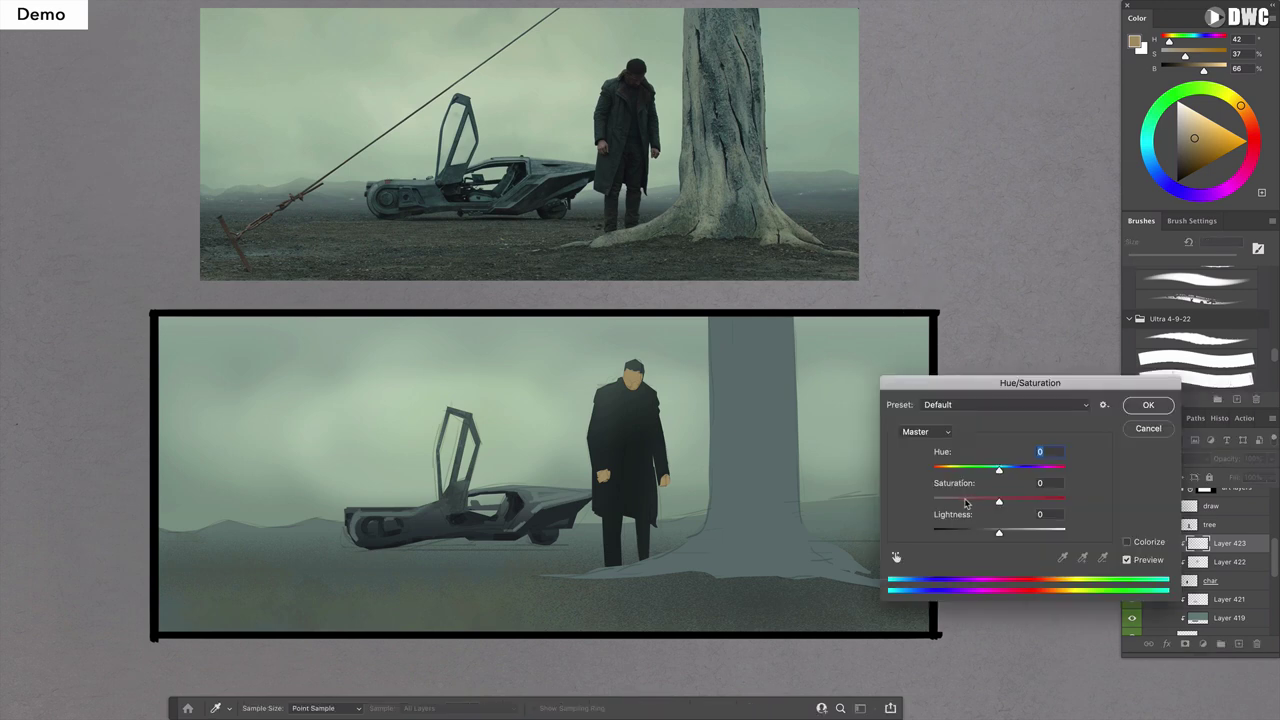
left_click(966, 502)
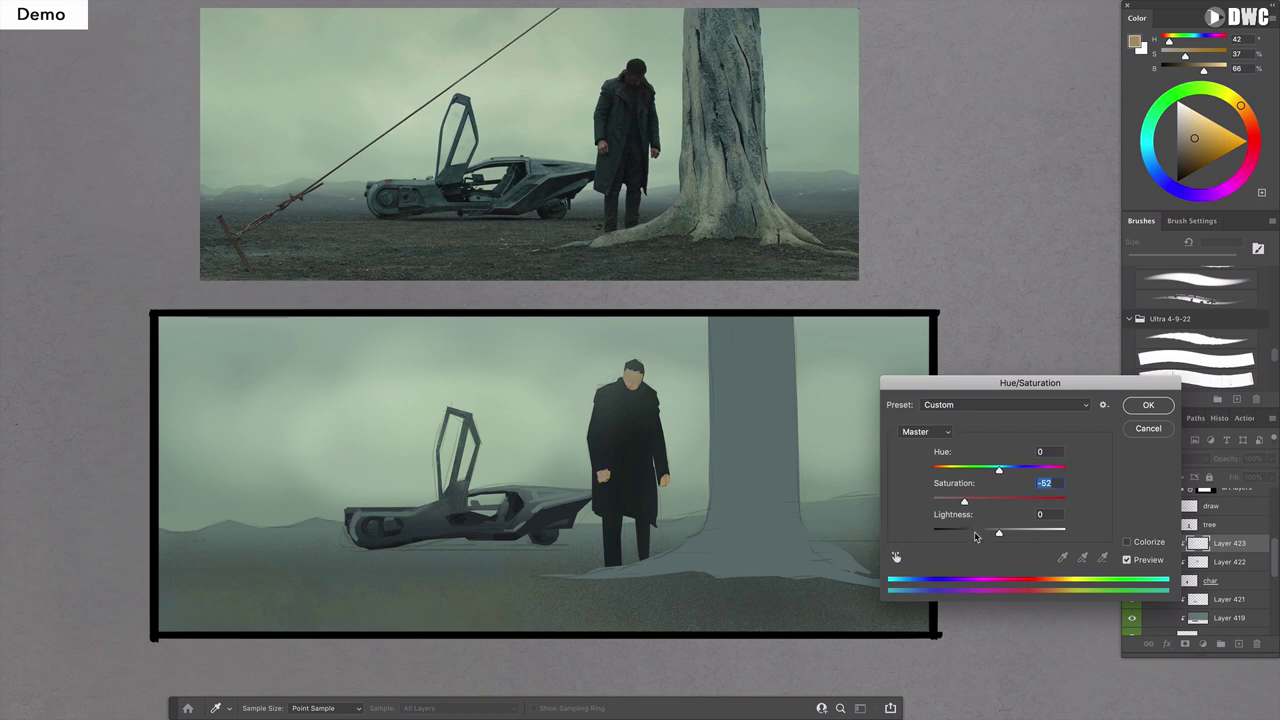
left_click(976, 532)
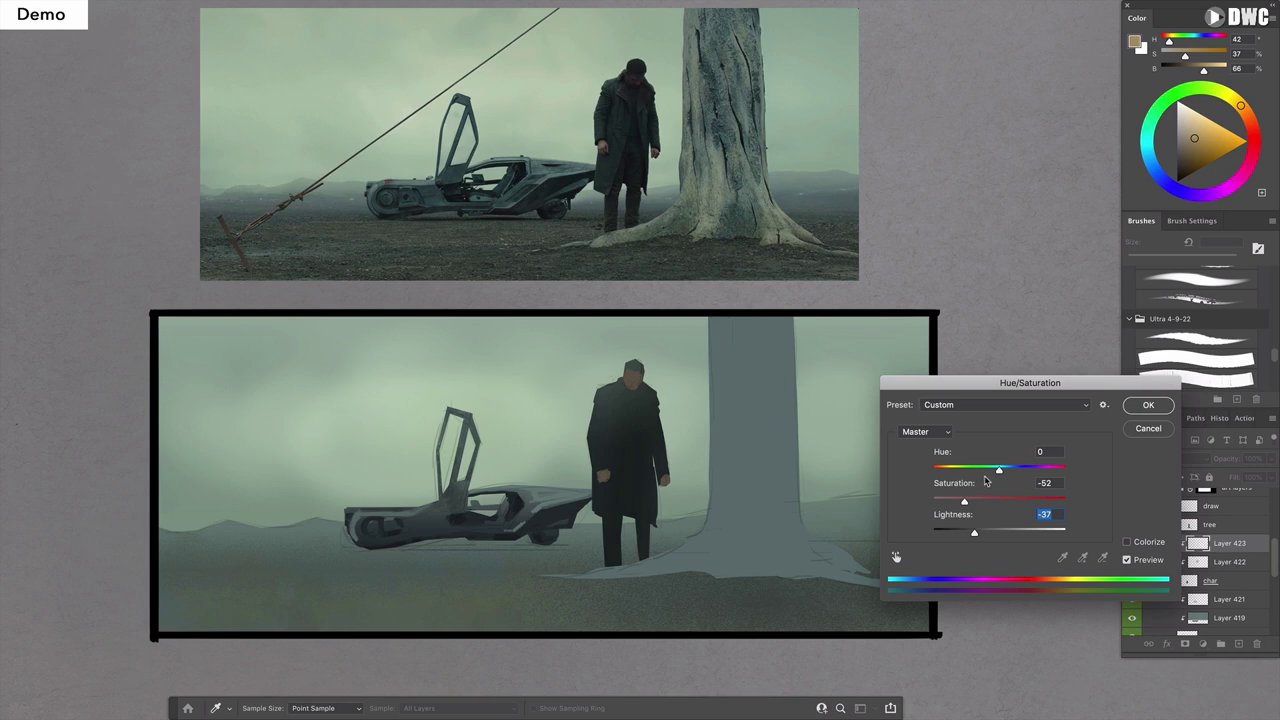
left_click(969, 533)
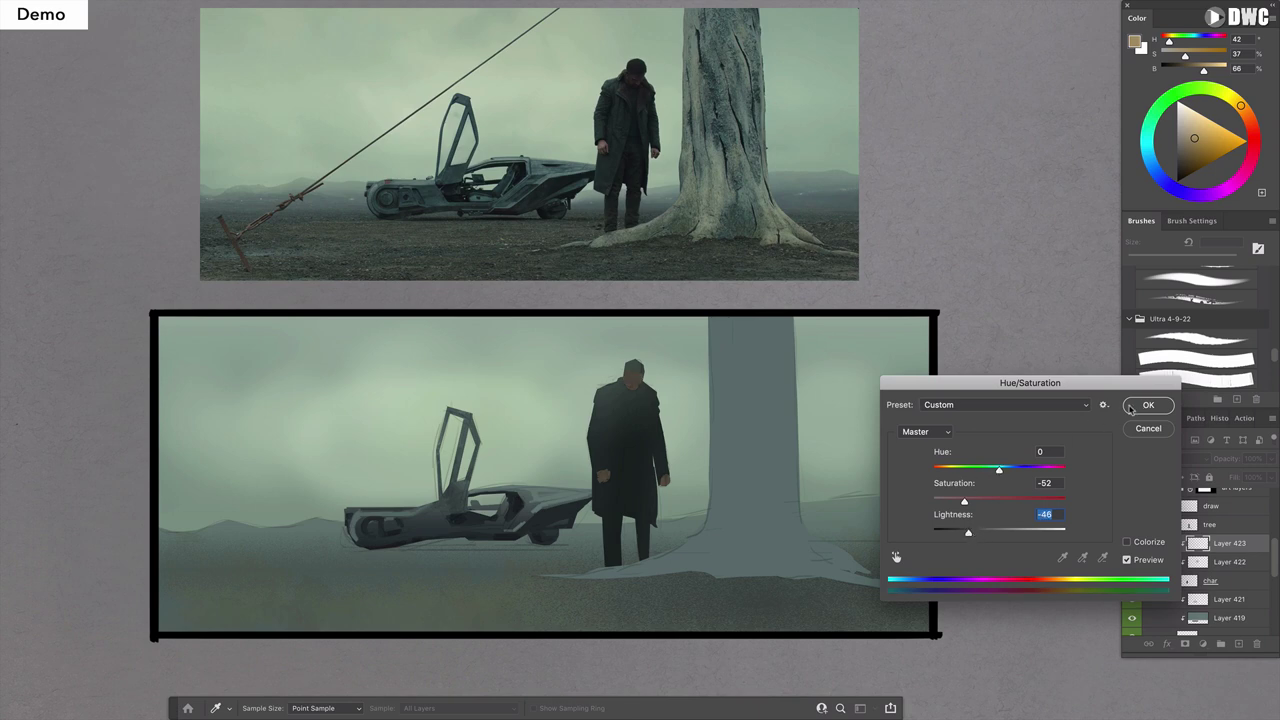
left_click(1148, 405)
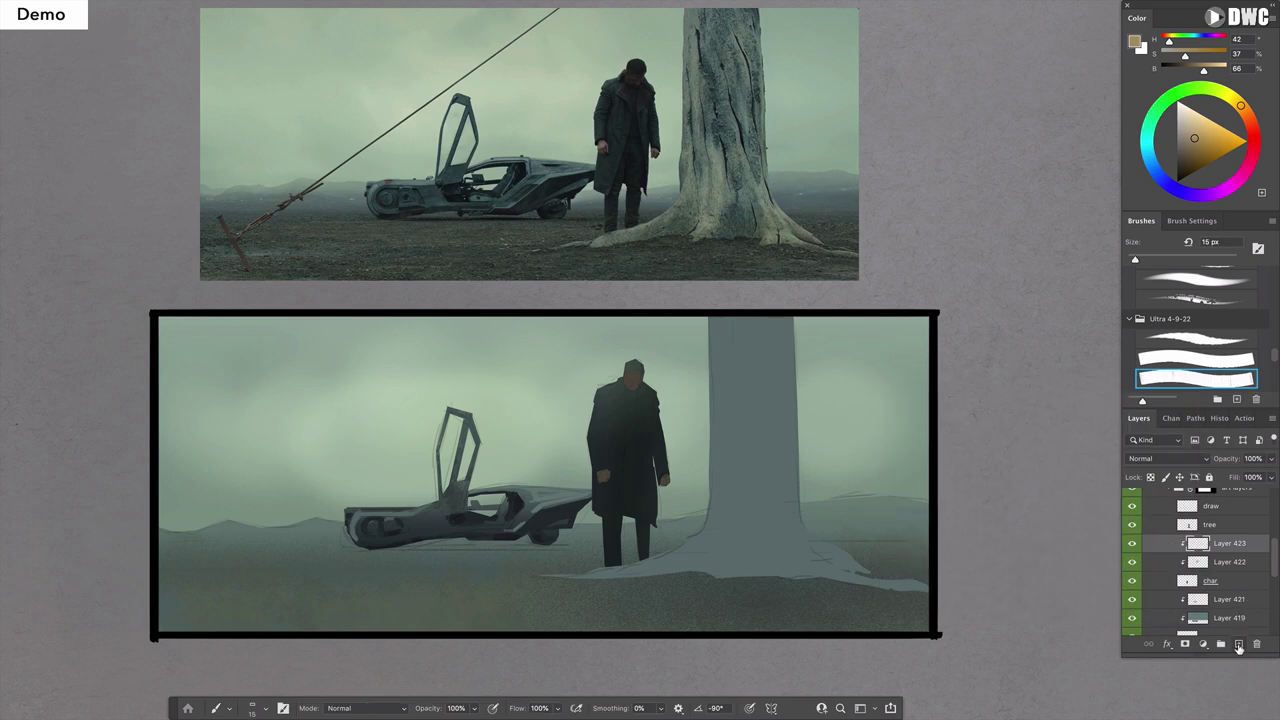
key("super+e")
Paint darker brown over the figure's head, using hue 41, saturation 28, brightness 24 and varying the flat brush size from 25 px.
left_click(605, 472, "alt")
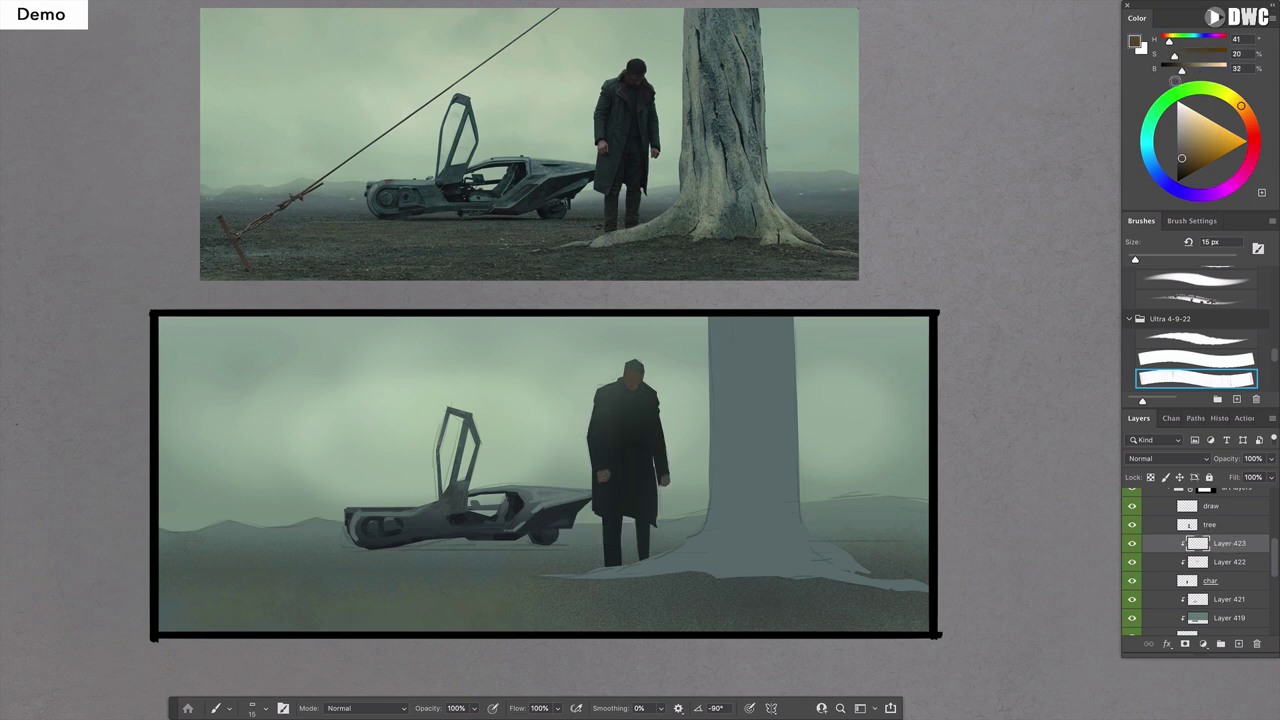
left_click_drag(1174, 57, 1177, 72)
key("bracketleft")
key("bracketright")
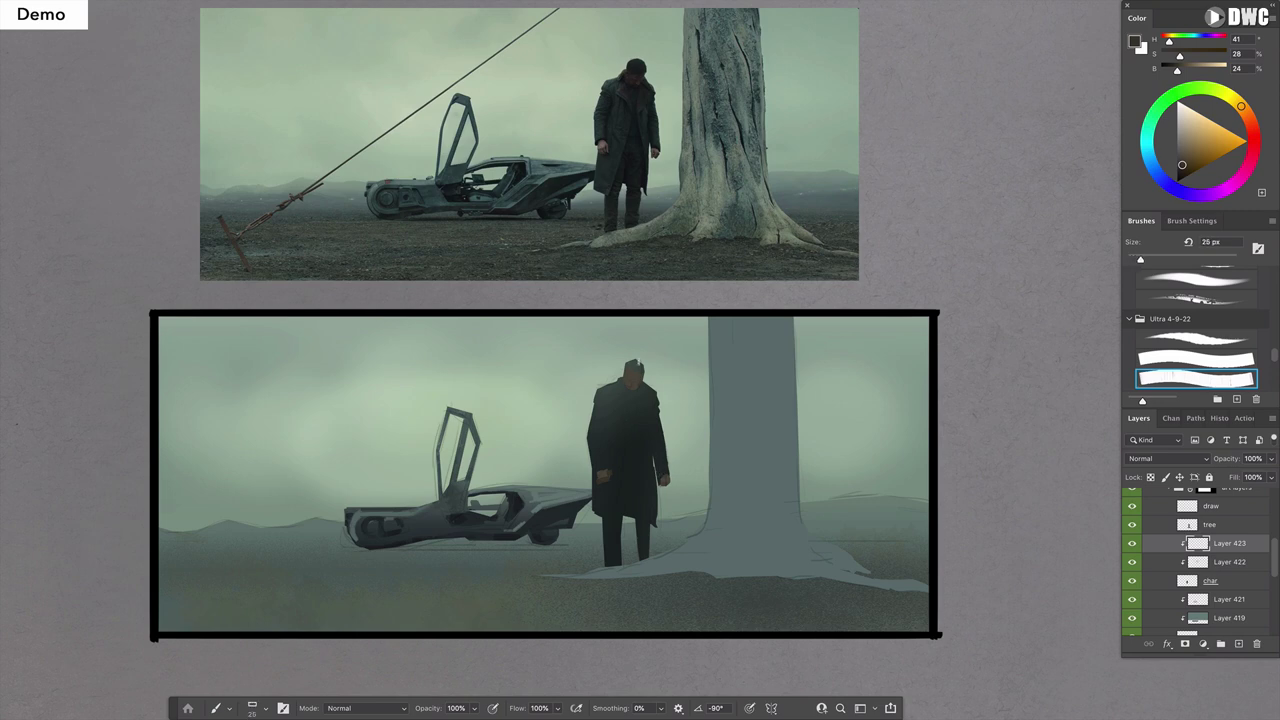
left_click_drag(632, 364, 638, 365)
key("bracketleft")
key("bracketleft")
key("bracketleft")
key("bracketleft")
key("bracketleft")
key("bracketright")
key("bracketright")
key("bracketright")
Refine the brown shading on the figure's head, alternating a 30 px eraser with the 10 px flat brush.
key("e")
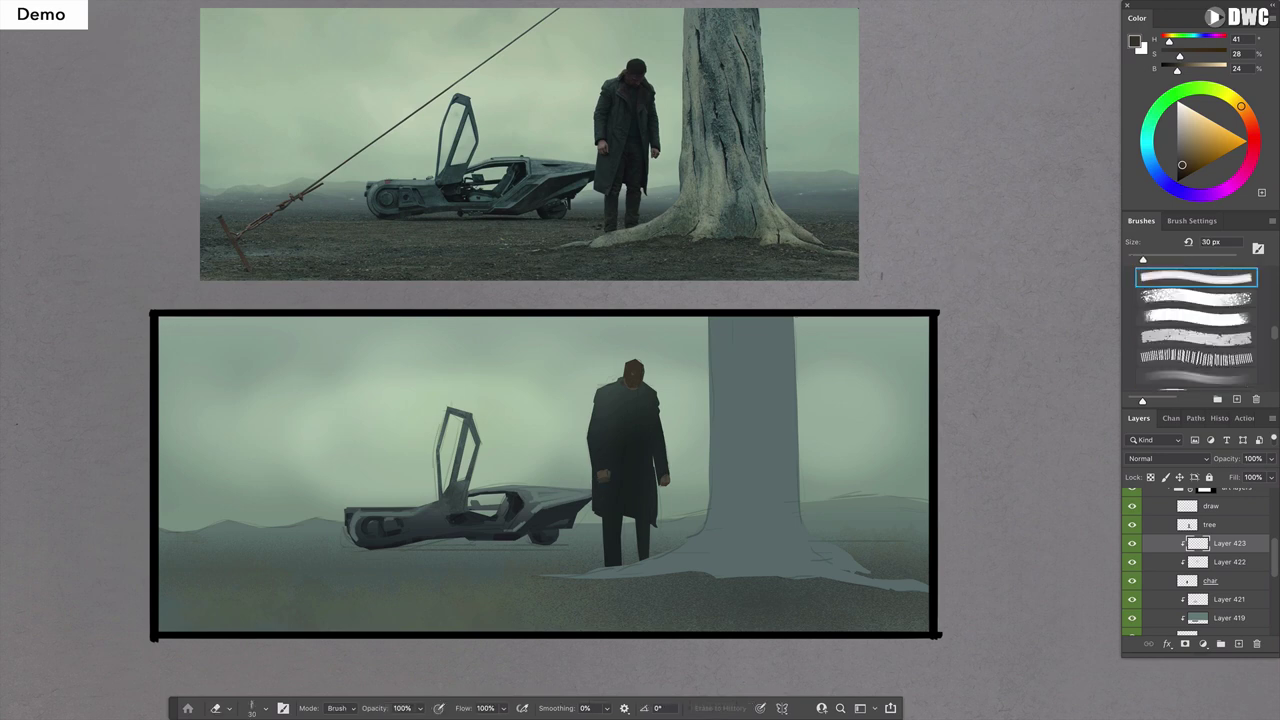
key("b")
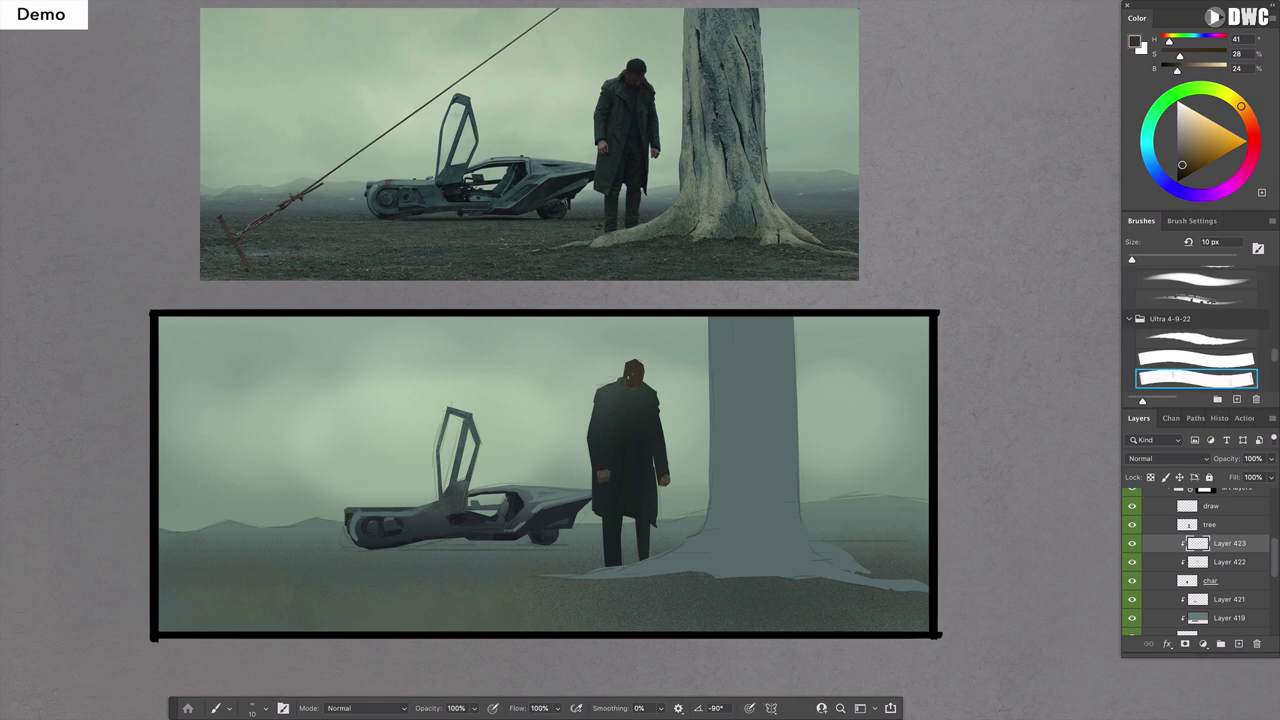
key("e")
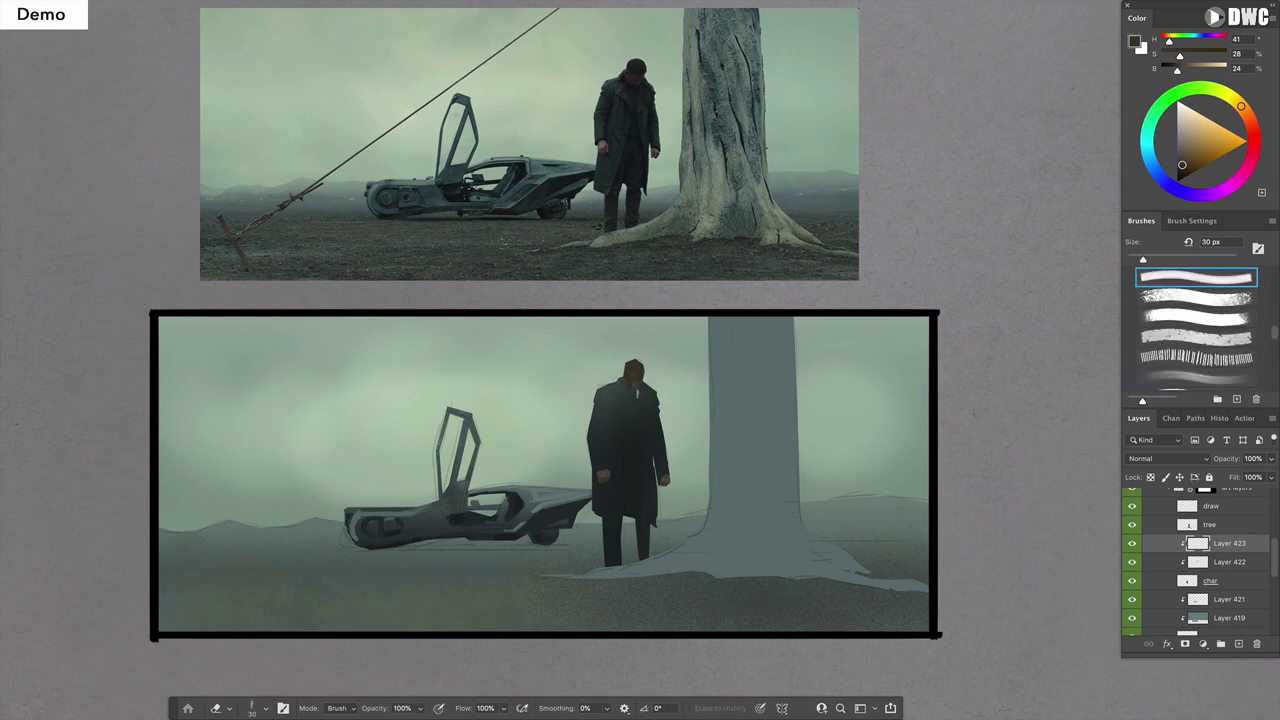
key("b")
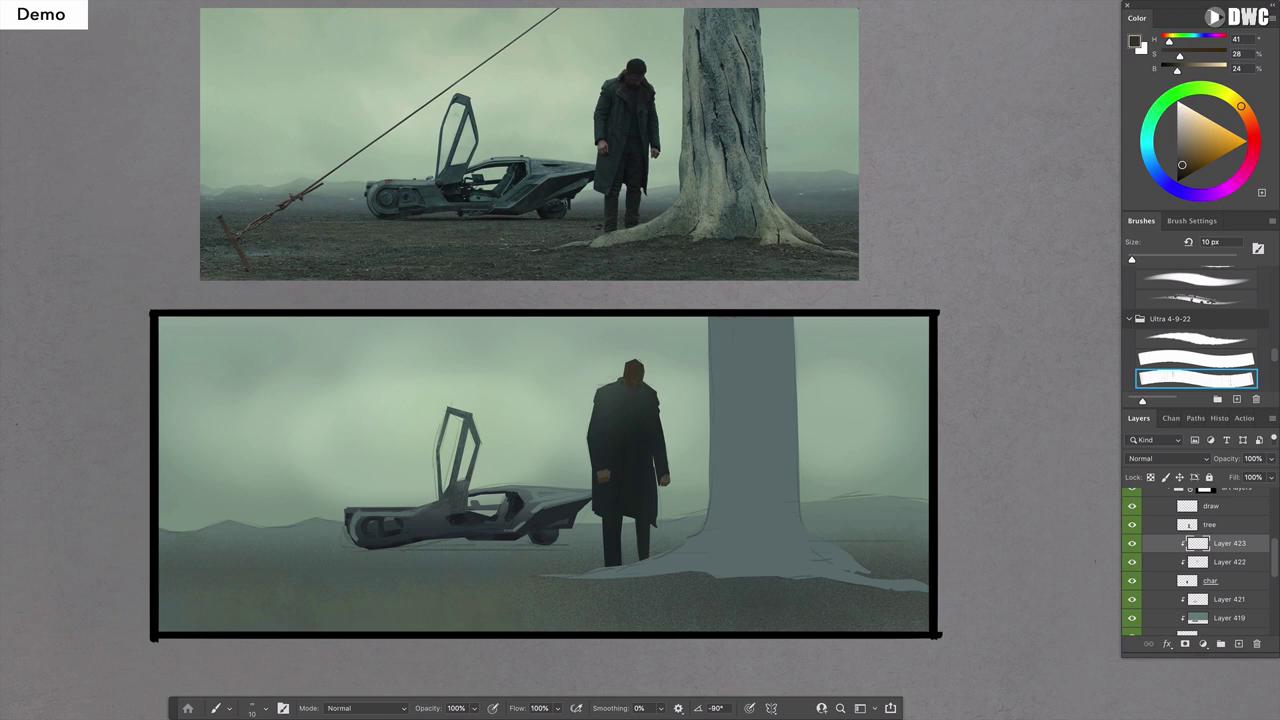
Paint the figure's hair on a new layer above Layer 423 with the 10 px brush in hue 49, saturation 16, brightness 14.
left_click(1238, 644)
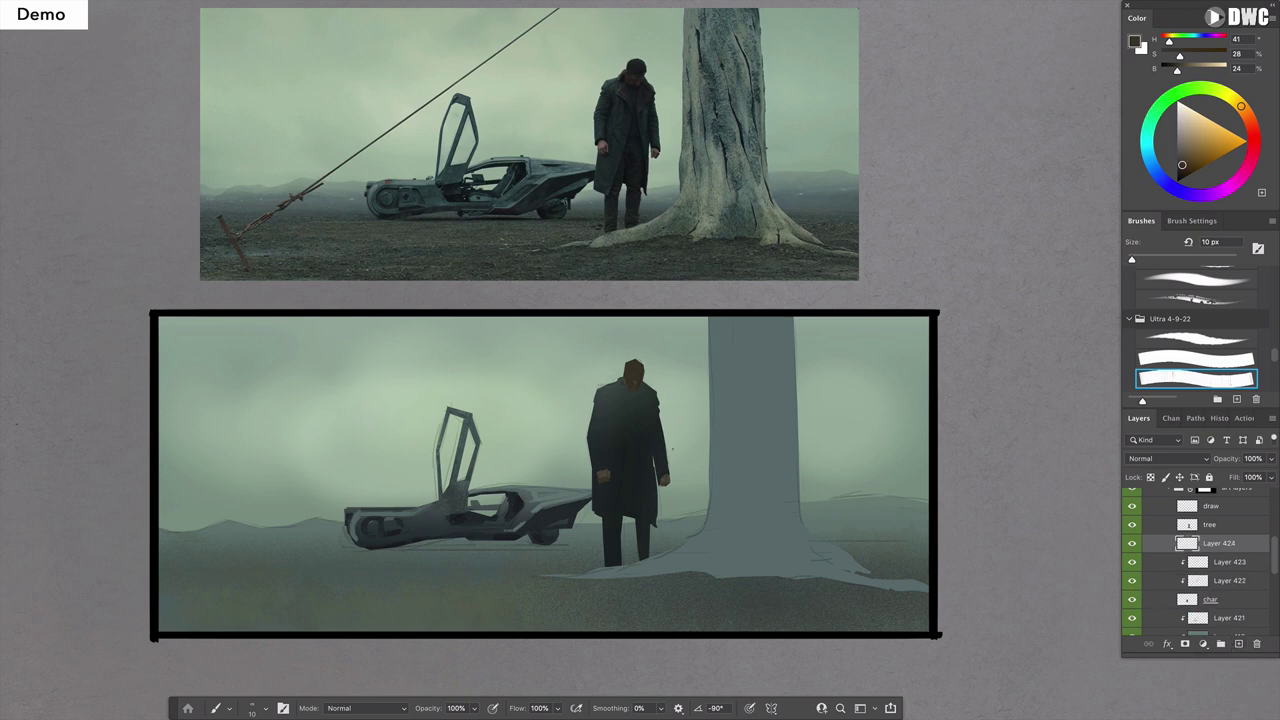
left_click(639, 365, "alt")
mouse_move(1168, 55)
left_mouse_down()
mouse_move(1172, 70)
mouse_move(1172, 42)
left_mouse_up()
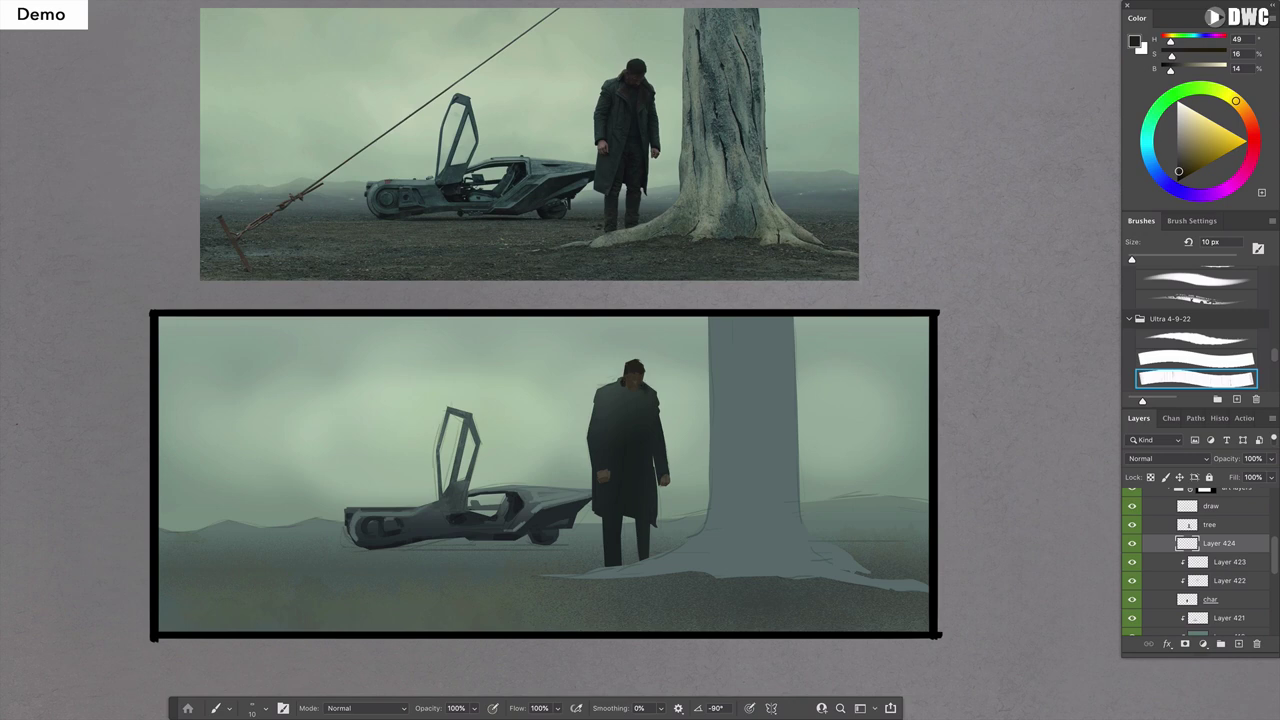
left_click(1224, 551, "alt")
key("ctrl+alt+g")
Paint the coat's collar, lapels and front opening in near-black with hue 72, saturation 17, brightness 14, varying the flat brush size.
left_click(1175, 40)
left_click_drag(1175, 41, 1176, 41)
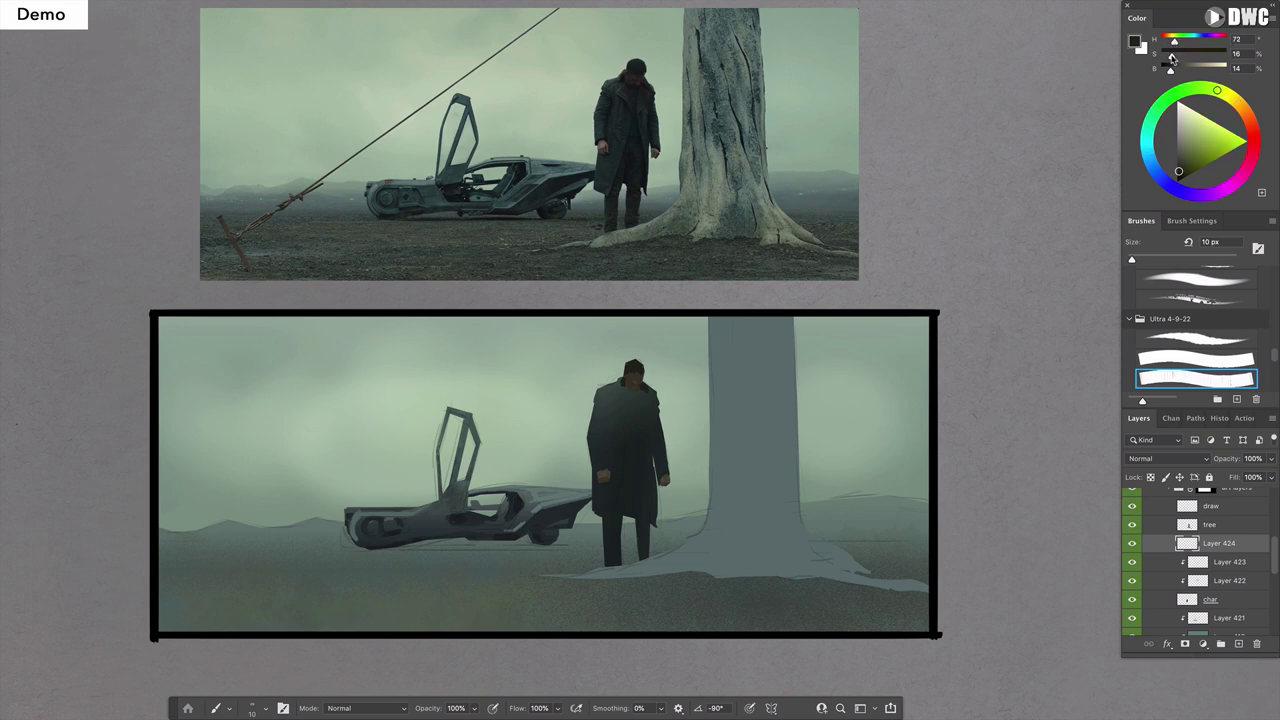
left_click(1172, 54)
key("bracketright")
key("bracketleft")
key("bracketleft")
key("bracketleft")
Adjust the collar and lapel layer's Hue/Saturation to hue +23, saturation -15, lightness -25.
key("ctrl+u")
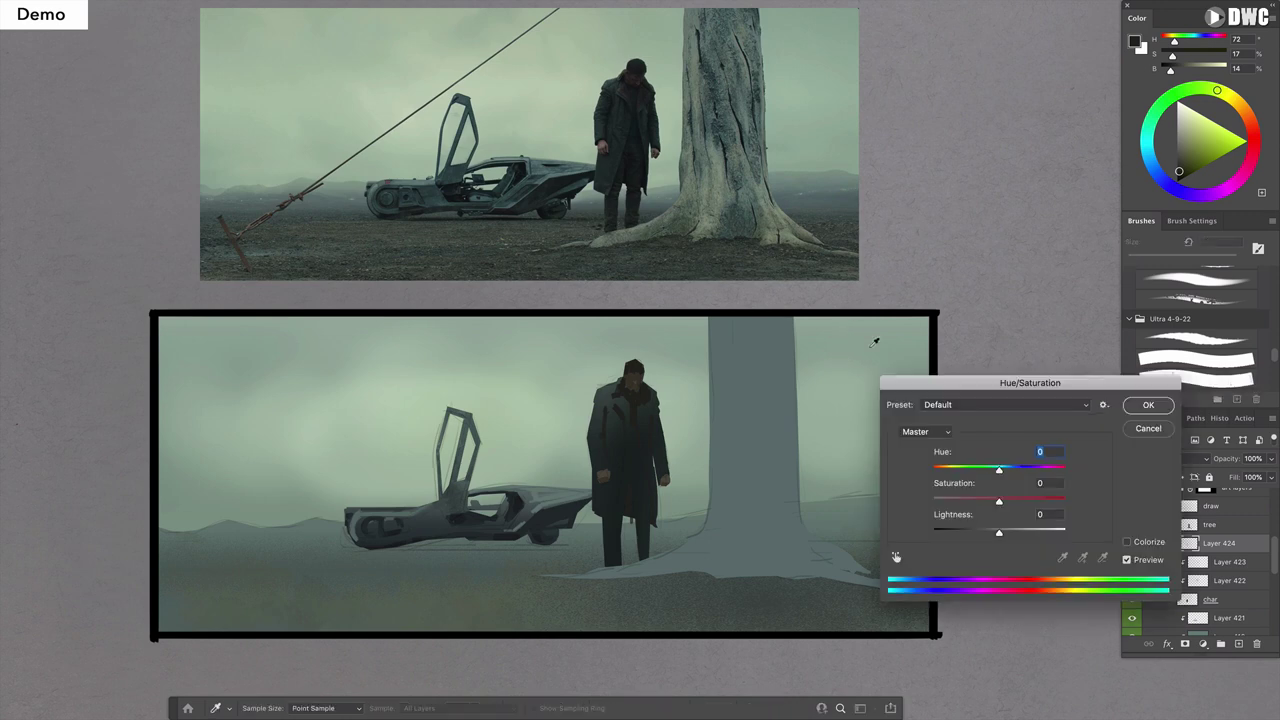
left_click(988, 537)
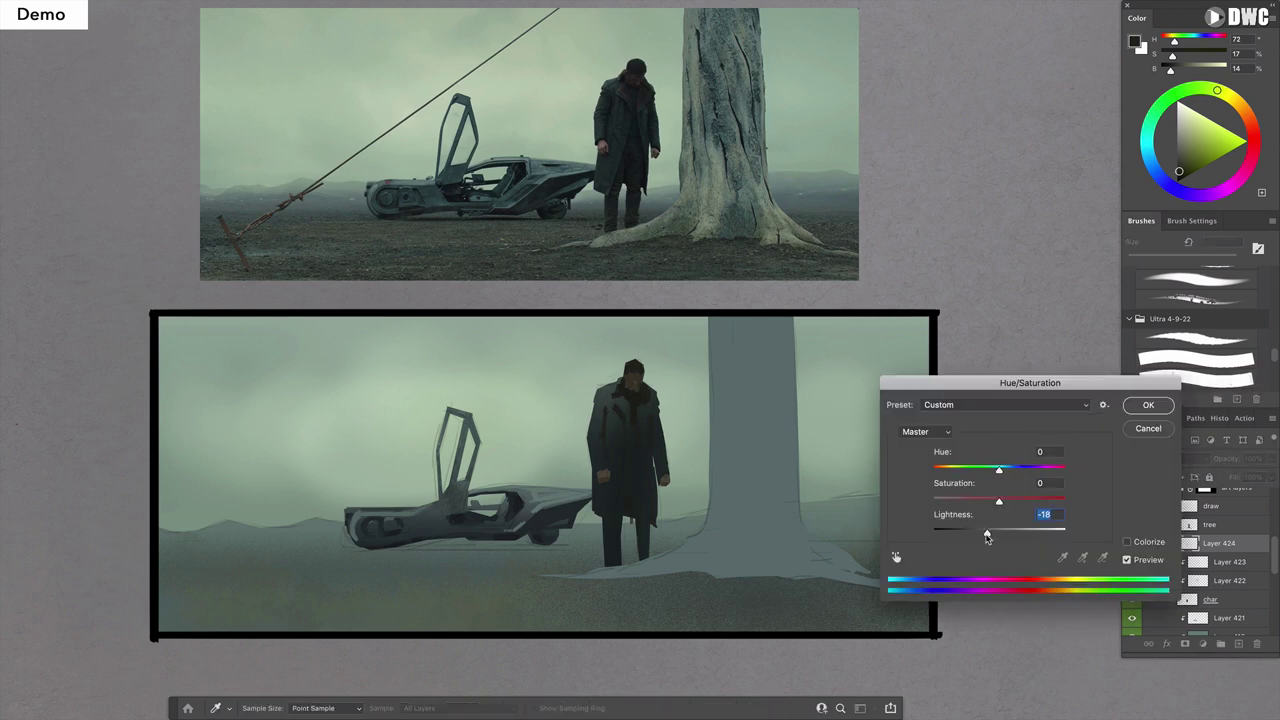
left_click_drag(986, 538, 989, 504)
left_click(1033, 502)
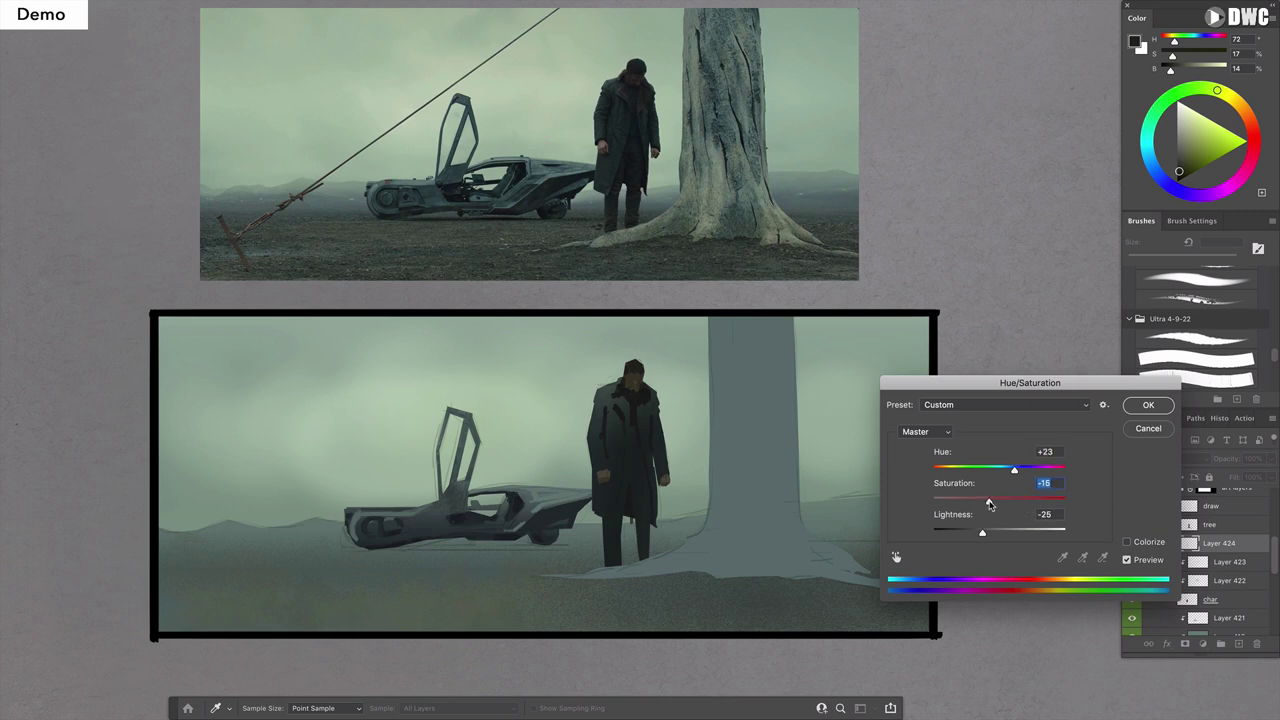
left_click(1137, 412)
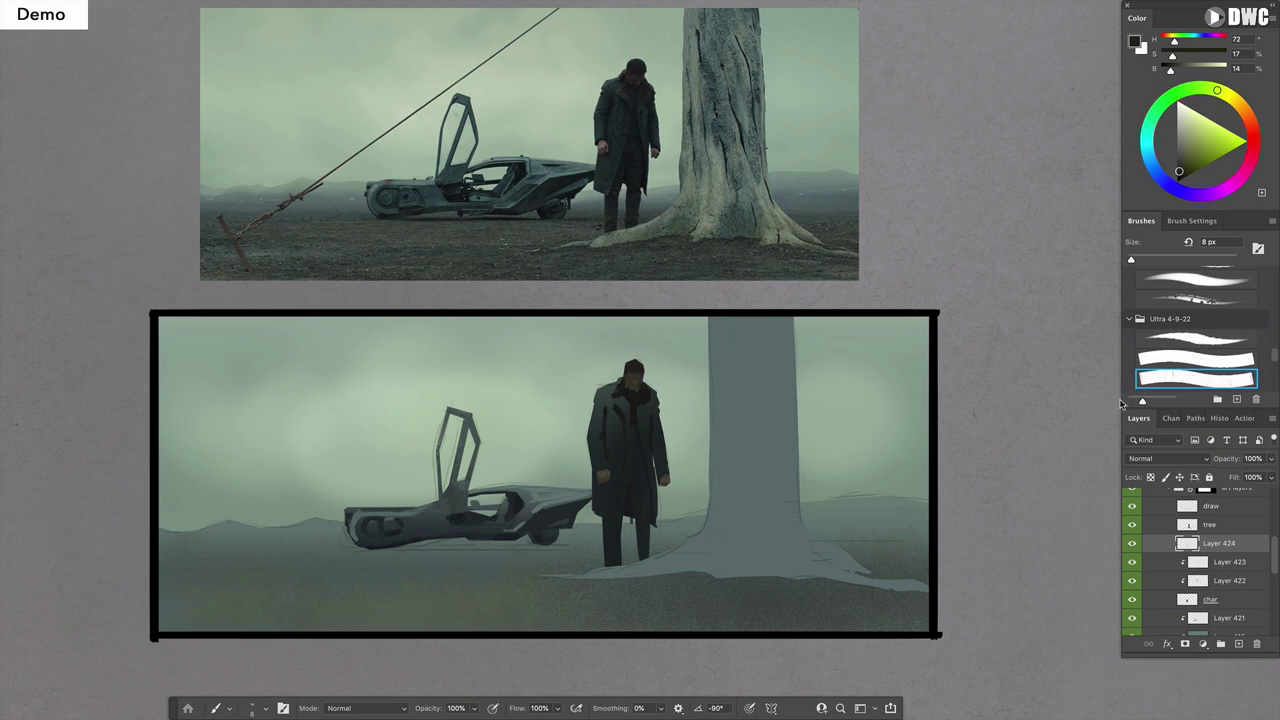
Clip Layer 424 to the figure and merge it together with Layer 423 down into Layer 422.
left_click(1240, 551, "alt")
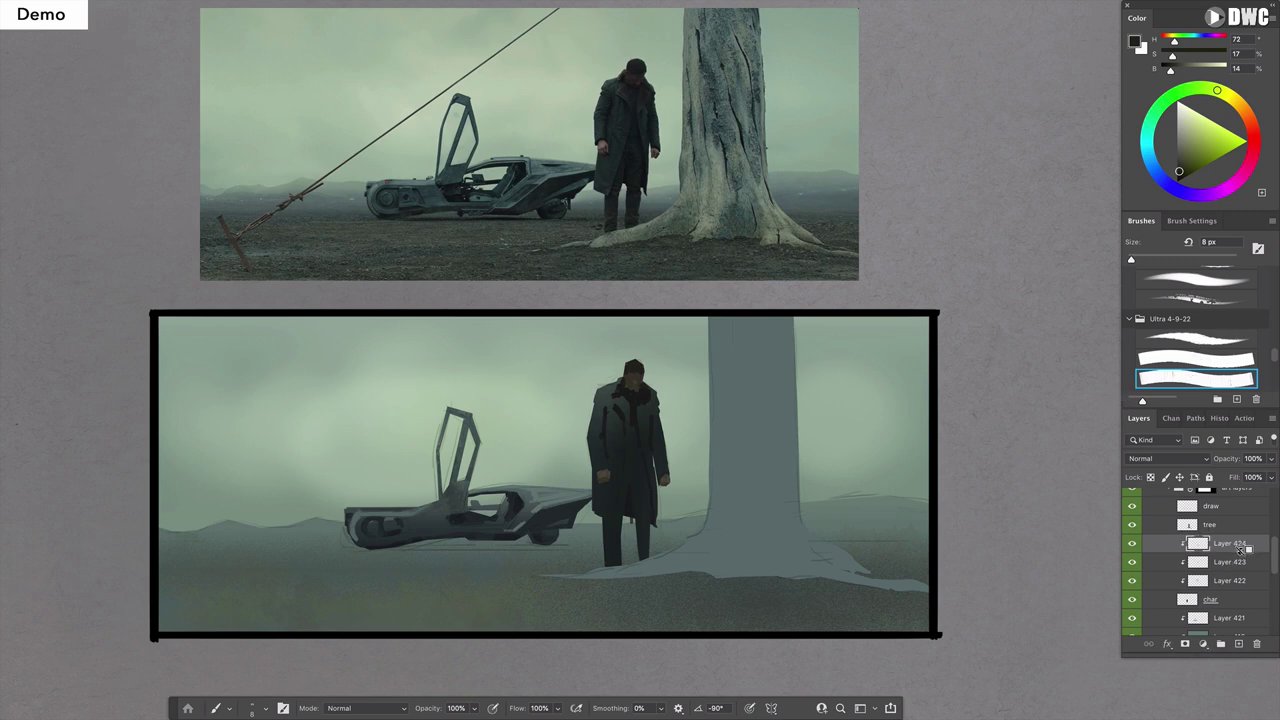
key("ctrl+e")
key("ctrl+e")
Lay a linear gradient across the trunk on a new layer clipped to tree, using hue 64, saturation 16, brightness 44.
left_click(1229, 530)
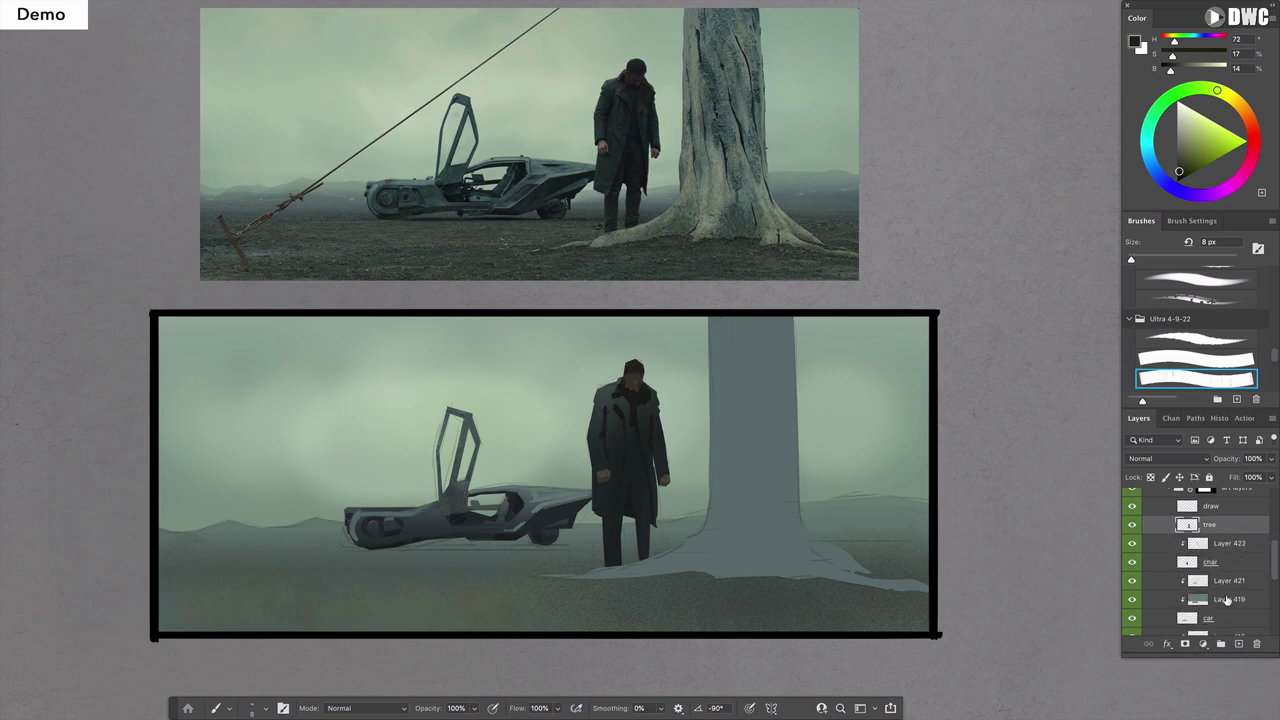
left_click(1238, 643)
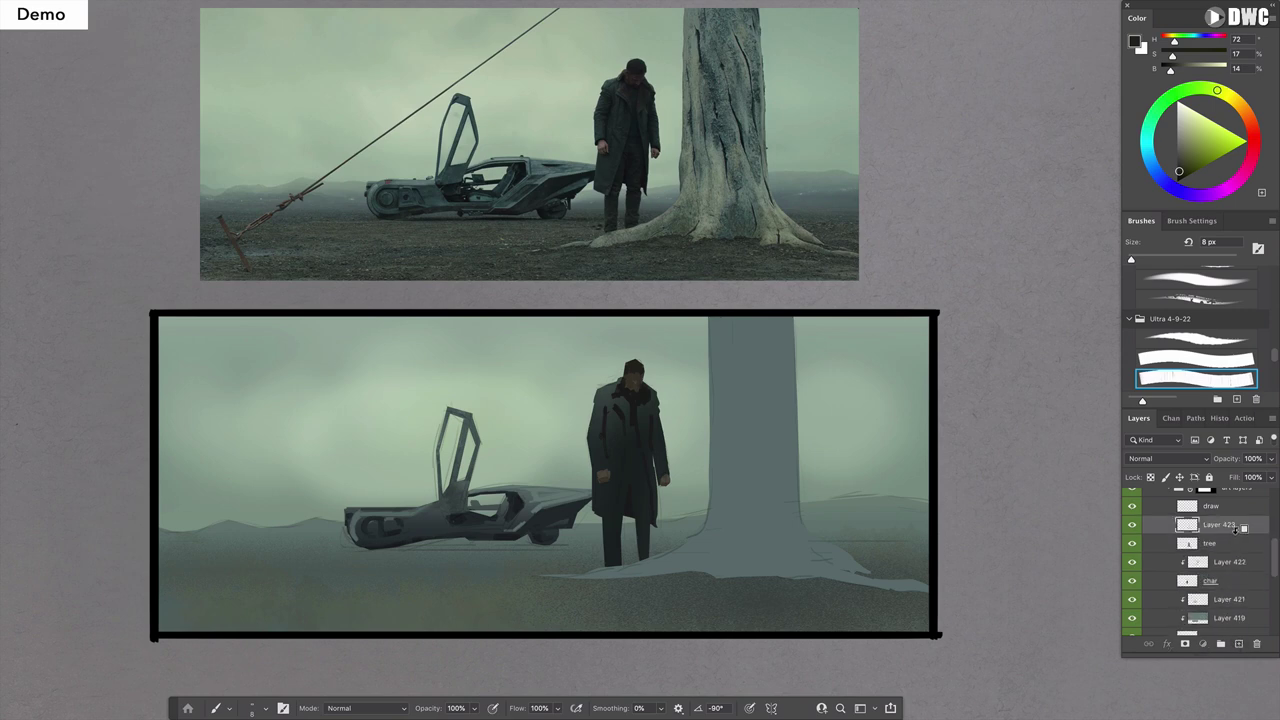
left_click(1234, 530, "alt")
key("g")
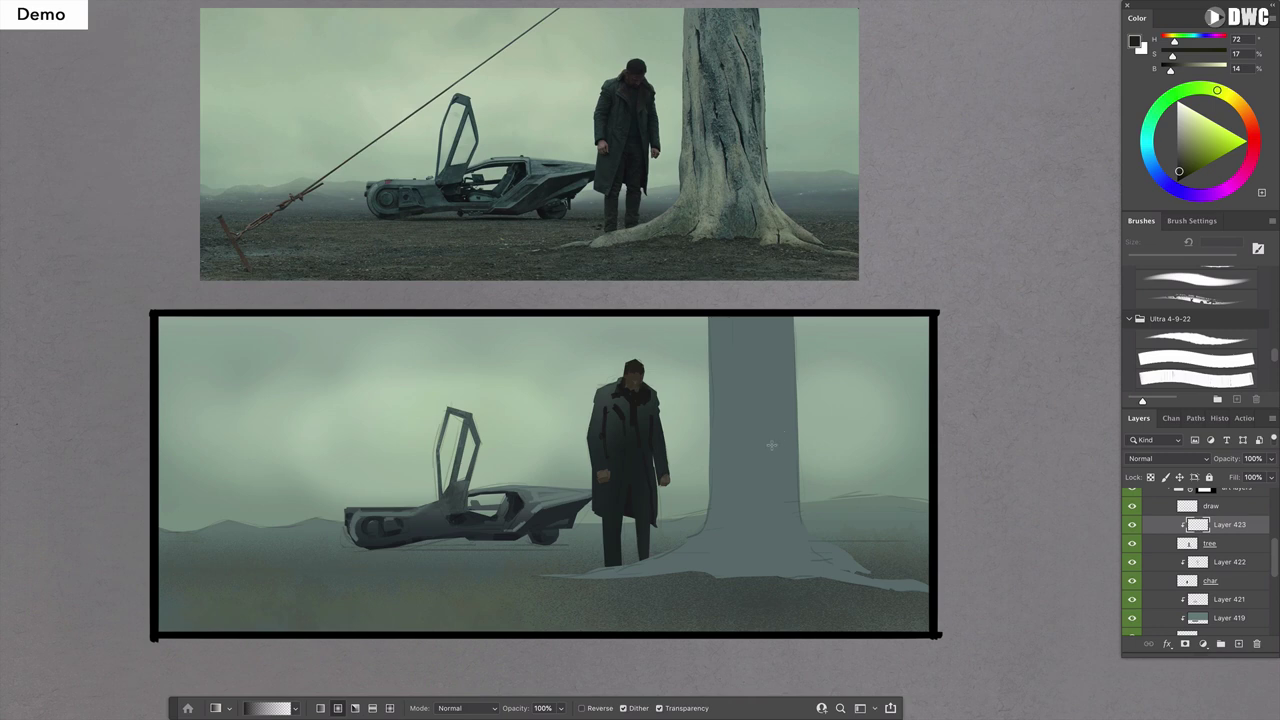
left_click(320, 708)
left_click(606, 466, "alt")
left_click(1190, 69)
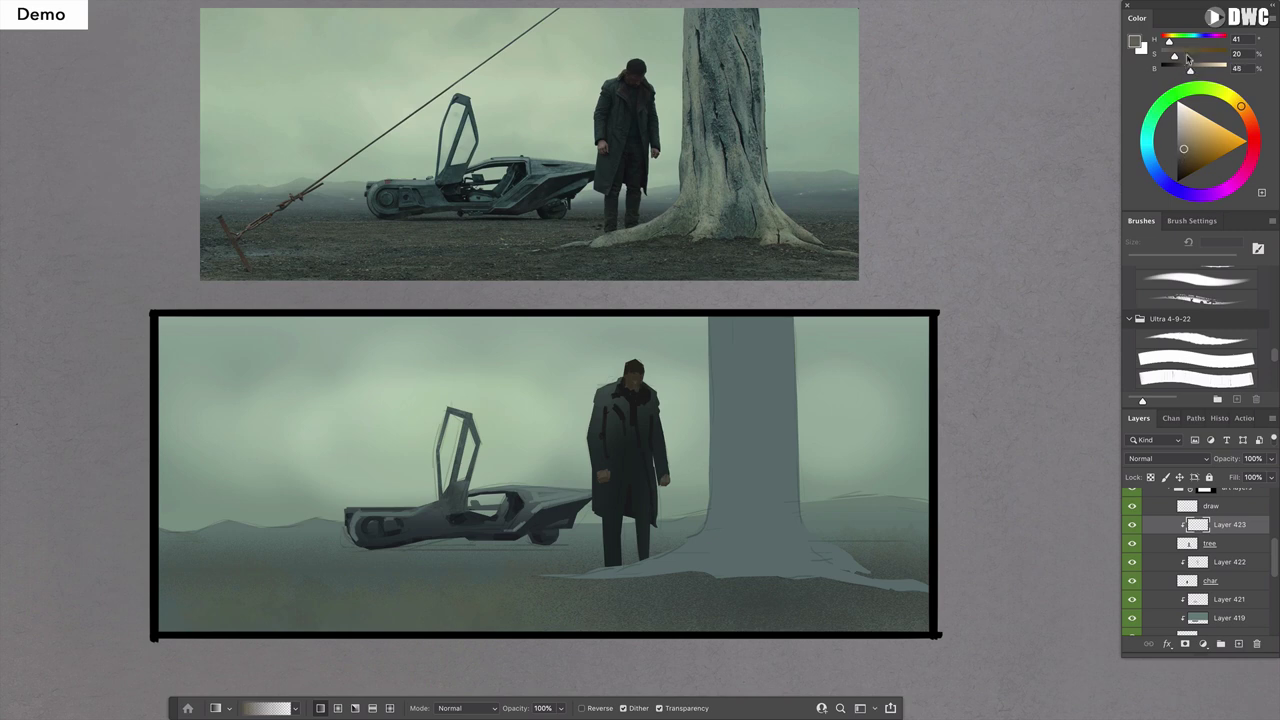
left_click(1172, 55)
left_click_drag(1167, 41, 1173, 41)
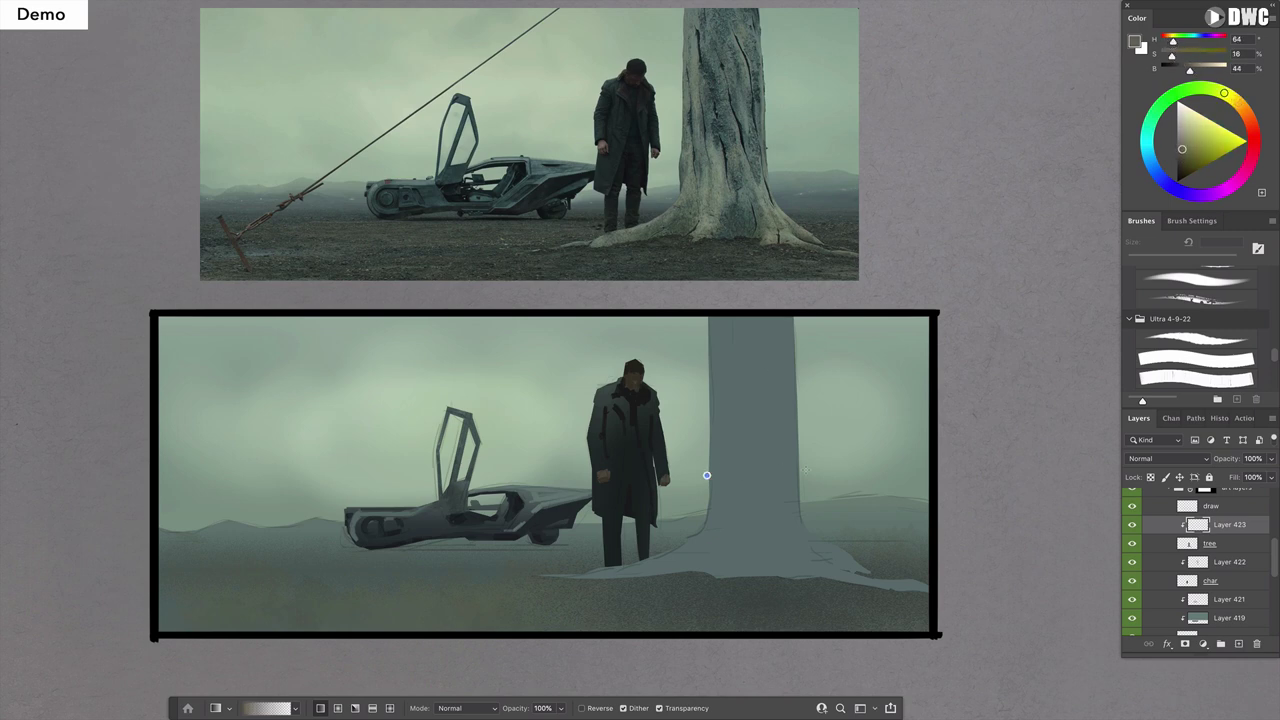
left_click_drag(823, 482, 756, 481)
Adjust the trunk gradient's Hue/Saturation to hue +28, saturation -6, lightness +13.
key("ctrl+u")
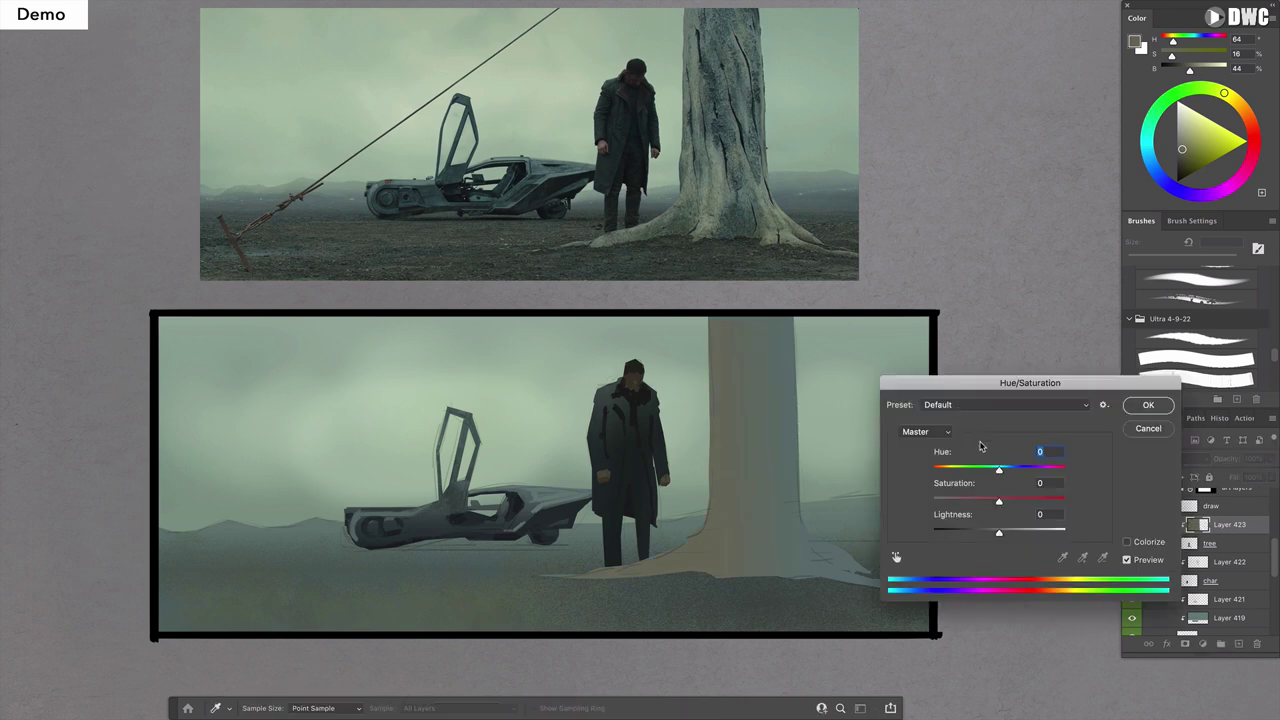
mouse_move(998, 501)
left_mouse_down()
mouse_move(983, 501)
mouse_move(1001, 526)
left_mouse_up()
left_click(1010, 532)
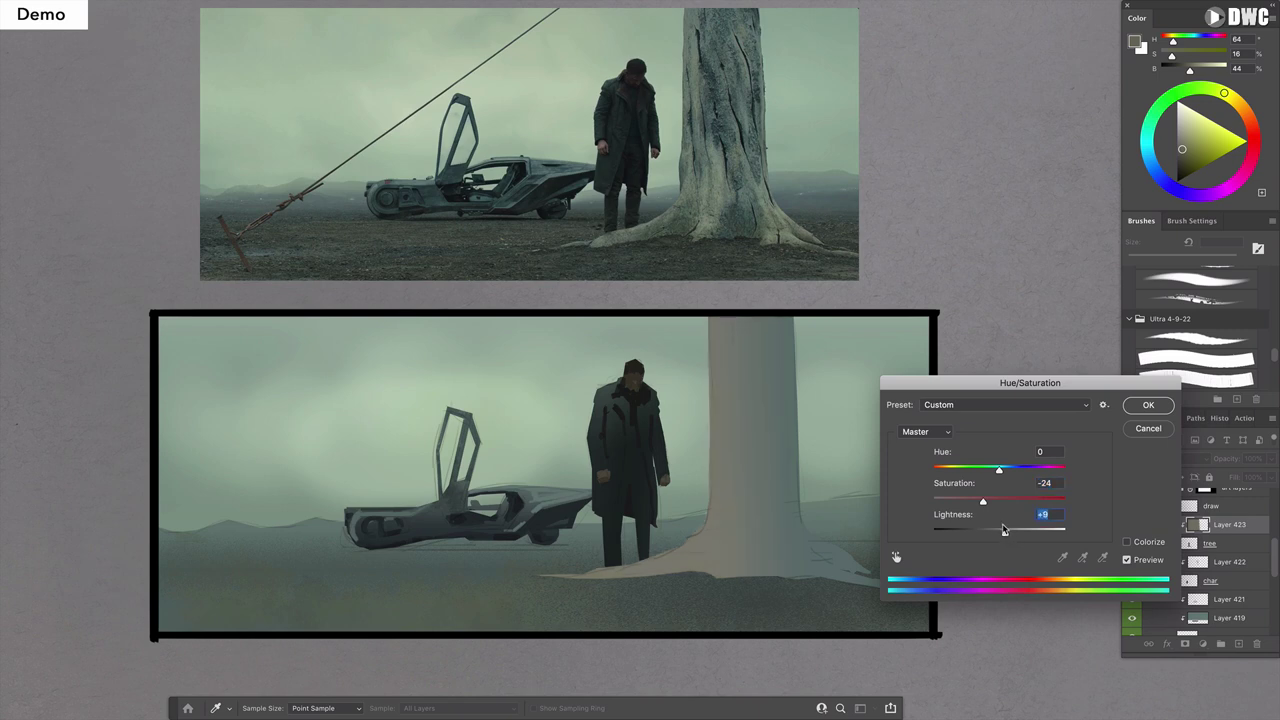
left_click(988, 469)
left_click(1007, 470)
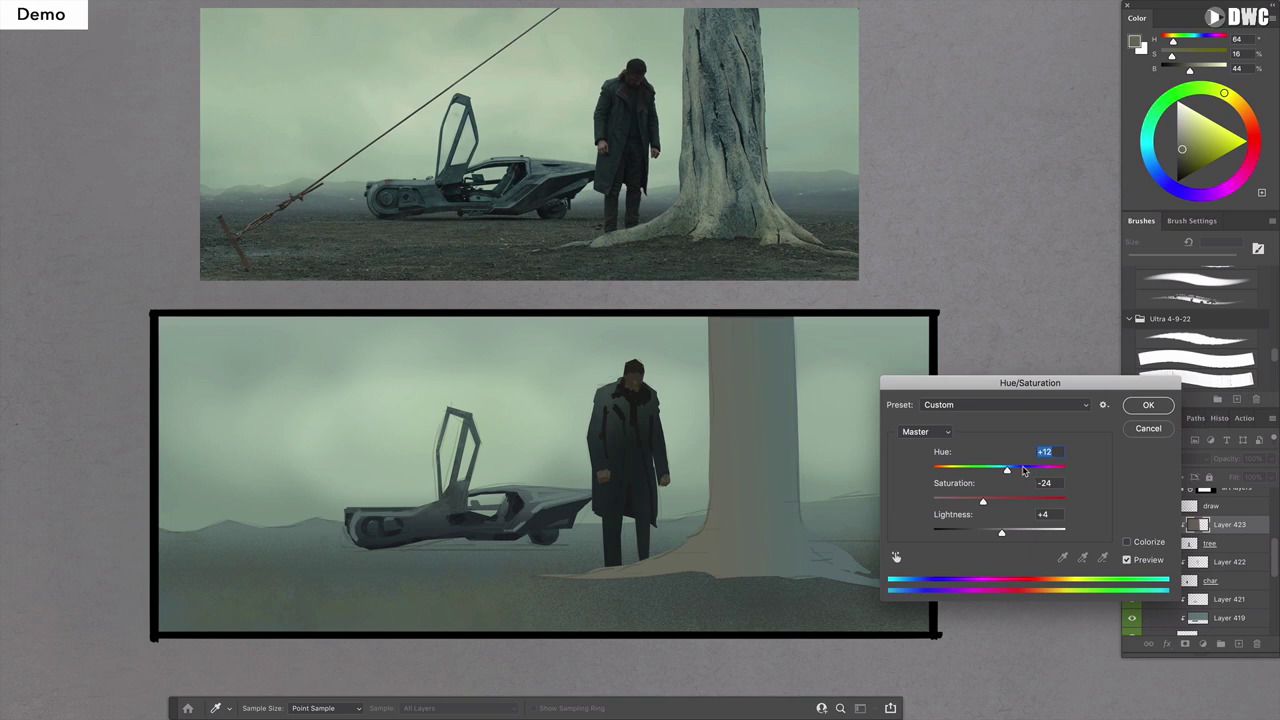
left_click_drag(1023, 470, 1023, 470)
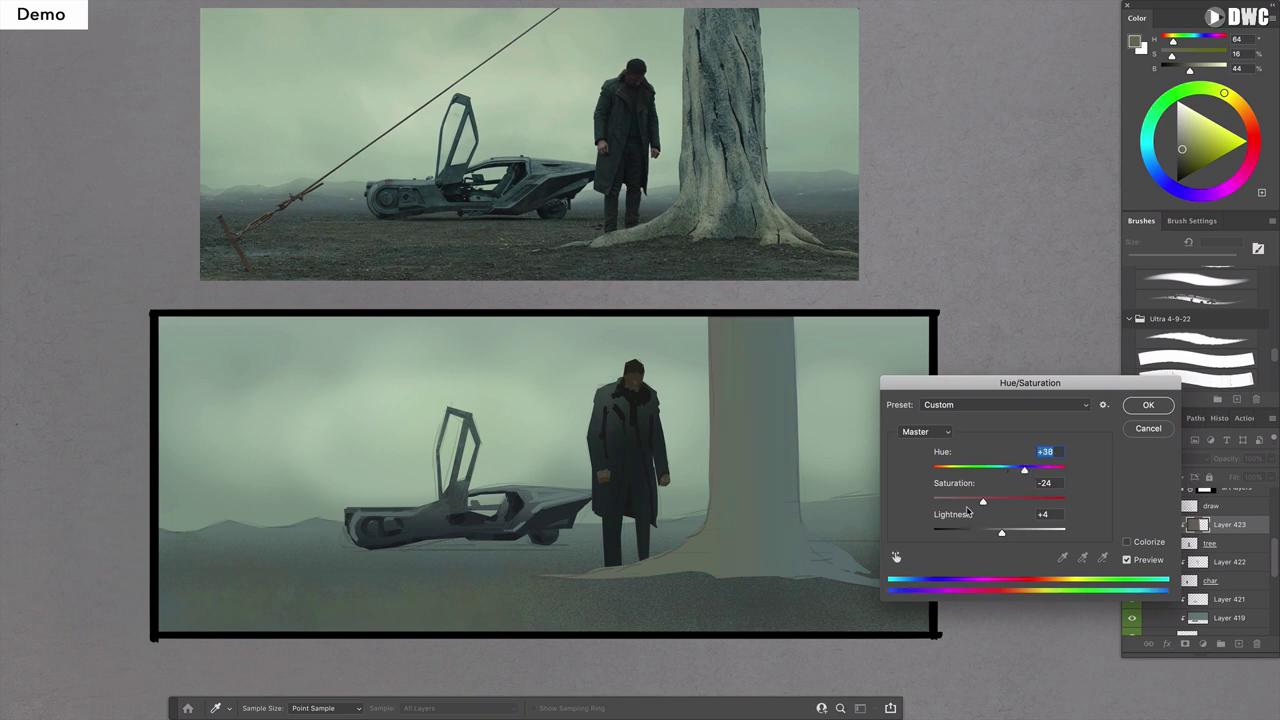
left_click(966, 500)
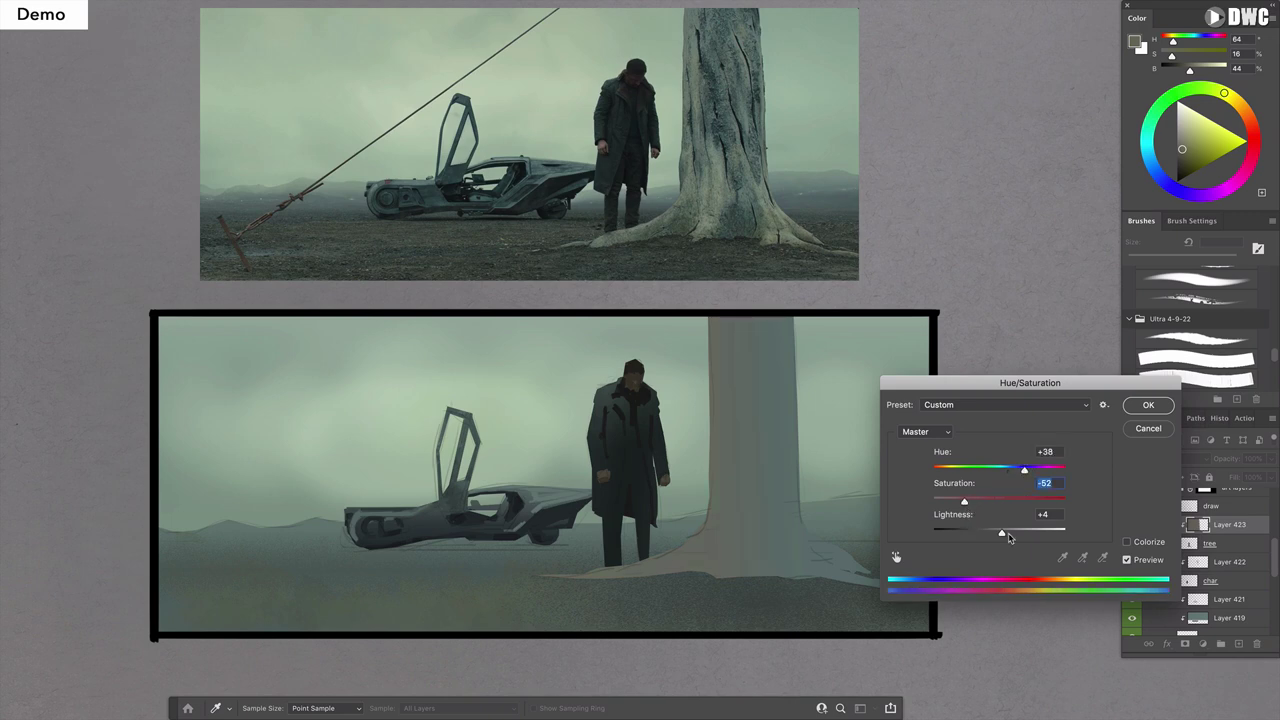
left_click(1009, 536)
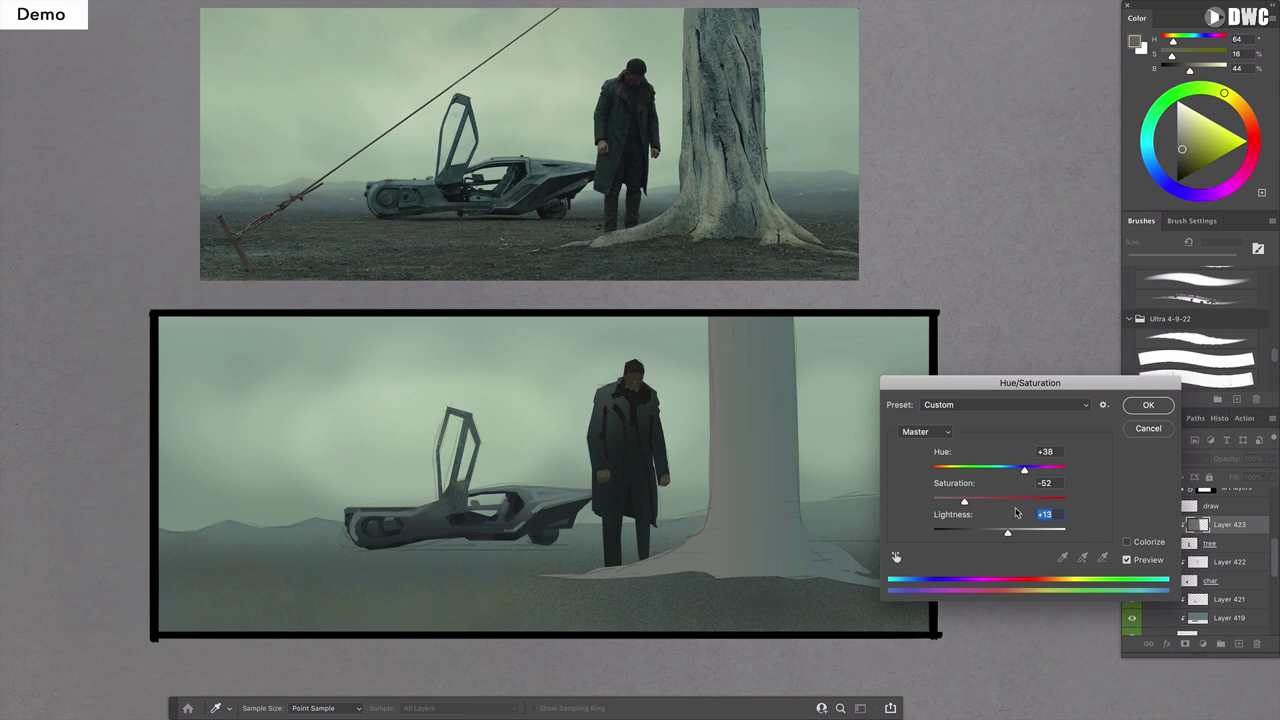
left_click(1014, 470)
left_click_drag(1014, 472, 994, 505)
left_click(1009, 503)
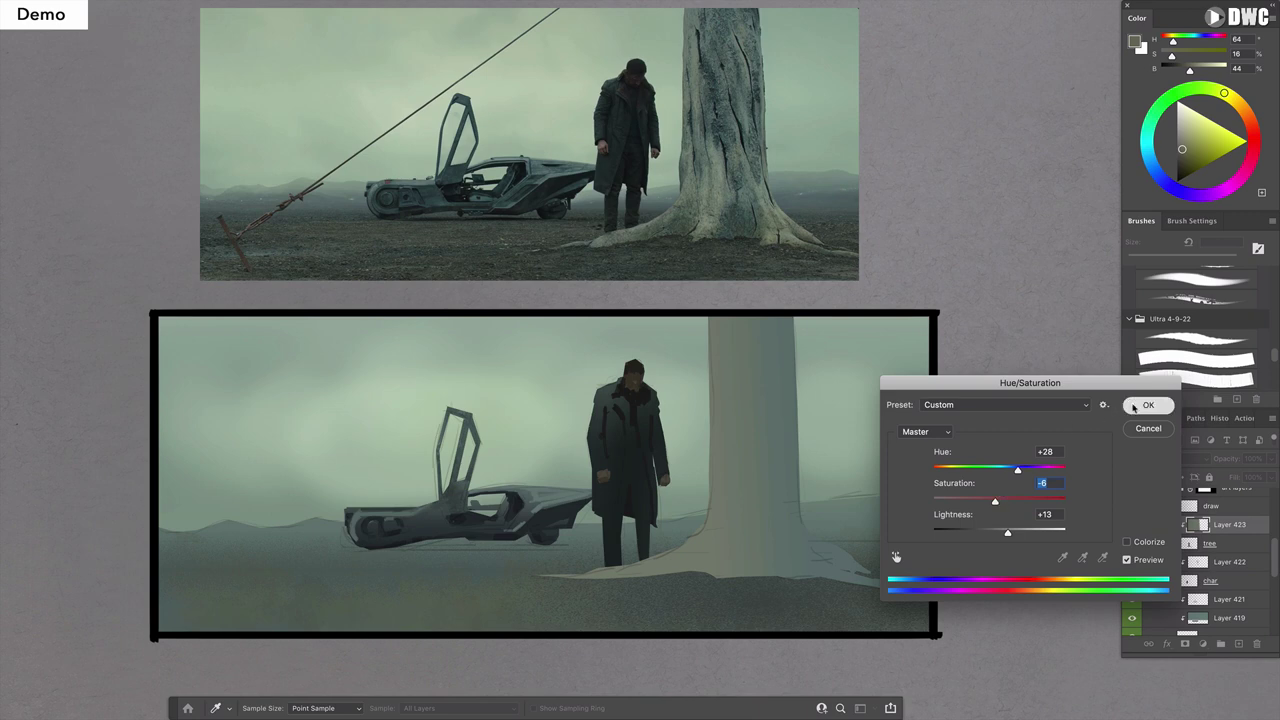
left_click(1140, 405)
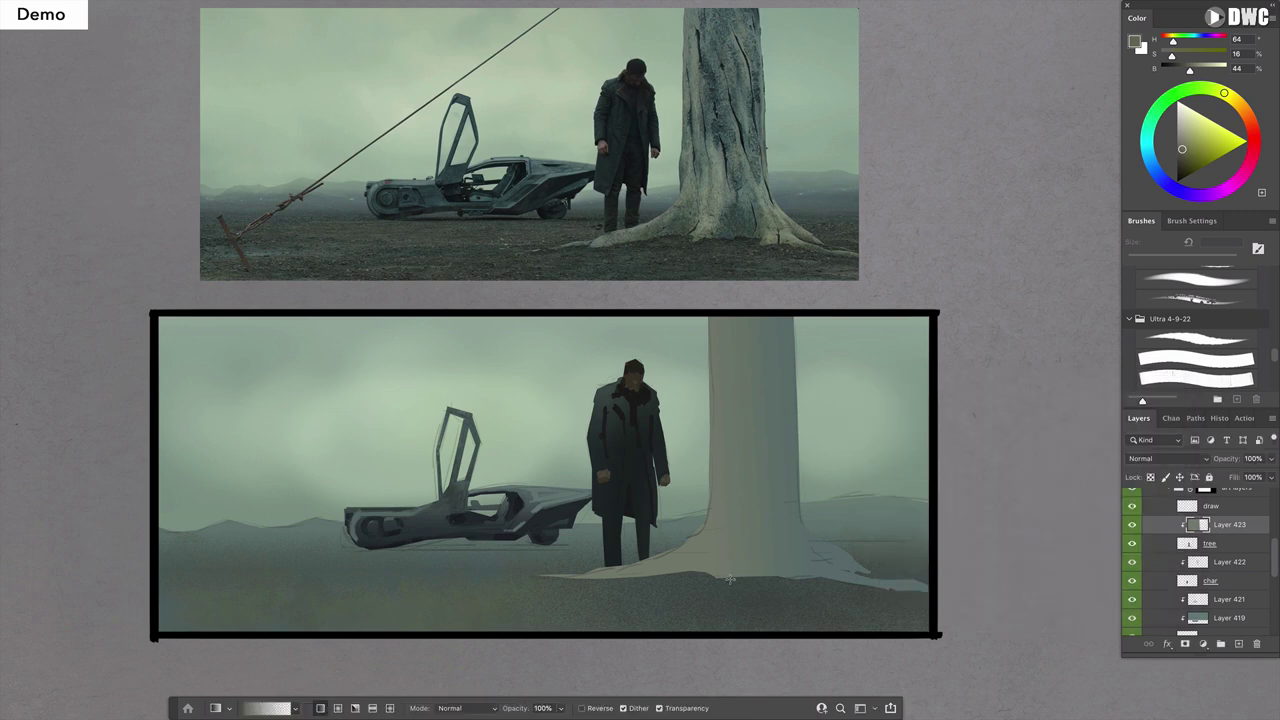
Add radial gradient shading to the tree in sampled hue 90, saturation 11, brightness 49 on a new clipped layer, and merge it into Layer 423.
left_click(700, 550, "alt")
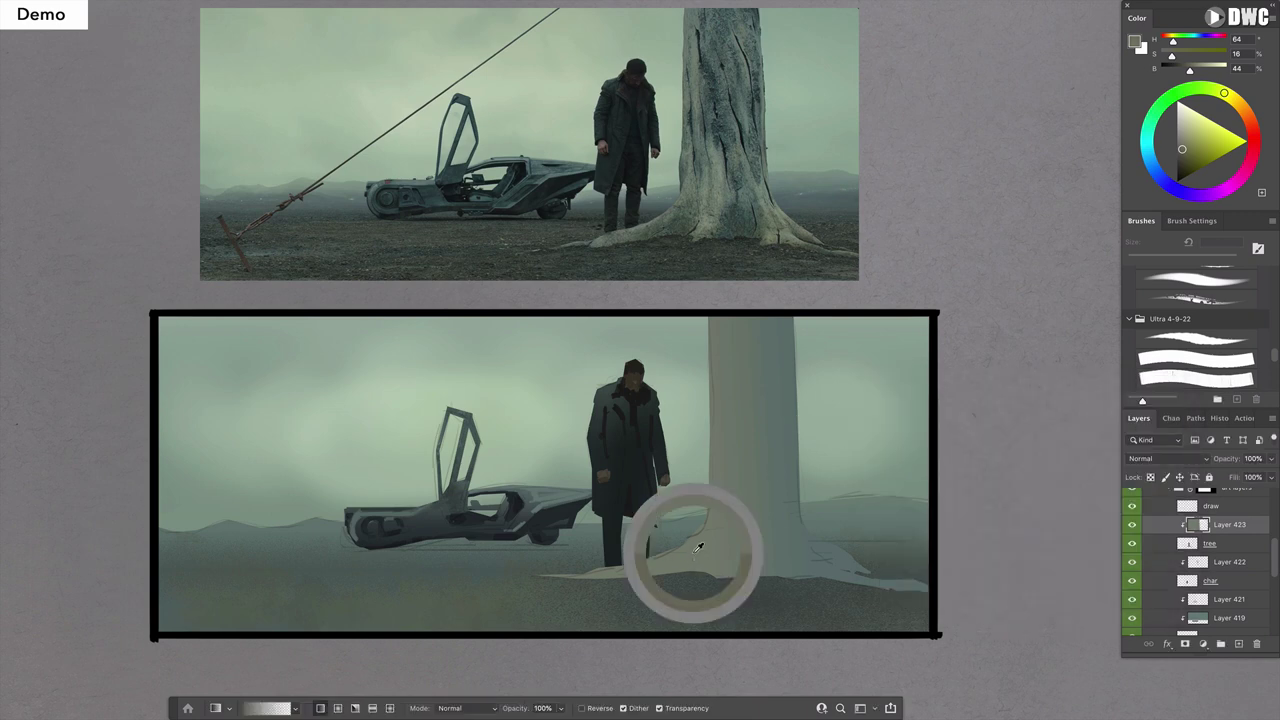
left_click(1238, 644)
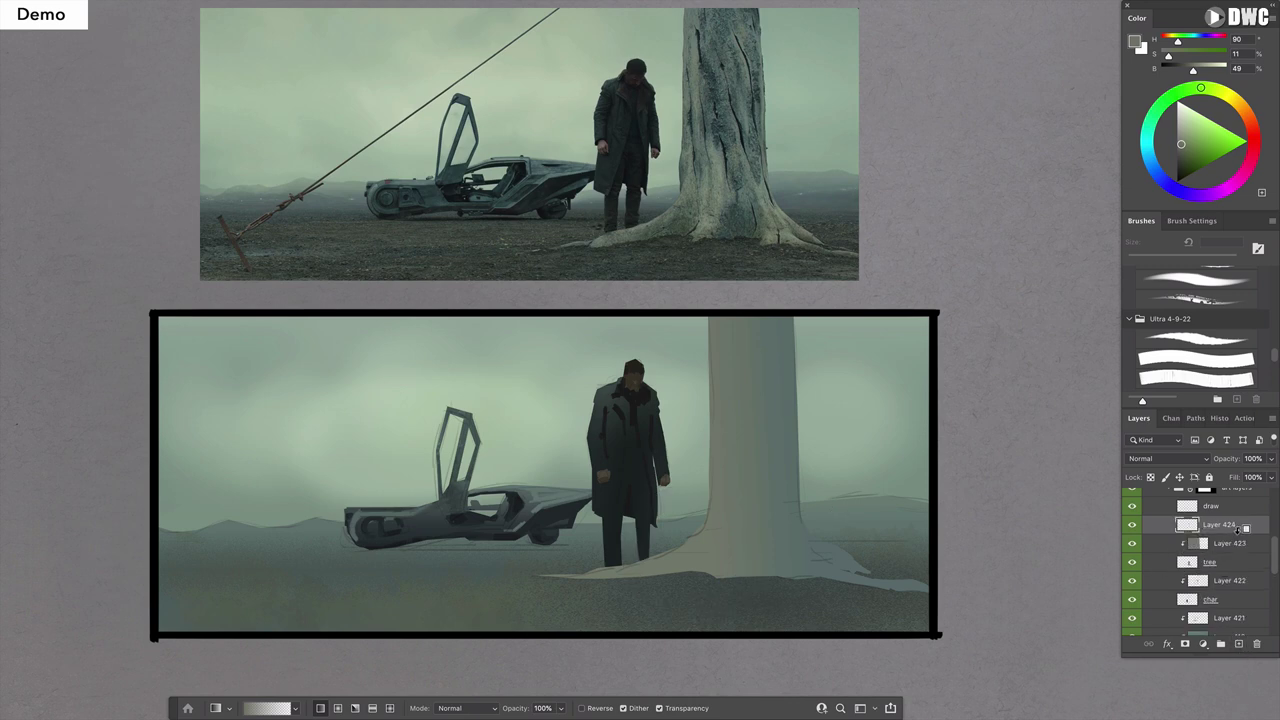
left_click(1238, 530, "alt")
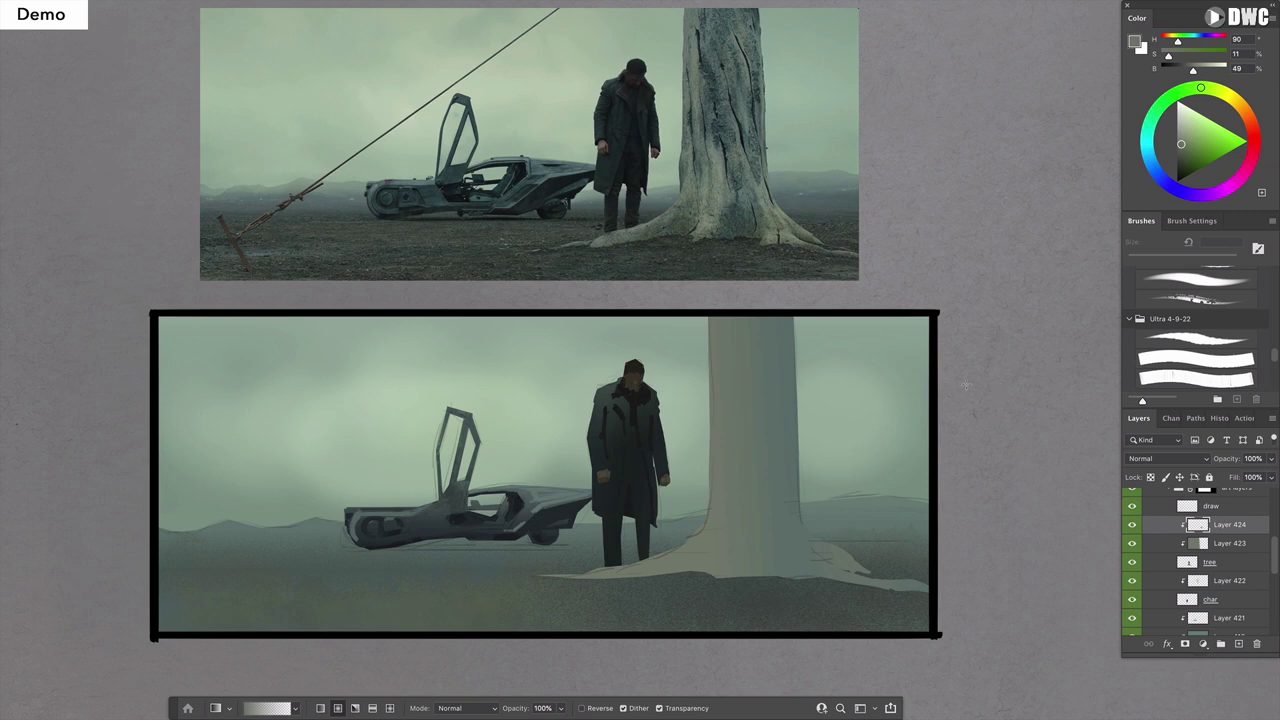
key("ctrl+e")
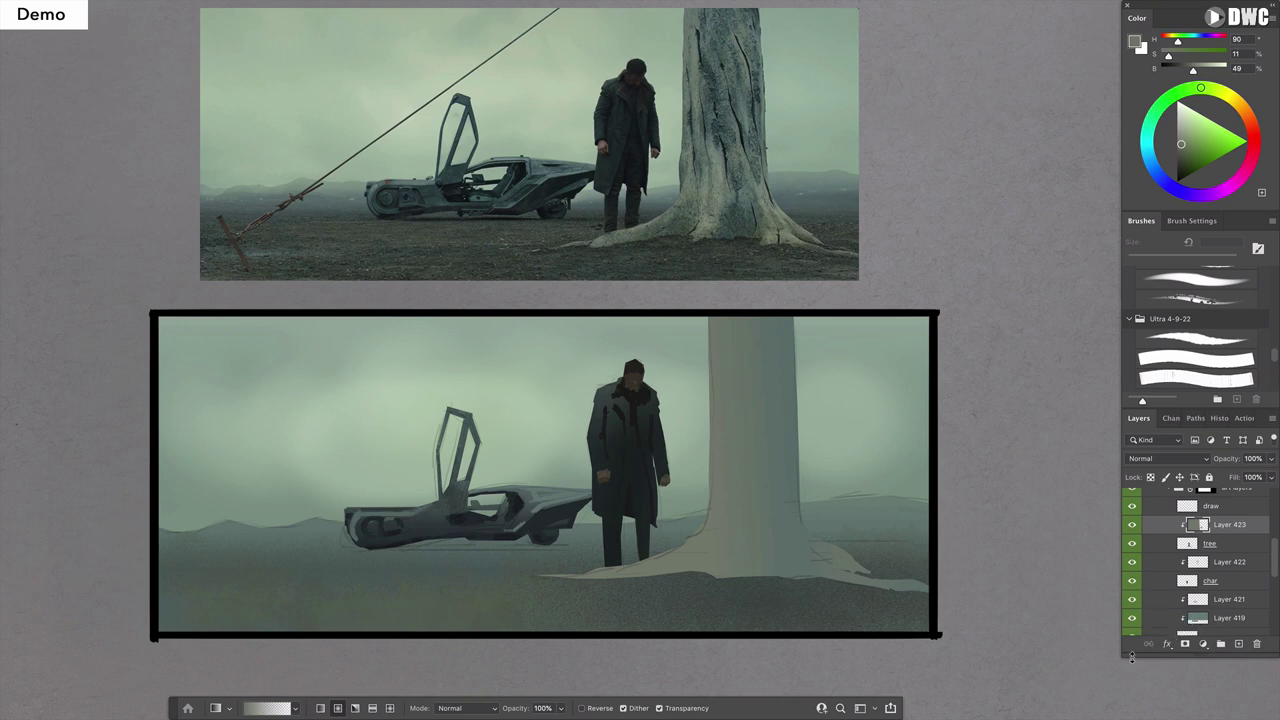
Choose the rough speckled texture brush for the tree, undo the test stroke and reduce the brush size to 250 px.
key("b")
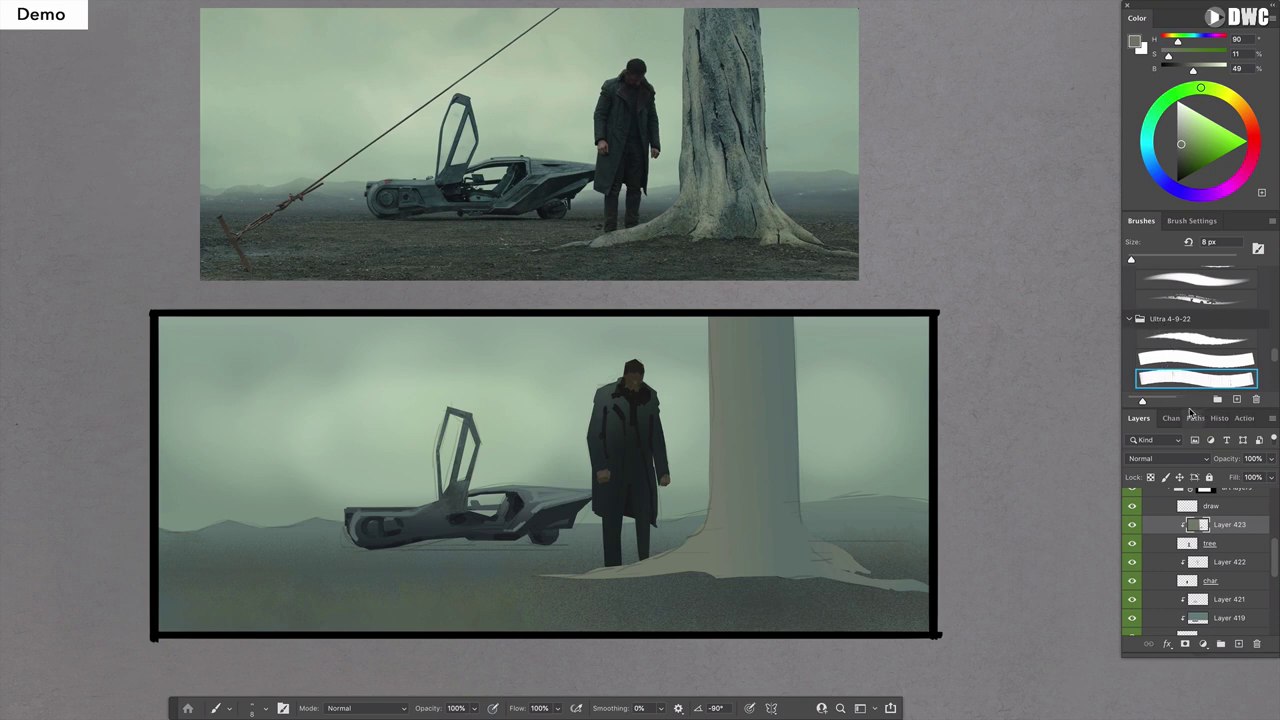
mouse_move(1274, 358)
left_mouse_down()
mouse_move(1274, 373)
mouse_move(1275, 334)
left_mouse_up()
left_click(1195, 367)
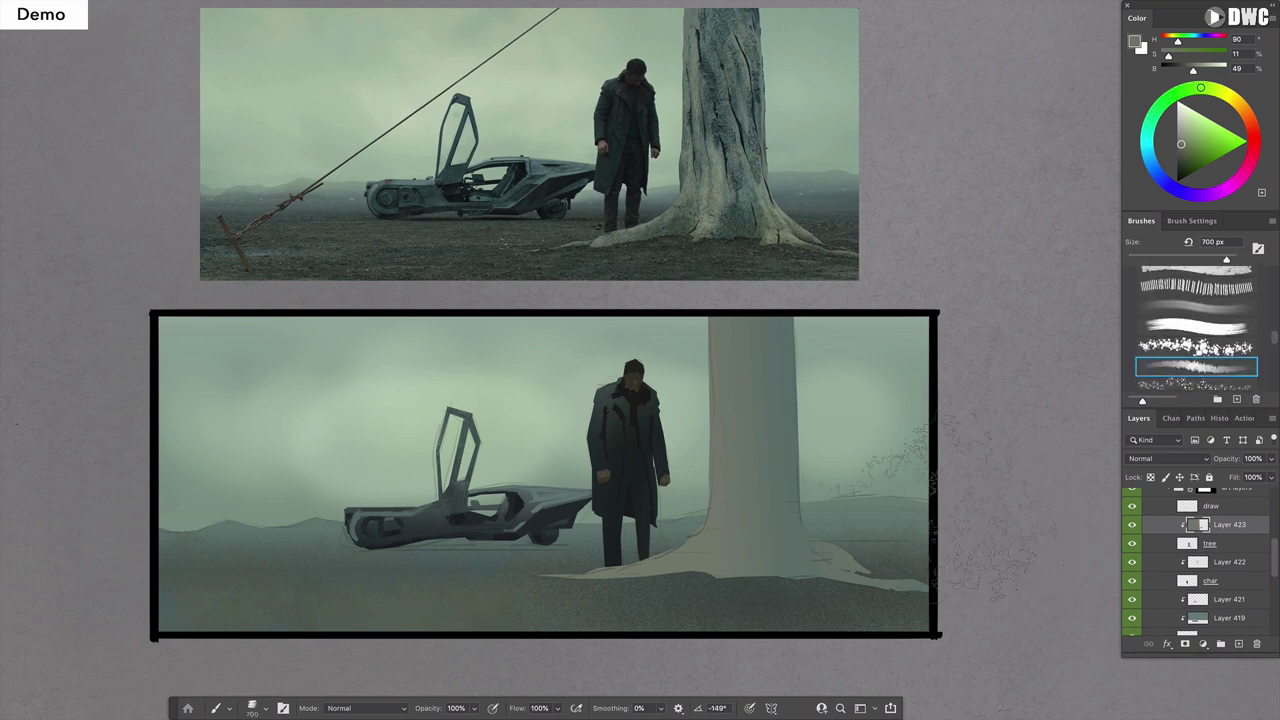
key("super+z")
key("[")
key("[")
key("[")
key("[")
key("[")
key("[")
key("[")
key("[")
key("[")
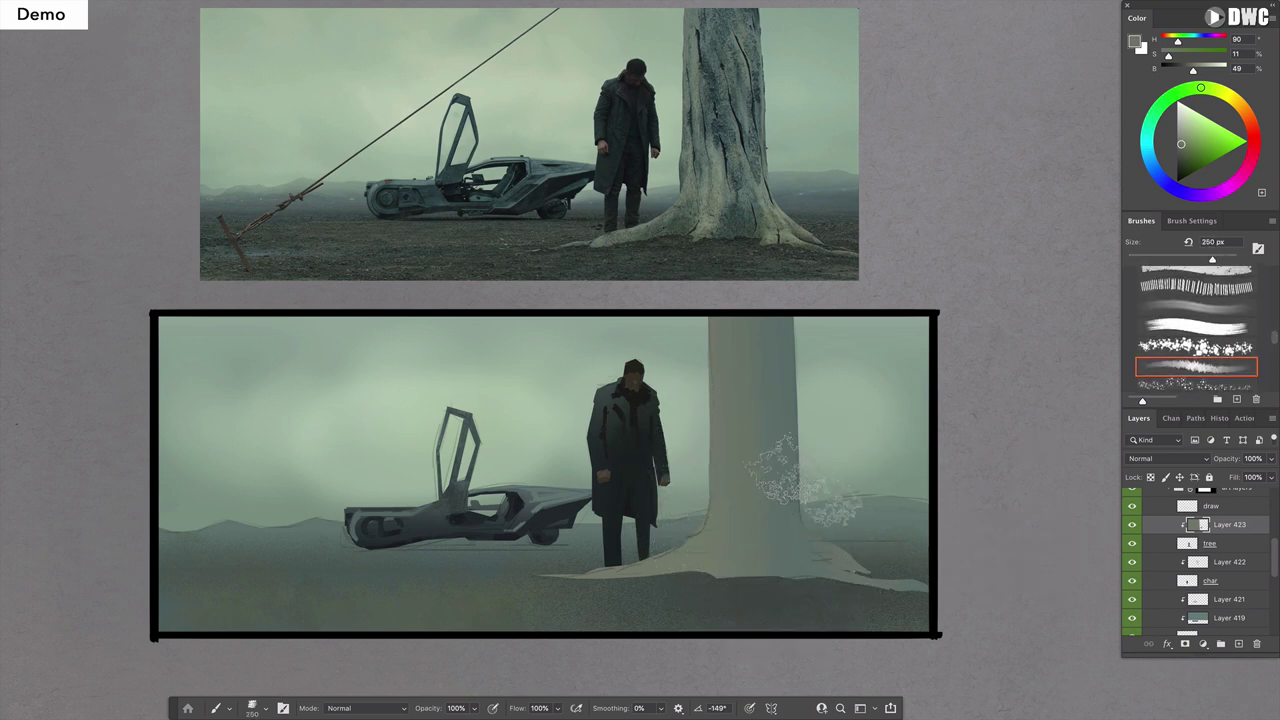
Paint soft bark texture over the trunk on a new layer above Layer 423, varying the textured brush between 100 and 175 px.
left_click(1238, 644)
key("bracketright")
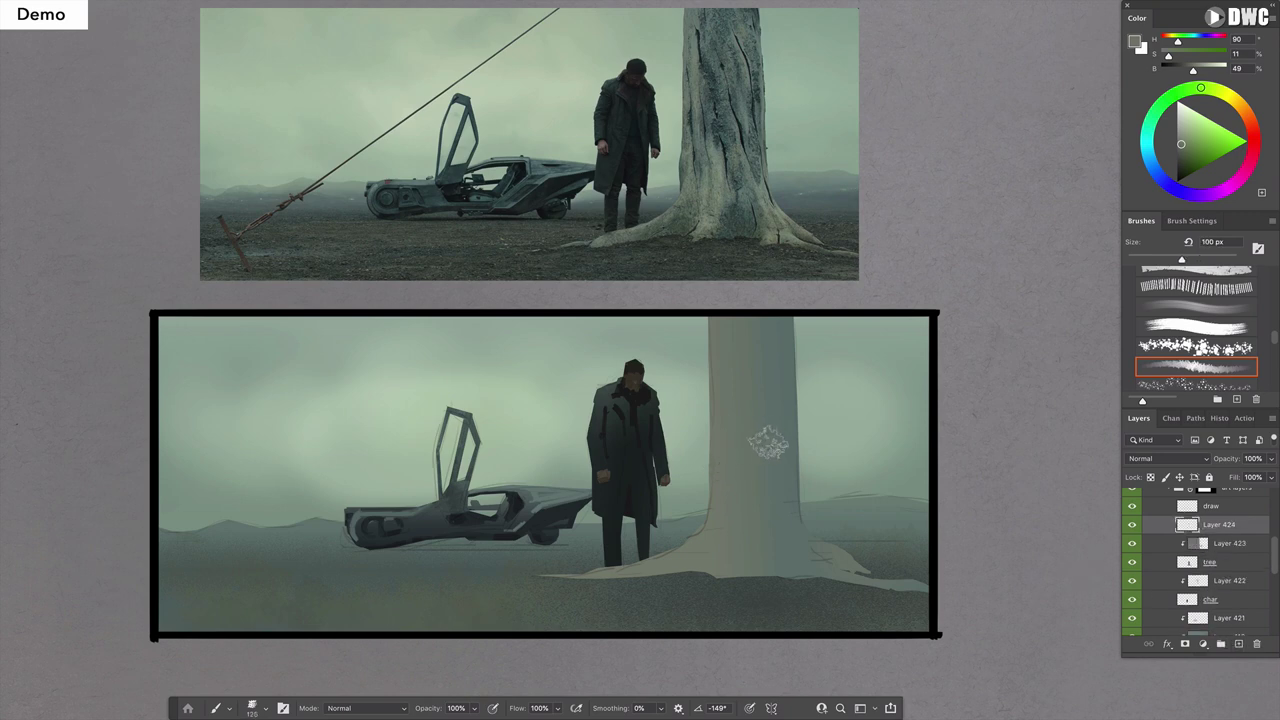
key("bracketright")
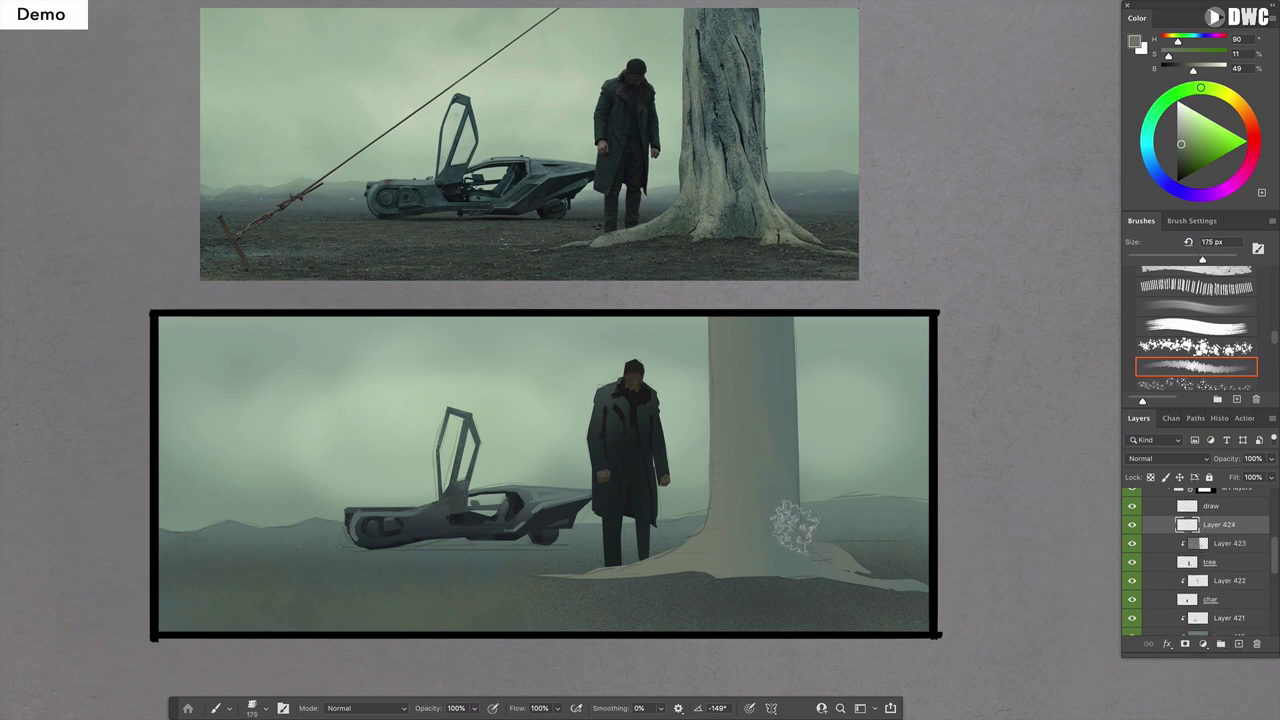
key("bracketleft")
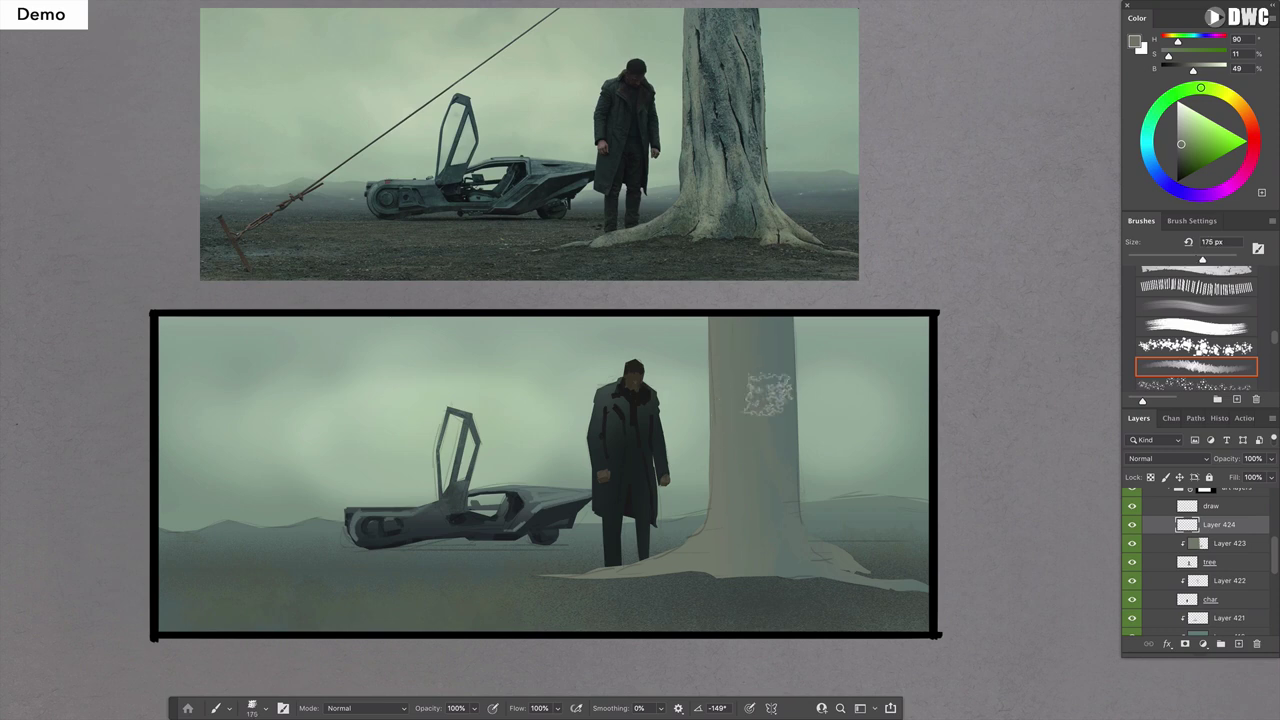
key("bracketleft")
key("bracketleft")
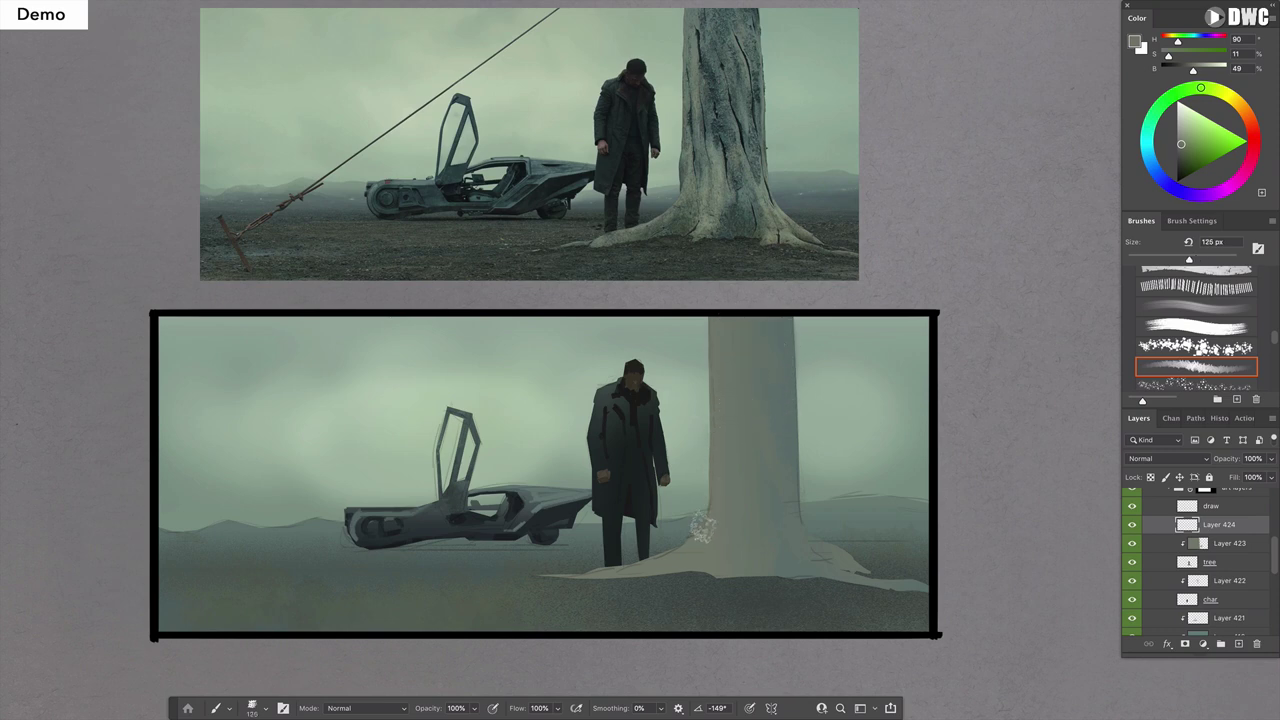
Paint lighter bark texture along the trunk on another new layer, using sampled green-greys and enlarging the textured brush to 150 px.
left_click(837, 374, "alt")
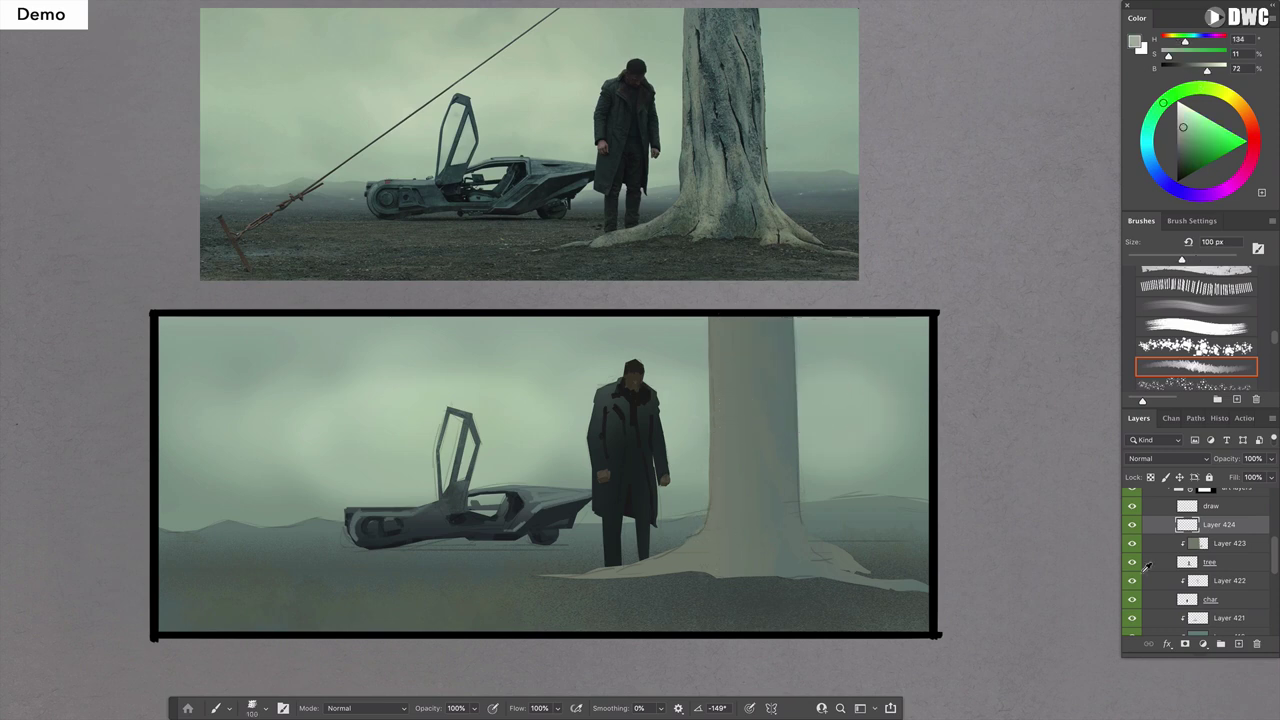
left_click(1237, 643)
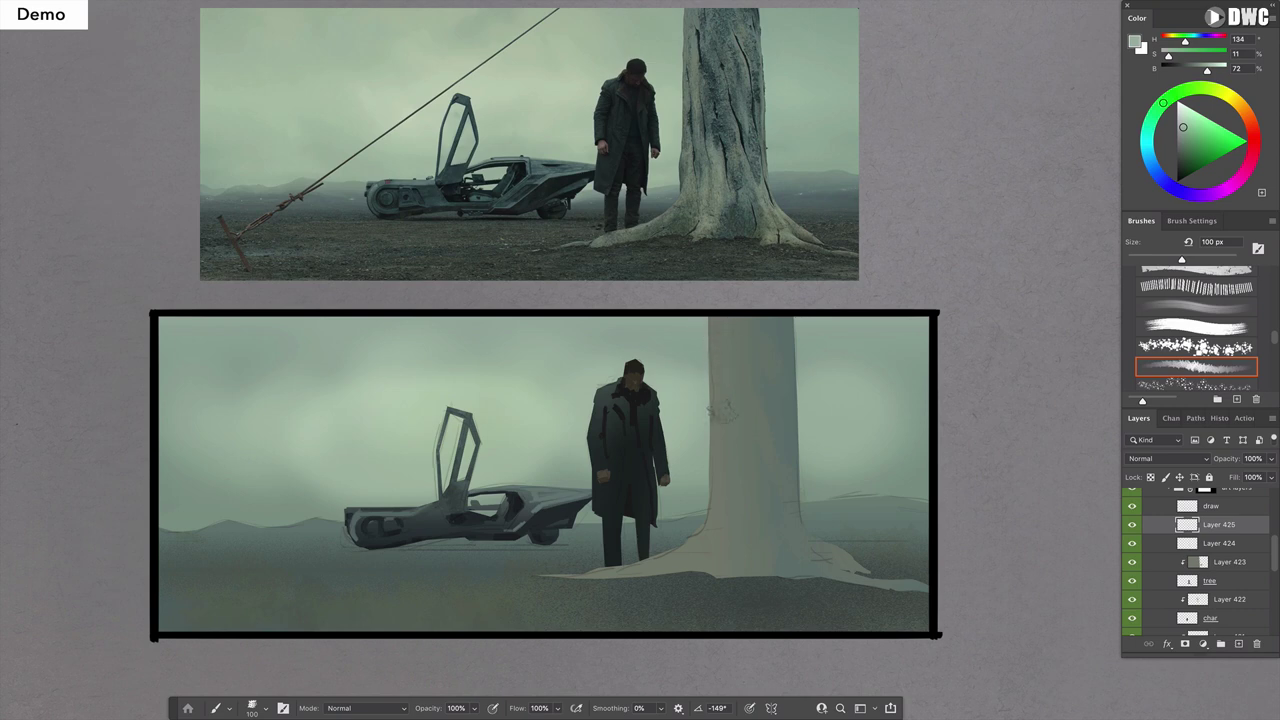
left_click(726, 366)
key("bracketright")
key("bracketright")
left_click(704, 372, "alt")
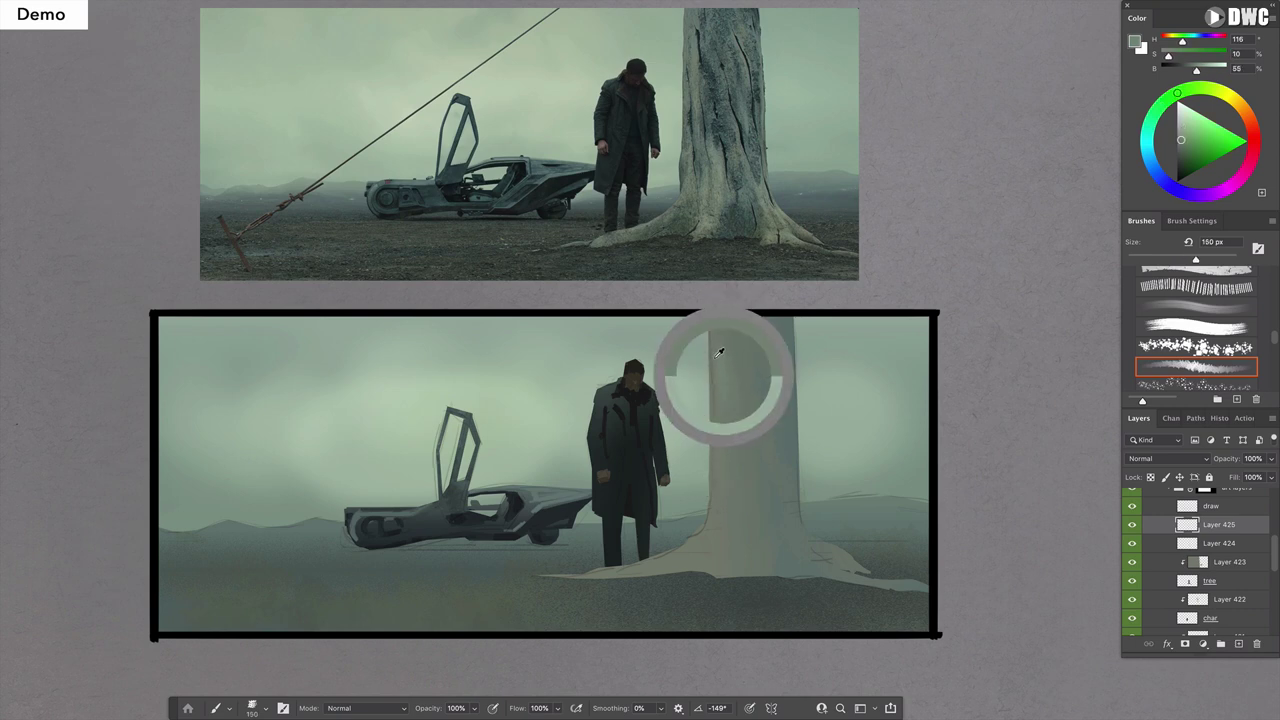
mouse_move(723, 368)
left_mouse_down()
mouse_move(730, 316)
mouse_move(732, 376)
mouse_move(718, 382)
mouse_move(748, 456)
left_mouse_up()
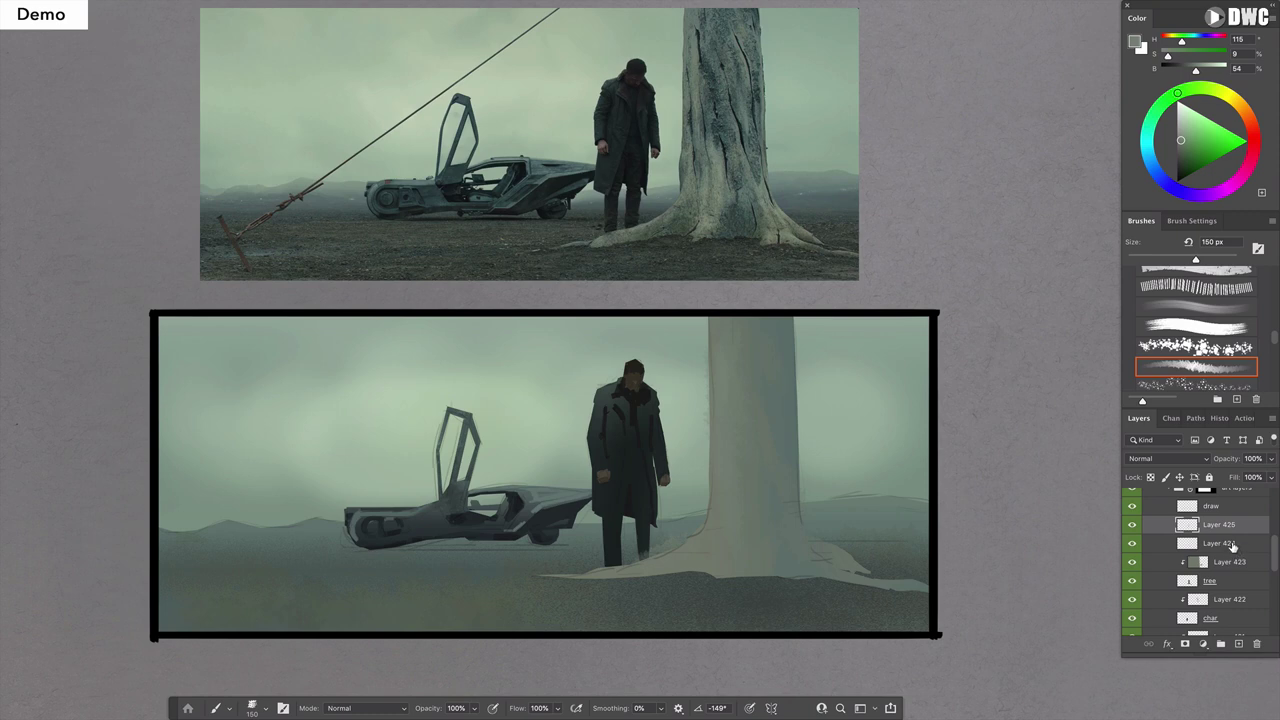
Clip Layer 424 and the lighter texture layer above it to the tree layer.
left_click(1232, 546)
left_click(1238, 552, "alt")
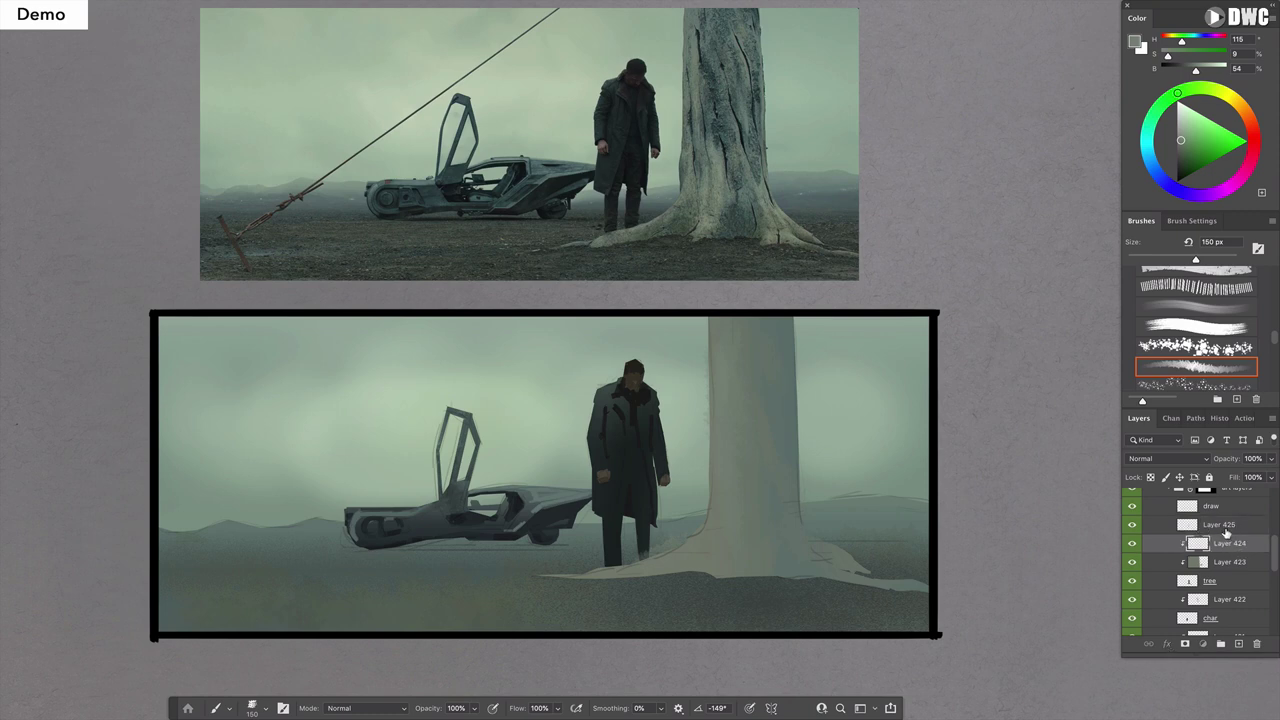
left_click(1226, 527)
left_click(1234, 534, "alt")
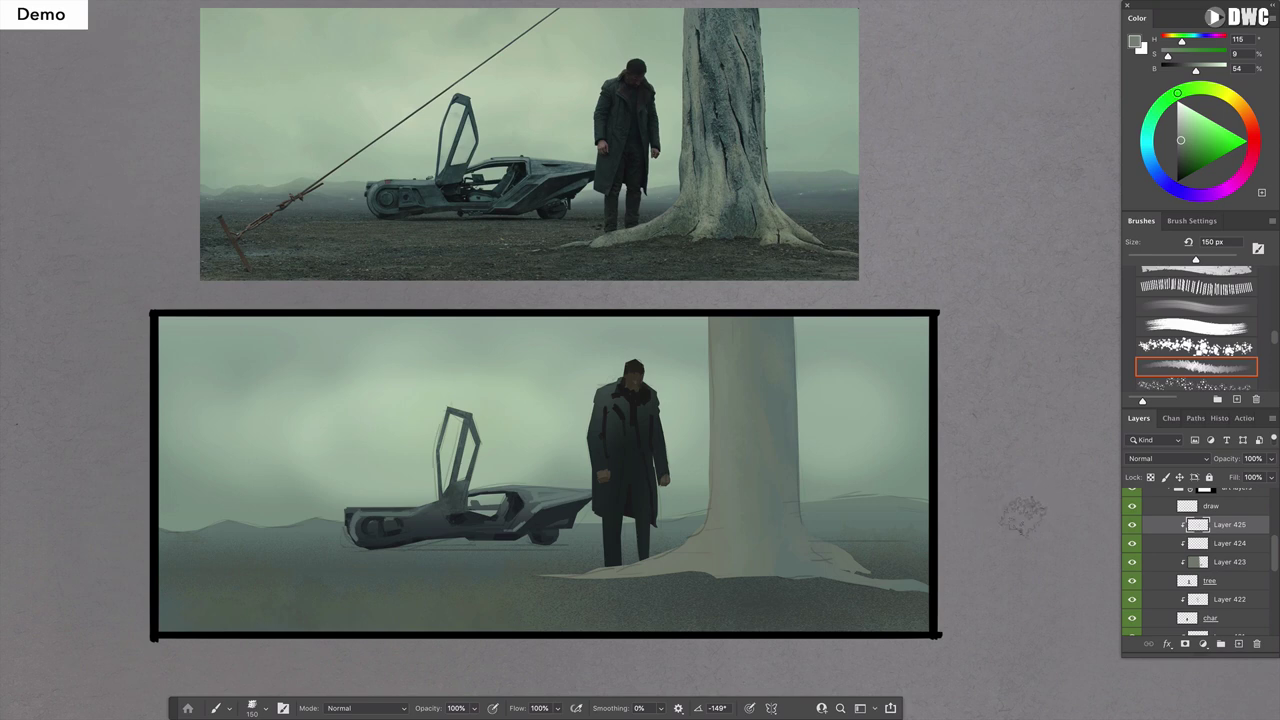
Delete Layers 425 and 424 and add a fresh layer above Layer 423, clipped to the tree.
key("BackSpace")
key("BackSpace")
left_click(1238, 645)
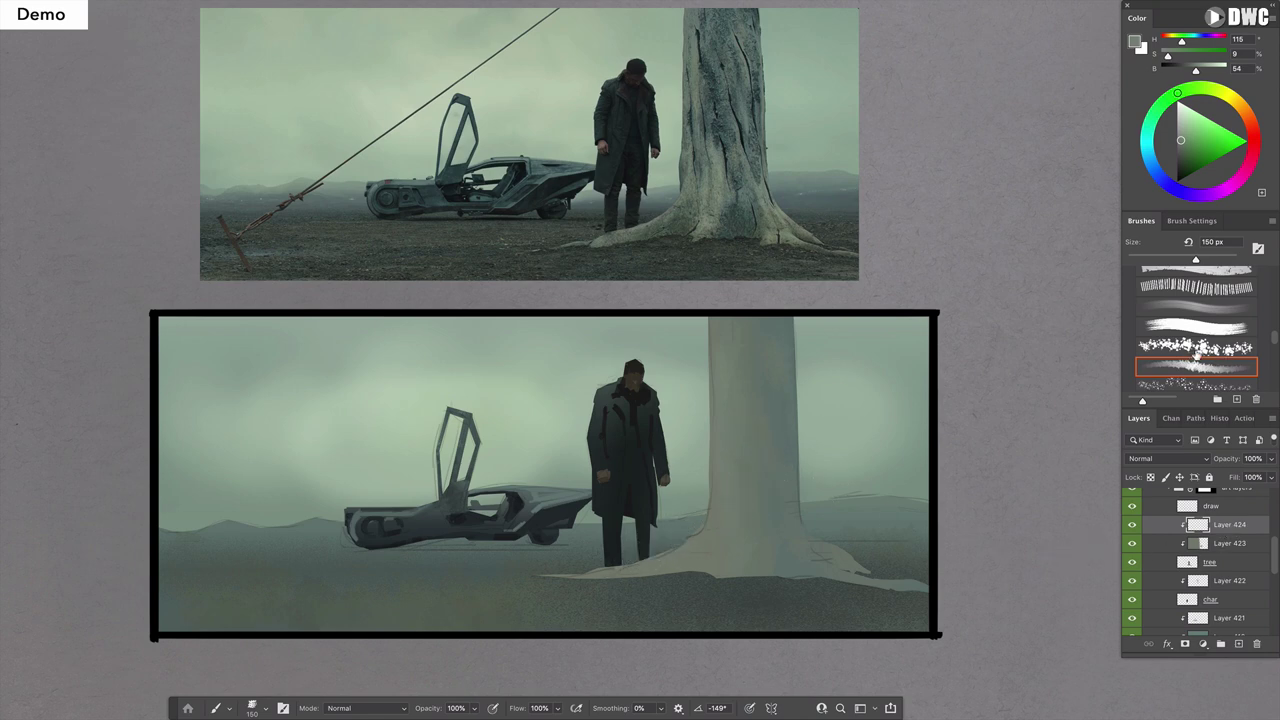
Paint speckled blue-grey bark patches down the trunk with the splatter brush, using a colour sampled from the car and reducing the brush to 70 px.
left_click(1202, 350)
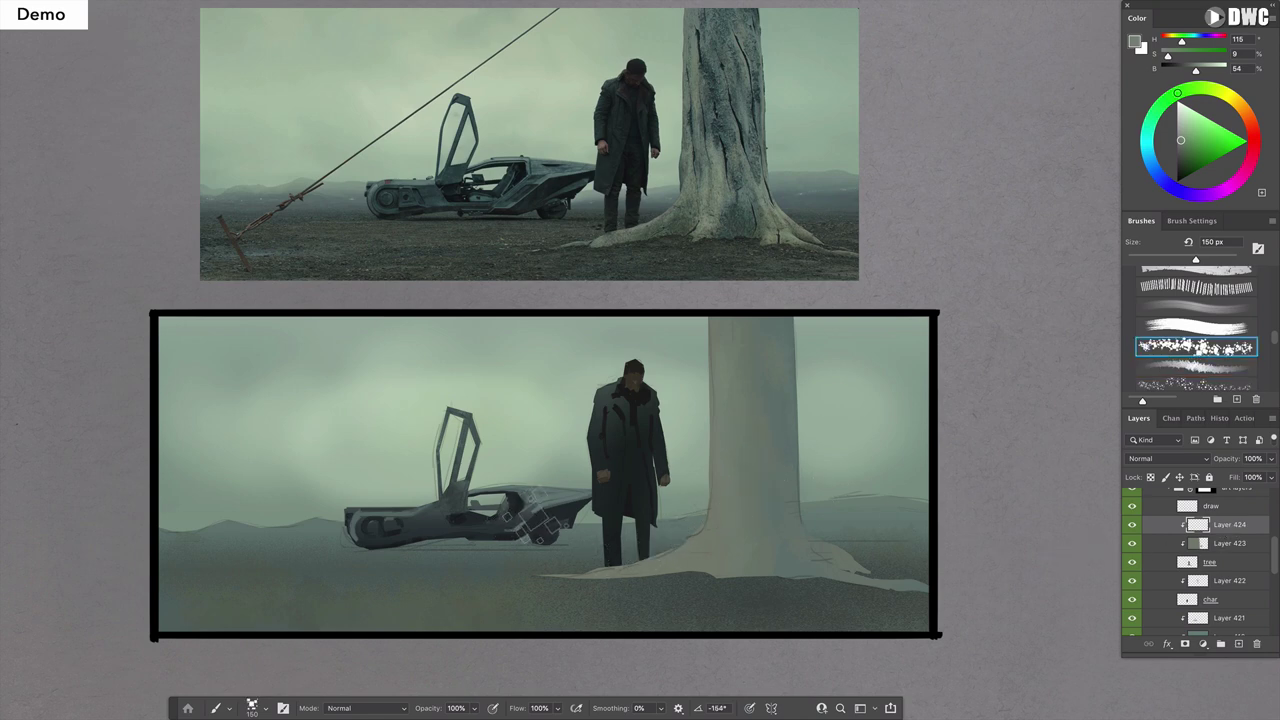
left_click(535, 508, "alt")
left_click(532, 510, "alt")
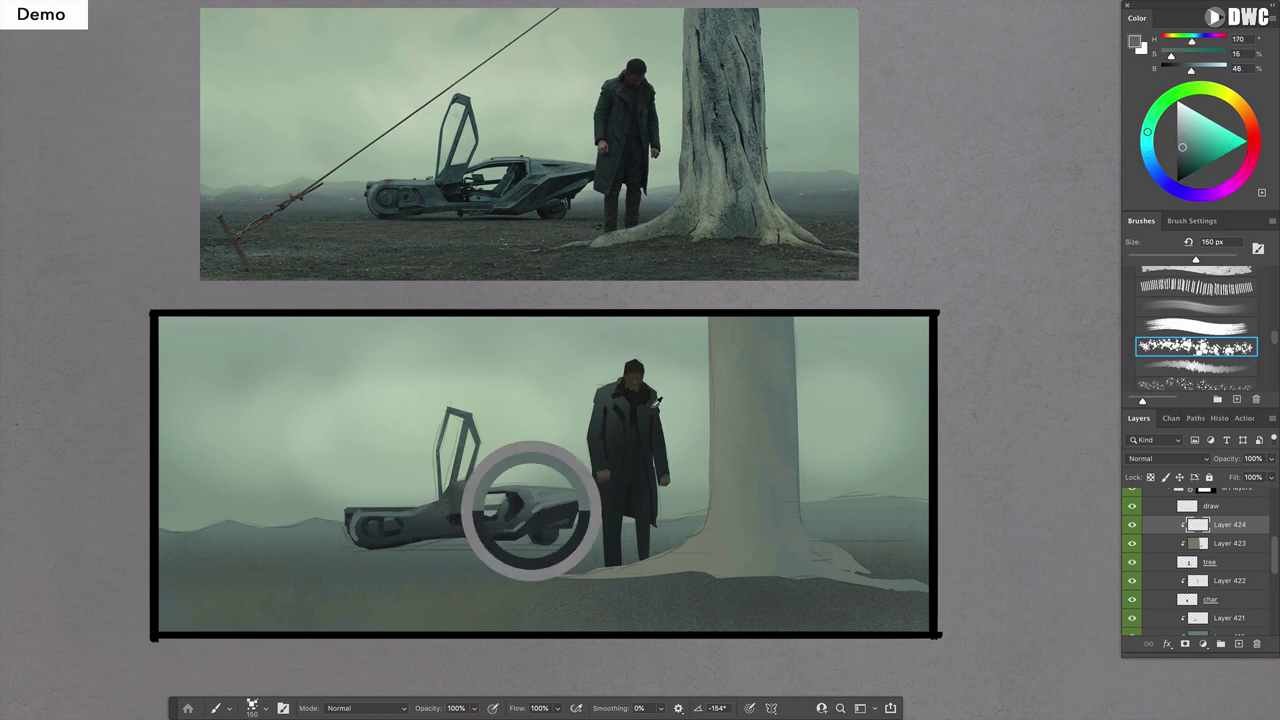
mouse_move(754, 438)
left_mouse_down()
mouse_move(754, 354)
mouse_move(740, 356)
mouse_move(768, 392)
mouse_move(765, 353)
mouse_move(751, 380)
mouse_move(760, 325)
left_mouse_up()
key("bracketleft")
key("bracketleft")
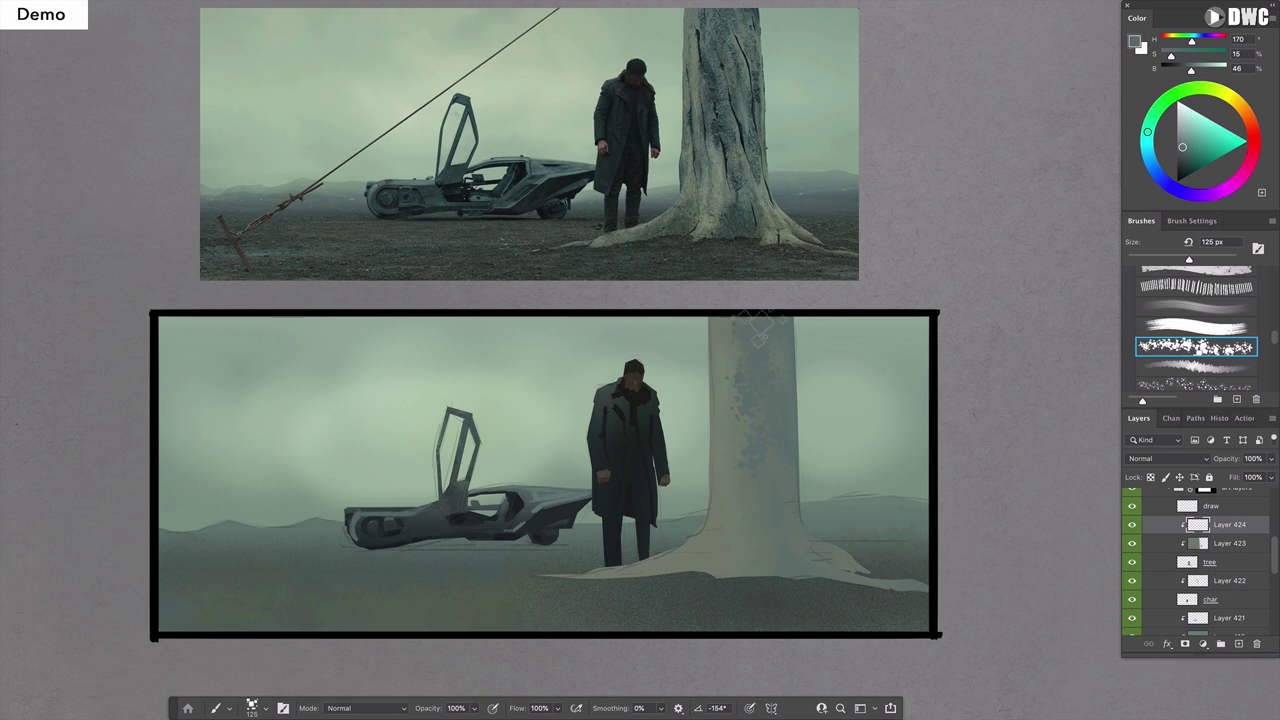
key("bracketleft")
key("bracketleft")
key("bracketright")
key("bracketleft")
key("bracketleft")
key("bracketright")
key("bracketright")
Adjust the speckled bark layer's Hue/Saturation to hue +9, saturation +11 and lightness -12.
key("ctrl+u")
mouse_move(990, 534)
left_mouse_down()
mouse_move(1006, 502)
mouse_move(990, 534)
left_mouse_up()
left_click(994, 502)
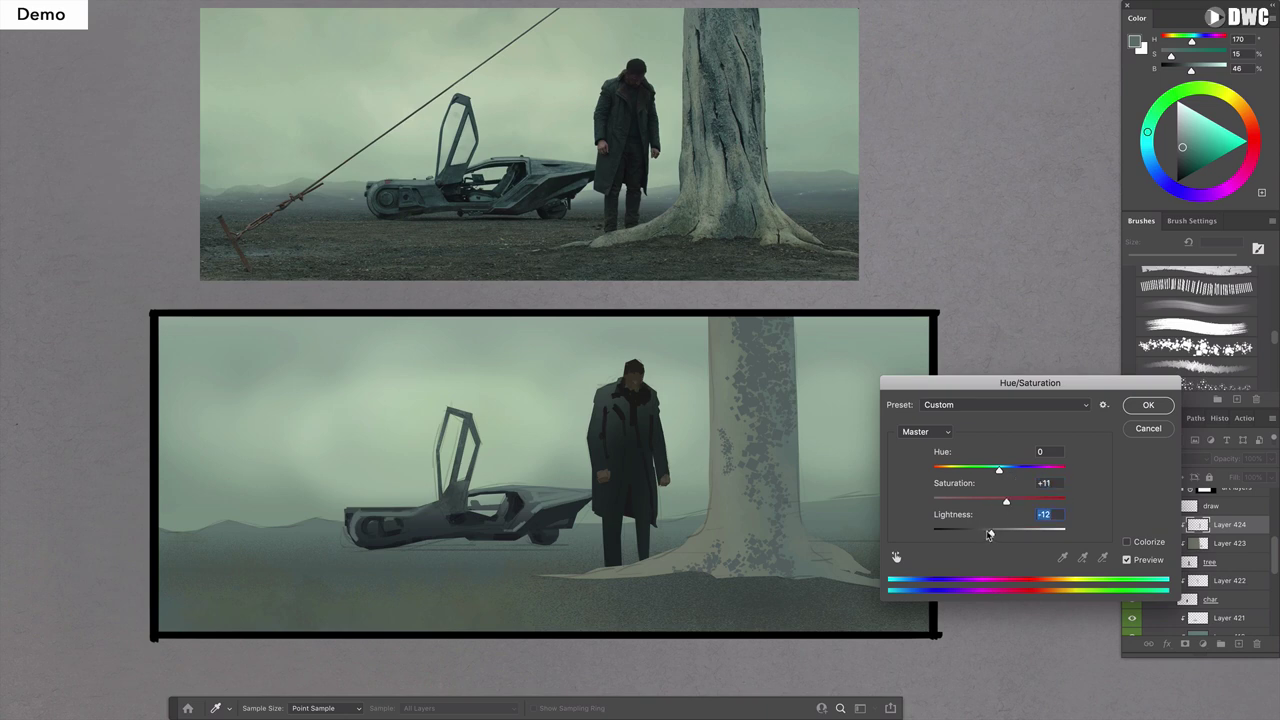
left_click(1013, 470)
left_click_drag(1009, 476, 1005, 478)
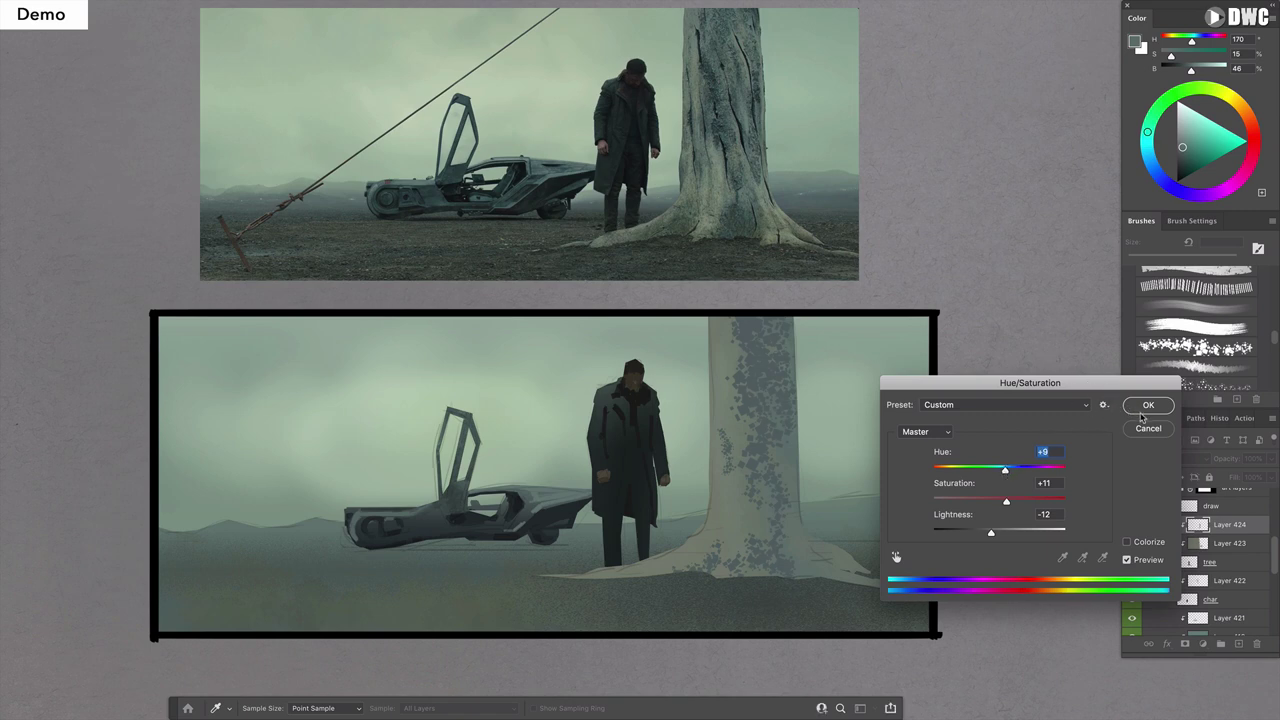
key("Return")
Break up the speckled bark patches with the Eraser, using the soft speckled texture brush at about 100 px.
key("b")
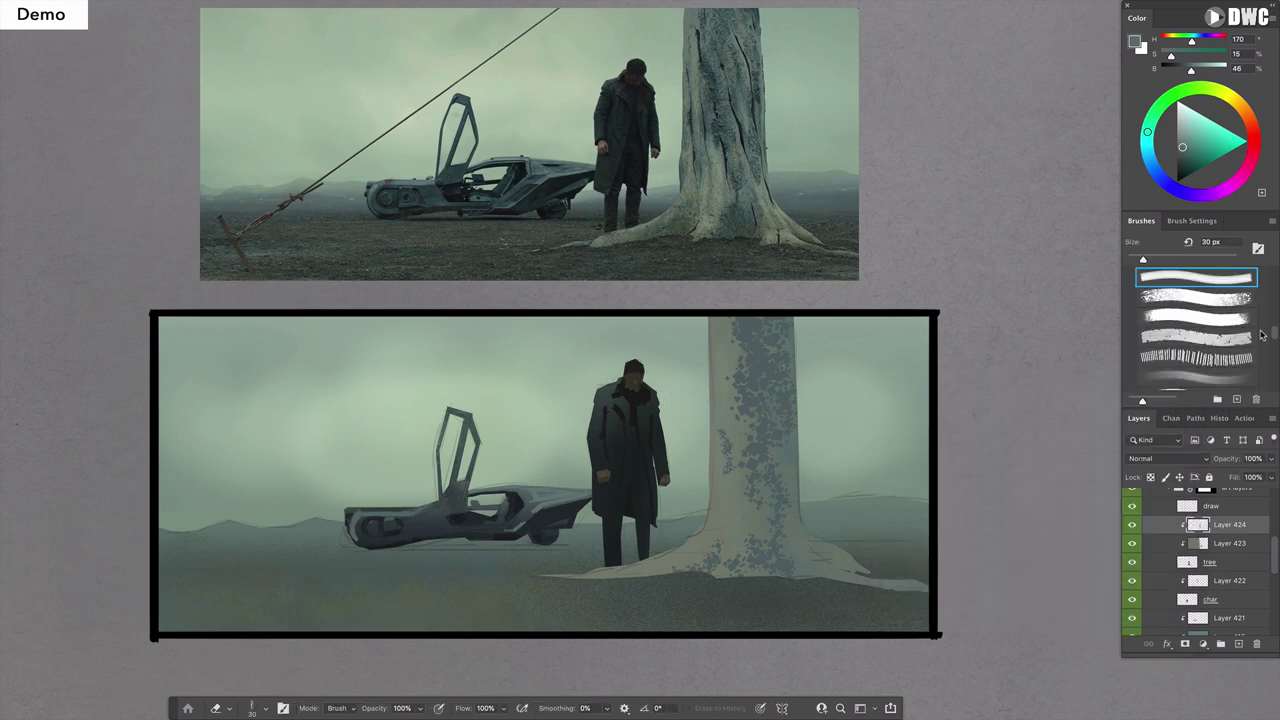
scroll(1272, 340, "up", 3)
scroll(1272, 340, "down", 3)
left_click(1196, 322)
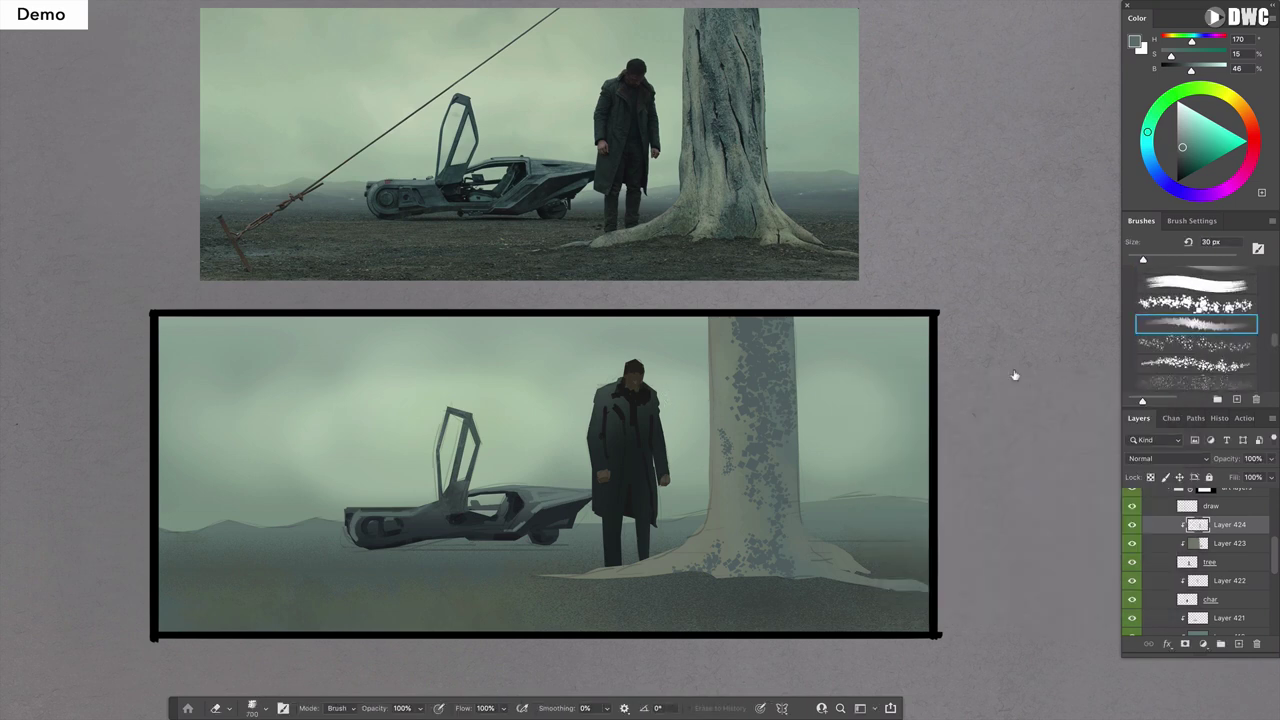
key("bracketleft")
key("bracketleft")
key("bracketleft")
key("bracketleft")
key("bracketleft")
key("bracketleft")
key("bracketleft")
key("bracketleft")
key("bracketleft")
key("bracketleft")
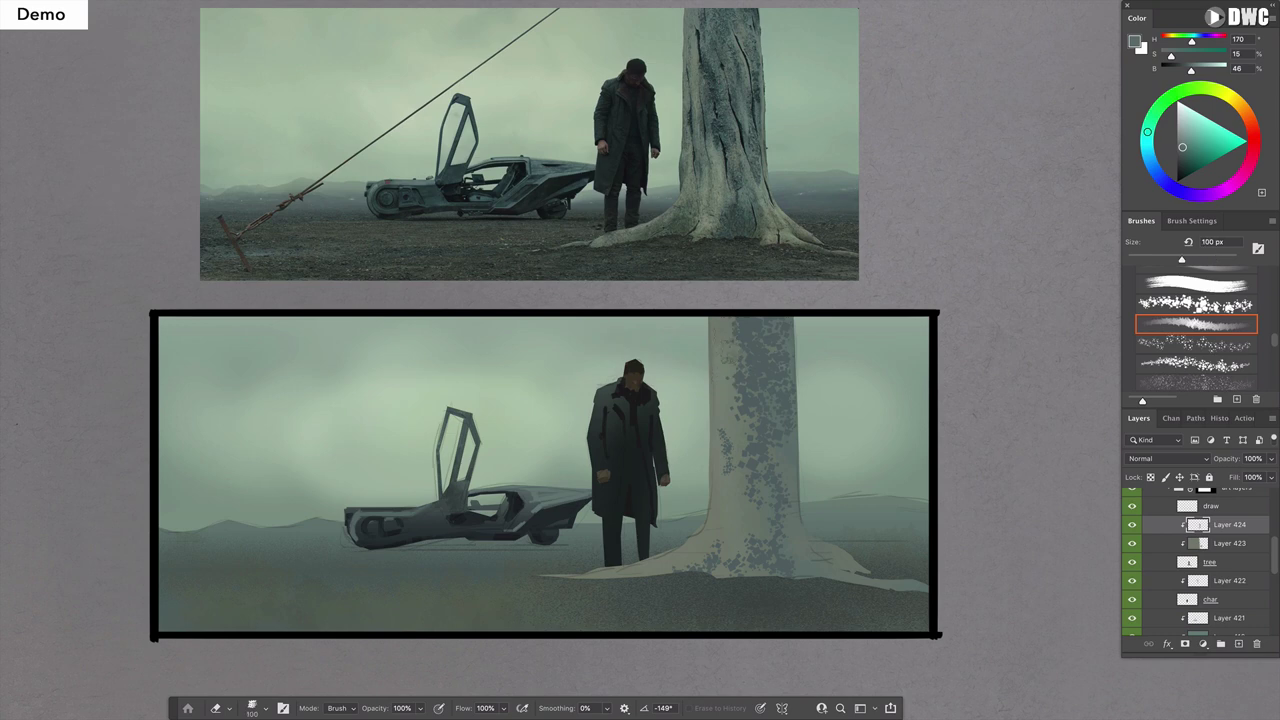
key("bracketright")
Add a layer above Layer 424 and choose the tapered brush from the Ultra 4-9-22 set at a small size.
left_click(1238, 645)
key("b")
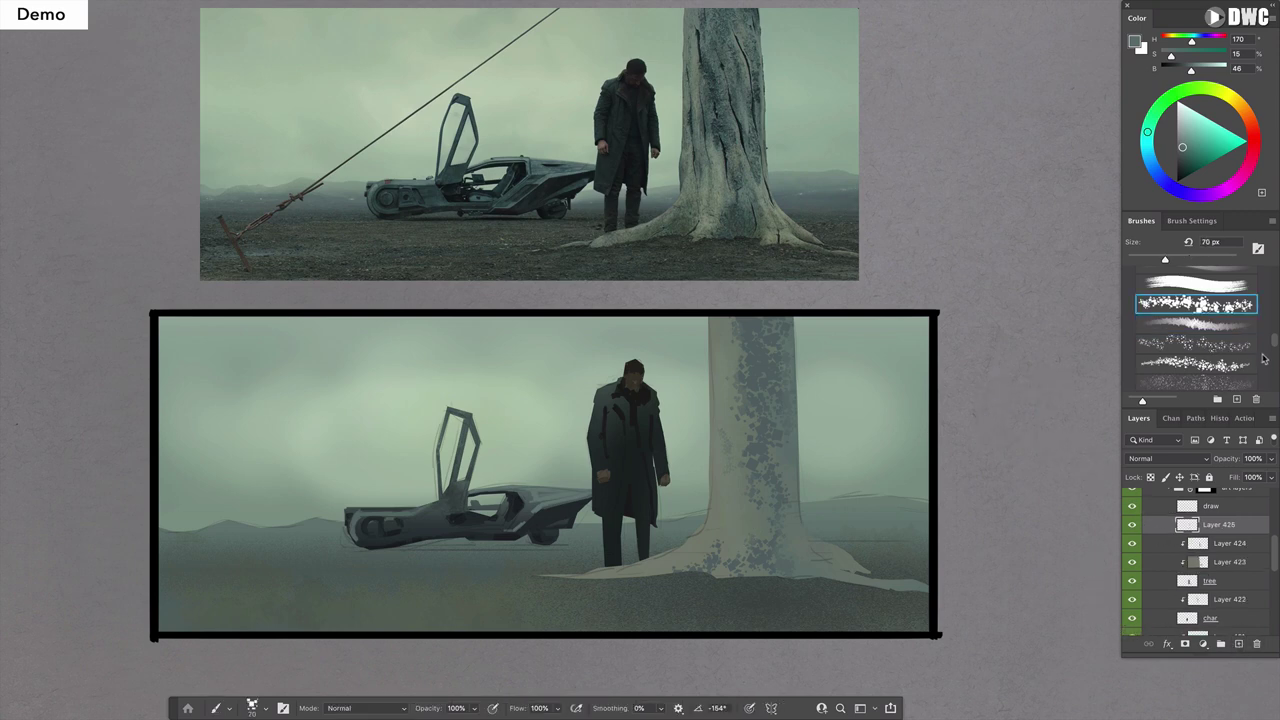
scroll(1273, 349, "down", 1)
left_click_drag(1273, 349, 1271, 360)
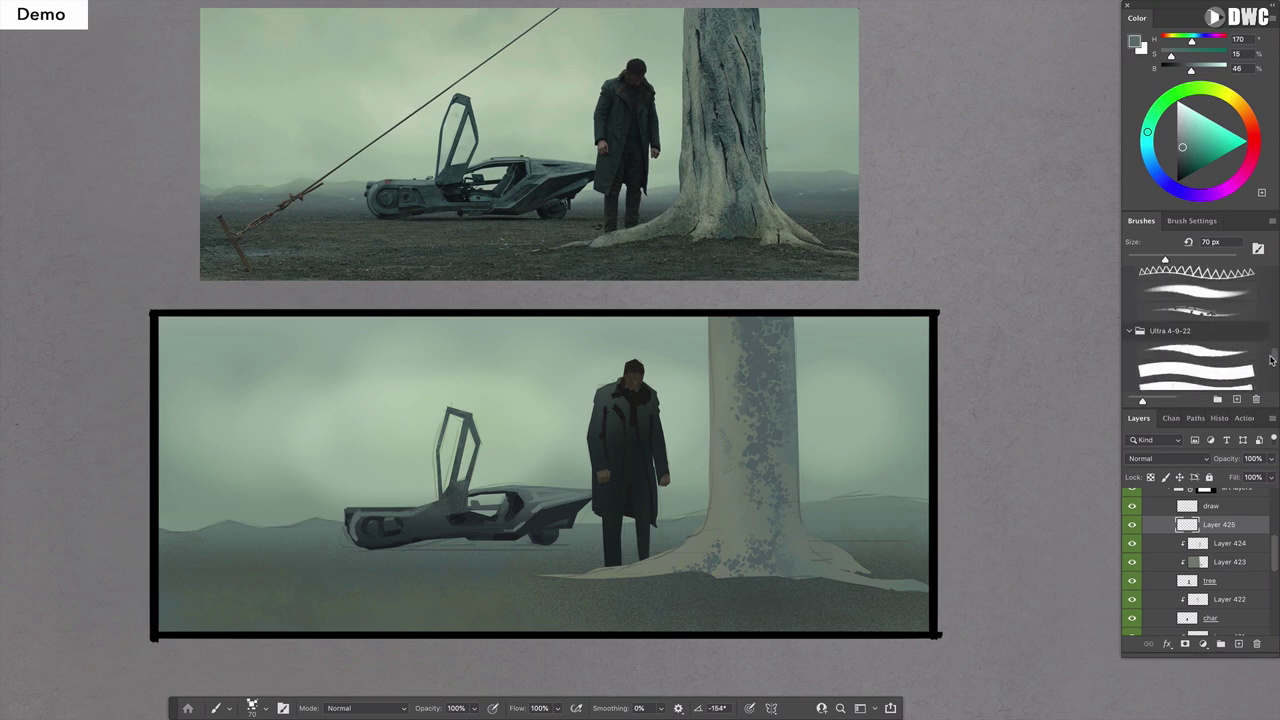
left_click(1205, 351)
key("bracketleft")
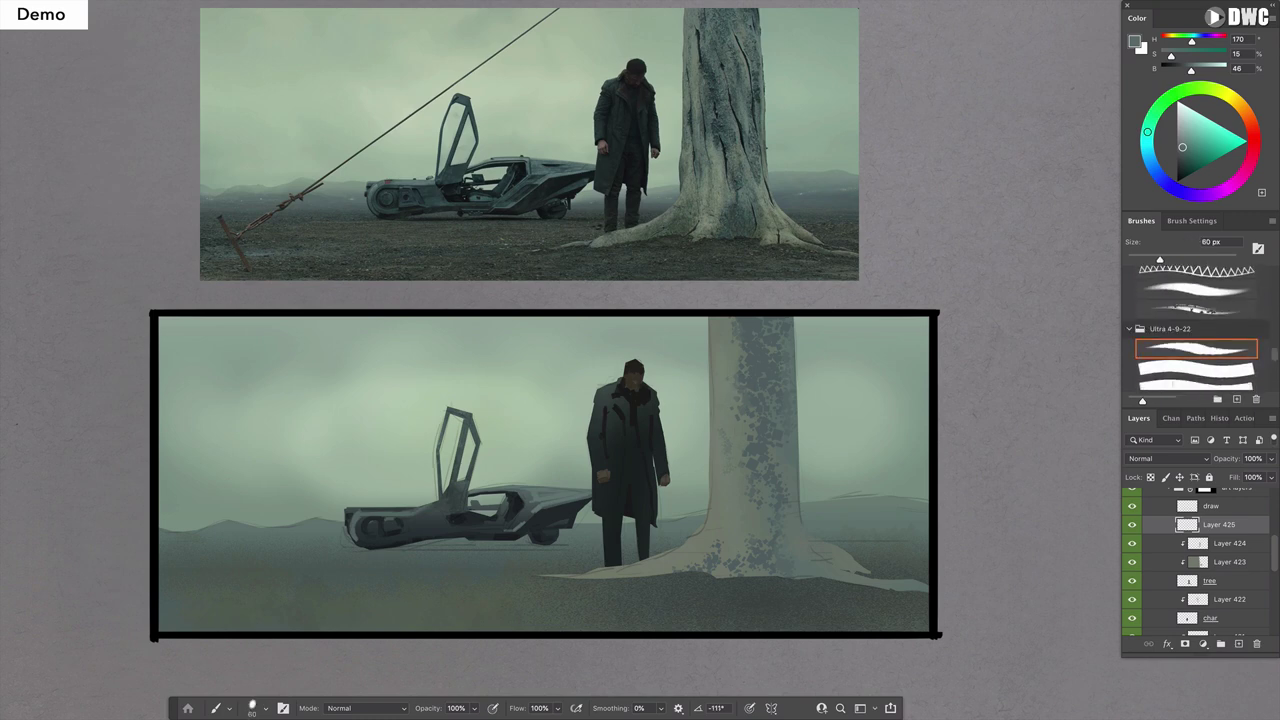
key("bracketleft")
key("bracketleft")
key("bracketleft")
key("bracketleft")
Paint a dark vertical crack in the middle of the trunk, using a dark blue-grey sampled from the car.
left_click(514, 496, "alt")
key("bracketright")
key("bracketright")
key("bracketleft")
key("bracketleft")
key("bracketleft")
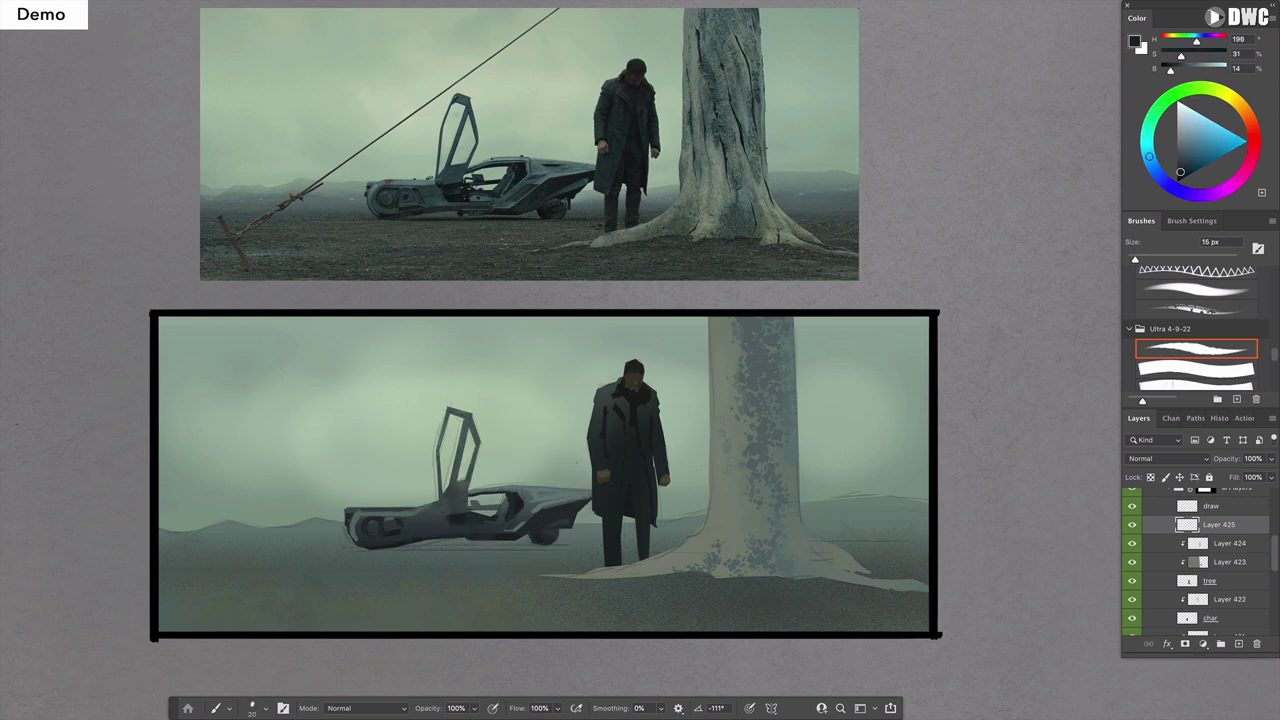
key("bracketright")
Paint more dark bark cracks along the trunk's upper left, right side and root flare, varying the tapered brush up to 30 px.
key("bracketright")
left_click_drag(753, 443, 769, 503)
key("bracketleft")
key("bracketleft")
key("bracketleft")
left_click_drag(725, 336, 725, 372)
key("bracketright")
key("bracketright")
key("bracketright")
key("bracketright")
left_click_drag(762, 413, 773, 439)
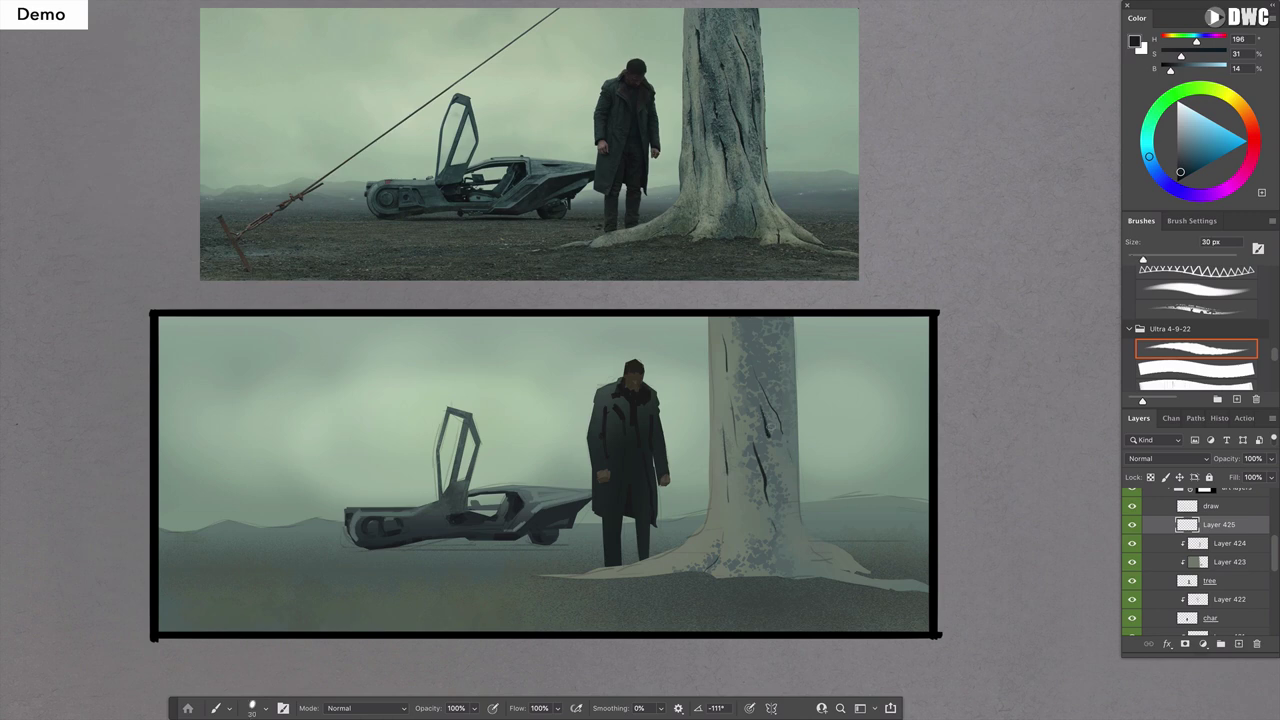
key("bracketleft")
left_click_drag(803, 540, 796, 509)
Draw the diagonal cable from the frame's upper edge to the left foreground on a new layer, using the flat brush at 7 px in sampled dark brown.
left_click(1239, 645)
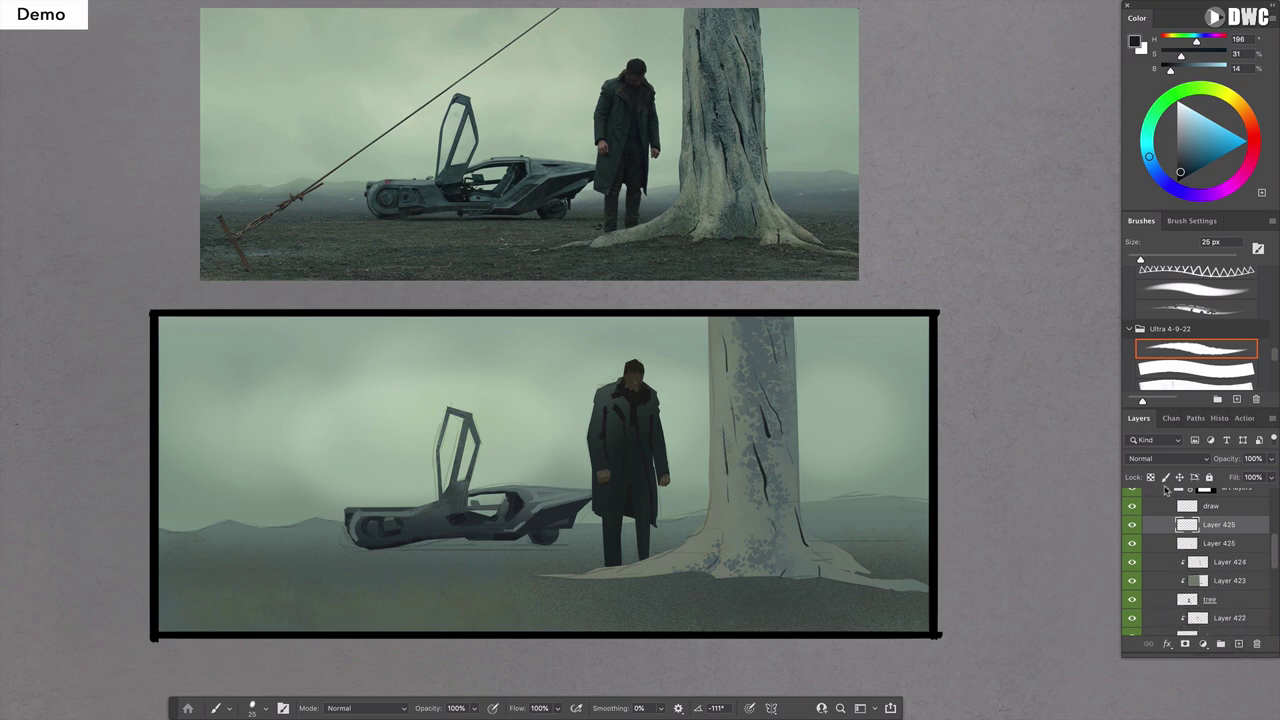
left_click_drag(1212, 526, 1222, 547)
left_click(1224, 370)
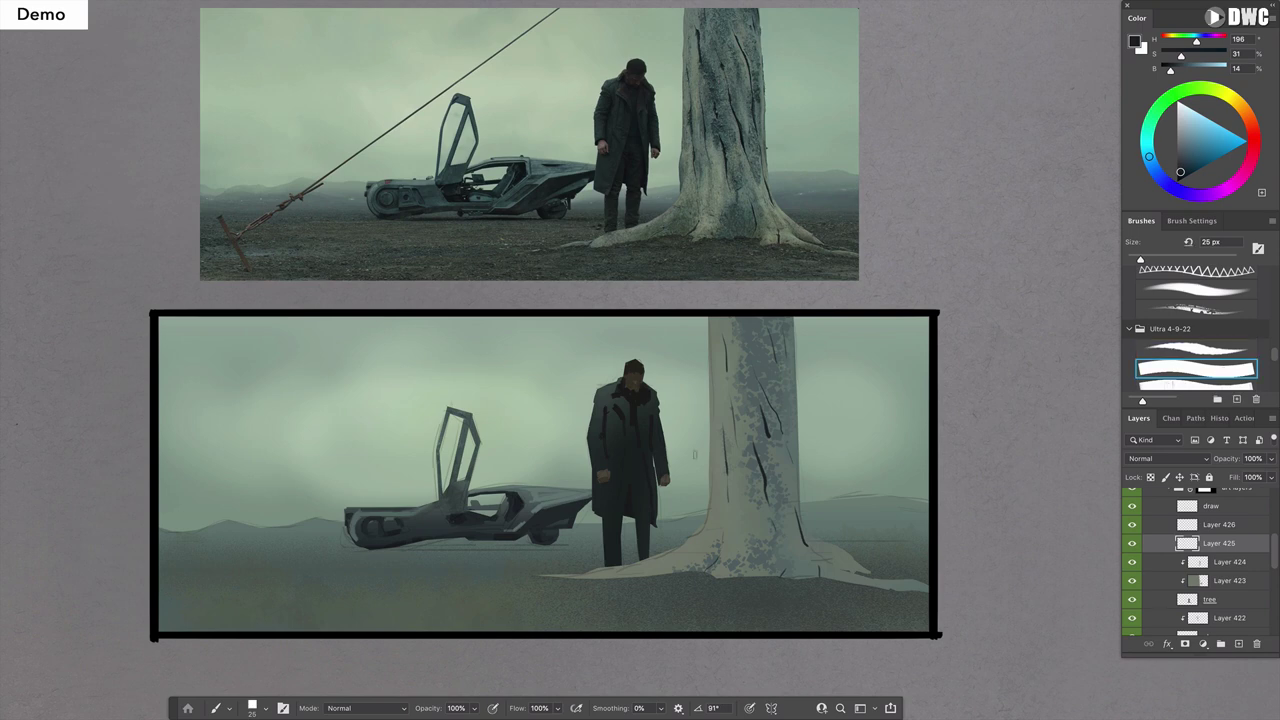
key("[")
key("[")
key("[")
key("[")
key("[")
left_click(636, 376, "alt")
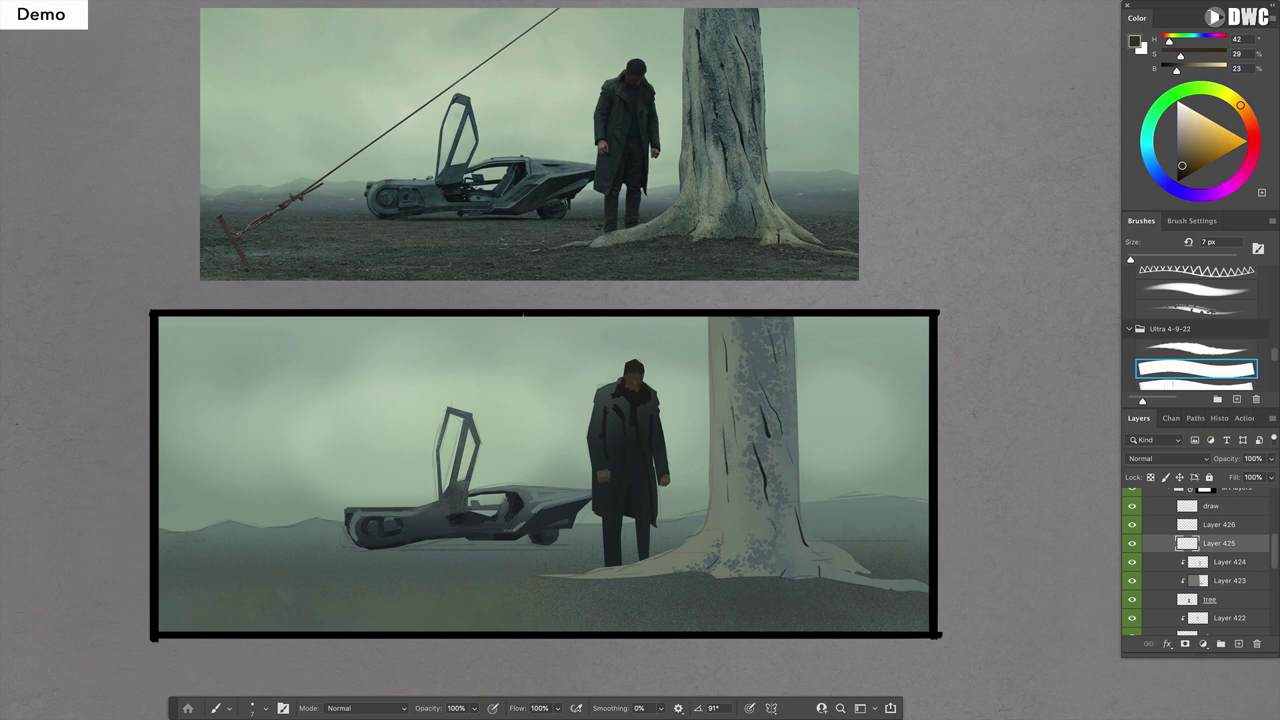
left_click(199, 581, "shift")
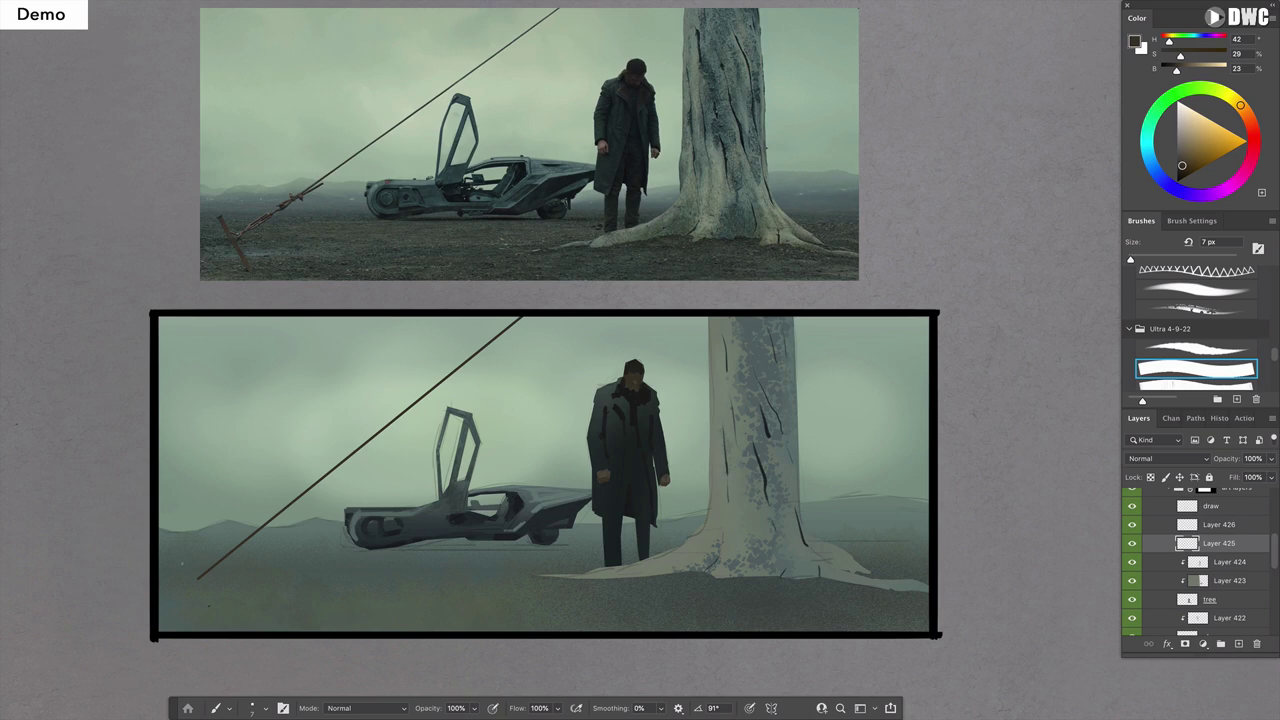
Paint the slanted stake and the twisted wire at the cable's lower end, undoing the unwanted strokes.
left_click_drag(182, 562, 209, 605)
key("super+z")
left_click_drag(186, 562, 210, 604)
key("super+z")
Texture the stake and wire on a new clipped layer, using the soft speckled brush at 70 px in a grey-green sampled from the trunk.
left_click(1238, 644)
left_click(1238, 550, "alt")
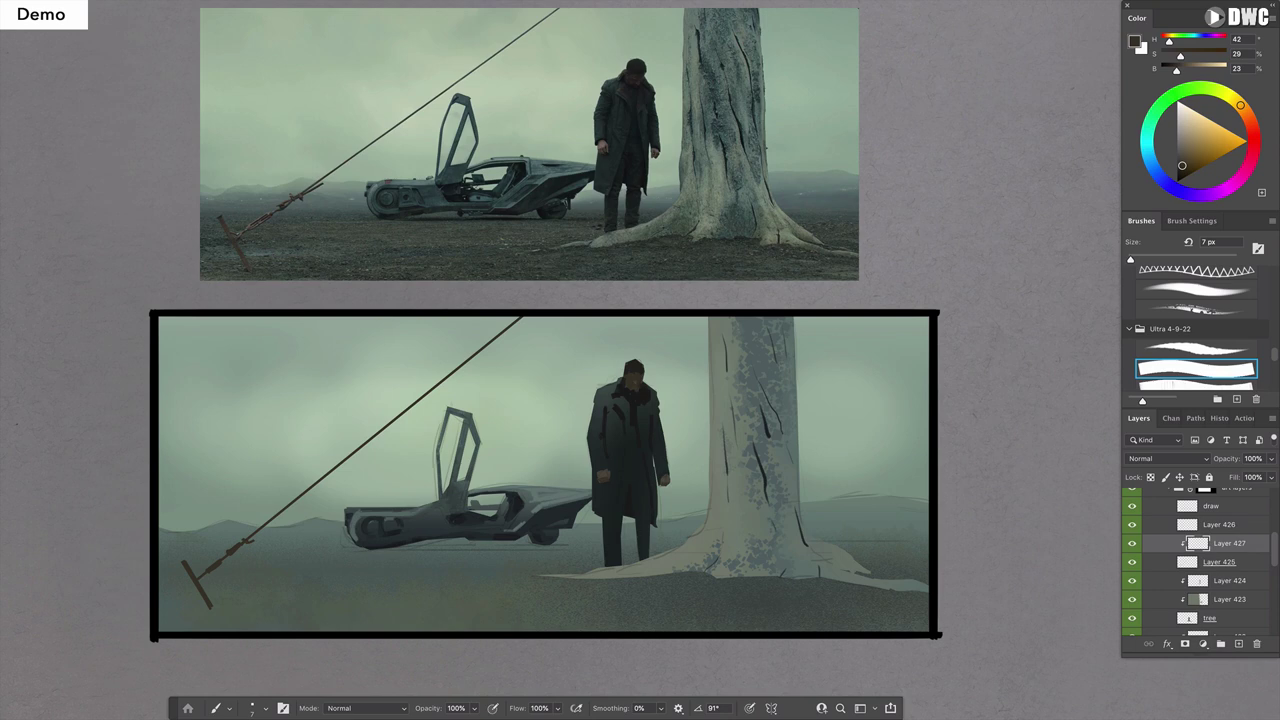
left_click(729, 397, "alt")
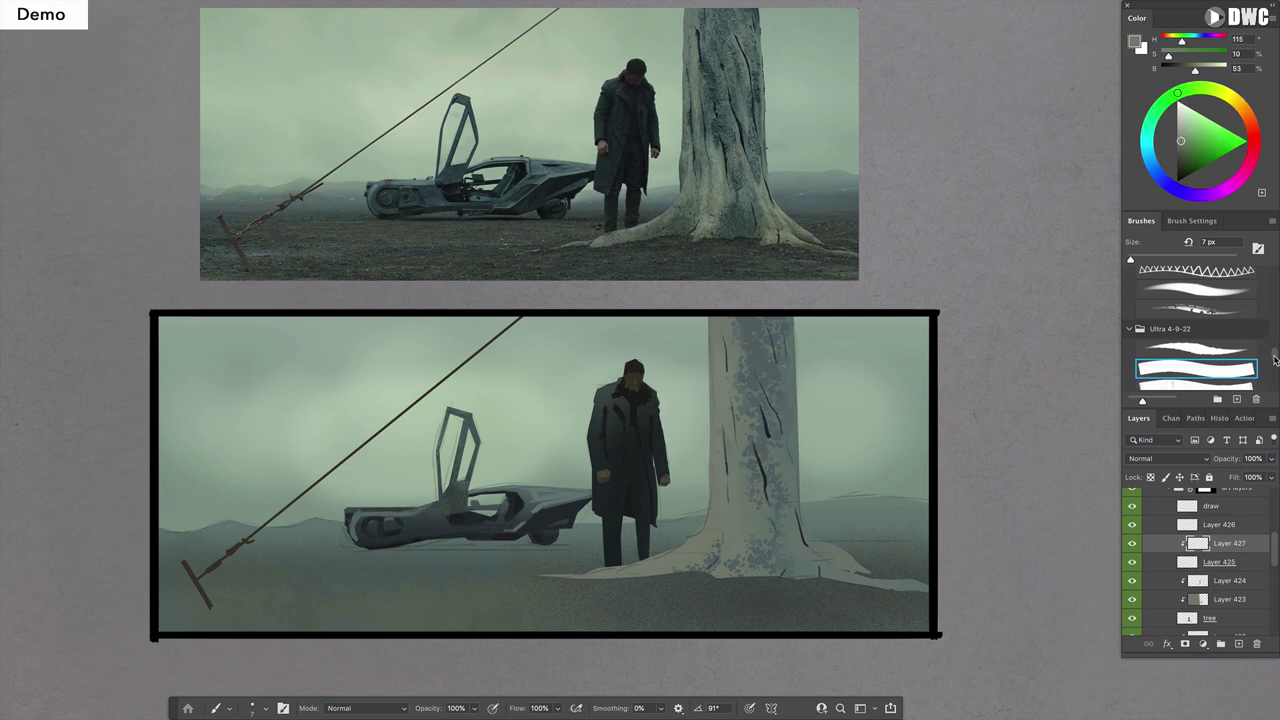
mouse_move(1274, 360)
left_mouse_down()
mouse_move(1277, 371)
mouse_move(1213, 337)
left_mouse_up()
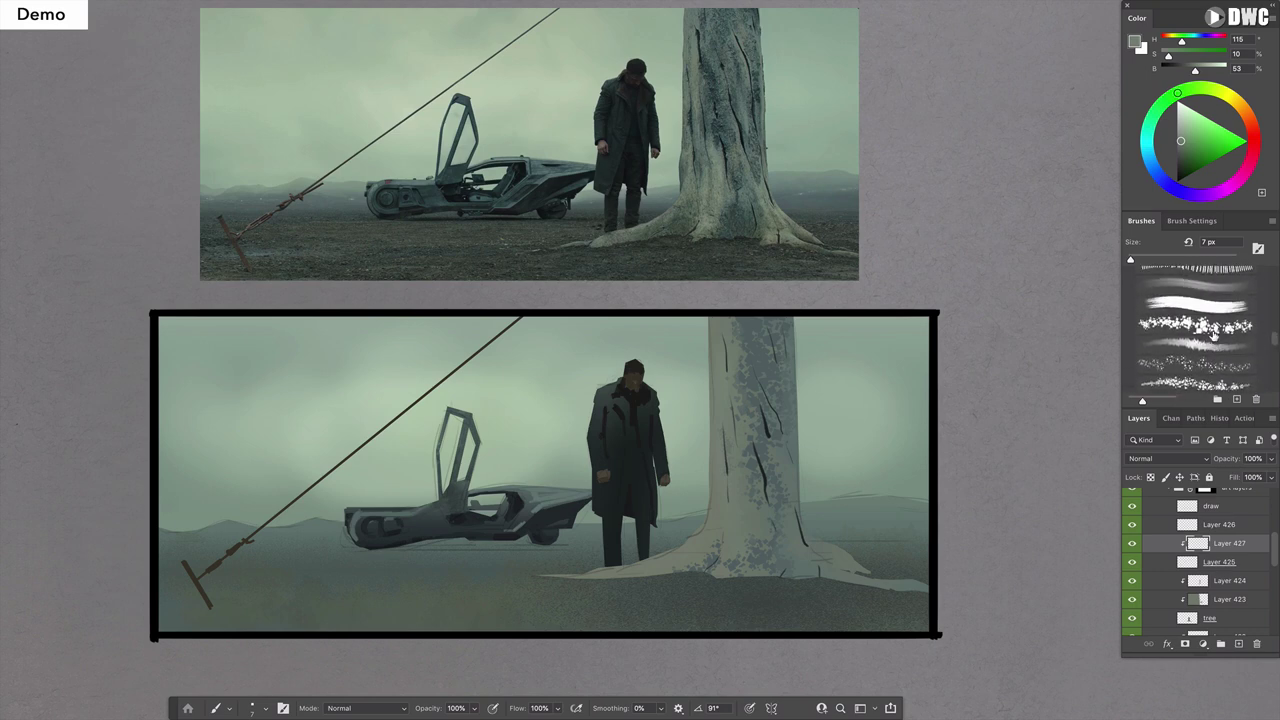
left_click(1213, 340)
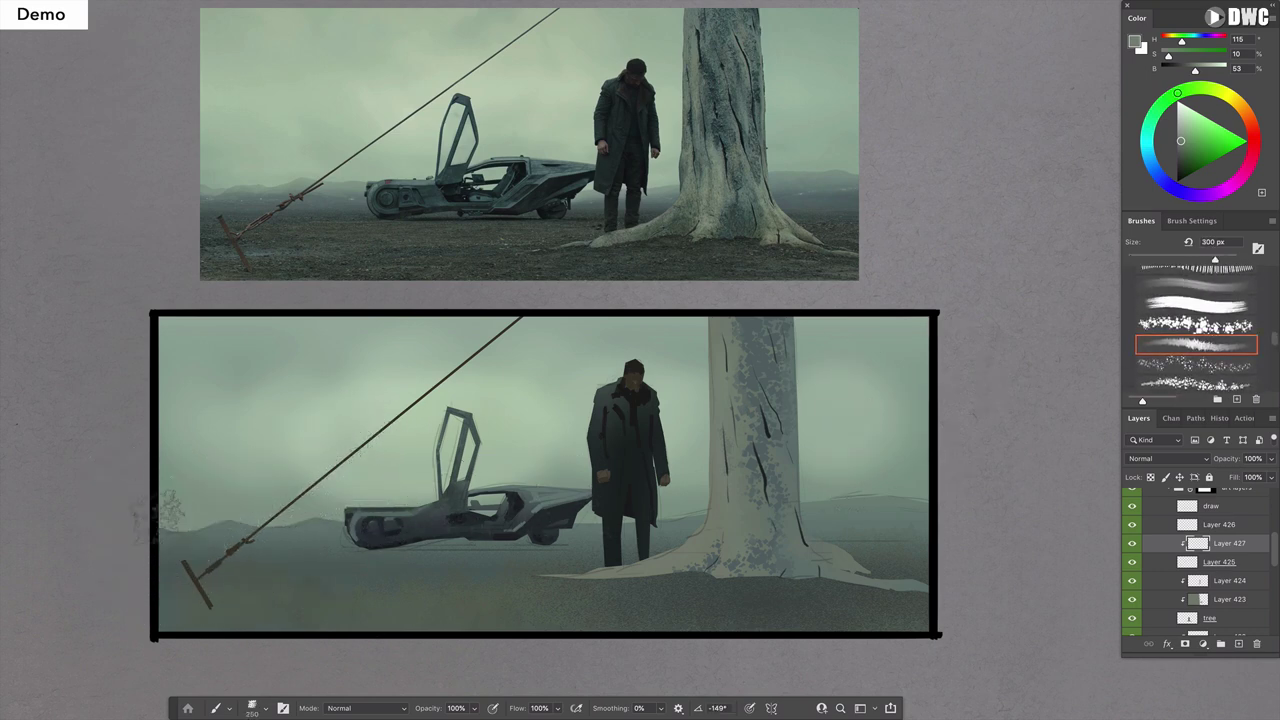
key("bracketleft")
key("bracketleft")
key("bracketleft")
key("bracketleft")
key("bracketleft")
key("bracketleft")
key("bracketleft")
key("bracketleft")
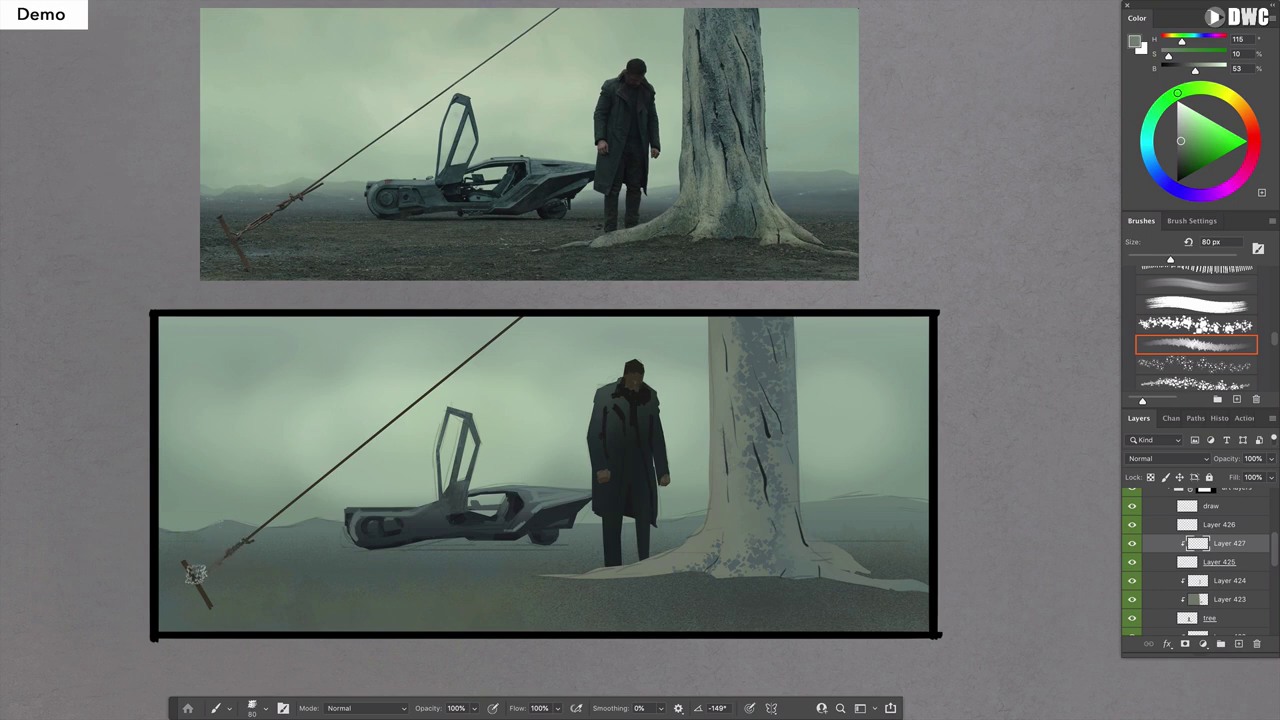
key("bracketleft")
Lower Layer 427's opacity to 60% and merge it into the cable layer below.
left_click(1252, 477)
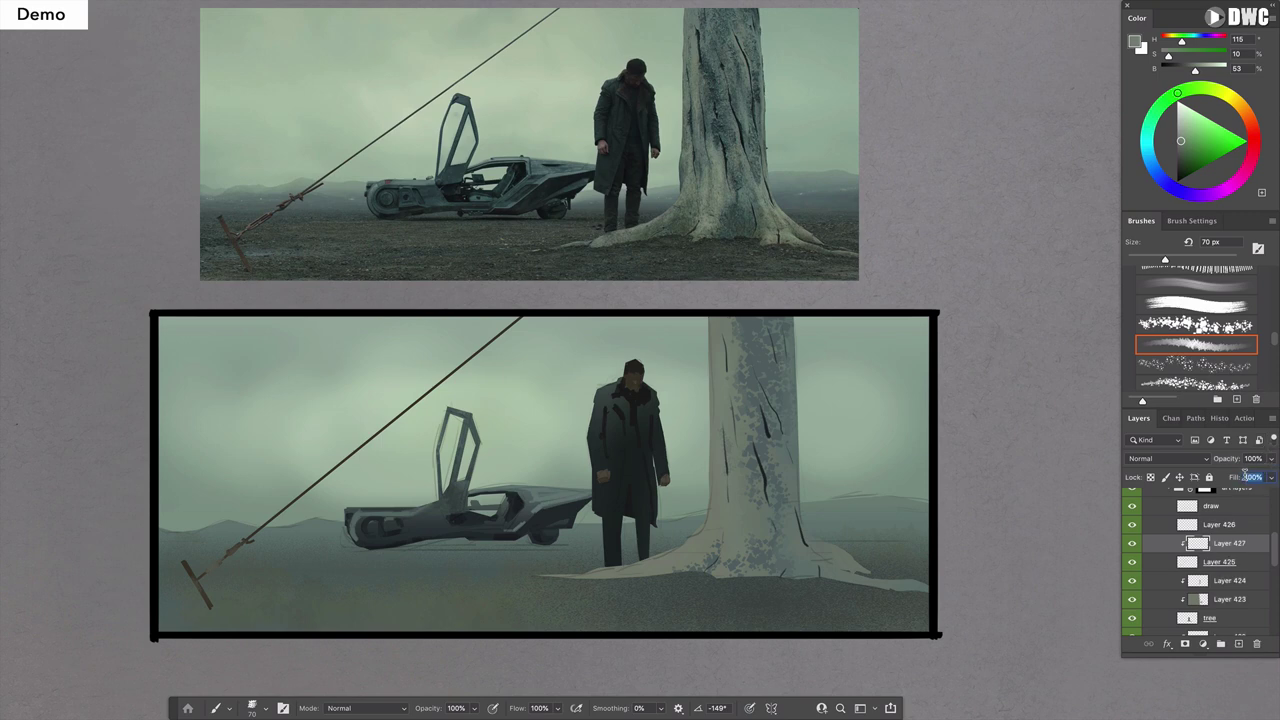
left_click(1271, 458)
left_click_drag(1266, 475, 1248, 476)
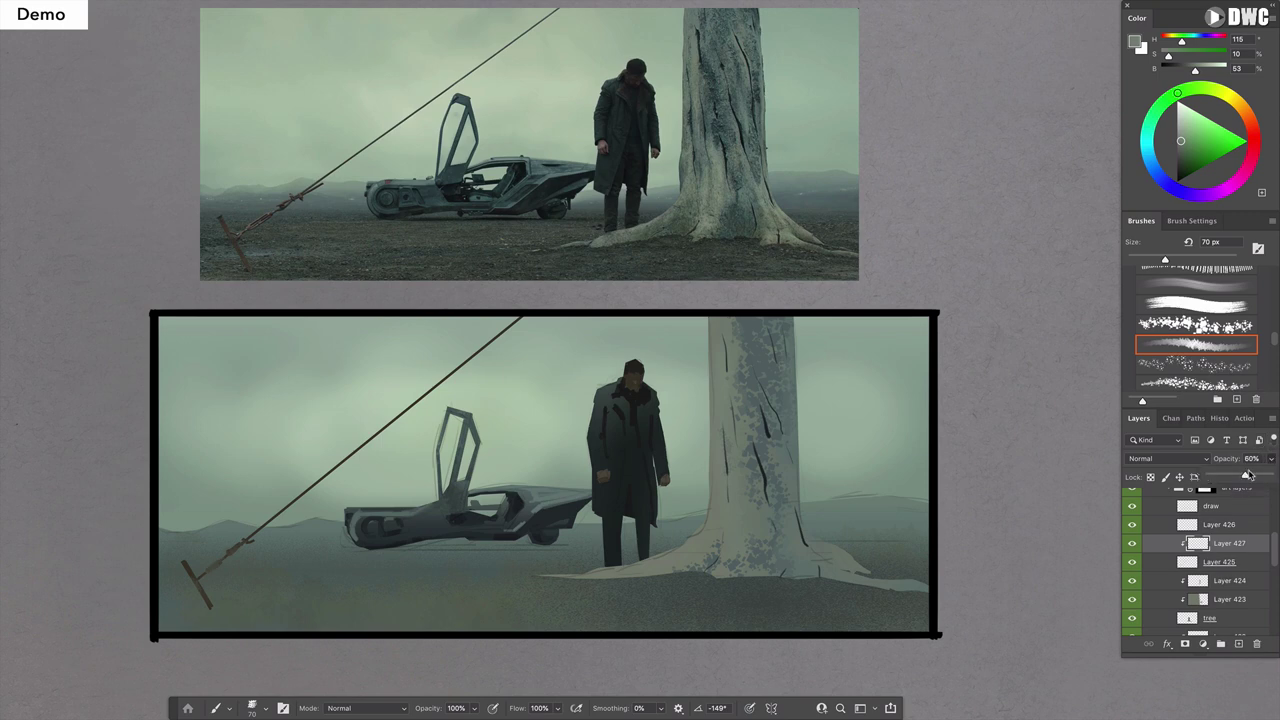
key("ctrl+e")
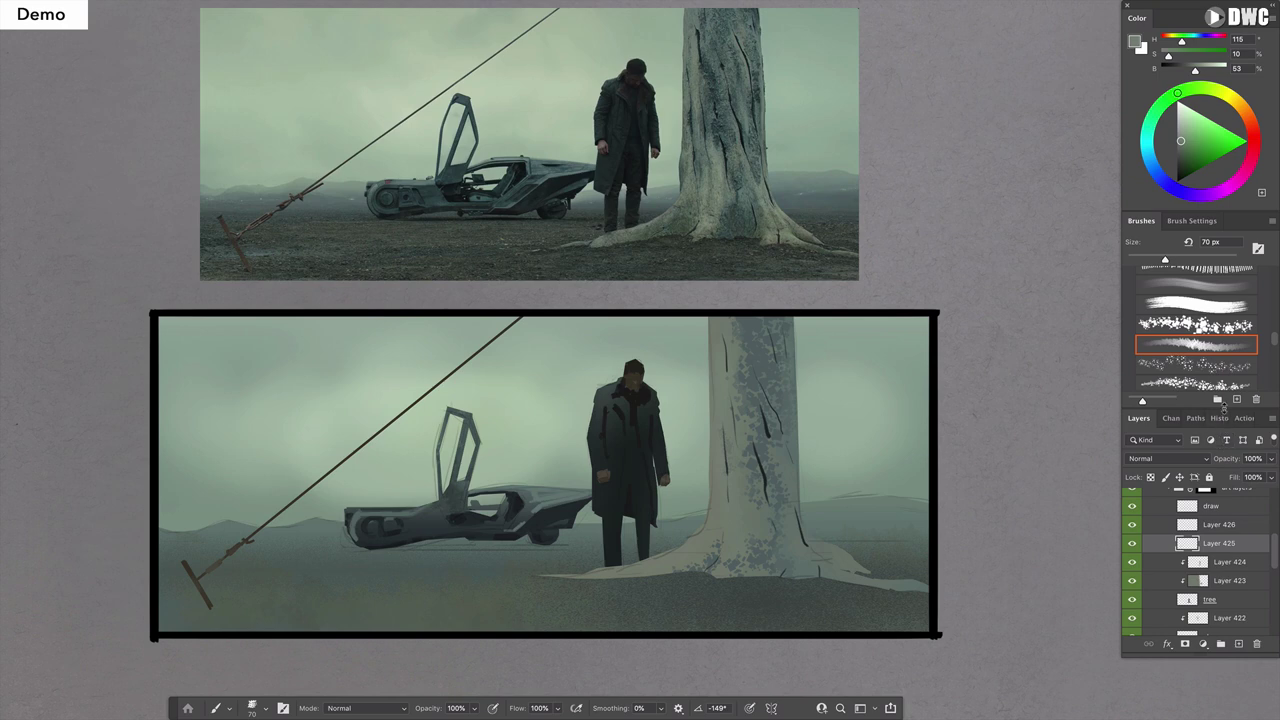
Compare the full painting with the reference still with the interface hidden, and restore the interface.
key("Tab")
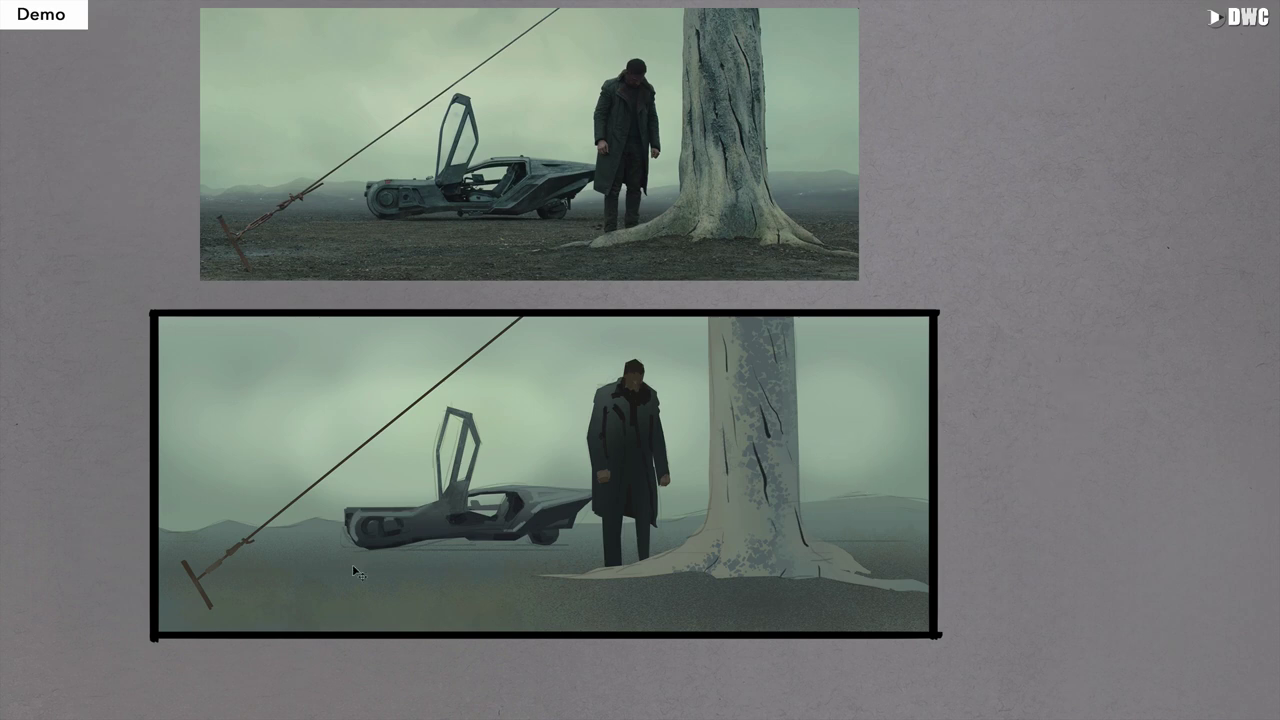
key("Tab")
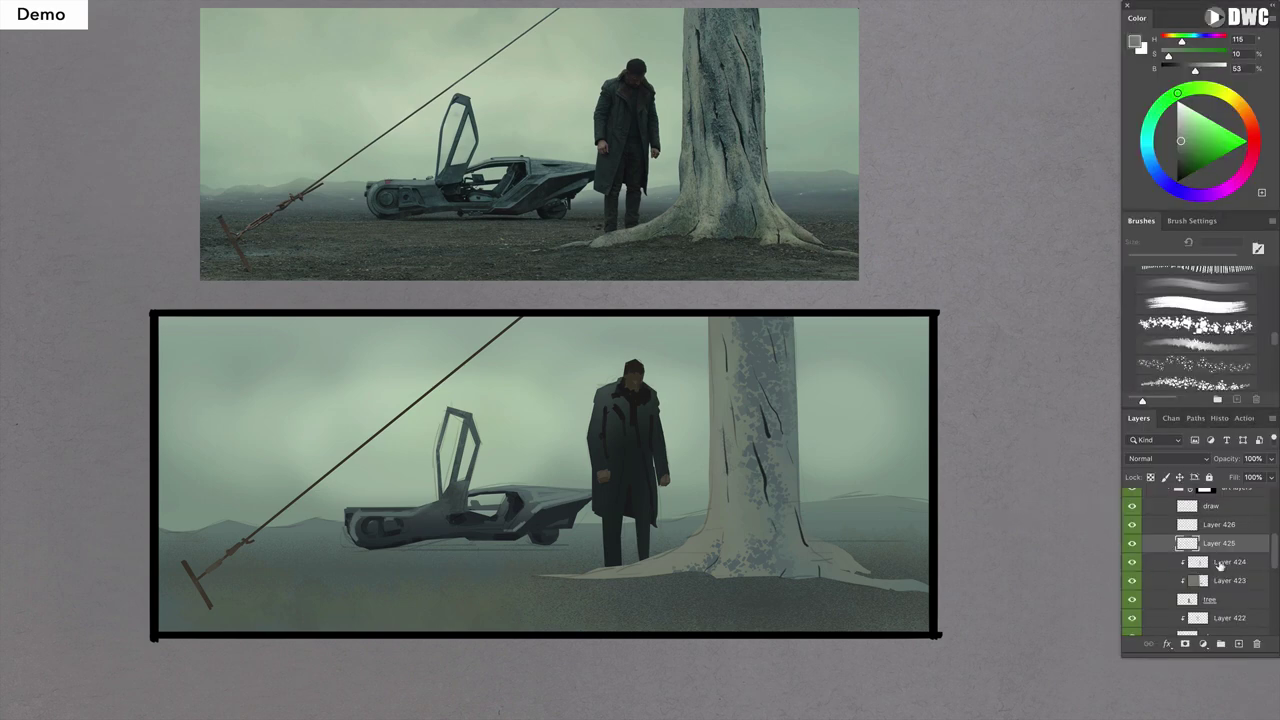